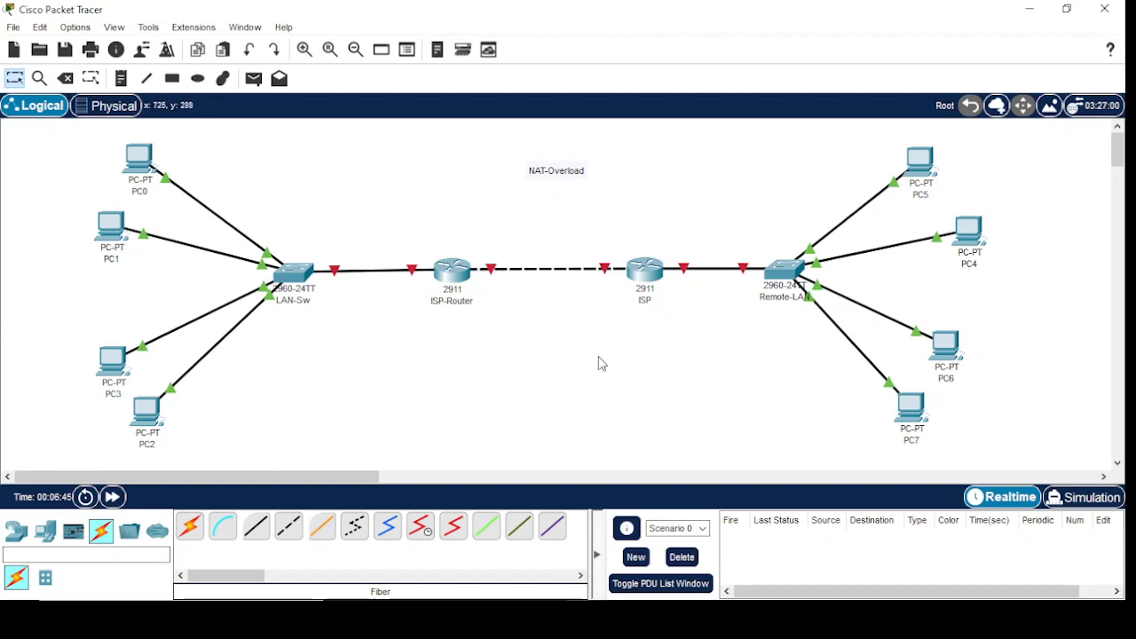
Open the LAN-Sw switch's command line and enter global configuration mode with en and config t
{"action": "left_click", "coordinate": [293, 277]}
{"action": "left_click", "coordinate": [397, 51]}
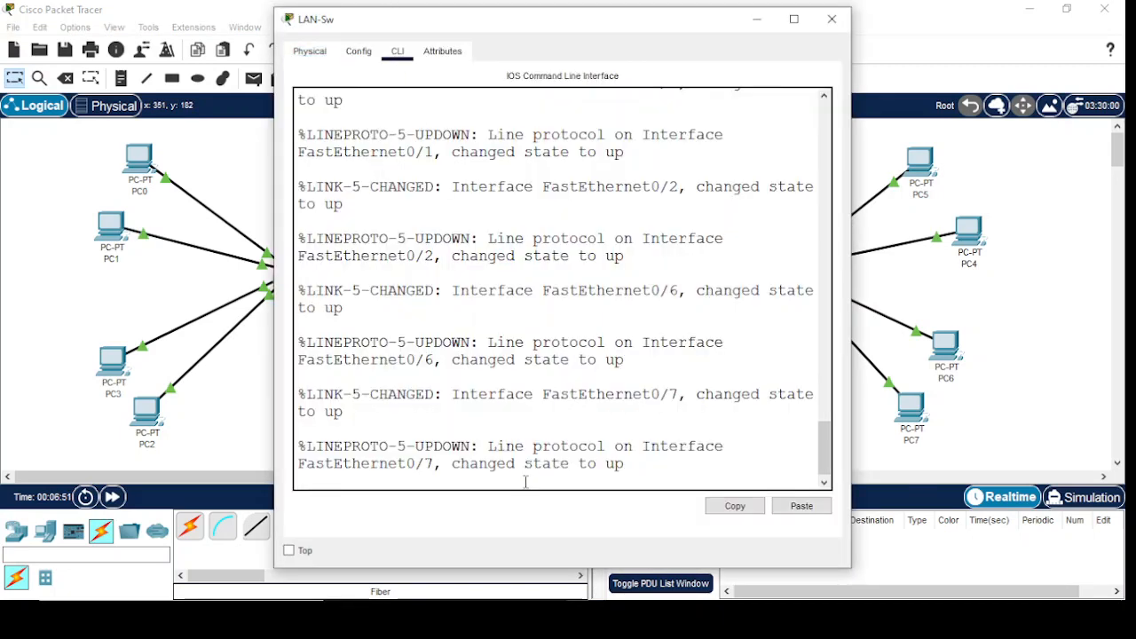
{"action": "key", "text": "Return"}
{"action": "key", "text": "Return"}
{"action": "key", "text": "Return"}
{"action": "key", "text": "Return"}
{"action": "key", "text": "Return"}
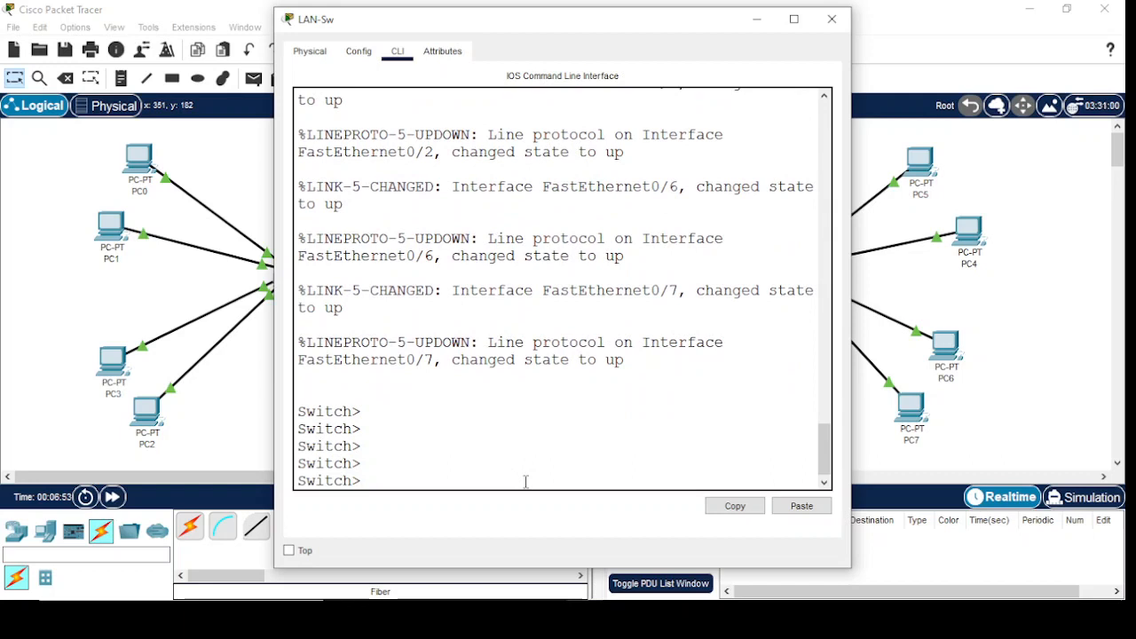
{"action": "type", "text": "en"}
{"action": "key", "text": "Return"}
{"action": "key", "text": "Return"}
{"action": "type", "text": "con"}
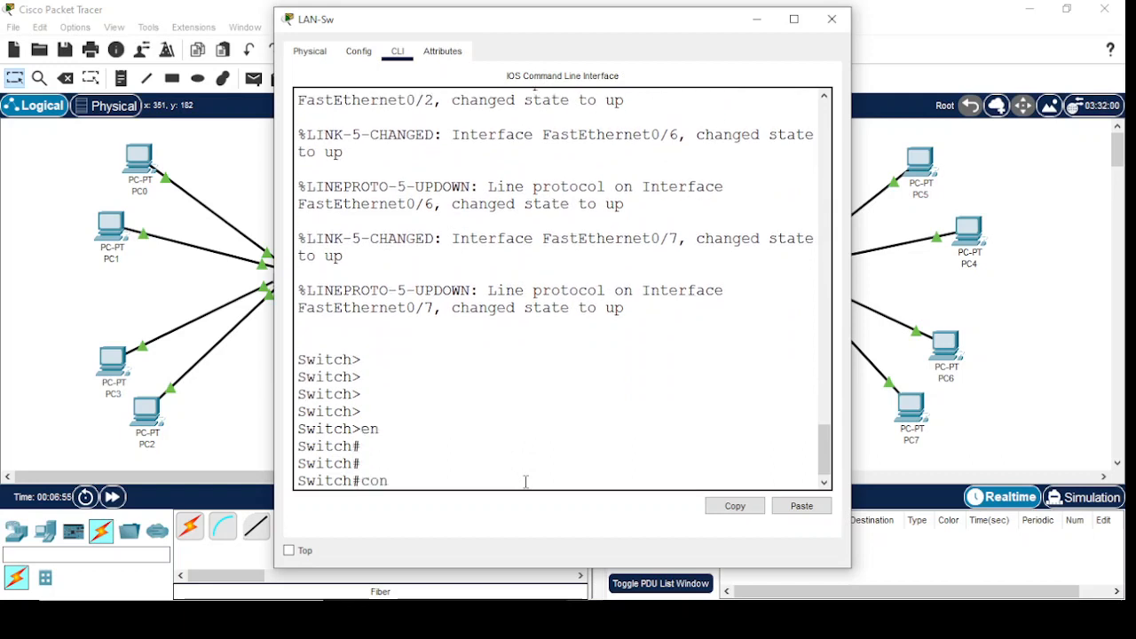
{"action": "type", "text": "fig t"}
{"action": "key", "text": "Return"}
{"action": "key", "text": "Return"}
Set the switch's hostname to LAN-SW
{"action": "type", "text": "ho"}
{"action": "key", "text": "Tab"}
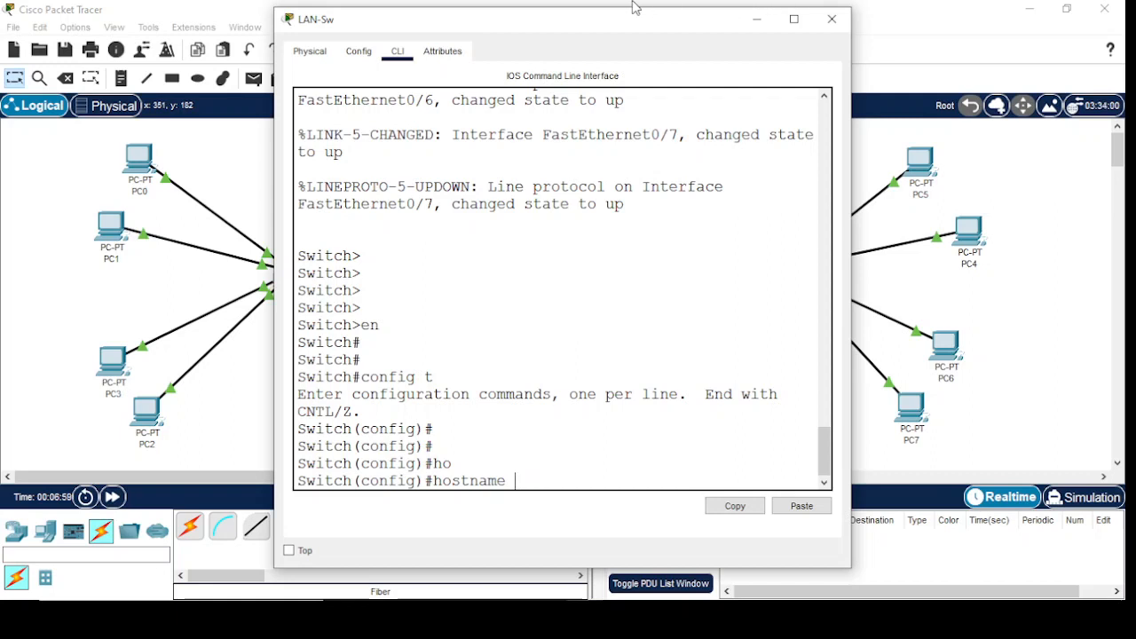
{"action": "left_click_drag", "start_coordinate": [522, 25], "coordinate": [651, 18]}
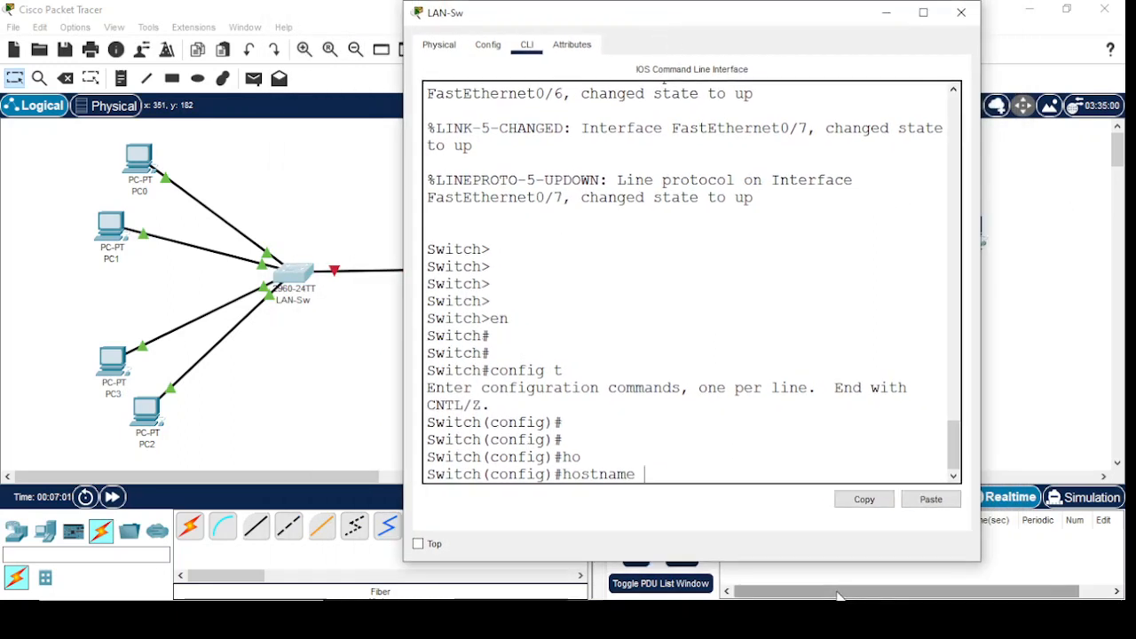
{"action": "type", "text": "LAN-SW"}
{"action": "key", "text": "Return"}
{"action": "key", "text": "Return"}
{"action": "key", "text": "Return"}
{"action": "key", "text": "Return"}
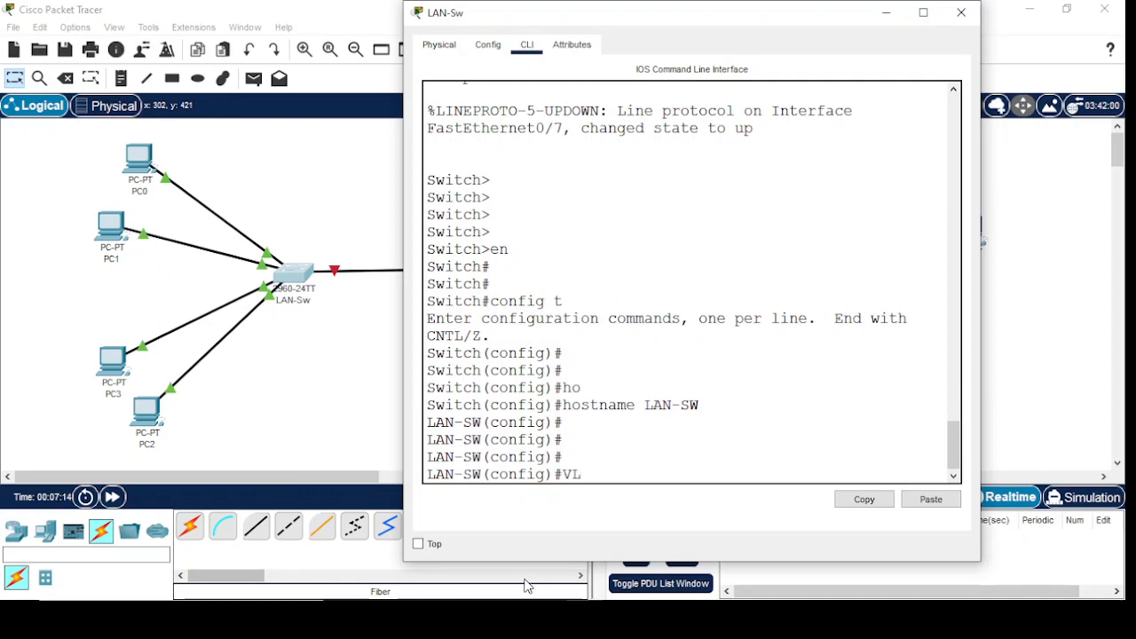
Create VLAN 10 and VLAN 20 on the LAN switch and return to global configuration mode
{"action": "key", "text": "Return"}
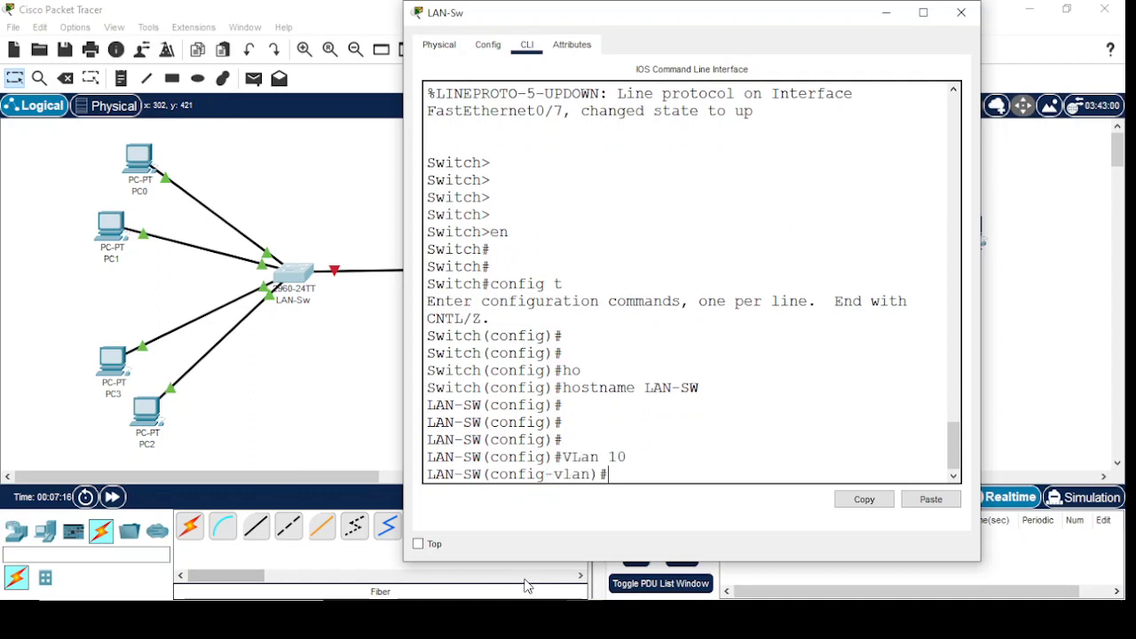
{"action": "type", "text": "vlan 20"}
{"action": "key", "text": "Return"}
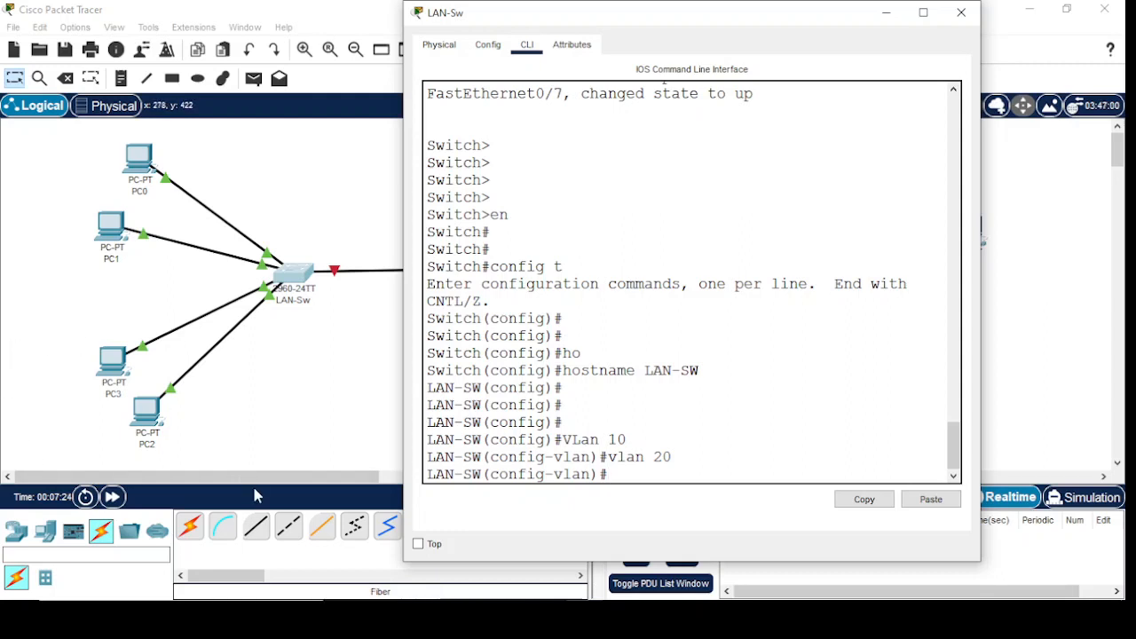
{"action": "key", "text": "Return"}
{"action": "key", "text": "Return"}
{"action": "key", "text": "Return"}
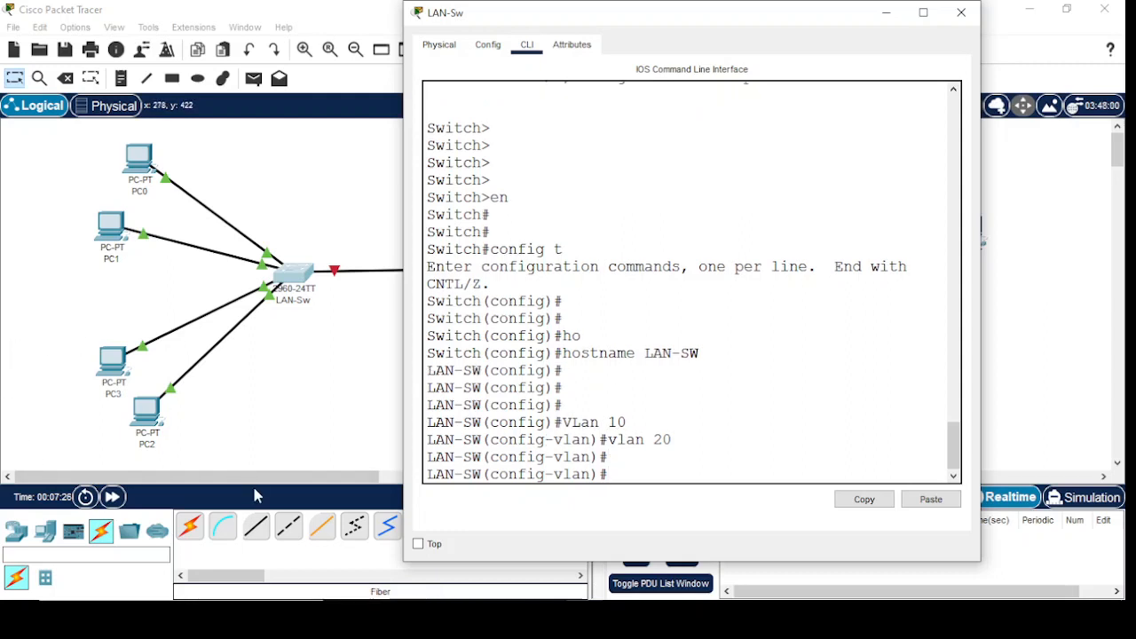
{"action": "type", "text": "exit"}
{"action": "key", "text": "Return"}
{"action": "key", "text": "Return"}
{"action": "key", "text": "Return"}
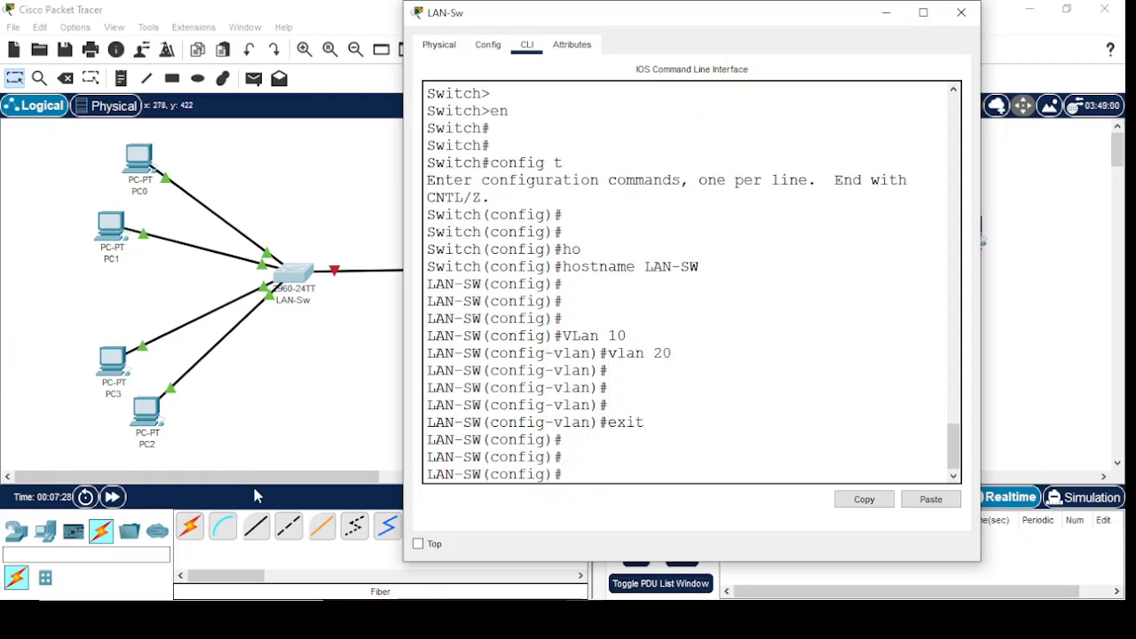
Set the interface range fastEthernet 0/1-5 to switchport access mode
{"action": "type", "text": "inter"}
{"action": "key", "text": "Tab"}
{"action": "type", "text": "r"}
{"action": "key", "text": "Tab"}
{"action": "type", "text": "f"}
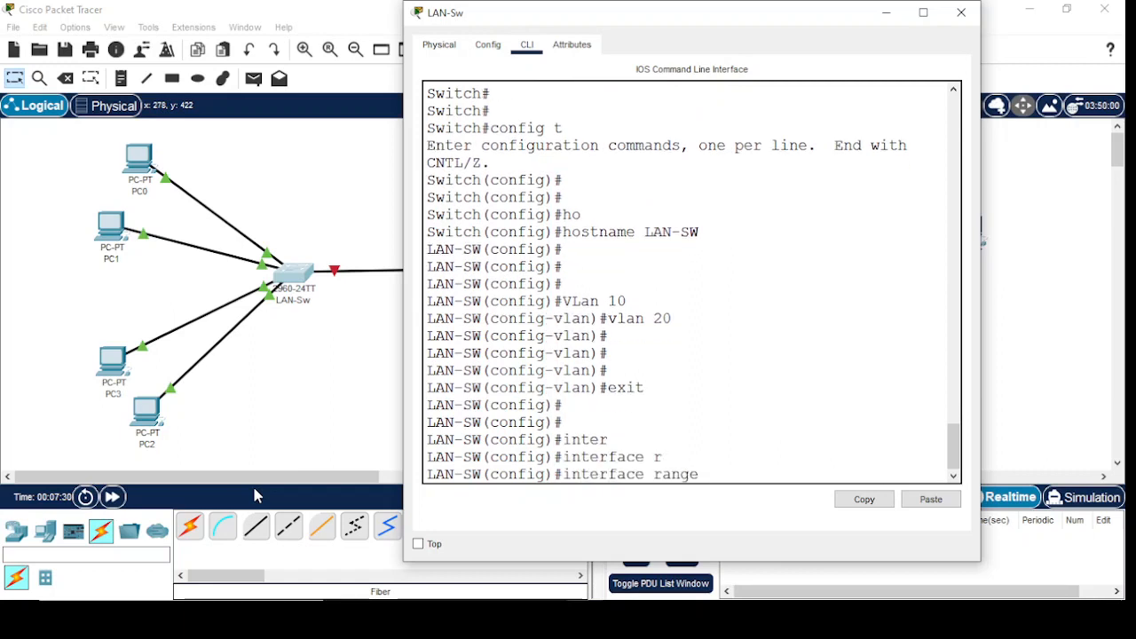
{"action": "key", "text": "Tab"}
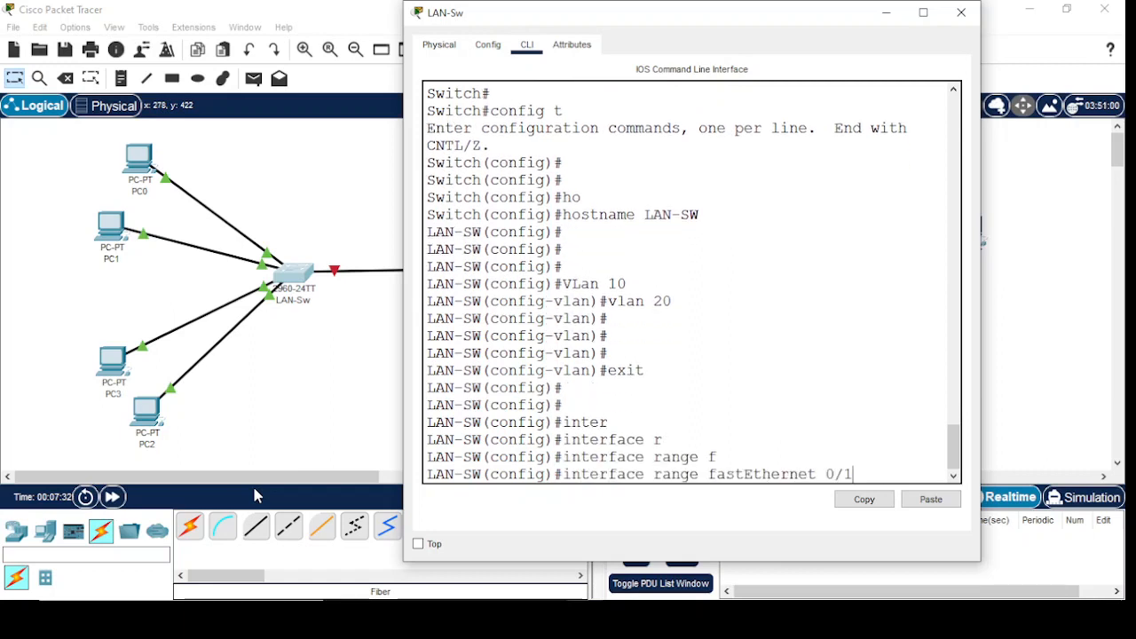
{"action": "type", "text": "0/1-5"}
{"action": "key", "text": "Return"}
{"action": "key", "text": "Return"}
{"action": "key", "text": "Return"}
{"action": "key", "text": "Return"}
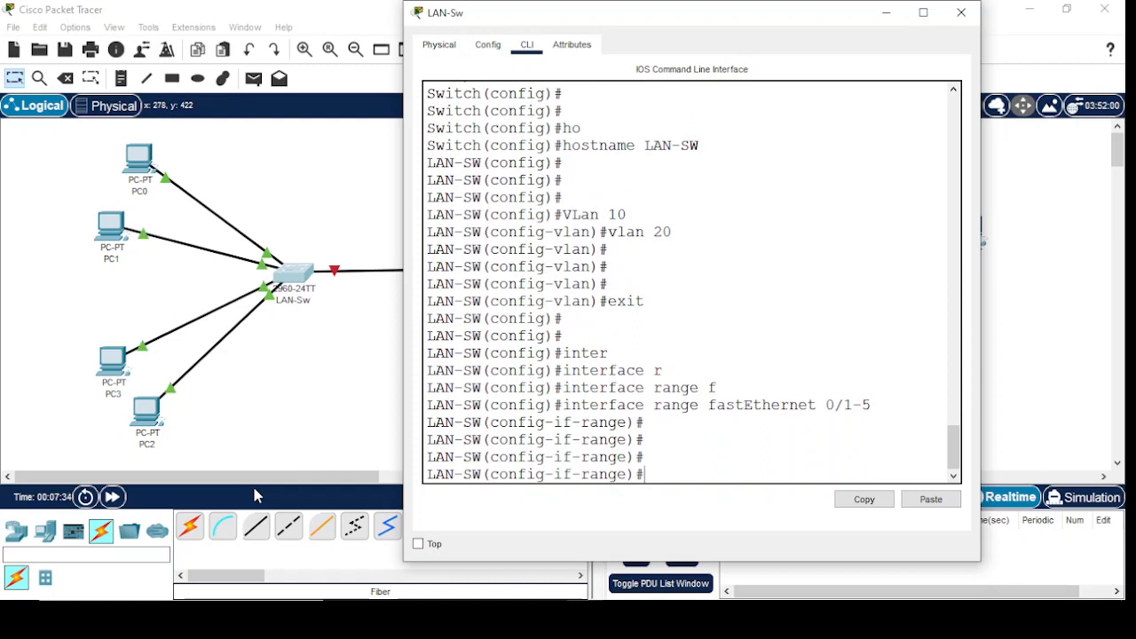
{"action": "type", "text": "sw"}
{"action": "key", "text": "Tab"}
{"action": "type", "text": "mo"}
{"action": "key", "text": "Tab"}
{"action": "type", "text": "ac"}
{"action": "key", "text": "Return"}
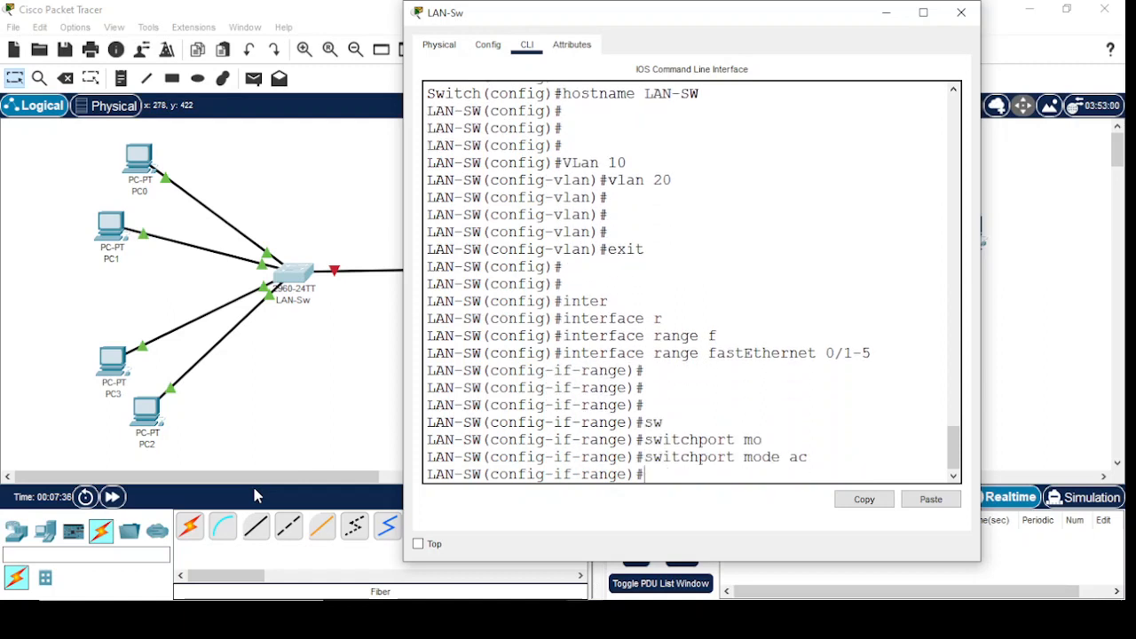
Assign the selected fastEthernet 0/1-5 ports to access VLAN 10
{"action": "type", "text": "sw"}
{"action": "key", "text": "Tab"}
{"action": "type", "text": "ac vl"}
{"action": "key", "text": "Tab"}
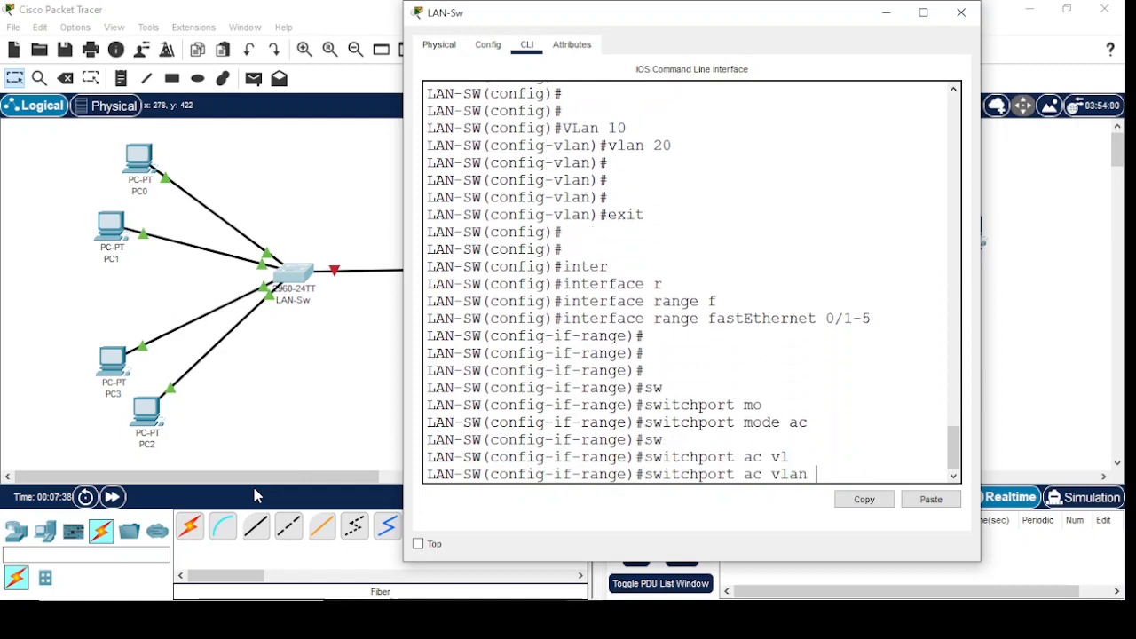
{"action": "type", "text": "10"}
{"action": "key", "text": "Return"}
{"action": "key", "text": "Return"}
{"action": "key", "text": "Return"}
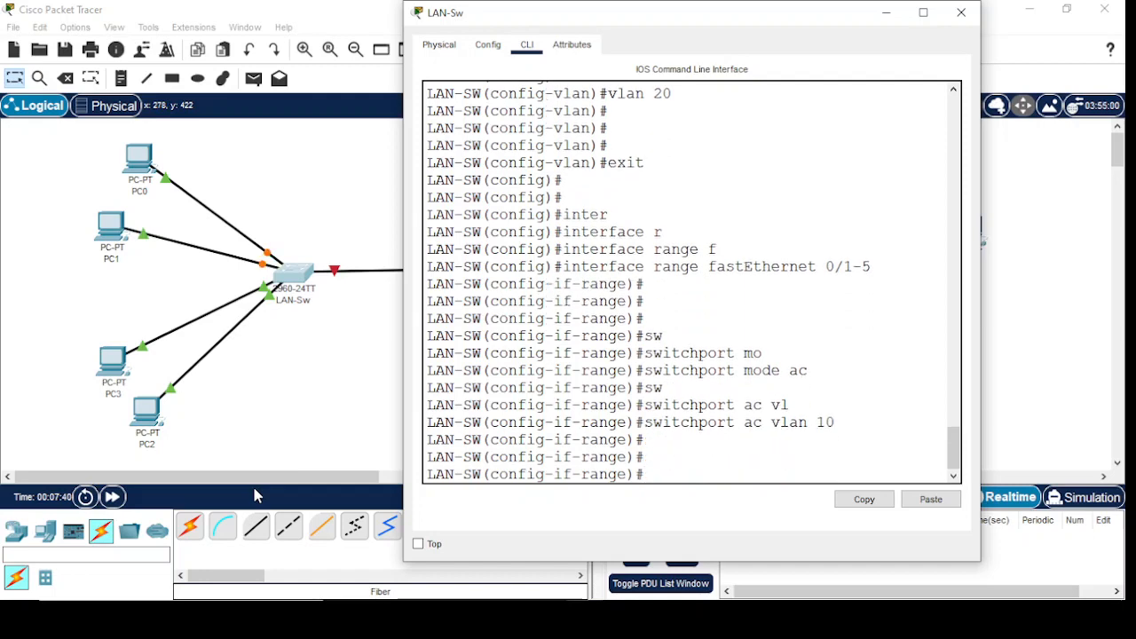
Leave the current range and set the interface range fastEthernet 0/6-10 to switchport access mode
{"action": "type", "text": "exit"}
{"action": "key", "text": "Return"}
{"action": "type", "text": "inter"}
{"action": "key", "text": "Tab"}
{"action": "type", "text": "r"}
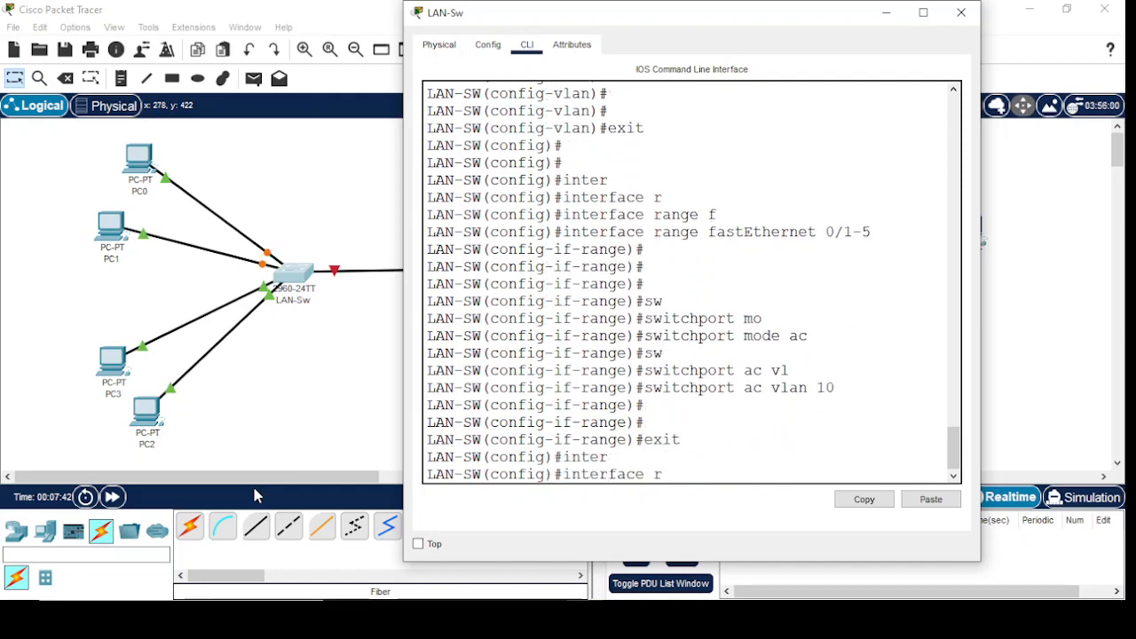
{"action": "key", "text": "Tab"}
{"action": "type", "text": "f"}
{"action": "key", "text": "Tab"}
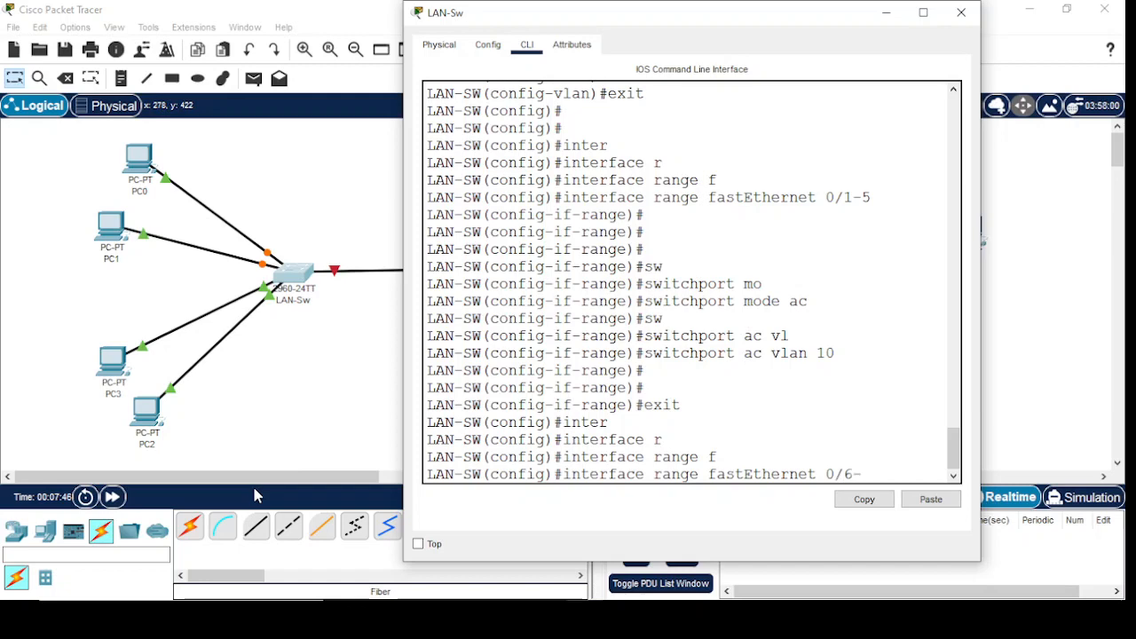
{"action": "type", "text": "0/6-10"}
{"action": "key", "text": "Return"}
{"action": "key", "text": "Return"}
{"action": "key", "text": "Return"}
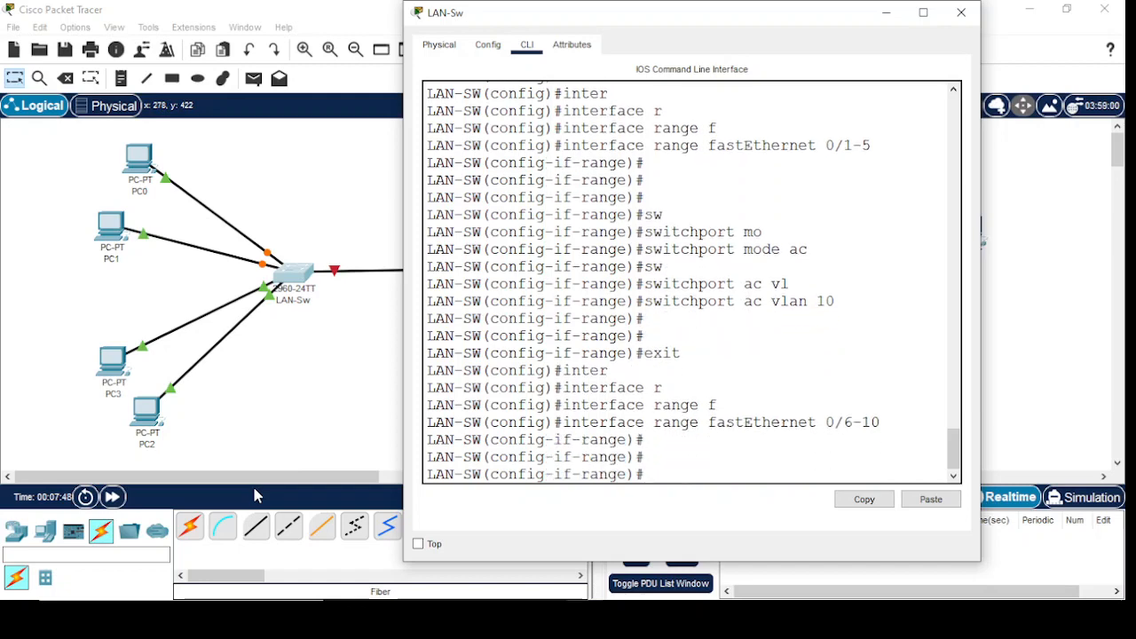
{"action": "type", "text": "sw"}
{"action": "key", "text": "Tab"}
{"action": "type", "text": "mo"}
{"action": "key", "text": "Tab"}
{"action": "type", "text": "ac"}
{"action": "key", "text": "Return"}
Assign the selected fastEthernet 0/6-10 ports to access VLAN 20
{"action": "type", "text": "sw"}
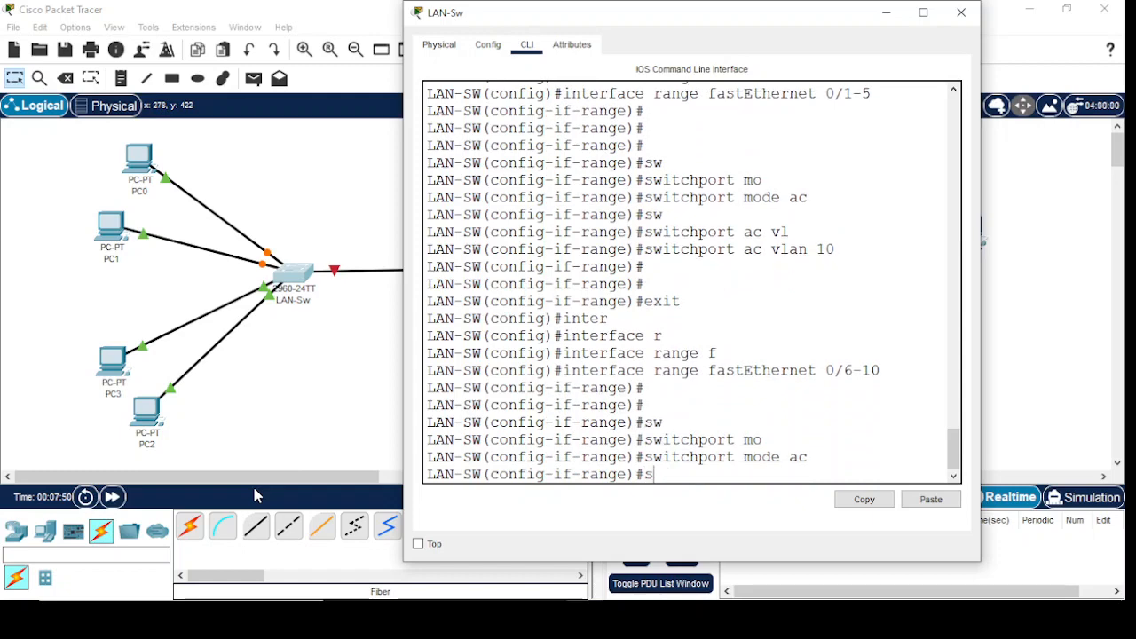
{"action": "key", "text": "Tab"}
{"action": "type", "text": "ac vl"}
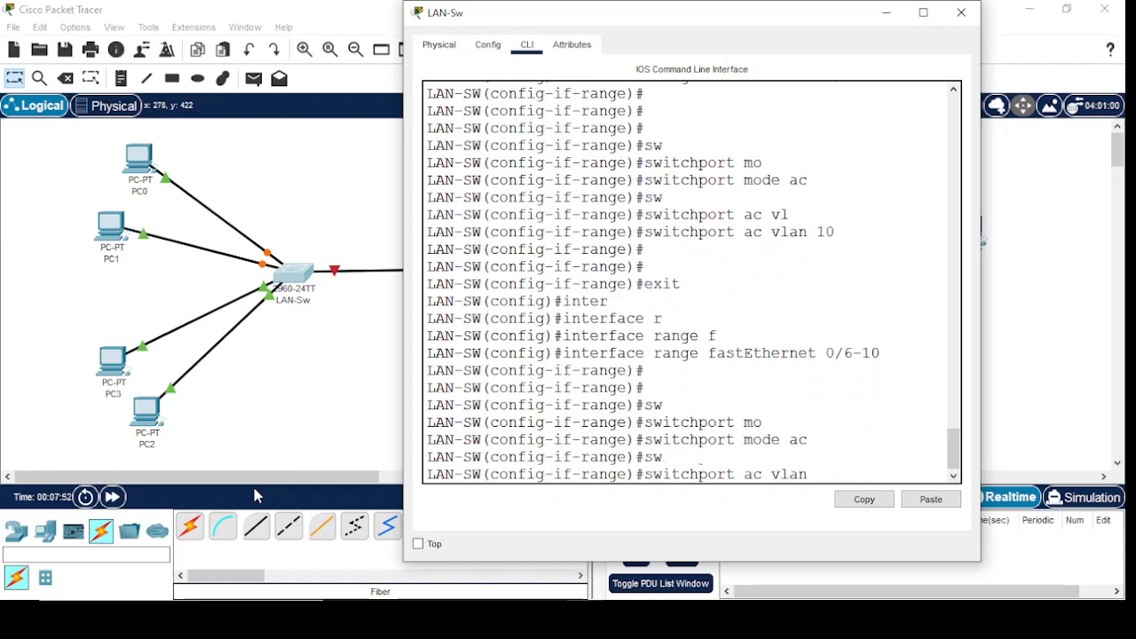
{"action": "key", "text": "Tab"}
{"action": "type", "text": "20"}
{"action": "key", "text": "Return"}
{"action": "key", "text": "Return"}
{"action": "key", "text": "Return"}
{"action": "key", "text": "Return"}
{"action": "key", "text": "Return"}
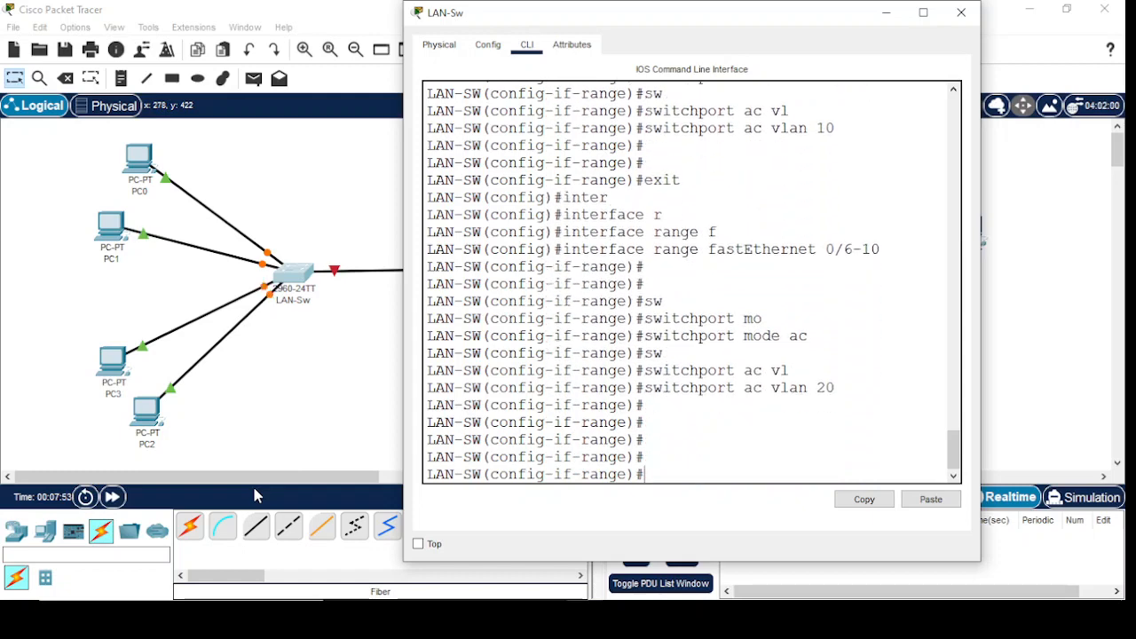
Leave the port range and enter interface configuration for gigabitEthernet 0/1 on the LAN switch
{"action": "type", "text": "exit"}
{"action": "key", "text": "Return"}
{"action": "type", "text": "inter"}
{"action": "key", "text": "Tab"}
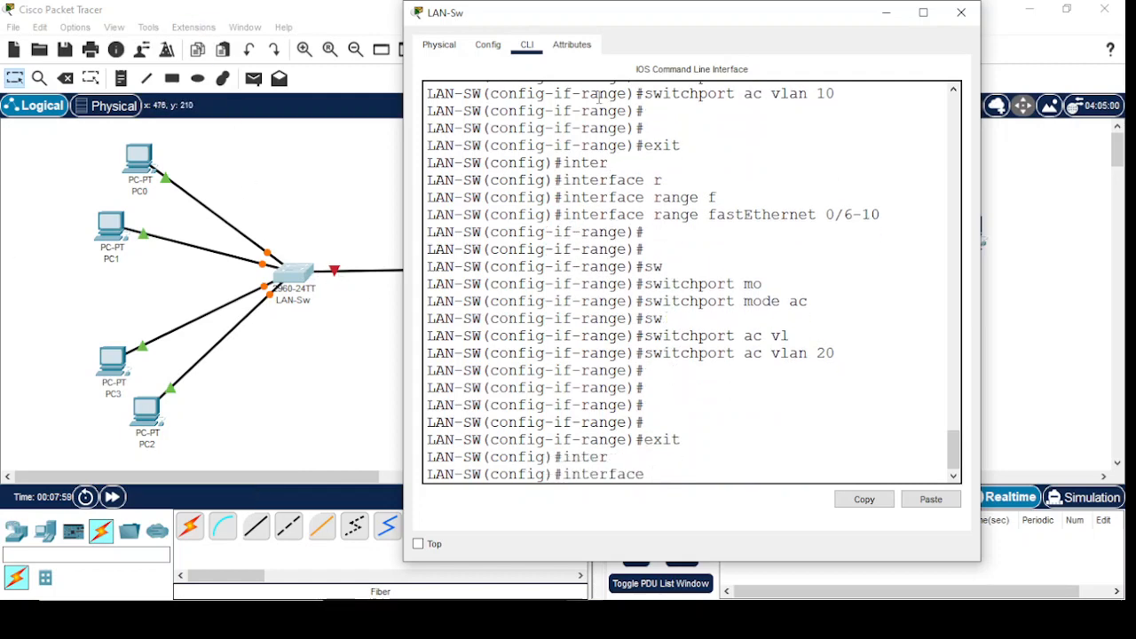
{"action": "left_click_drag", "start_coordinate": [634, 21], "coordinate": [787, 23]}
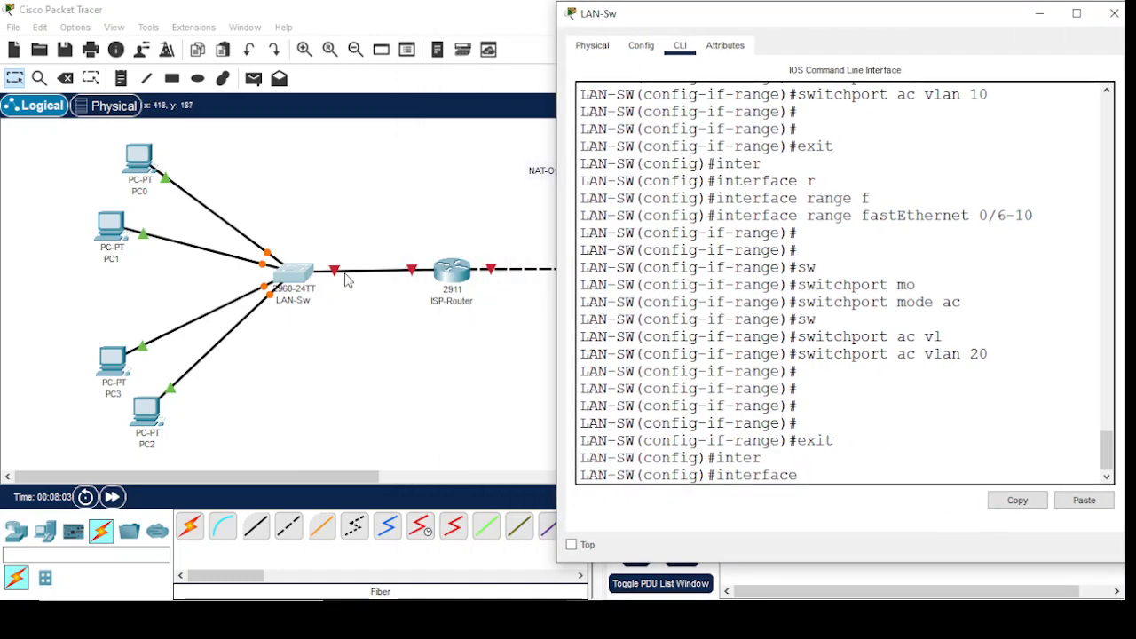
{"action": "left_click_drag", "start_coordinate": [845, 33], "coordinate": [672, 46]}
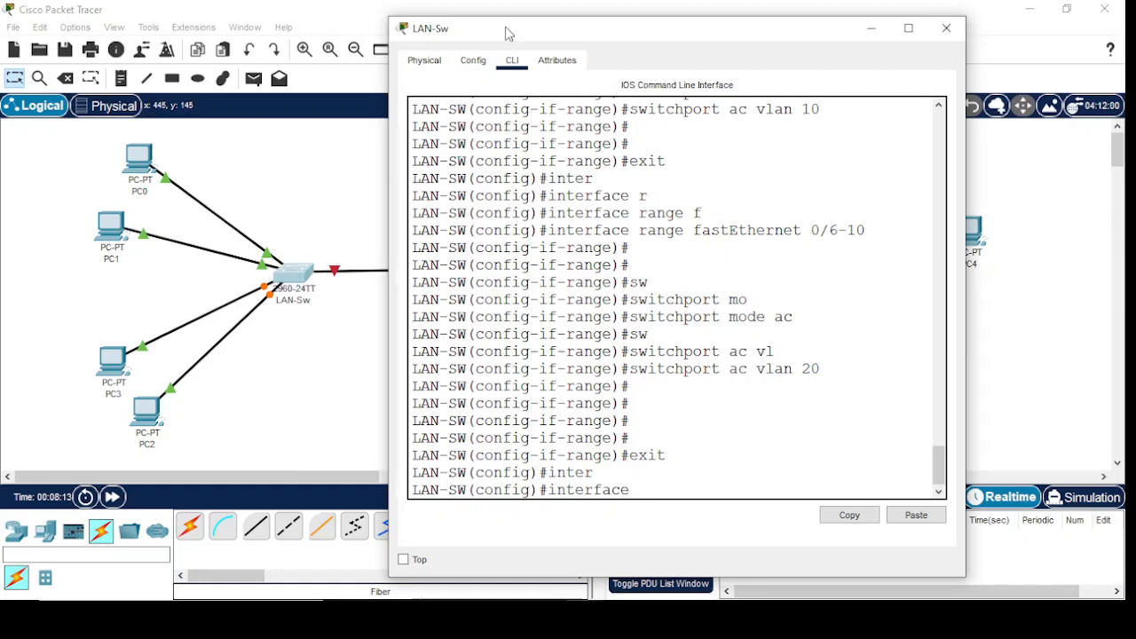
{"action": "left_click_drag", "start_coordinate": [507, 30], "coordinate": [684, 72]}
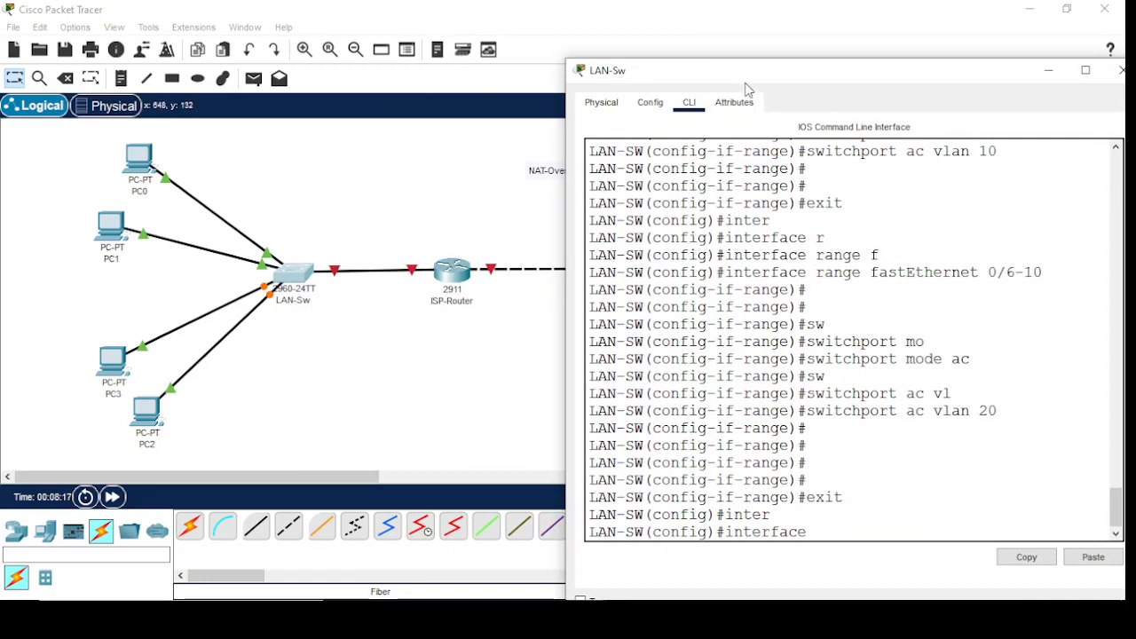
{"action": "left_click_drag", "start_coordinate": [764, 77], "coordinate": [544, 23]}
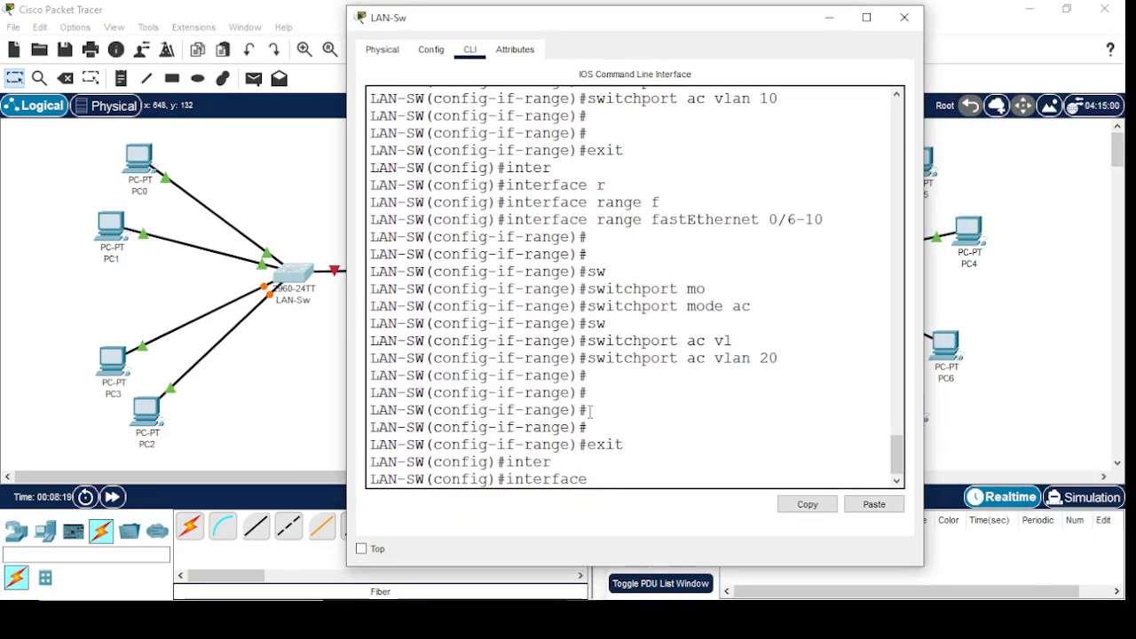
{"action": "type", "text": "gi"}
{"action": "key", "text": "Tab"}
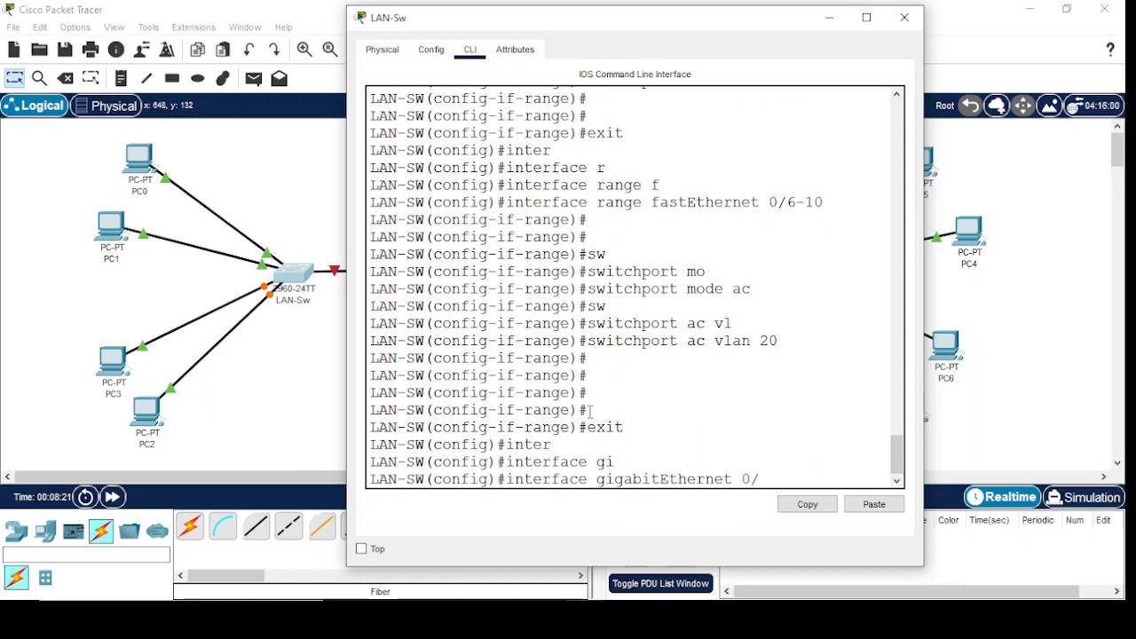
{"action": "type", "text": "0/1"}
{"action": "key", "text": "Return"}
{"action": "key", "text": "Return"}
{"action": "key", "text": "Return"}
Set the gigabitEthernet 0/1 interface to switchport trunk mode
{"action": "type", "text": "sw"}
{"action": "key", "text": "Tab"}
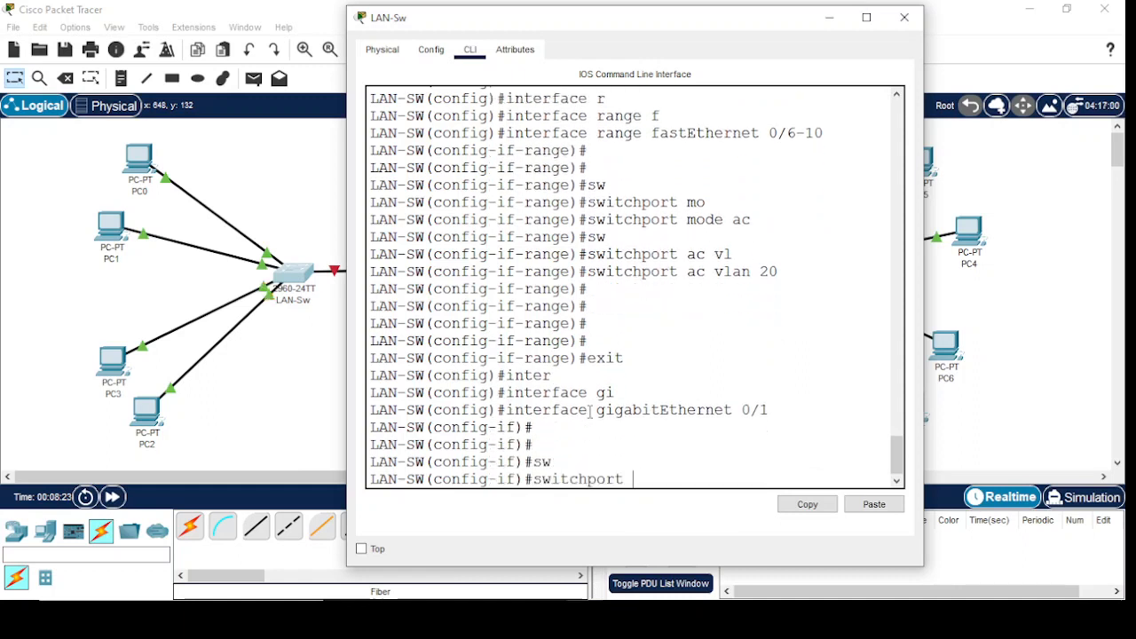
{"action": "type", "text": "mo"}
{"action": "key", "text": "Tab"}
{"action": "type", "text": "tr"}
{"action": "key", "text": "Tab"}
{"action": "key", "text": "Return"}
{"action": "key", "text": "Return"}
{"action": "key", "text": "Return"}
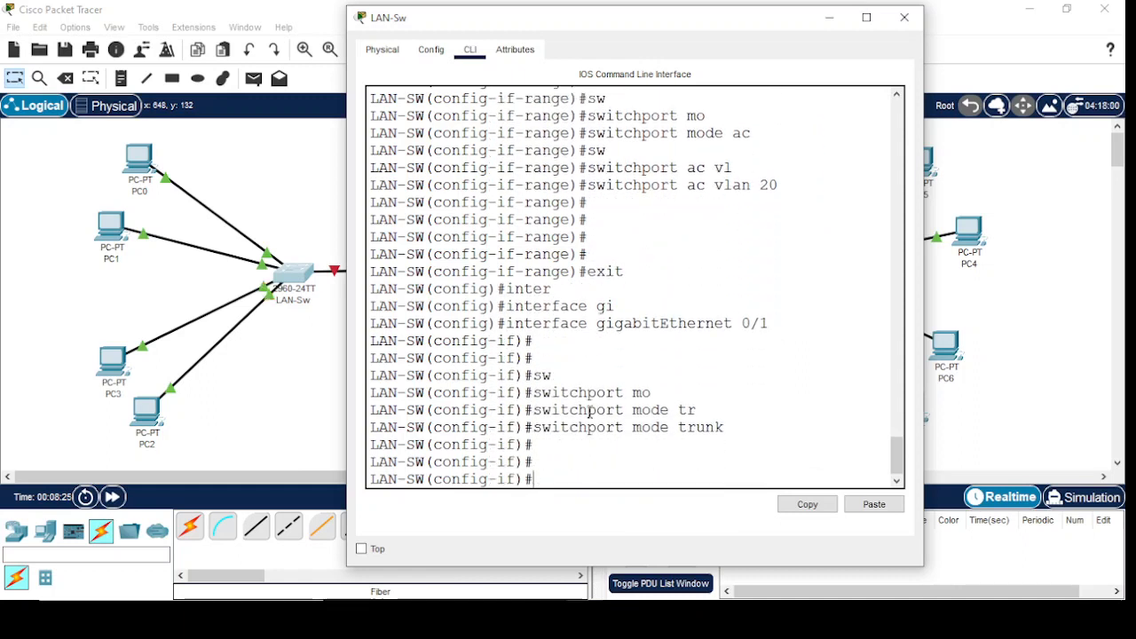
Enable the gigabitEthernet 0/1 interface with no shutdown
{"action": "type", "text": "e"}
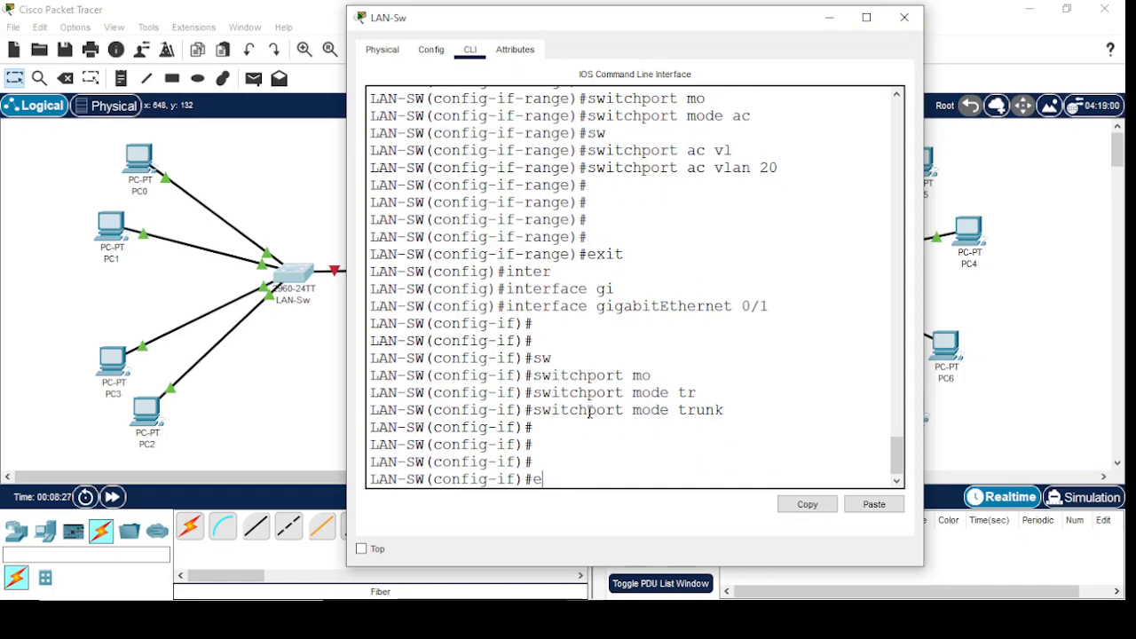
{"action": "type", "text": "xito shu"}
{"action": "key", "text": "Tab"}
{"action": "key", "text": "Return"}
{"action": "key", "text": "Return"}
{"action": "key", "text": "Return"}
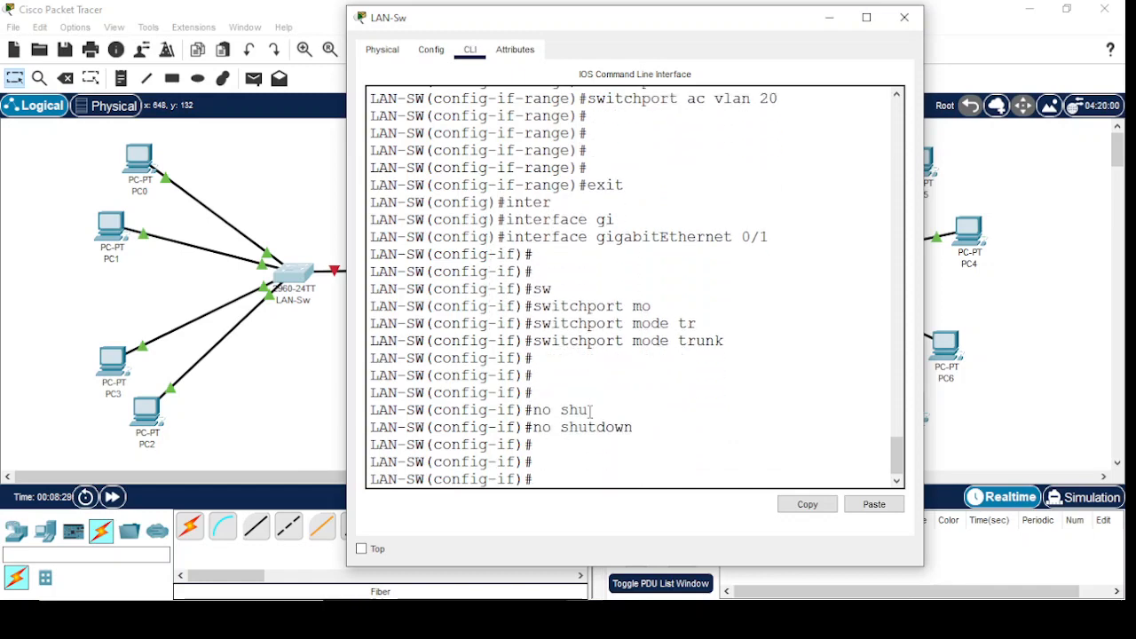
Return to global configuration mode, save the switch configuration with do wr, and minimize the LAN-Sw window
{"action": "type", "text": "exit"}
{"action": "key", "text": "Return"}
{"action": "key", "text": "Return"}
{"action": "key", "text": "Return"}
{"action": "key", "text": "Return"}
{"action": "type", "text": "dow "}
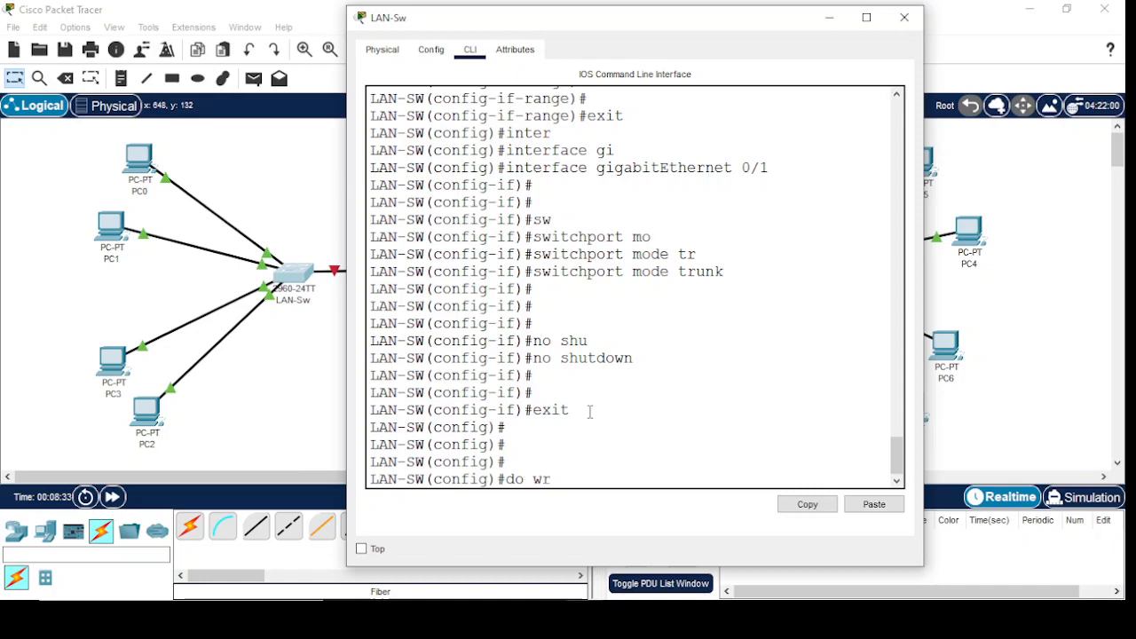
{"action": "type", "text": "r"}
{"action": "key", "text": "Return"}
{"action": "left_click", "coordinate": [829, 16]}
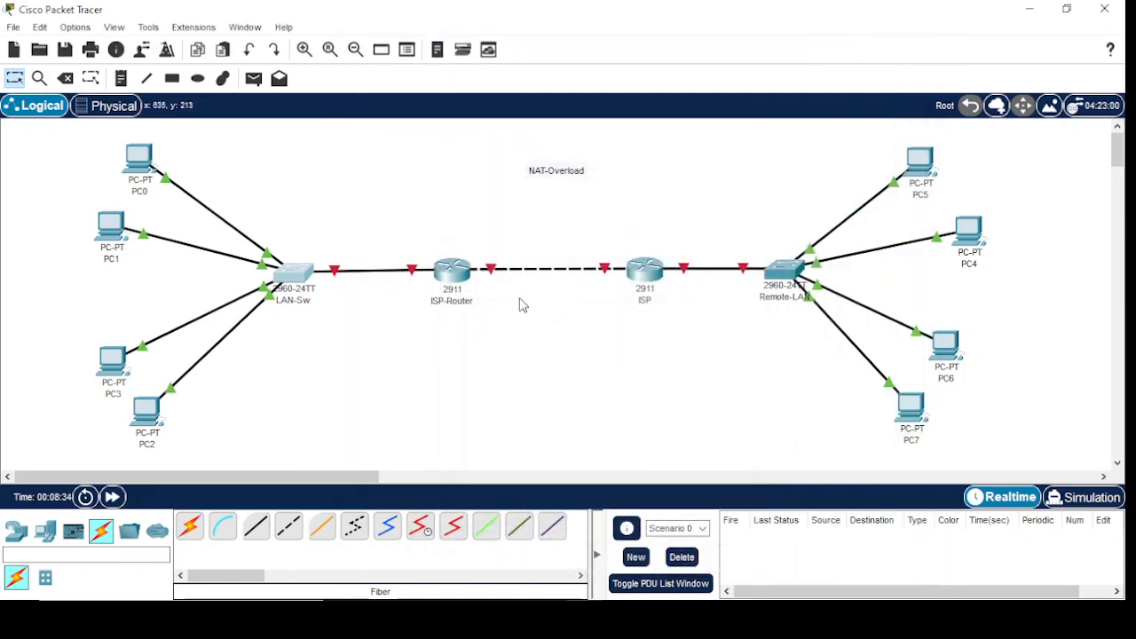
Open the ISP-Router command line and decline the initial configuration dialog
{"action": "left_click", "coordinate": [452, 271]}
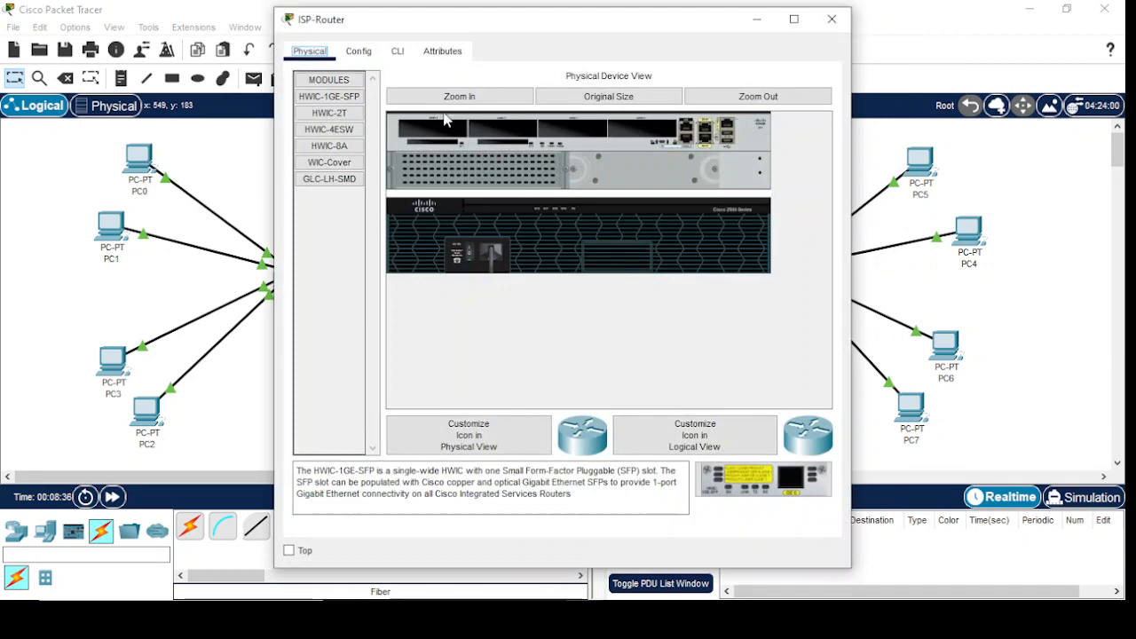
{"action": "left_click", "coordinate": [399, 50]}
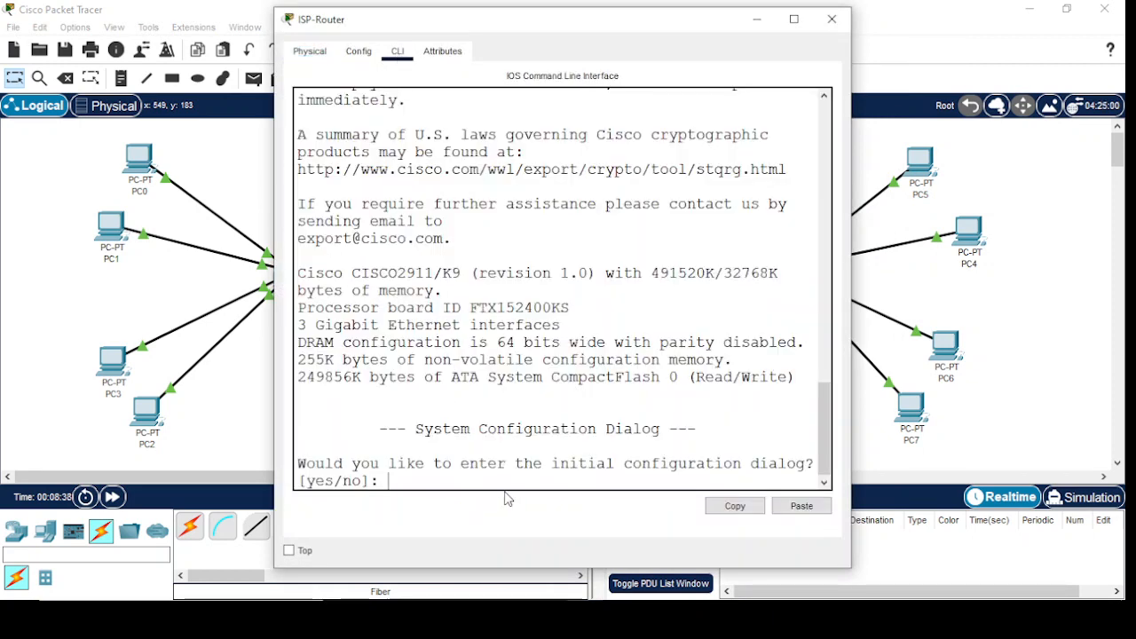
{"action": "type", "text": "no"}
{"action": "key", "text": "Return"}
{"action": "key", "text": "Return"}
Enter privileged mode and then global configuration mode on the ISP-Router
{"action": "key", "text": "Return"}
{"action": "key", "text": "Return"}
{"action": "type", "text": "en"}
{"action": "key", "text": "Return"}
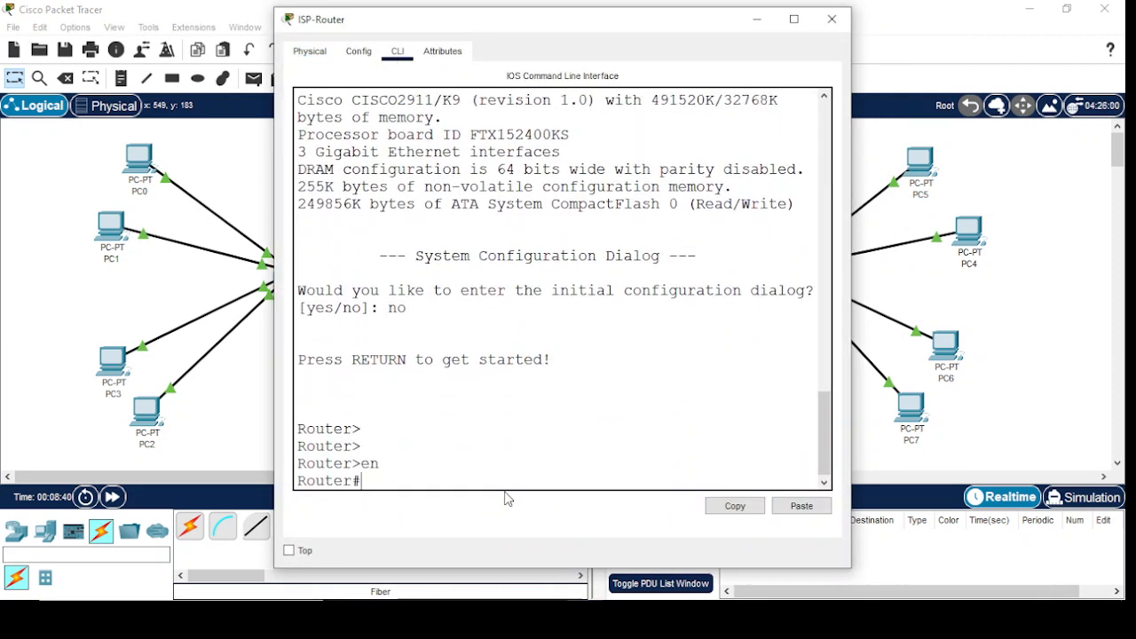
{"action": "type", "text": "config t"}
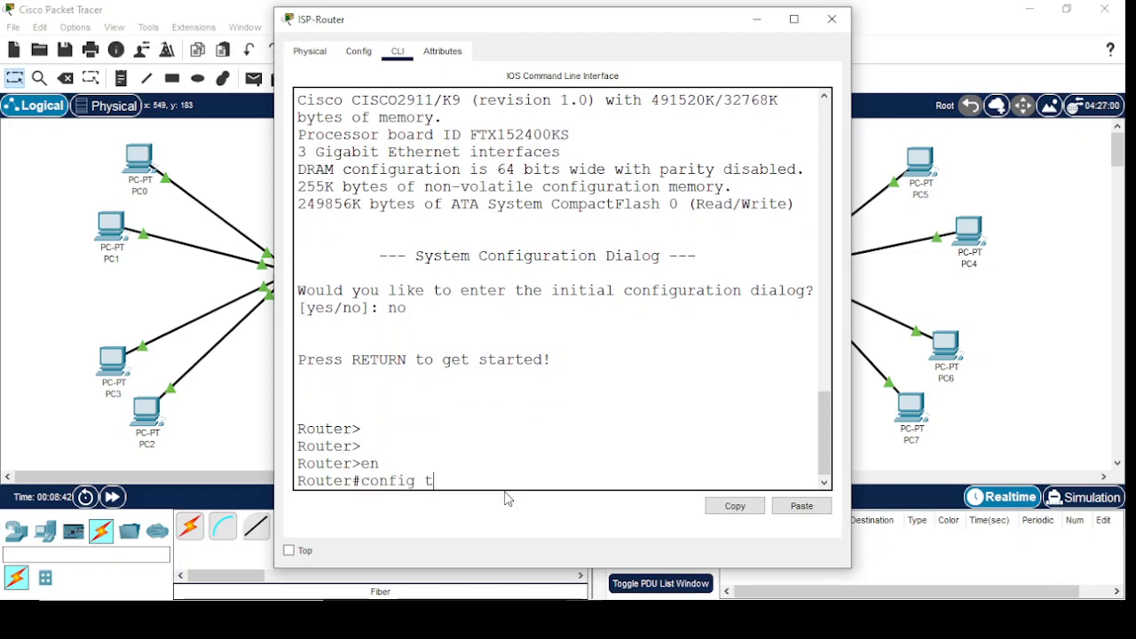
{"action": "key", "text": "Return"}
{"action": "key", "text": "Return"}
{"action": "key", "text": "Return"}
Set the hostname of the ISP-Router to ISP-Rtr
{"action": "type", "text": "ho"}
{"action": "key", "text": "Tab"}
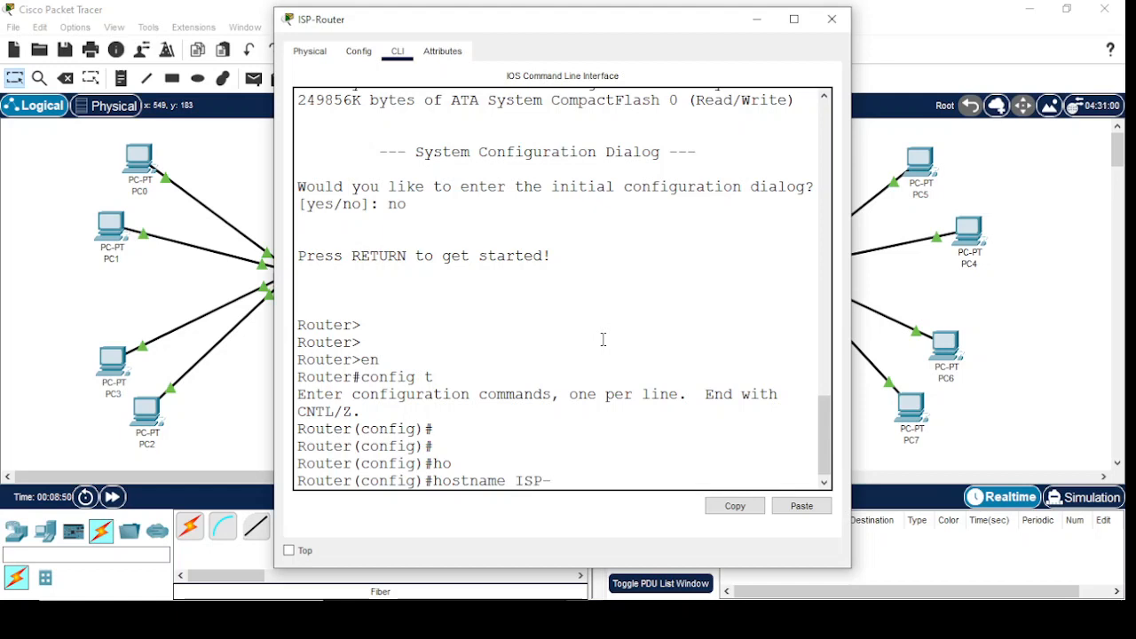
{"action": "left_click_drag", "start_coordinate": [532, 25], "coordinate": [758, 42]}
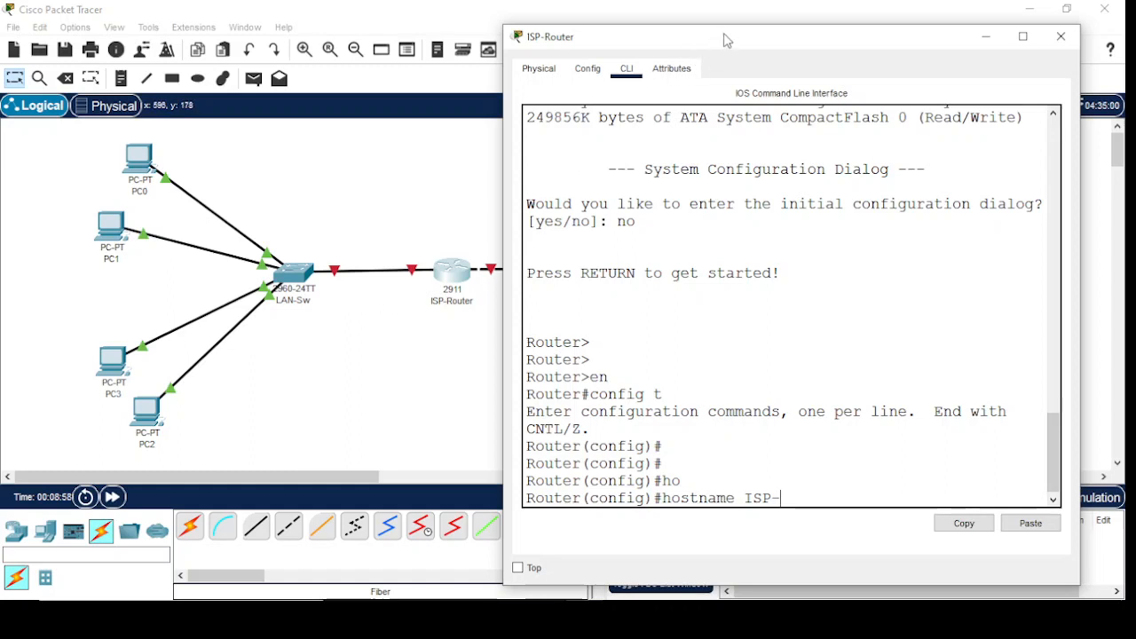
{"action": "left_click_drag", "start_coordinate": [724, 38], "coordinate": [593, 42]}
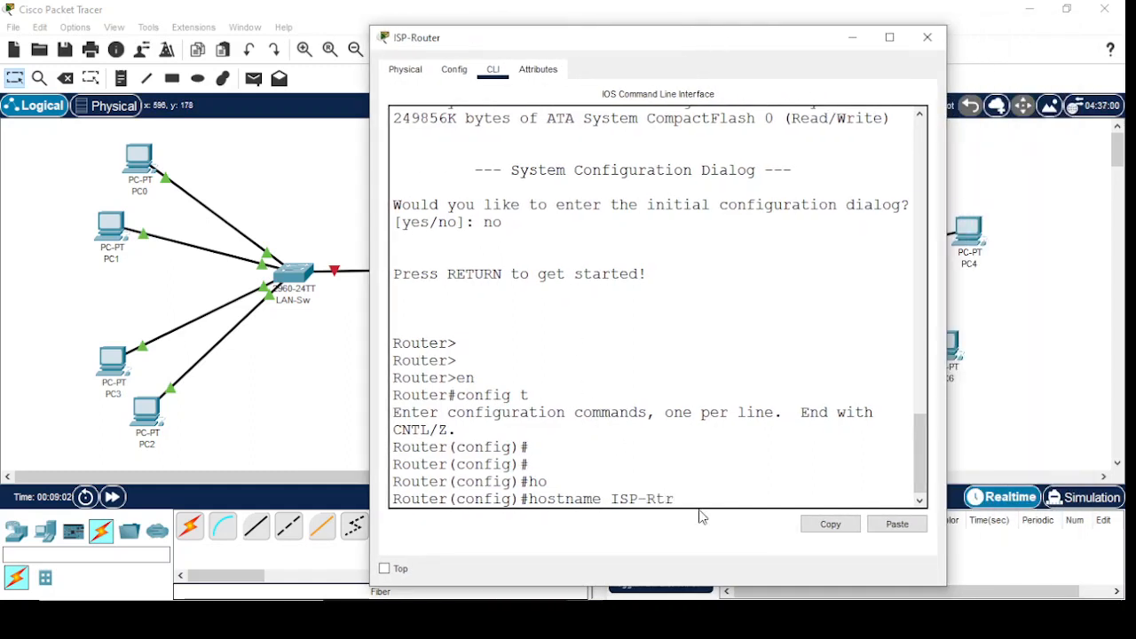
{"action": "key", "text": "Return"}
{"action": "key", "text": "Return"}
{"action": "key", "text": "Return"}
{"action": "key", "text": "Return"}
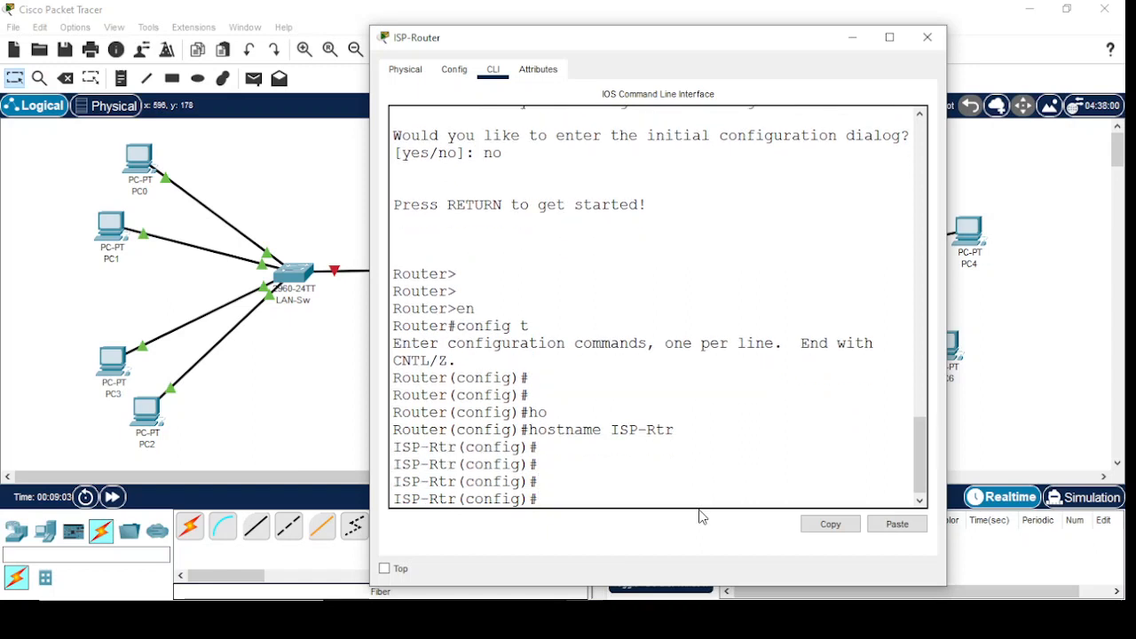
Create the gigabitEthernet 0/1.10 subinterface on the ISP-Router and enter its configuration mode
{"action": "type", "text": "inter"}
{"action": "key", "text": "Tab"}
{"action": "type", "text": "gi"}
{"action": "key", "text": "Tab"}
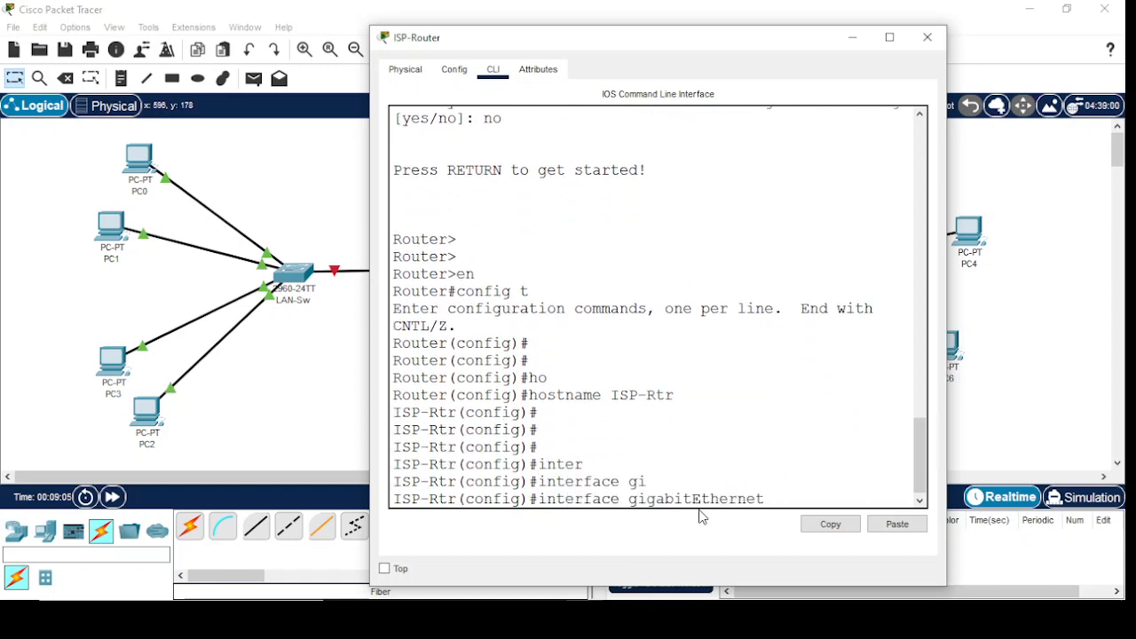
{"action": "left_click_drag", "start_coordinate": [682, 64], "coordinate": [932, 40]}
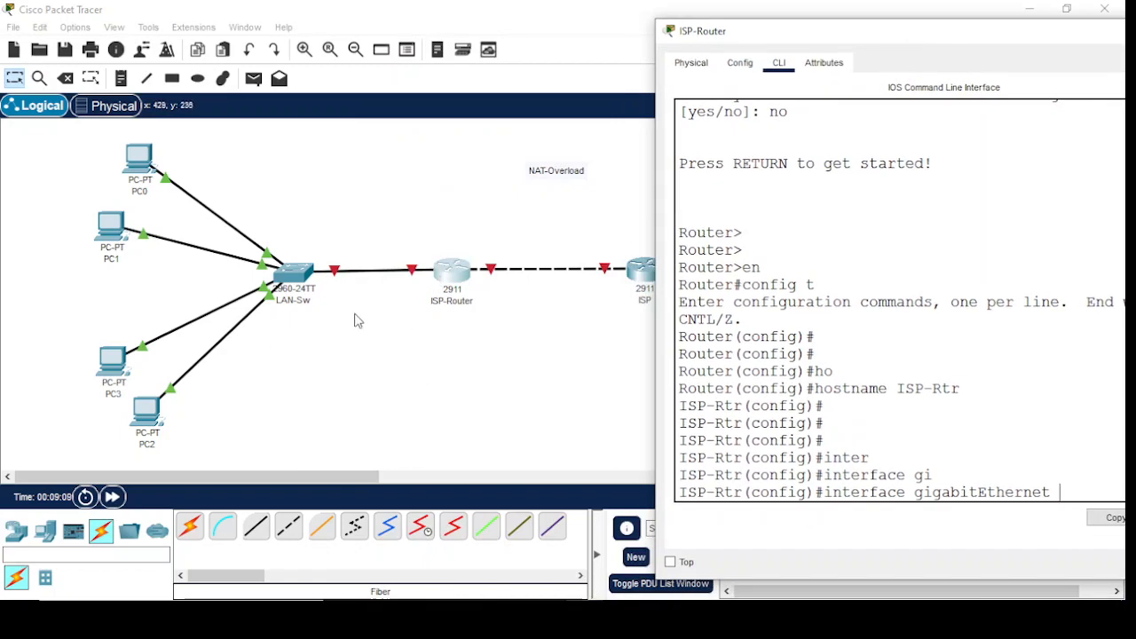
{"action": "left_click_drag", "start_coordinate": [989, 35], "coordinate": [642, 38]}
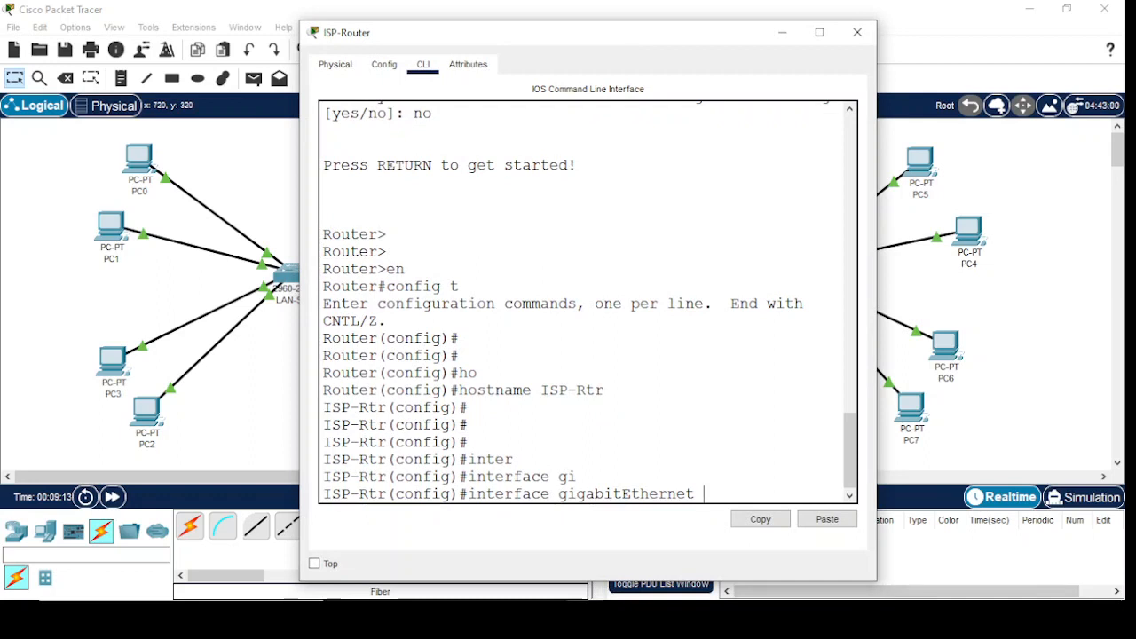
{"action": "type", "text": "0/1."}
{"action": "type", "text": "10"}
{"action": "key", "text": "Return"}
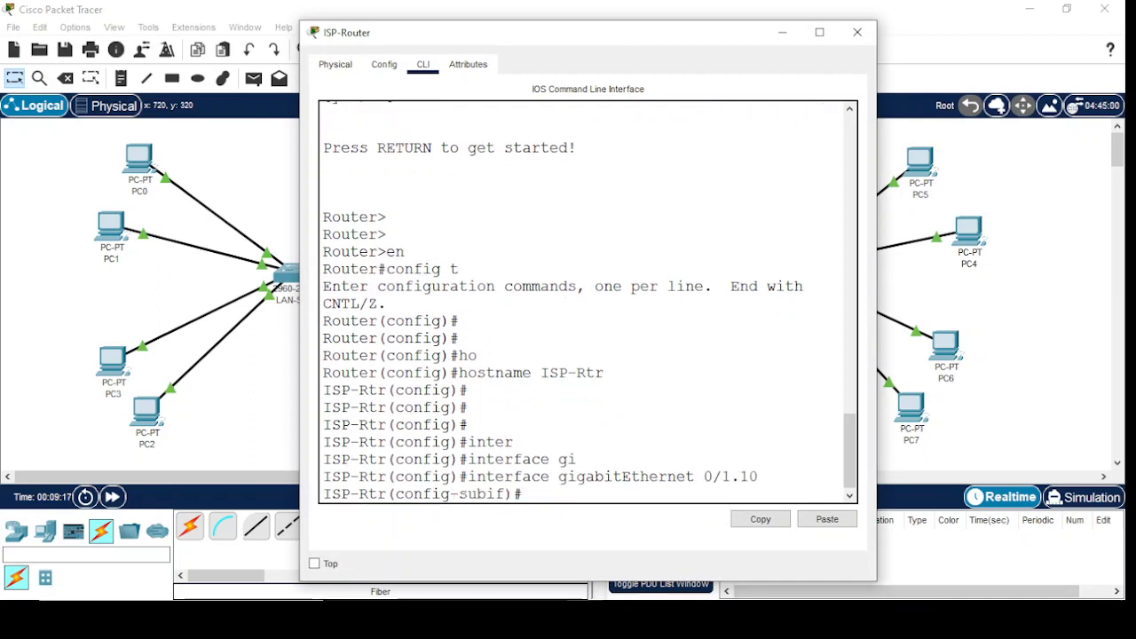
{"action": "key", "text": "Return"}
{"action": "key", "text": "Return"}
Set dot1Q encapsulation for VLAN 10 on the gigabitEthernet 0/1.10 subinterface
{"action": "type", "text": "en"}
{"action": "key", "text": "Tab"}
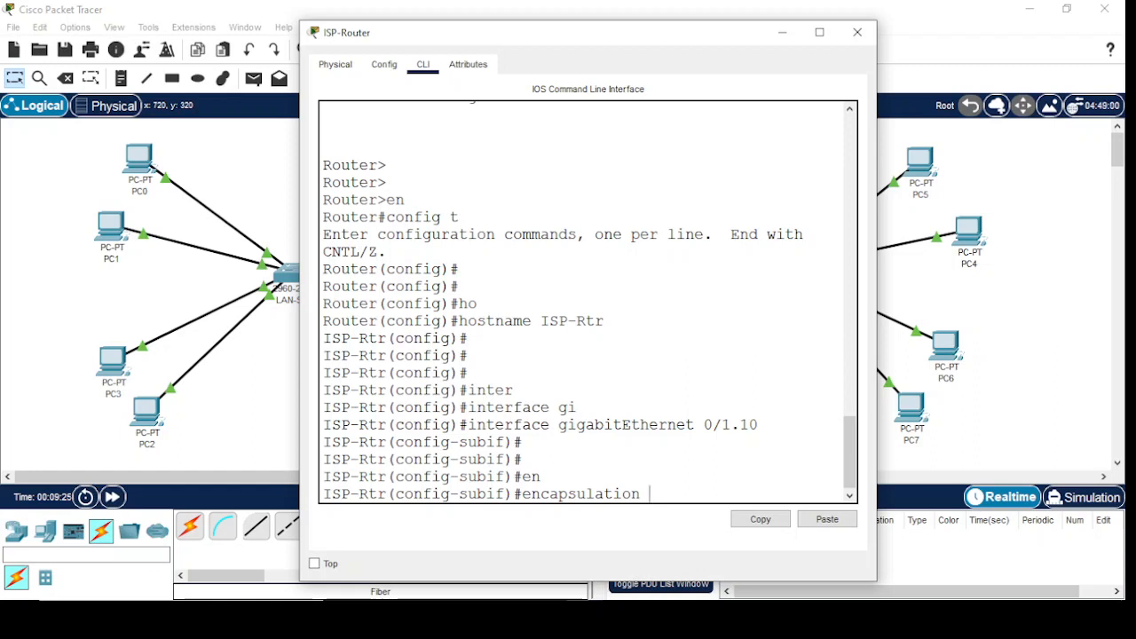
{"action": "type", "text": "do"}
{"action": "key", "text": "Tab"}
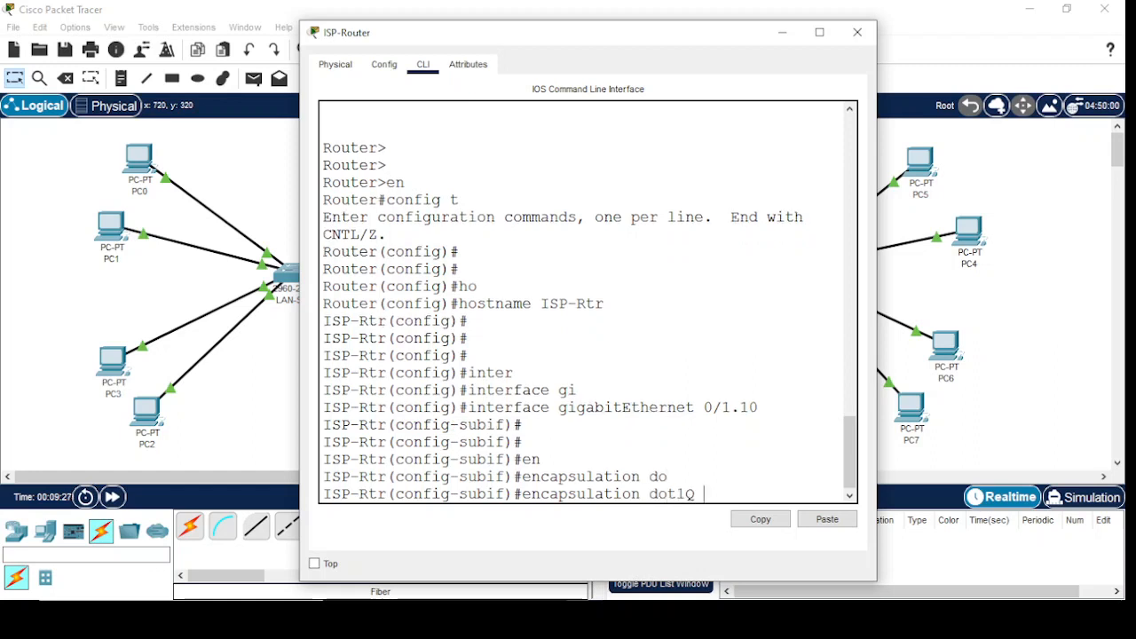
{"action": "type", "text": "10"}
{"action": "key", "text": "Return"}
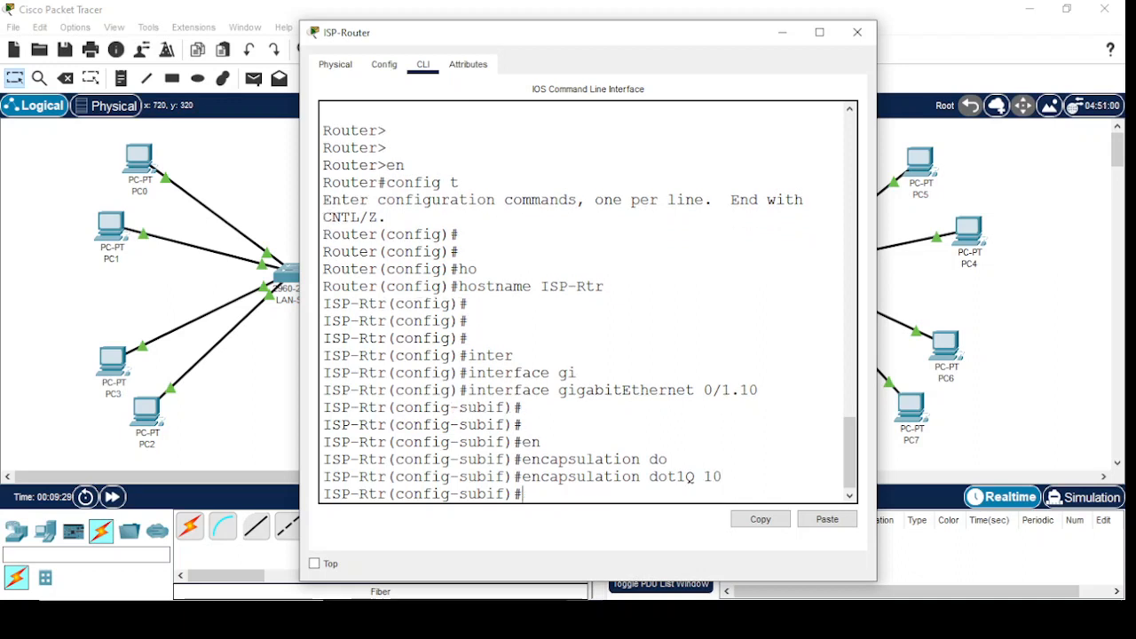
{"action": "key", "text": "Return"}
{"action": "key", "text": "Return"}
Assign IP address 192.168.10.1 with mask 255.255.255.0 to the gigabitEthernet 0/1.10 subinterface
{"action": "type", "text": "ip ad"}
{"action": "key", "text": "Tab"}
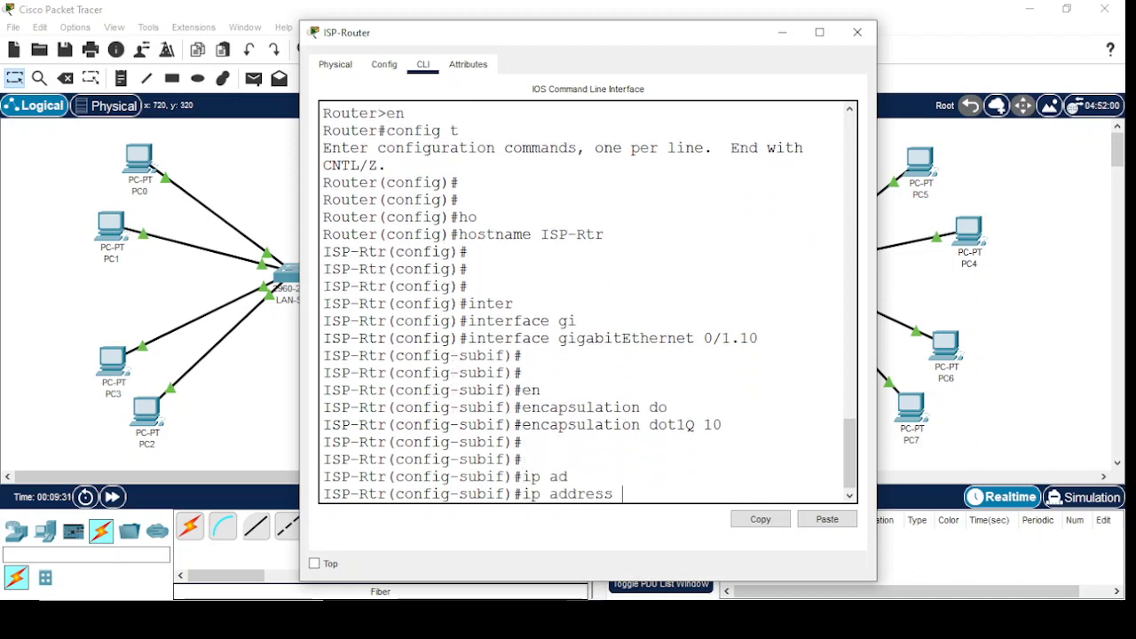
{"action": "type", "text": "192.168.10.1 255.2"}
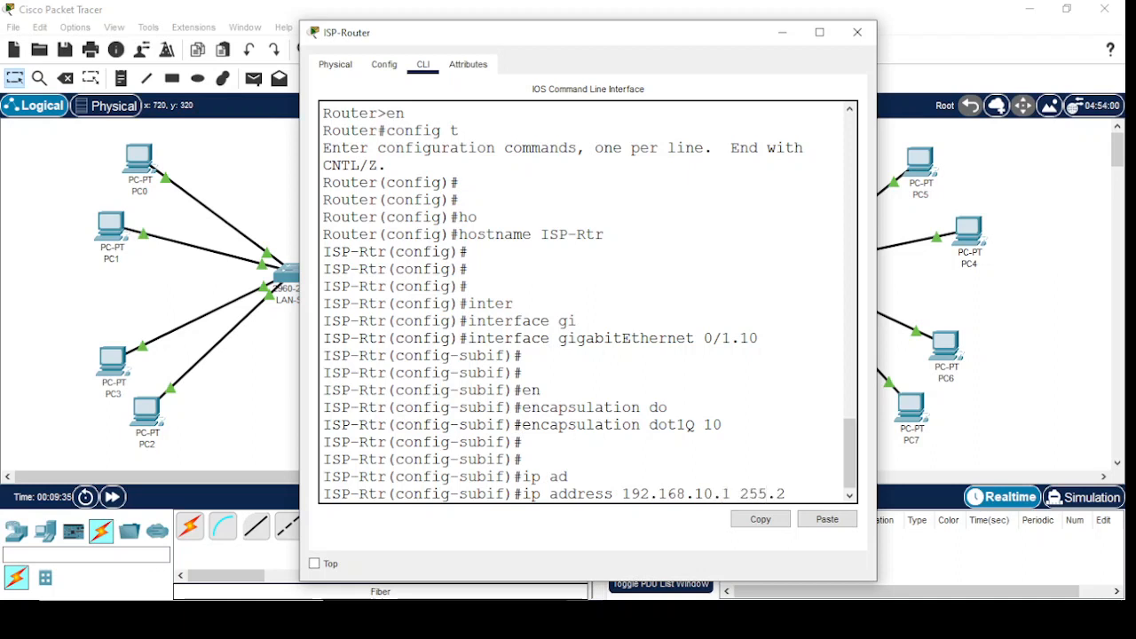
{"action": "type", "text": "55.255.0"}
{"action": "key", "text": "Return"}
{"action": "key", "text": "Return"}
{"action": "key", "text": "Return"}
{"action": "key", "text": "Return"}
{"action": "key", "text": "Return"}
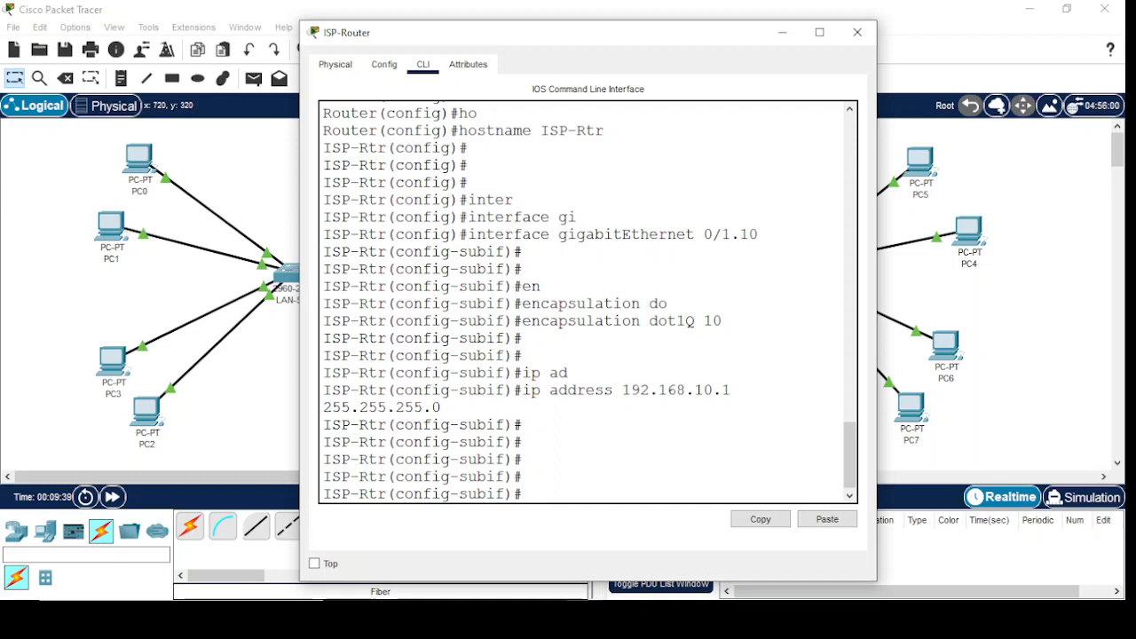
Exit the VLAN 10 subinterface and create the gigabitEthernet 0/1.20 subinterface on the ISP-Router
{"action": "type", "text": "exit"}
{"action": "key", "text": "Return"}
{"action": "key", "text": "Return"}
{"action": "key", "text": "Return"}
{"action": "key", "text": "Return"}
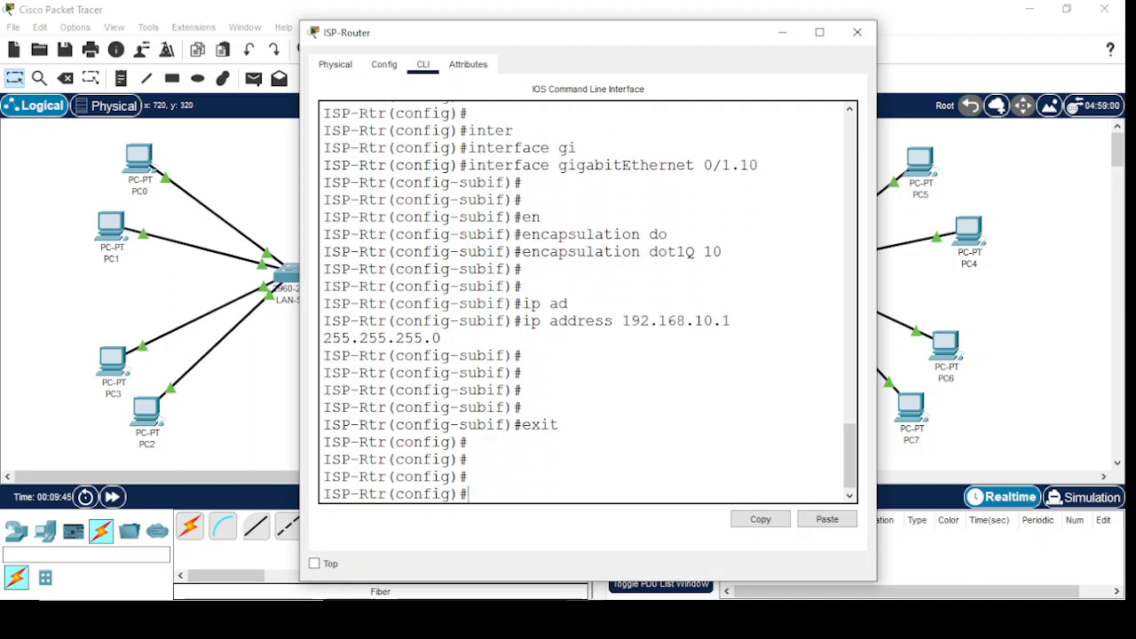
{"action": "type", "text": "inter"}
{"action": "key", "text": "Tab"}
{"action": "type", "text": "gi"}
Set dot1Q encapsulation for VLAN 20 on the gigabitEthernet 0/1.20 subinterface
{"action": "key", "text": "Tab"}
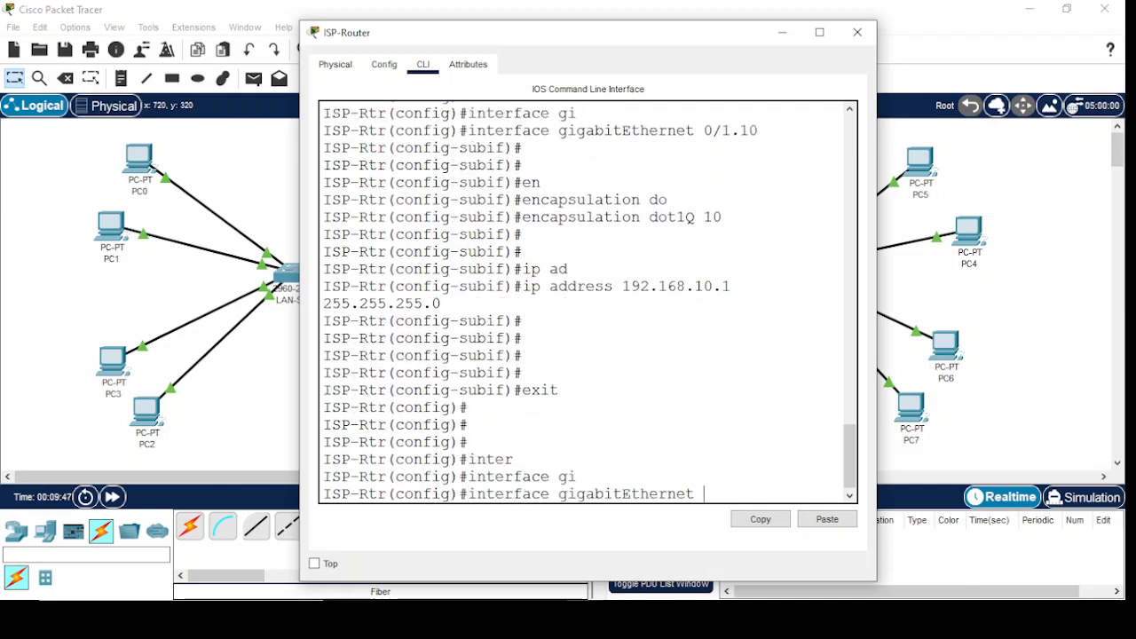
{"action": "type", "text": "0/1.20"}
{"action": "key", "text": "Return"}
{"action": "key", "text": "Return"}
{"action": "type", "text": "en"}
{"action": "key", "text": "Tab"}
{"action": "type", "text": "d"}
{"action": "key", "text": "Tab"}
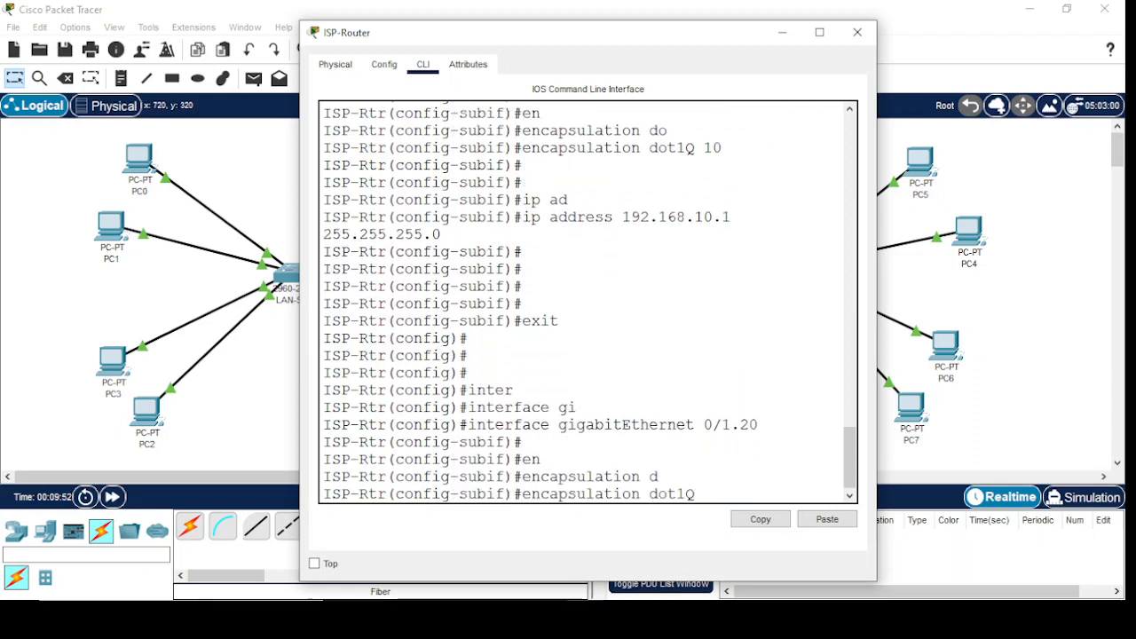
{"action": "type", "text": "20"}
{"action": "key", "text": "Return"}
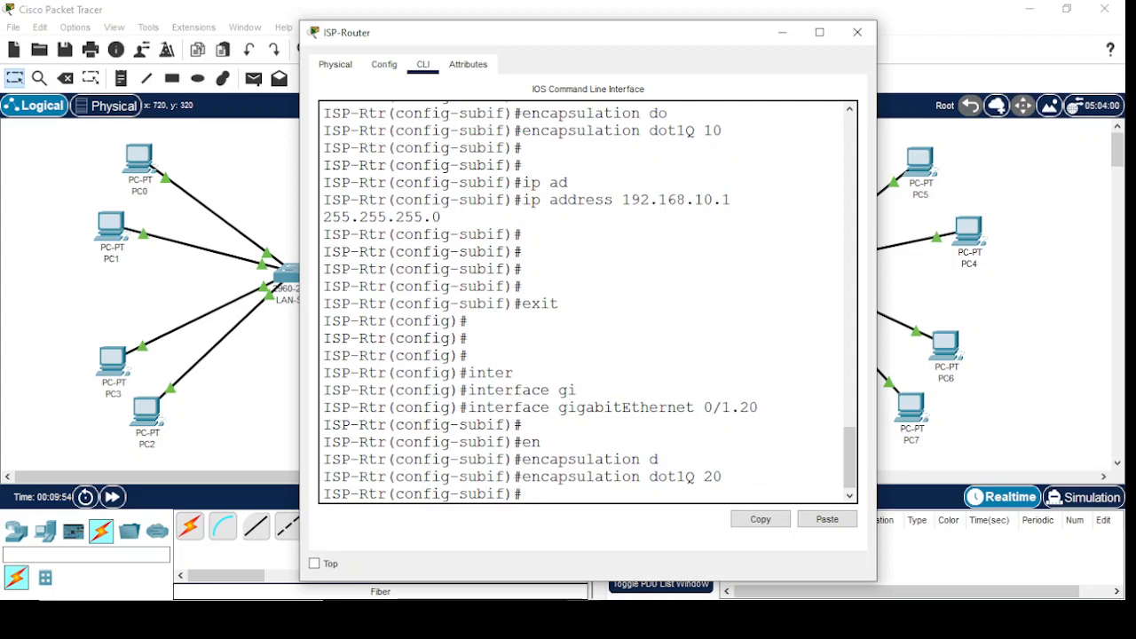
Assign IP address 192.168.20.1 with mask 255.255.255.0 to the gigabitEthernet 0/1.20 subinterface
{"action": "type", "text": "ip ad"}
{"action": "key", "text": "Tab"}
{"action": "type", "text": "192.1"}
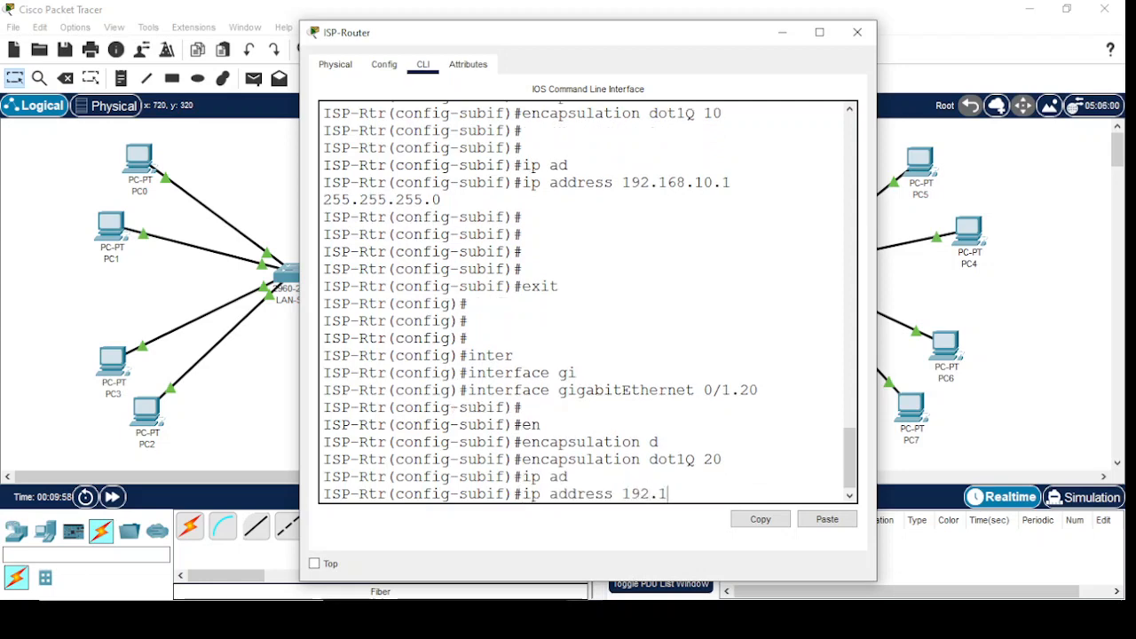
{"action": "type", "text": "68.20.1 255.255.255.255.0"}
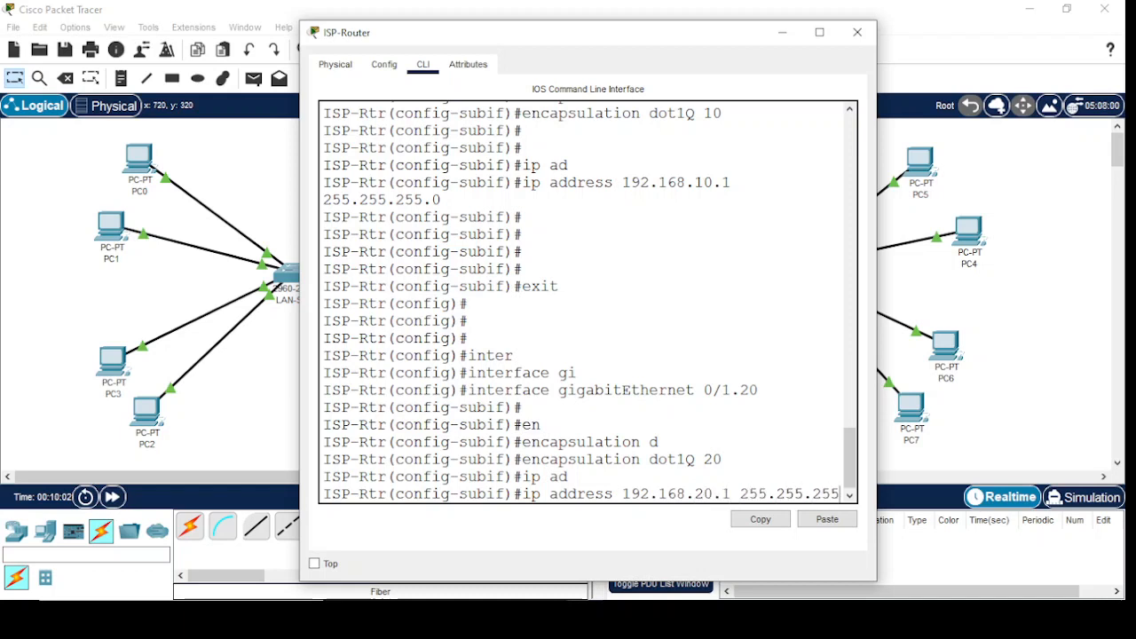
{"action": "key", "text": "Return"}
{"action": "key", "text": "Return"}
{"action": "key", "text": "Return"}
Exit the VLAN 20 subinterface and enter configuration of the physical gigabitEthernet 0/1 interface on the ISP-Router
{"action": "type", "text": "exit"}
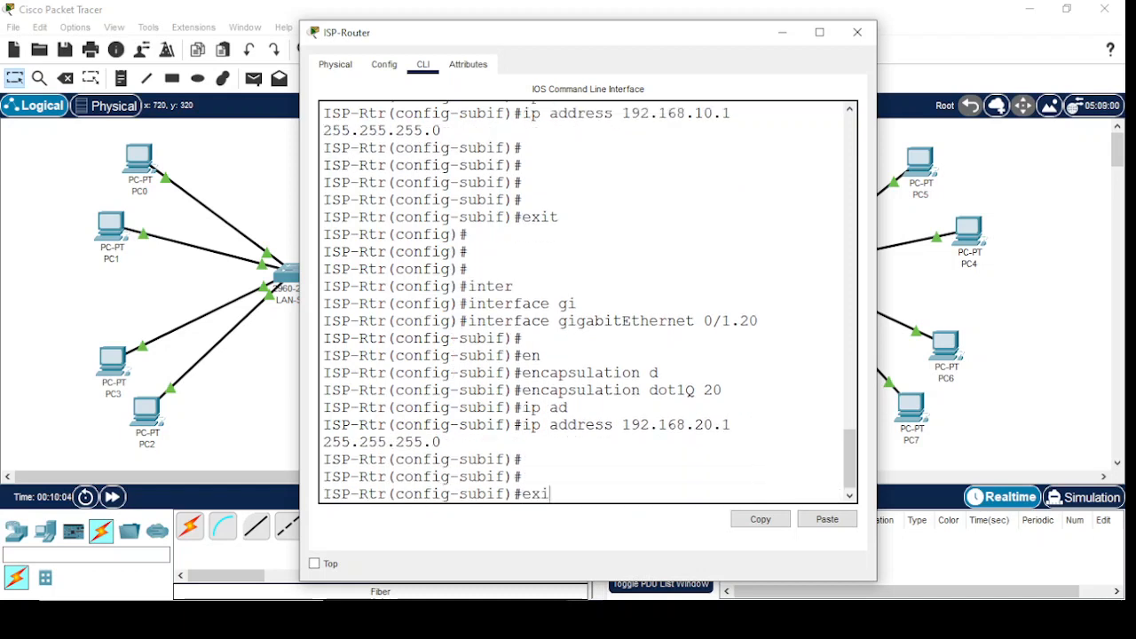
{"action": "key", "text": "Return"}
{"action": "key", "text": "Return"}
{"action": "key", "text": "Return"}
{"action": "type", "text": "inter"}
{"action": "key", "text": "Tab"}
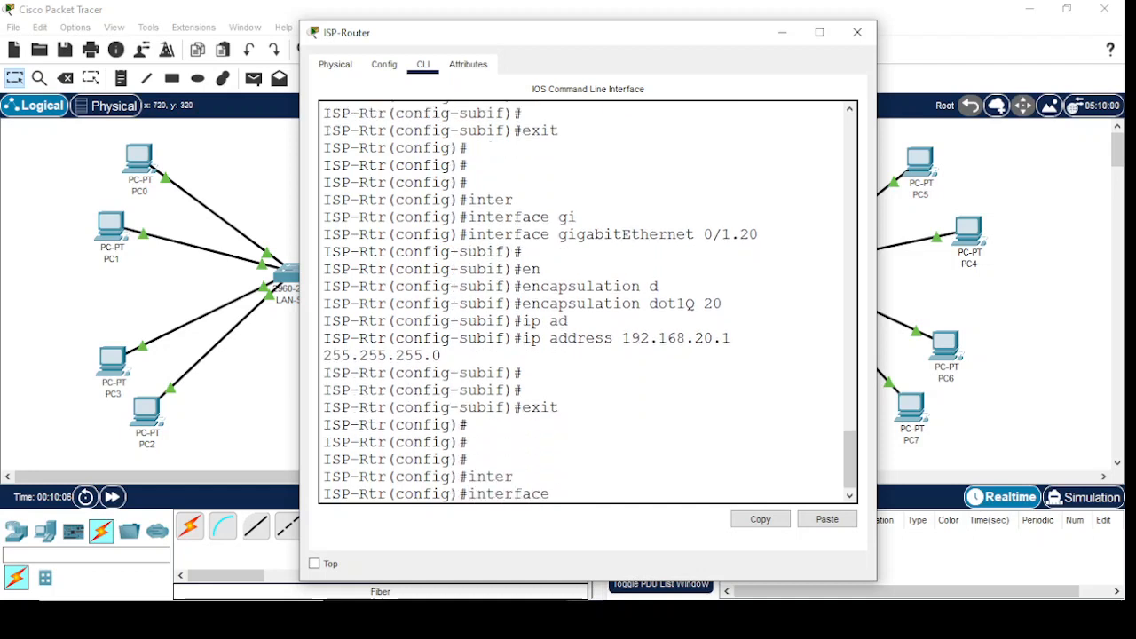
{"action": "type", "text": "gi"}
{"action": "key", "text": "Tab"}
{"action": "type", "text": "0/1"}
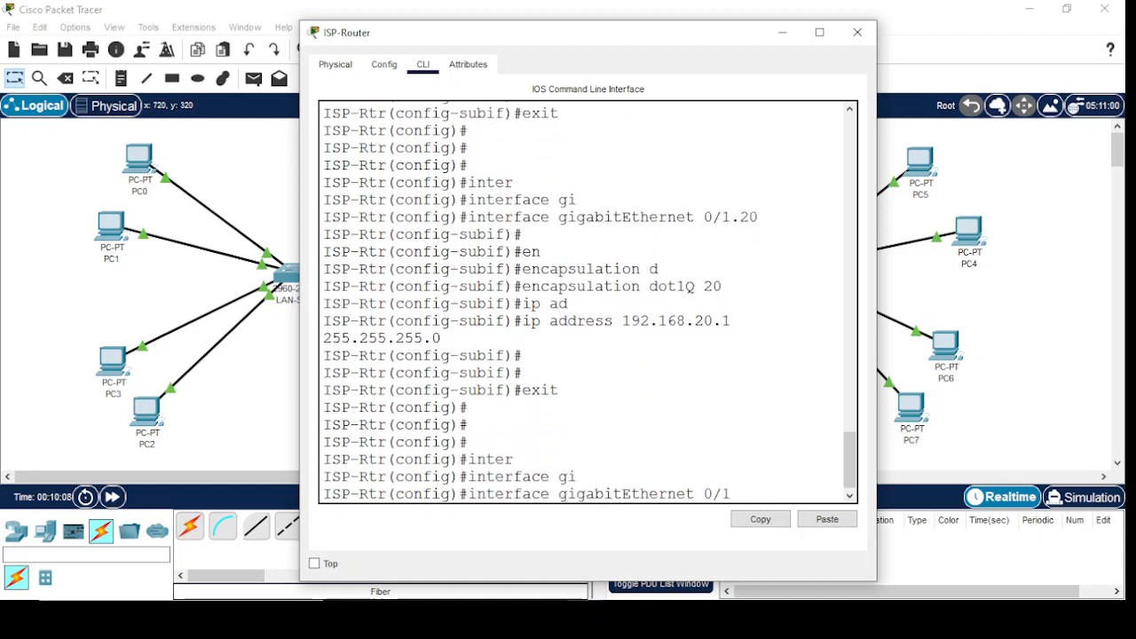
{"action": "key", "text": "Return"}
{"action": "key", "text": "Return"}
{"action": "key", "text": "Return"}
Enable the ISP-Router's gigabitEthernet 0/1 interface with no shutdown
{"action": "type", "text": "no shu"}
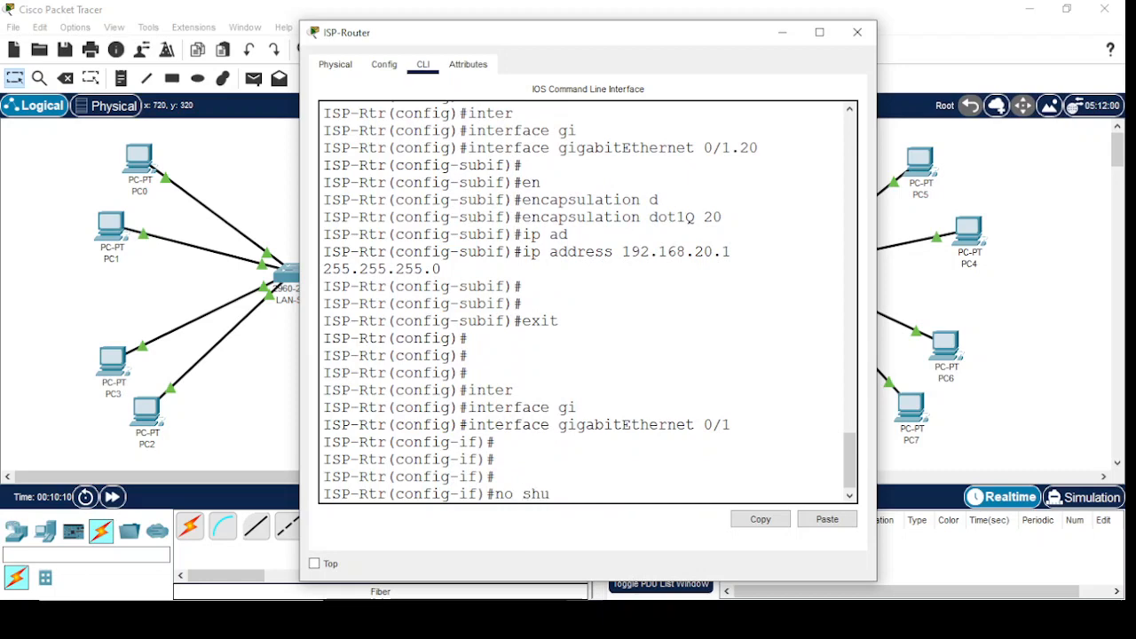
{"action": "key", "text": "Tab"}
{"action": "key", "text": "Return"}
{"action": "key", "text": "Return"}
{"action": "key", "text": "Return"}
{"action": "key", "text": "Return"}
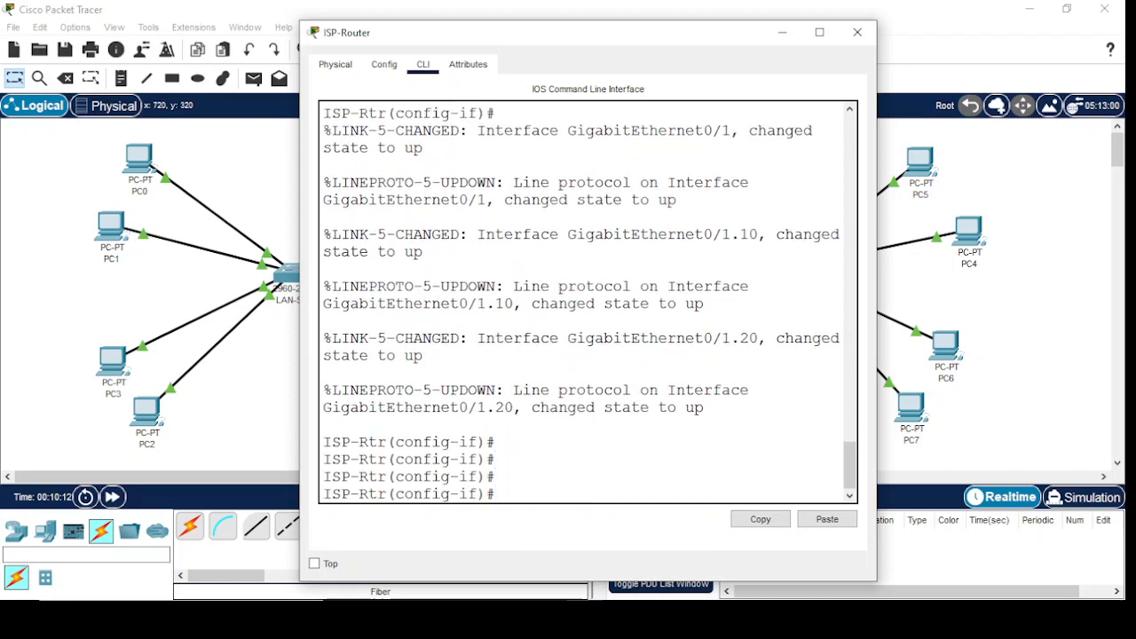
Exit gigabitEthernet 0/1 and enter configuration of the gigabitEthernet 0/0 interface on the ISP-Router
{"action": "type", "text": "exit"}
{"action": "key", "text": "Return"}
{"action": "type", "text": "inter"}
{"action": "key", "text": "Tab"}
{"action": "type", "text": "gi"}
{"action": "key", "text": "Tab"}
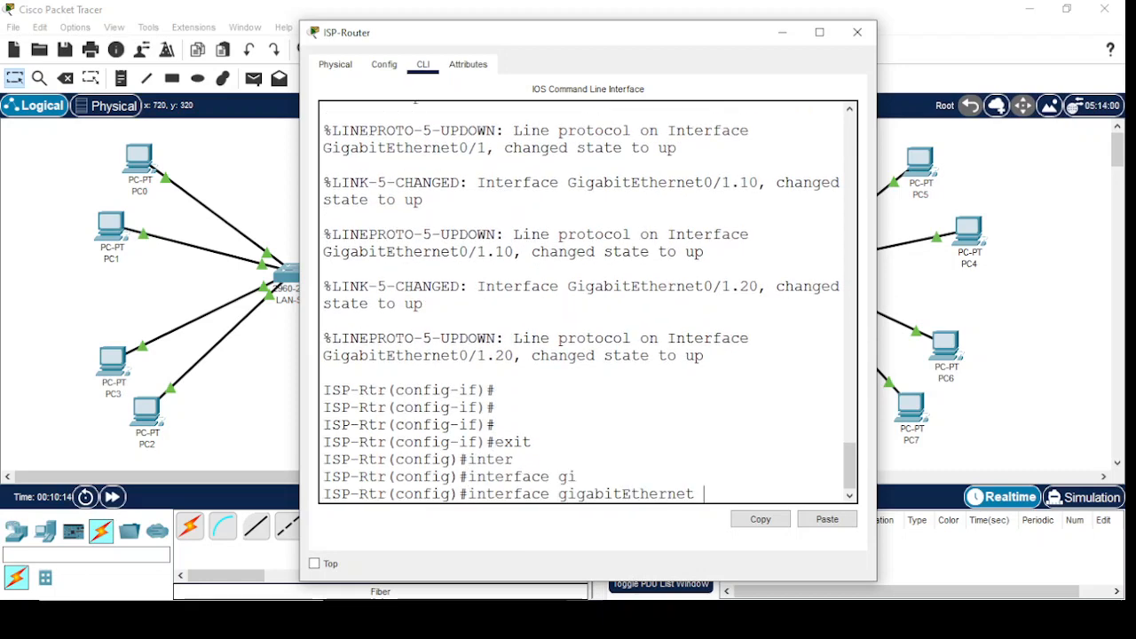
{"action": "type", "text": "0/0"}
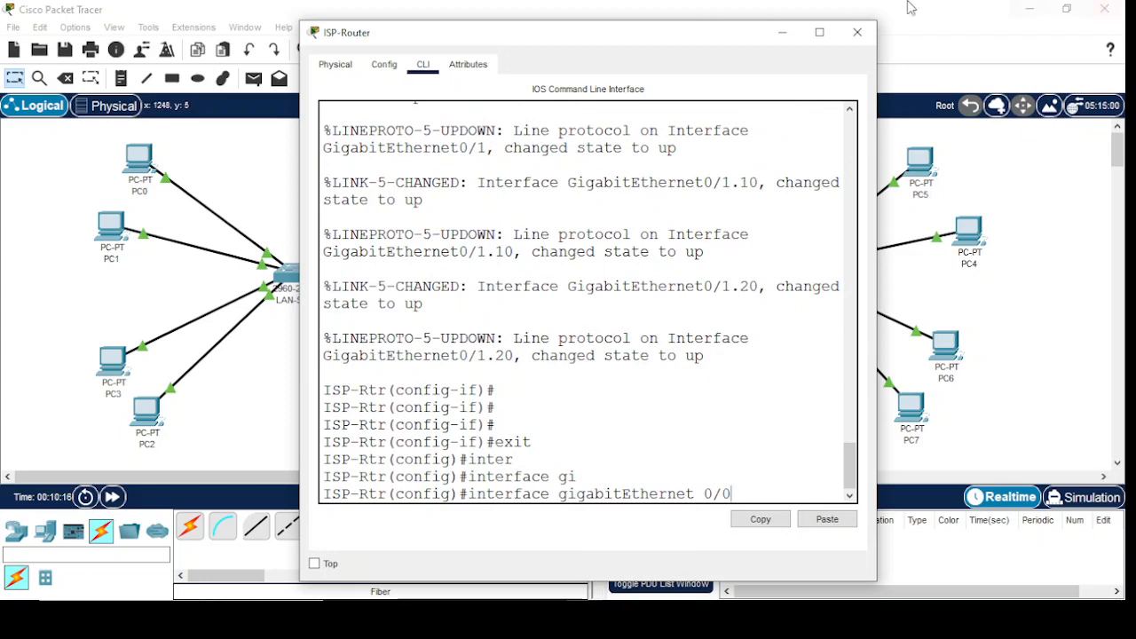
{"action": "left_click_drag", "start_coordinate": [618, 43], "coordinate": [524, 379]}
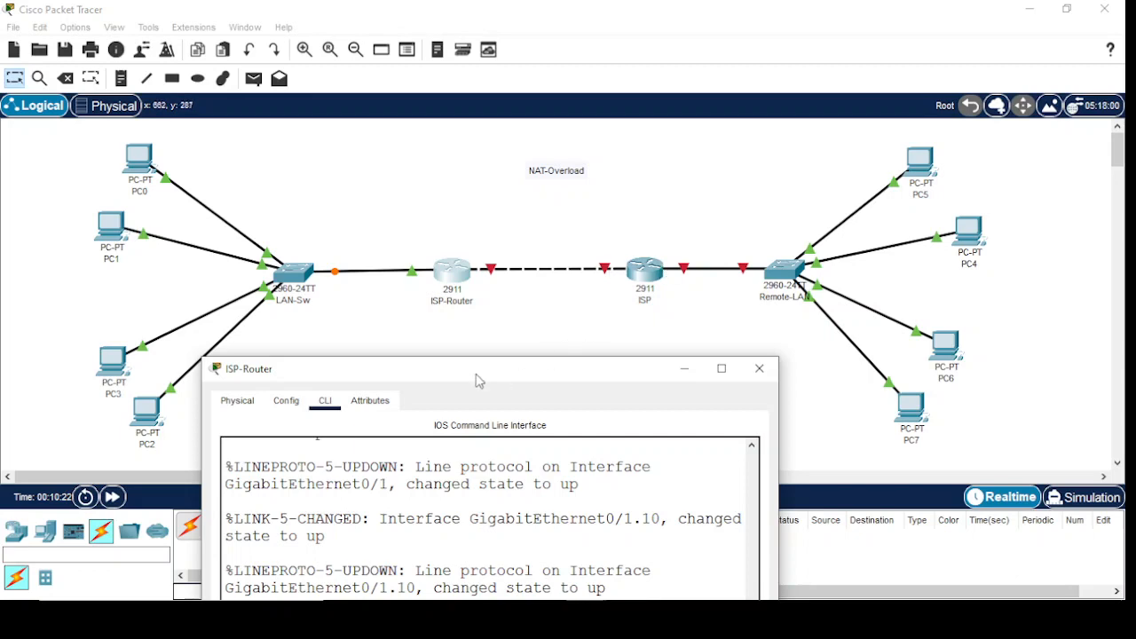
{"action": "left_click_drag", "start_coordinate": [476, 378], "coordinate": [572, 30]}
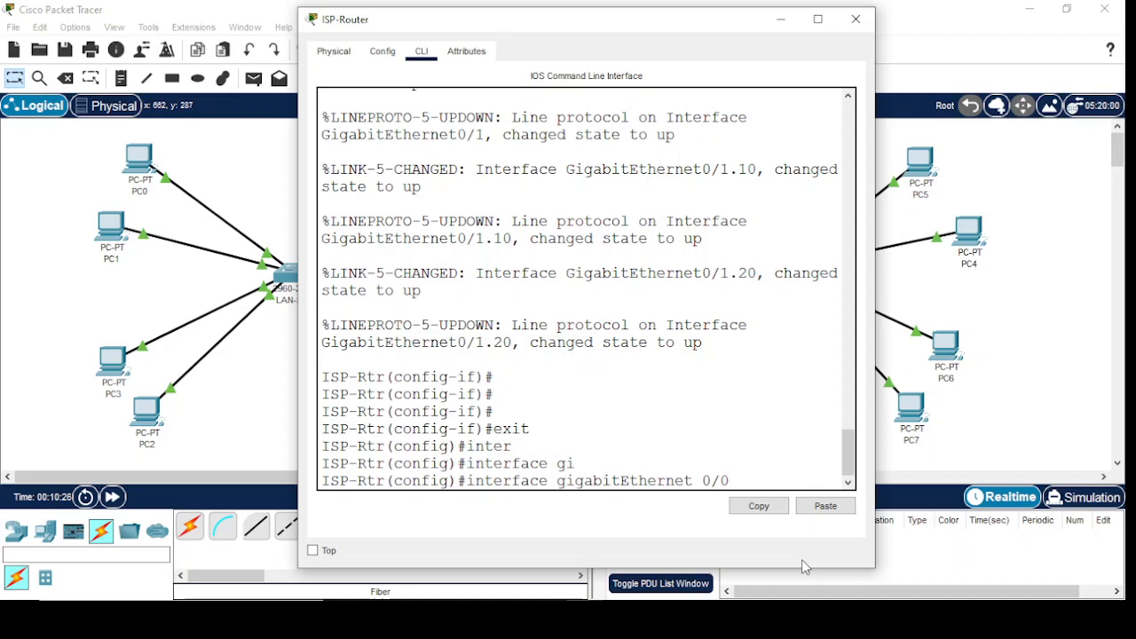
{"action": "key", "text": "Return"}
{"action": "key", "text": "Return"}
{"action": "key", "text": "Return"}
{"action": "key", "text": "Return"}
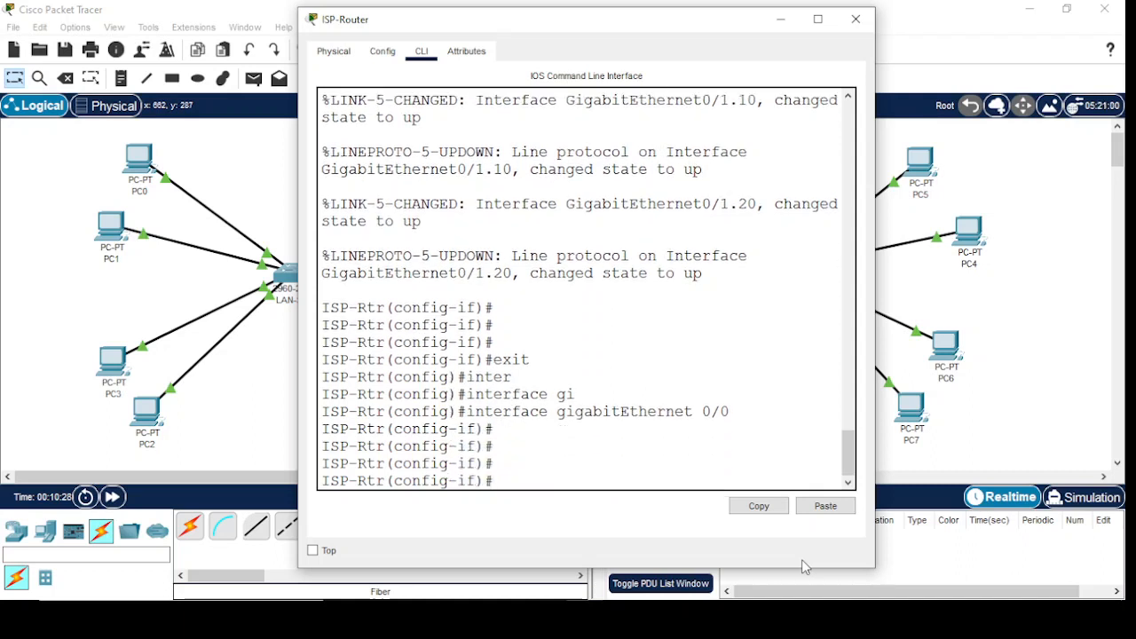
Assign IP address 67.1.1.1 with mask 255.255.255.0 to the ISP-Router's gigabitEthernet 0/0 interface
{"action": "type", "text": "ip ad"}
{"action": "key", "text": "Tab"}
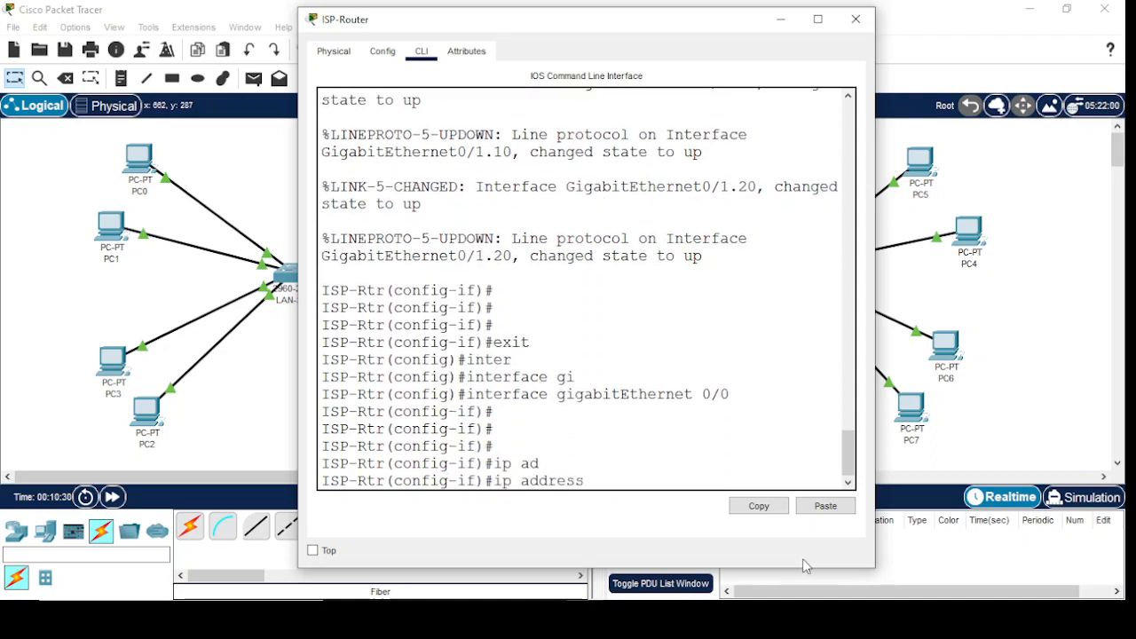
{"action": "type", "text": "67.1.1.1 255.255.255.0"}
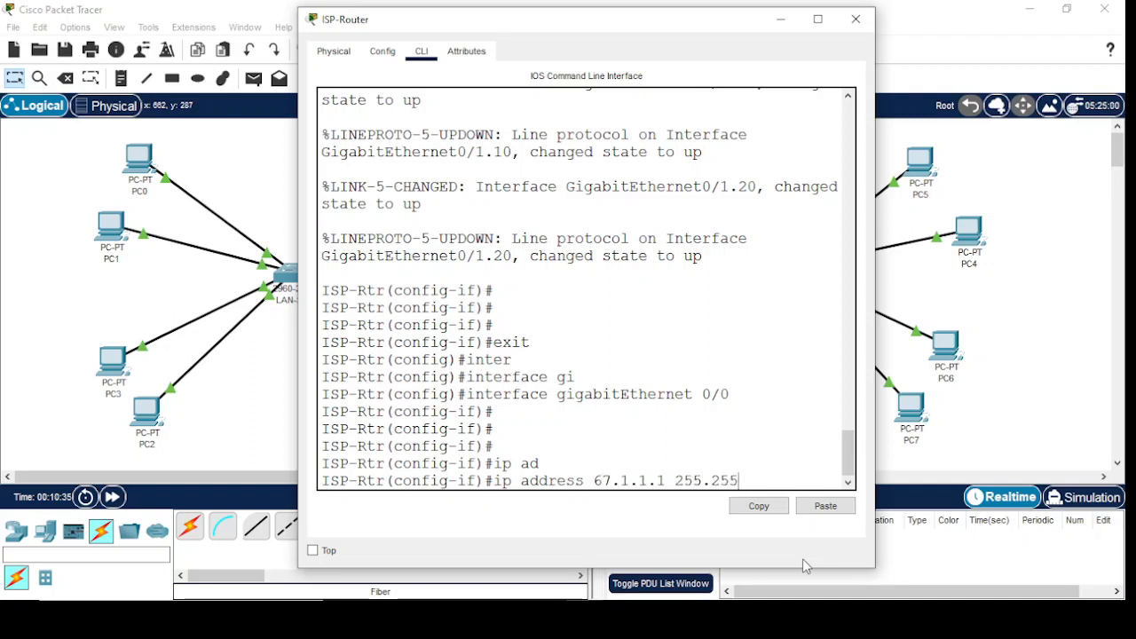
{"action": "key", "text": "Return"}
{"action": "key", "text": "Return"}
{"action": "key", "text": "Return"}
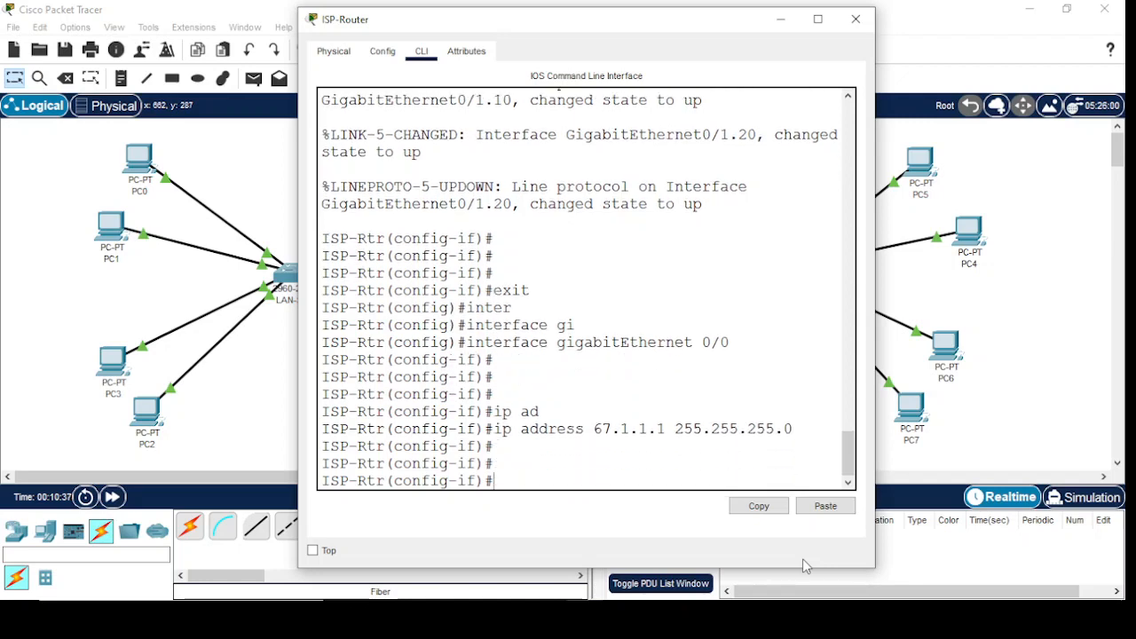
Enable the gigabitEthernet 0/0 interface with no shutdown and exit to global configuration mode
{"action": "type", "text": "no su"}
{"action": "key", "text": "Tab"}
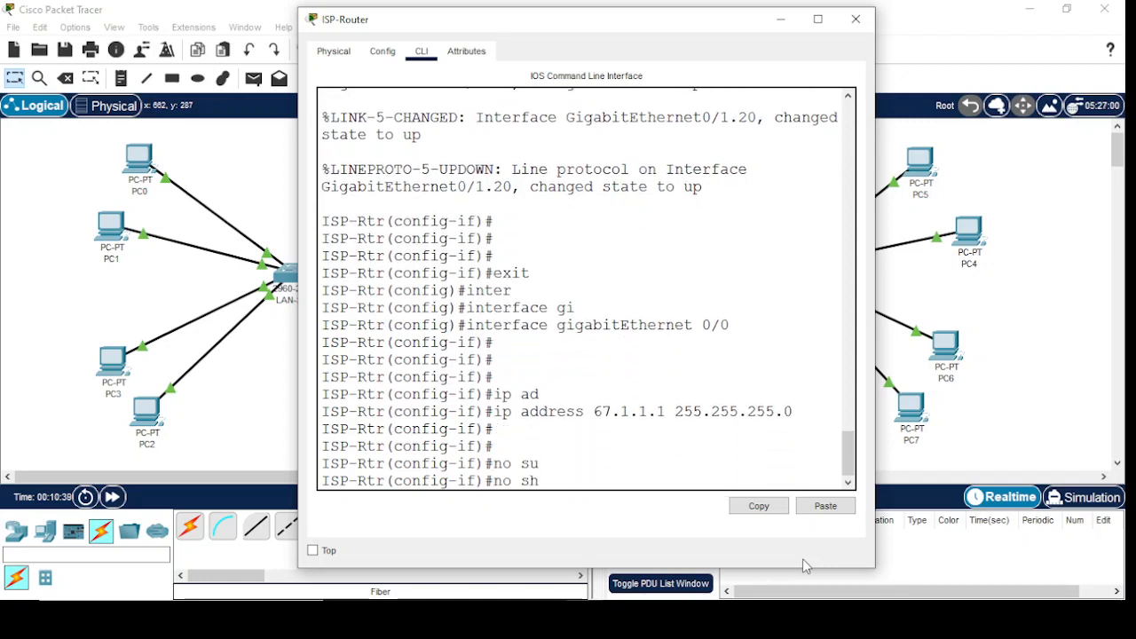
{"action": "type", "text": "u"}
{"action": "key", "text": "Tab"}
{"action": "key", "text": "Return"}
{"action": "key", "text": "Return"}
{"action": "key", "text": "Return"}
{"action": "key", "text": "Return"}
{"action": "type", "text": "exit"}
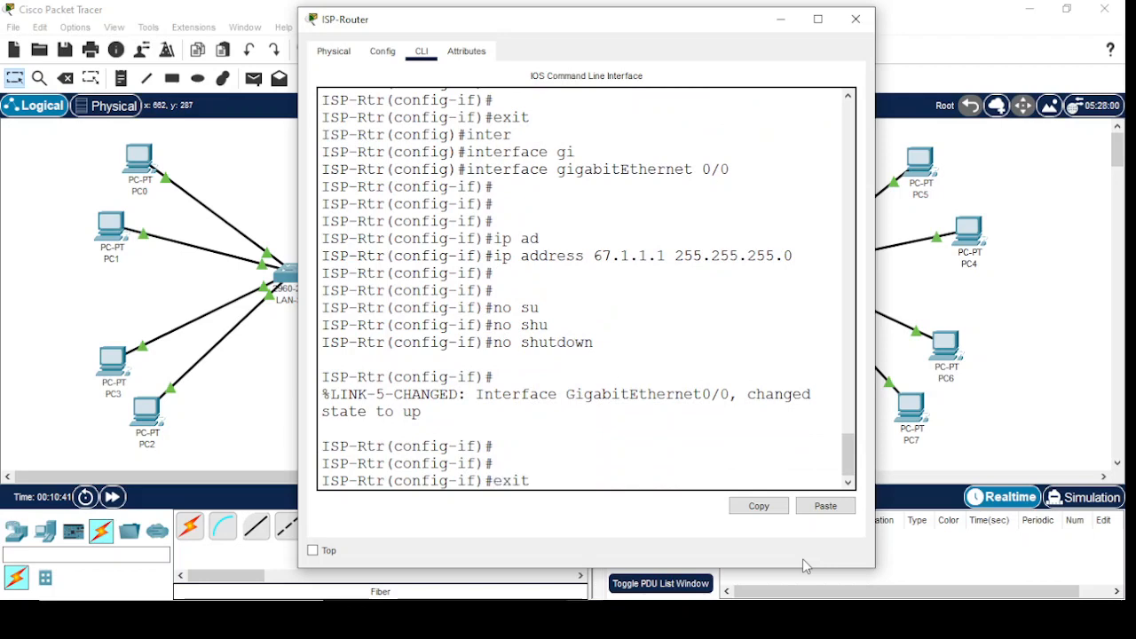
{"action": "key", "text": "Return"}
{"action": "key", "text": "Return"}
{"action": "key", "text": "Return"}
{"action": "key", "text": "Return"}
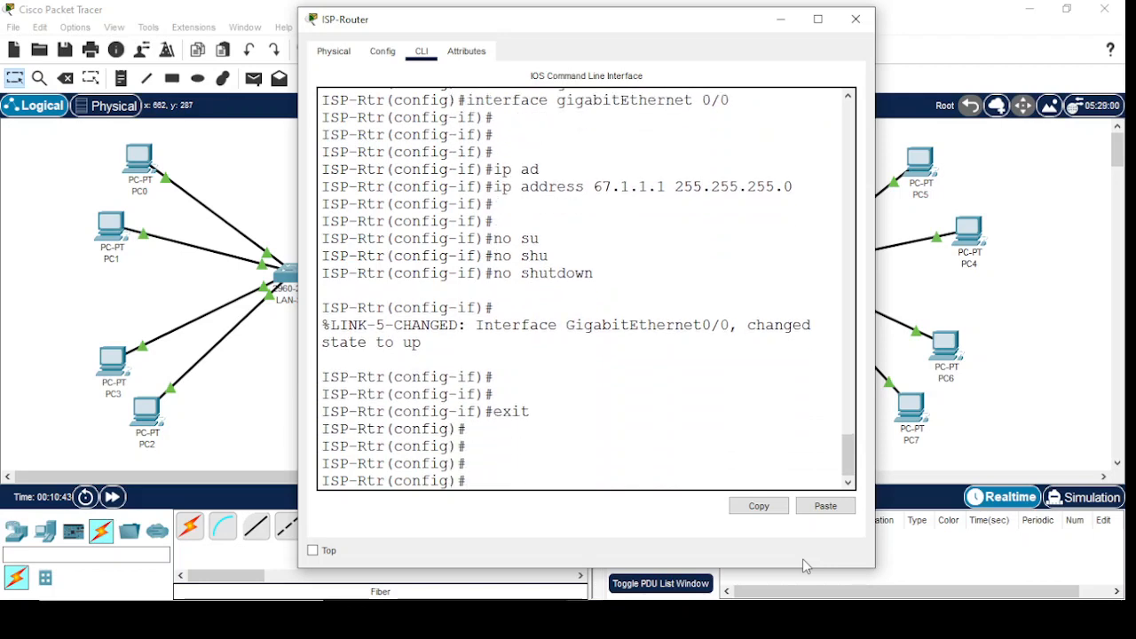
{"action": "left_click_drag", "start_coordinate": [512, 25], "coordinate": [838, 64]}
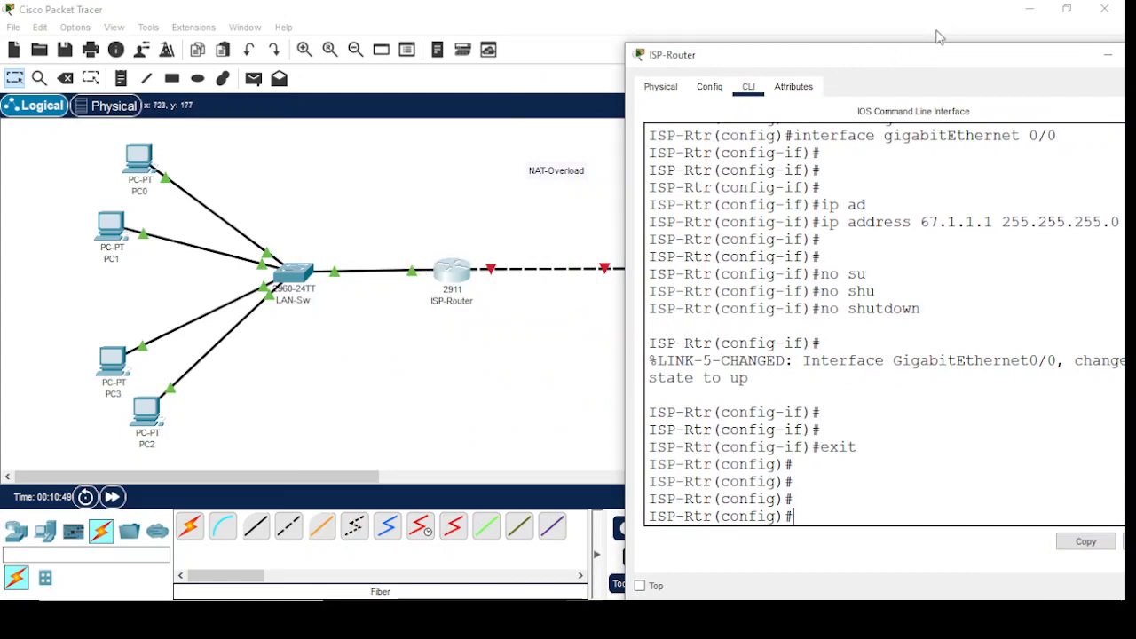
{"action": "left_click_drag", "start_coordinate": [922, 53], "coordinate": [645, 1]}
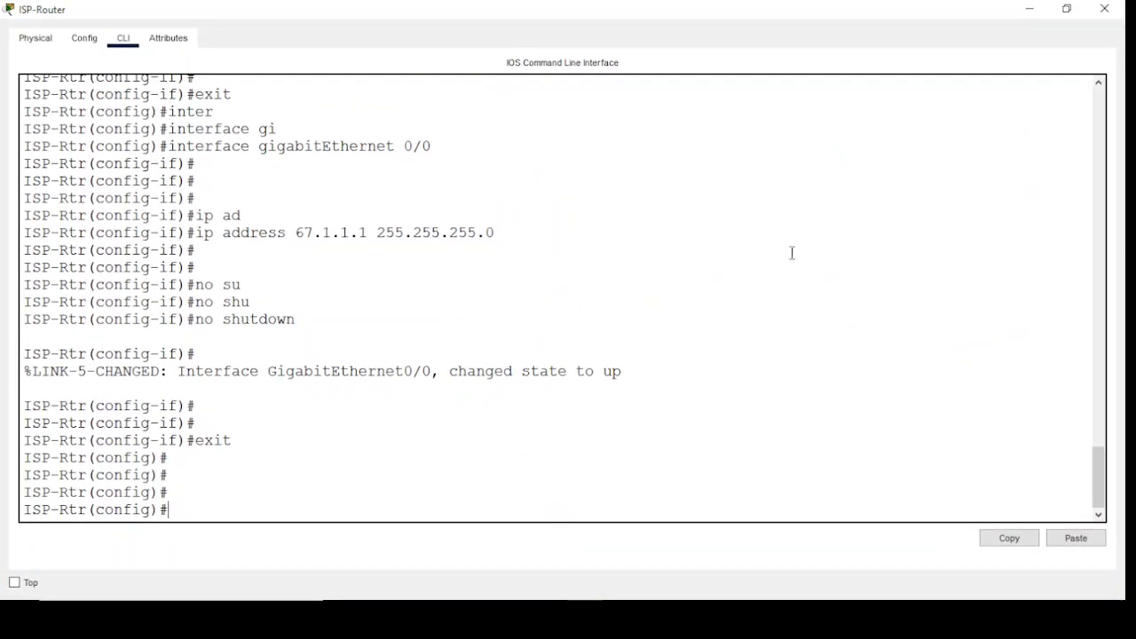
{"action": "left_click", "coordinate": [1064, 9]}
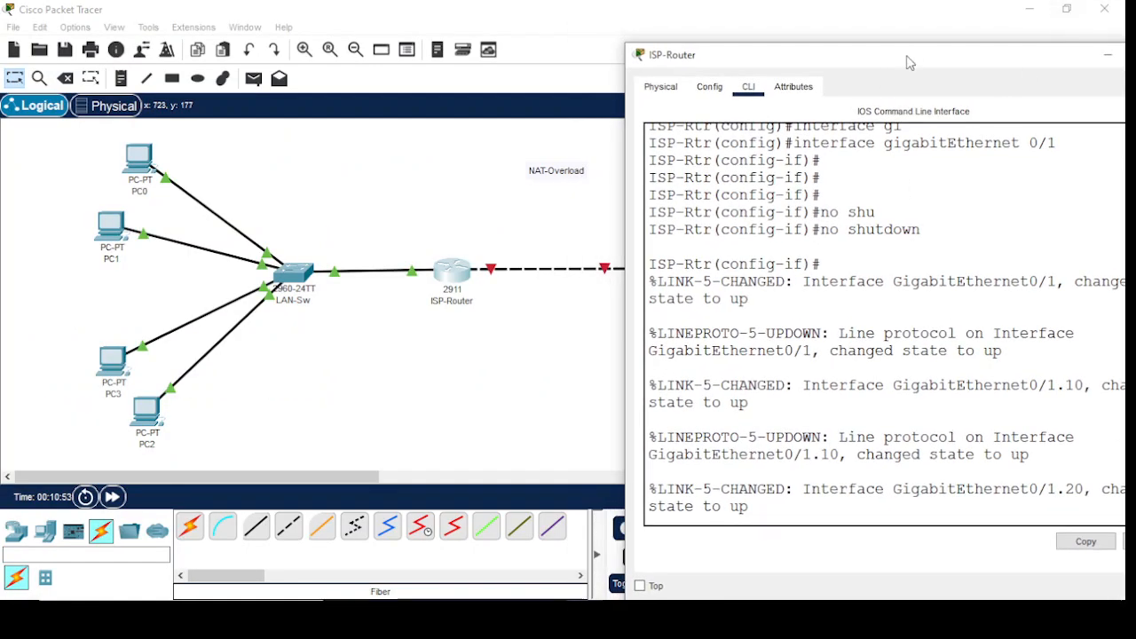
{"action": "left_click_drag", "start_coordinate": [908, 56], "coordinate": [568, 2]}
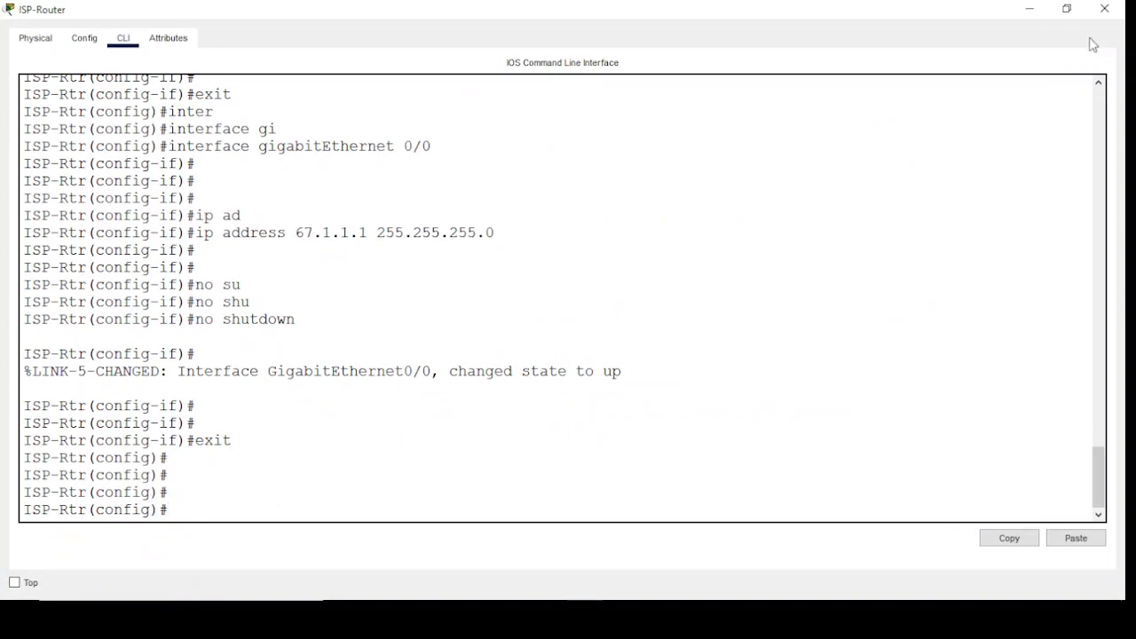
{"action": "left_click", "coordinate": [1066, 8]}
{"action": "left_click_drag", "start_coordinate": [953, 63], "coordinate": [683, 2]}
{"action": "double_click", "coordinate": [568, 14]}
Move the ISP-Router window clear of the Remote-LAN devices and bring its CLI back to the global configuration prompt
{"action": "left_click_drag", "start_coordinate": [784, 65], "coordinate": [312, 43]}
{"action": "left_click", "coordinate": [296, 495]}
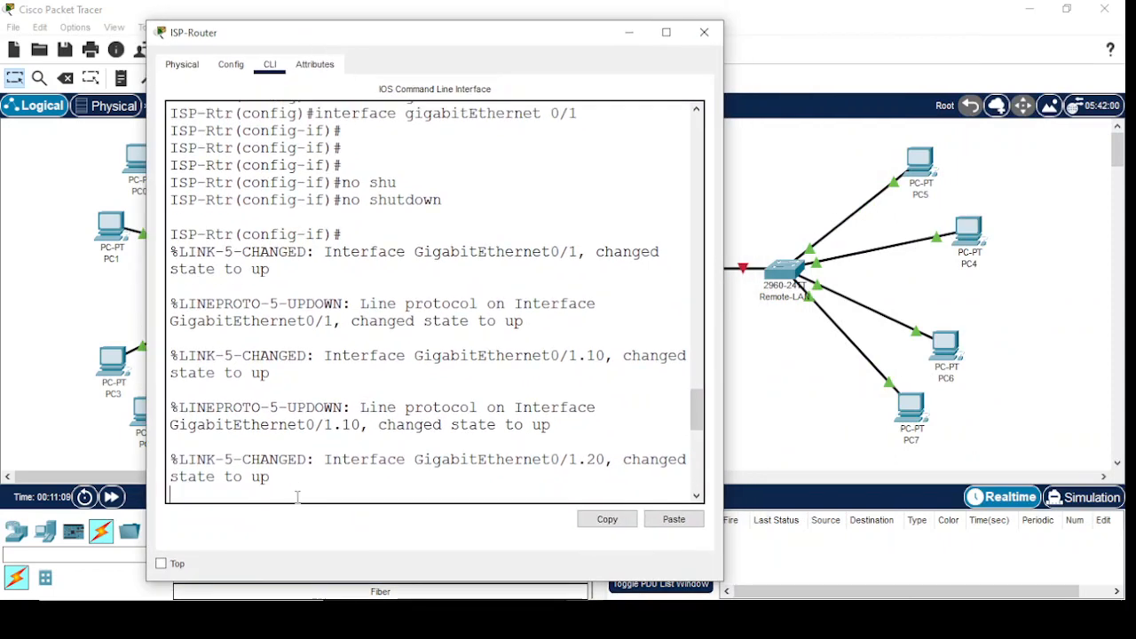
{"action": "key", "text": "Return"}
{"action": "key", "text": "Return"}
{"action": "key", "text": "Return"}
{"action": "key", "text": "Return"}
{"action": "key", "text": "Return"}
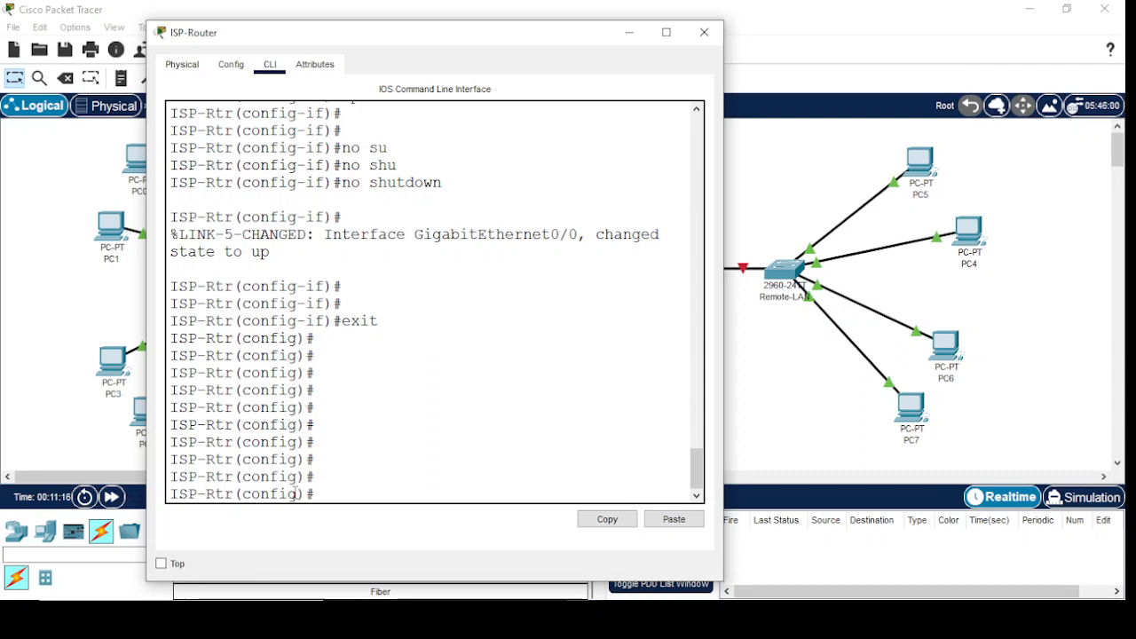
Enter configuration of the gigabitEthernet 0/1.10 subinterface on the ISP-Router
{"action": "type", "text": "inter"}
{"action": "key", "text": "Tab"}
{"action": "type", "text": "gi"}
{"action": "key", "text": "Tab"}
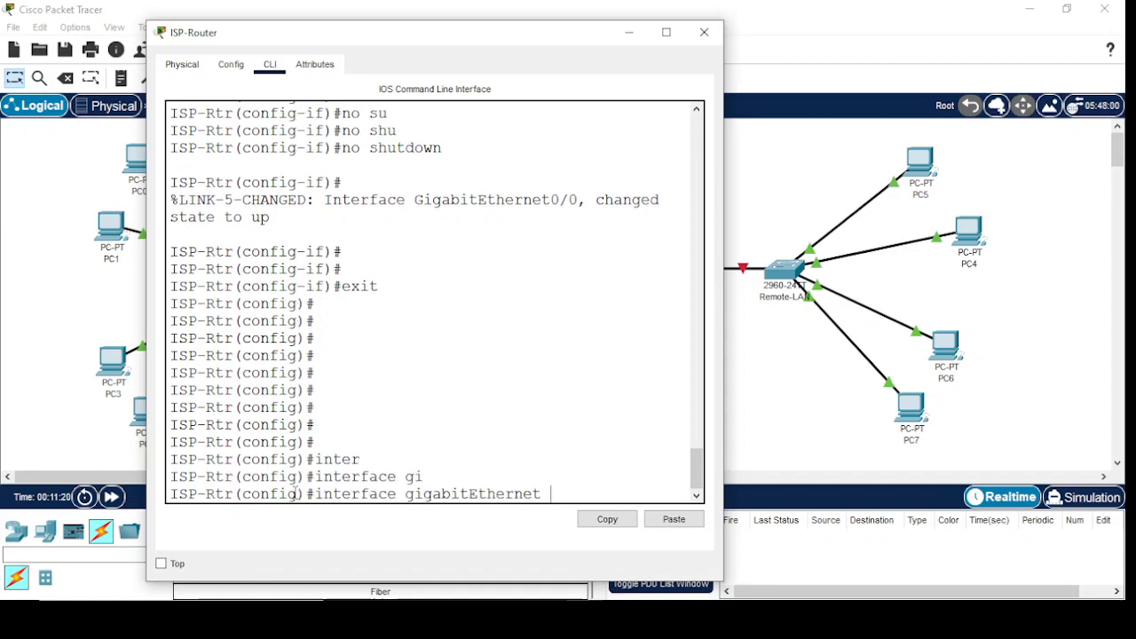
{"action": "type", "text": "0/1.10"}
{"action": "key", "text": "Return"}
{"action": "key", "text": "Return"}
{"action": "key", "text": "Return"}
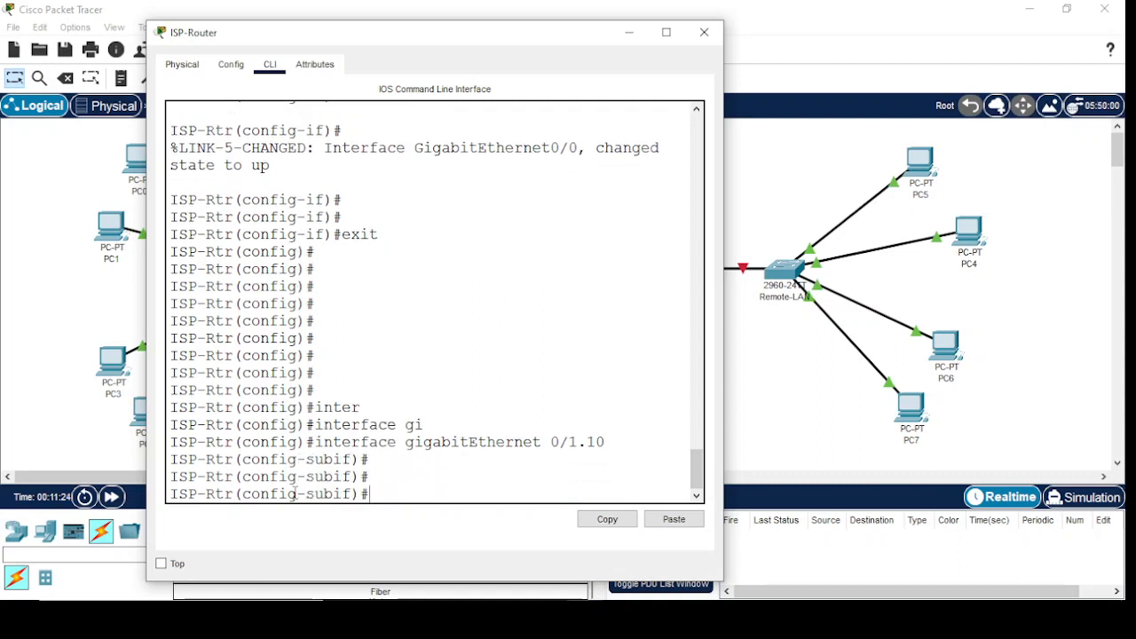
Set the gigabitEthernet 0/1.10 subinterface as a NAT inside interface with ip nat inside
{"action": "type", "text": "ip na"}
{"action": "key", "text": "Tab"}
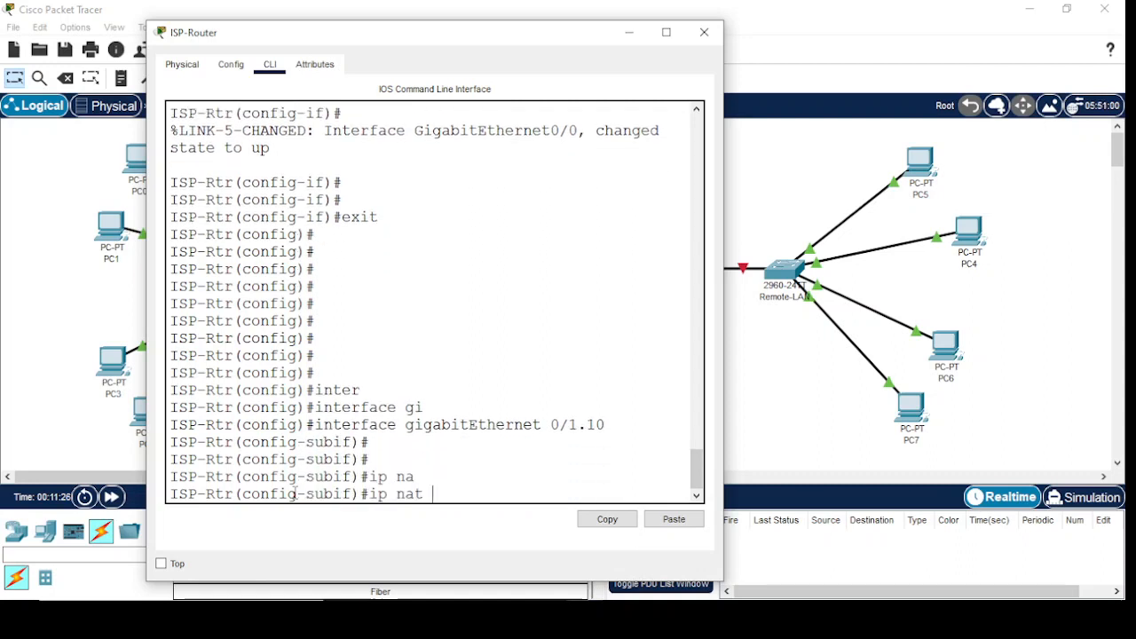
{"action": "type", "text": "in"}
{"action": "key", "text": "Tab"}
{"action": "key", "text": "Return"}
{"action": "key", "text": "Return"}
{"action": "key", "text": "Return"}
{"action": "key", "text": "Return"}
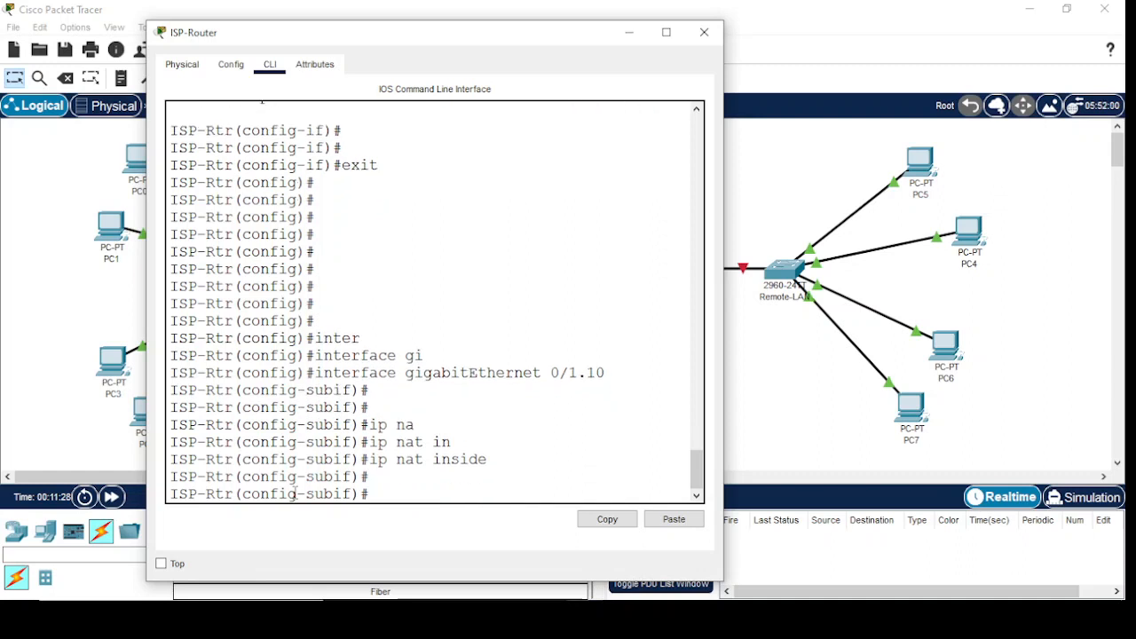
Exit the VLAN 10 subinterface and enter configuration of the gigabitEthernet 0/1.20 subinterface
{"action": "type", "text": "exit"}
{"action": "key", "text": "Return"}
{"action": "type", "text": "inter"}
{"action": "key", "text": "Tab"}
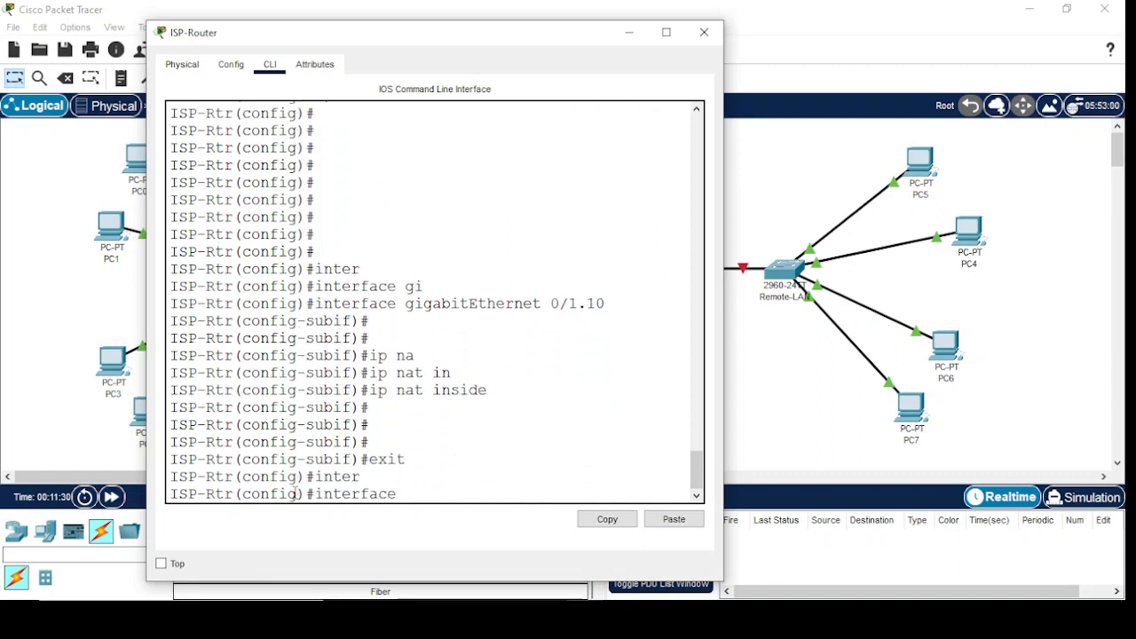
{"action": "type", "text": "gi"}
{"action": "key", "text": "Tab"}
{"action": "type", "text": "0/10"}
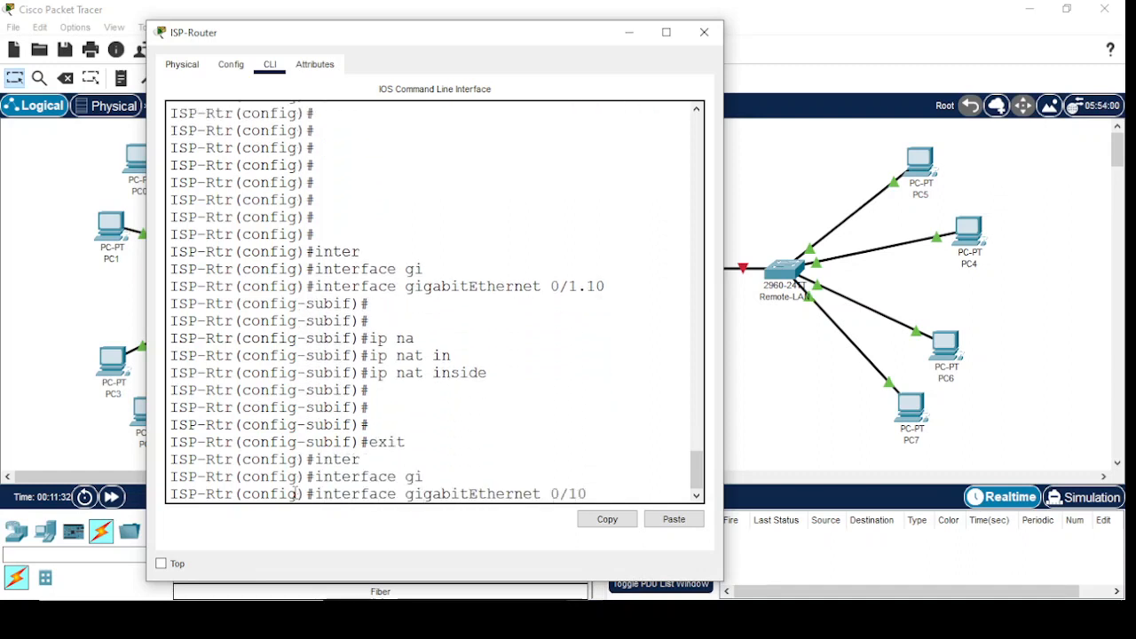
{"action": "type", "text": "20"}
{"action": "key", "text": "Return"}
Set the gigabitEthernet 0/1.20 subinterface as NAT inside with ip nat inside, and exit to global configuration mode
{"action": "key", "text": "Return"}
{"action": "key", "text": "Return"}
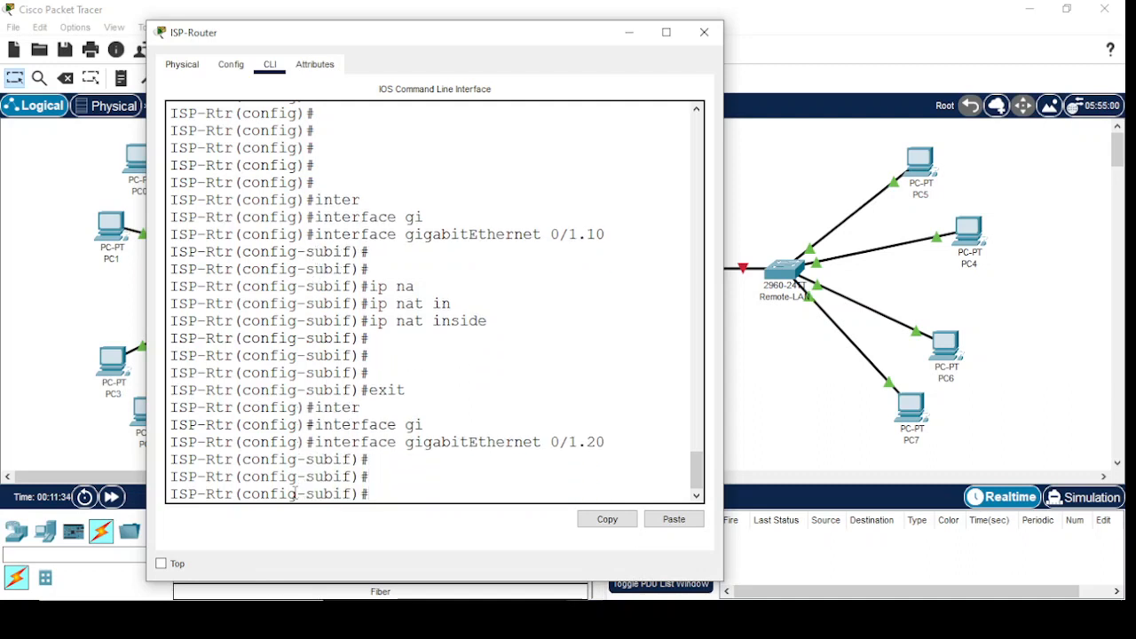
{"action": "type", "text": "ip na"}
{"action": "key", "text": "Tab"}
{"action": "type", "text": "in"}
{"action": "key", "text": "Tab"}
{"action": "key", "text": "Return"}
{"action": "key", "text": "Return"}
{"action": "key", "text": "Return"}
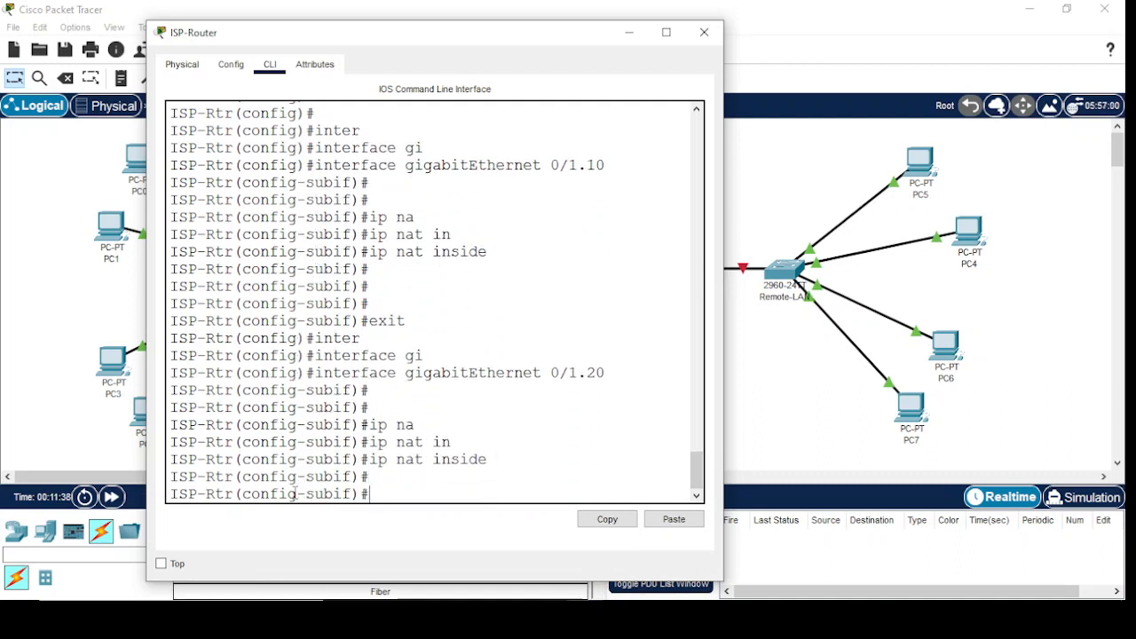
{"action": "type", "text": "exit"}
{"action": "key", "text": "Return"}
{"action": "key", "text": "Return"}
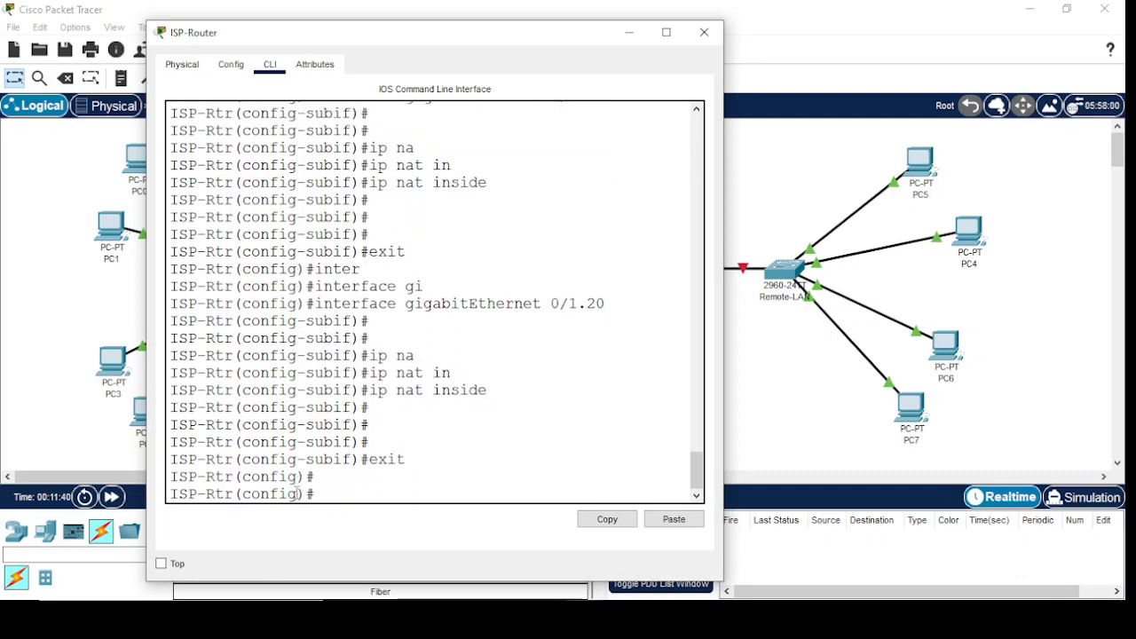
Shift the ISP-Router window slightly aside and enter configuration of its gigabitEthernet 0/0 interface
{"action": "left_click_drag", "start_coordinate": [424, 33], "coordinate": [379, 15]}
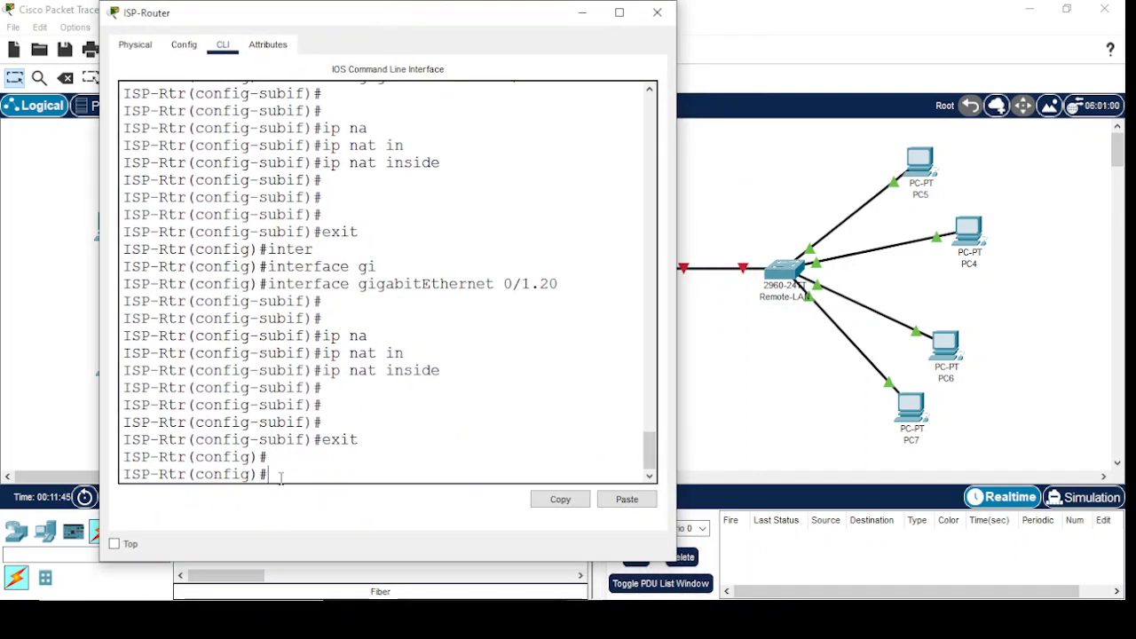
{"action": "type", "text": "inter"}
{"action": "key", "text": "Tab"}
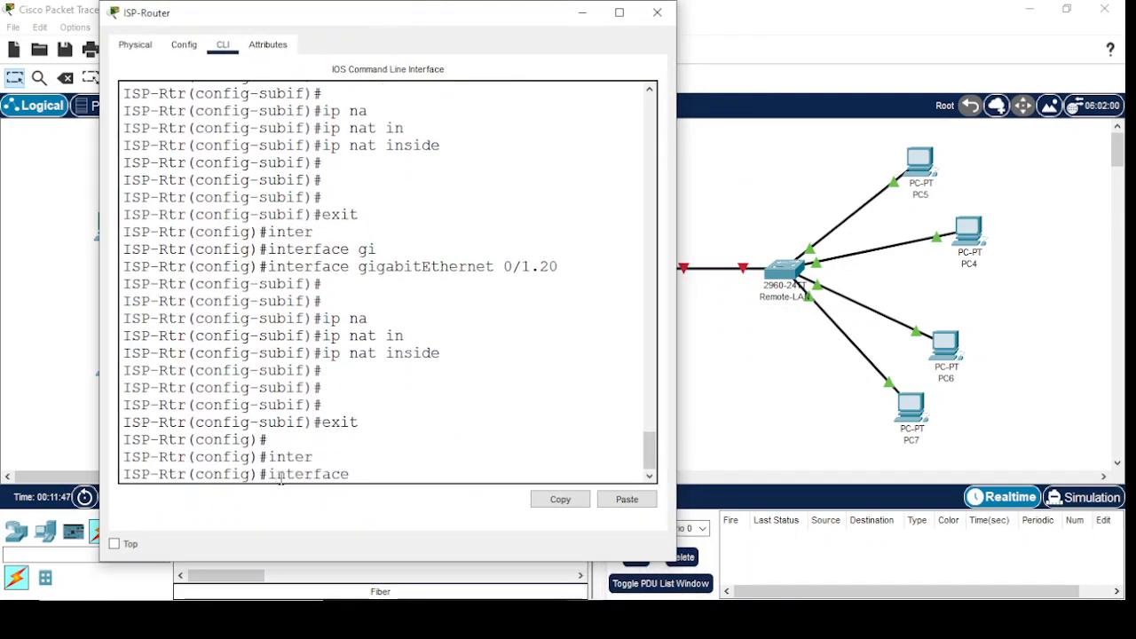
{"action": "type", "text": "gi"}
{"action": "key", "text": "Tab"}
{"action": "type", "text": "0/0"}
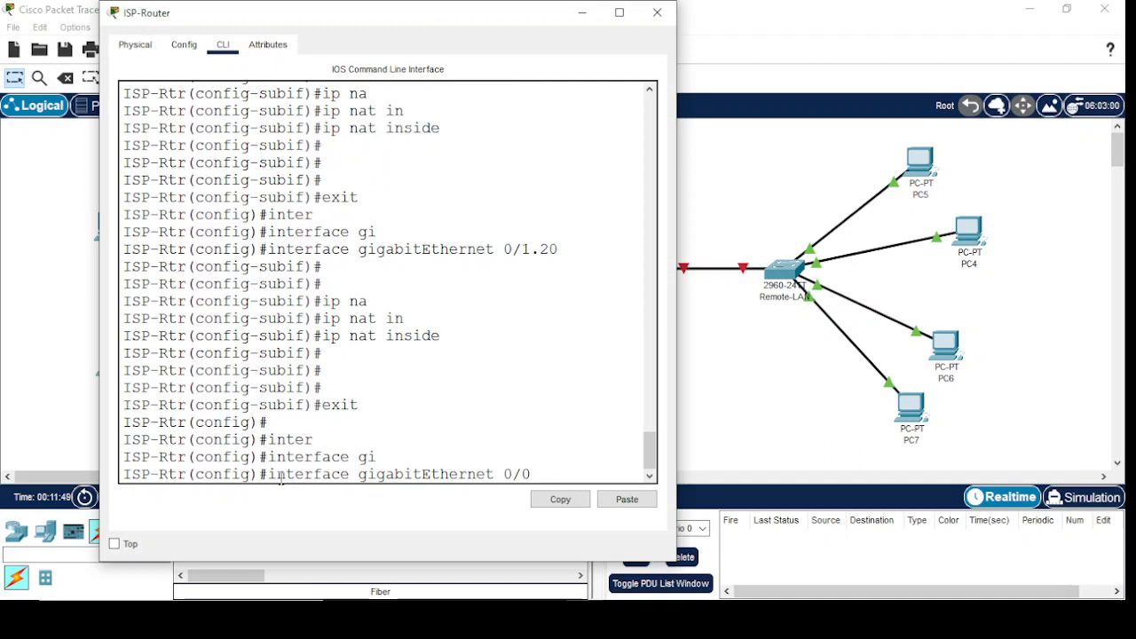
{"action": "key", "text": "Return"}
{"action": "key", "text": "Return"}
{"action": "key", "text": "Return"}
{"action": "key", "text": "Return"}
Set the gigabitEthernet 0/0 interface as NAT outside with ip nat outside, and exit to global configuration mode
{"action": "type", "text": "ip n"}
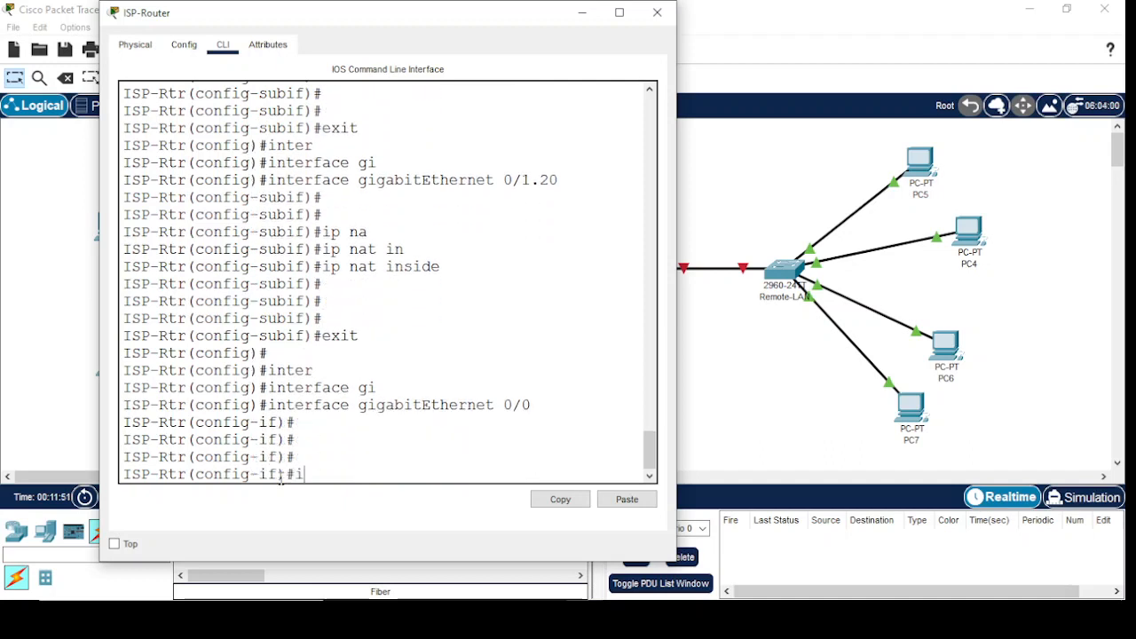
{"action": "key", "text": "Tab"}
{"action": "type", "text": "ou"}
{"action": "key", "text": "Tab"}
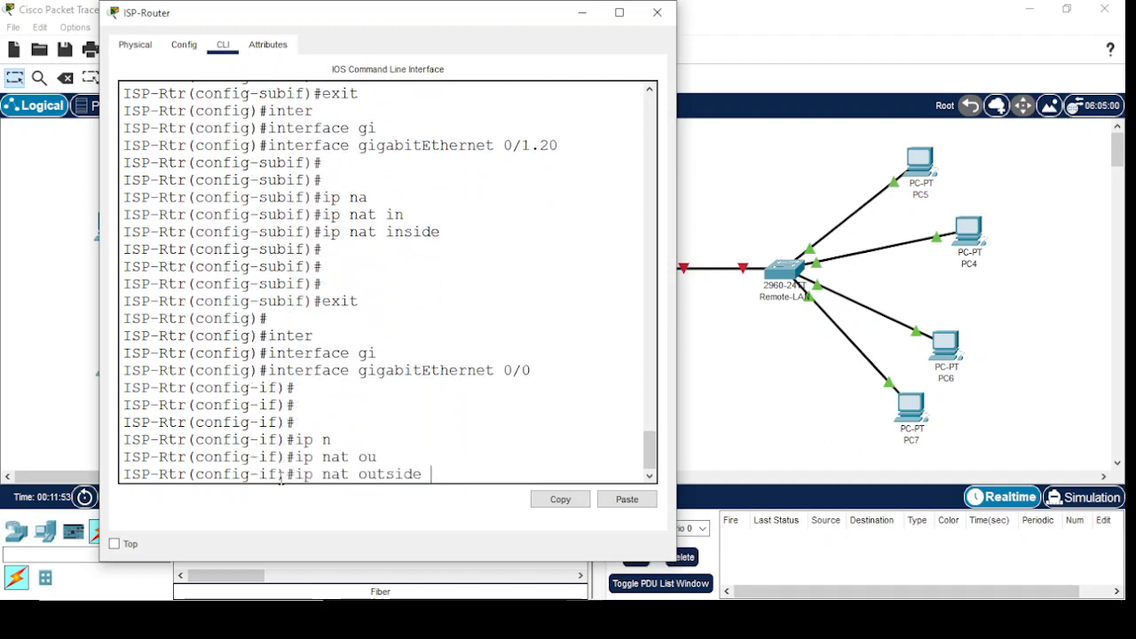
{"action": "key", "text": "Return"}
{"action": "key", "text": "Return"}
{"action": "key", "text": "Return"}
{"action": "key", "text": "Return"}
{"action": "type", "text": "exit"}
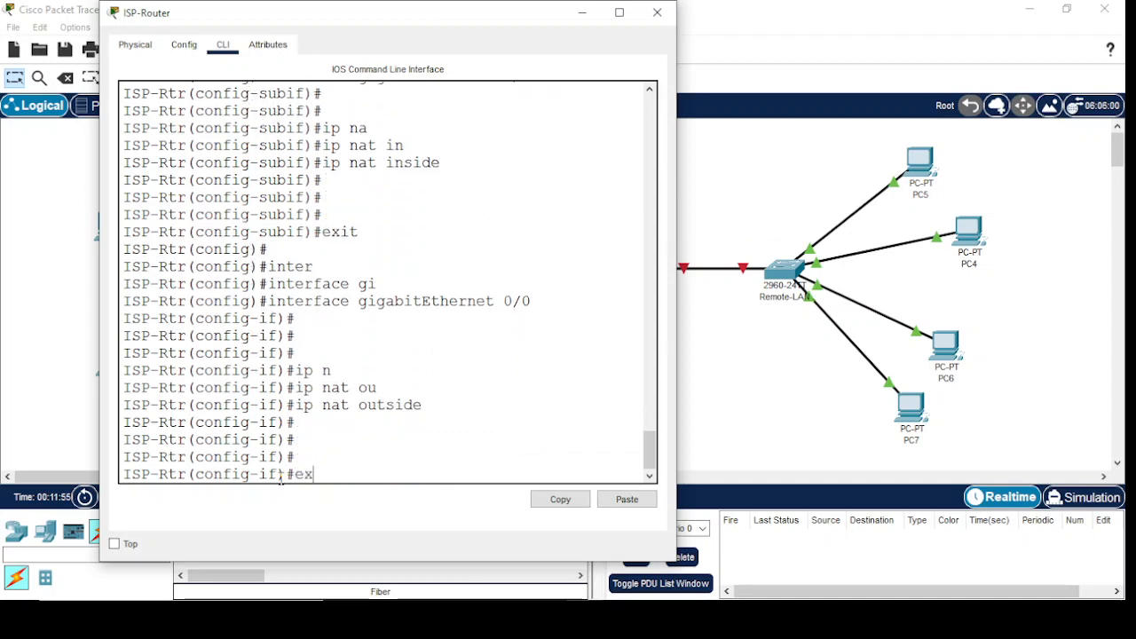
{"action": "key", "text": "Return"}
{"action": "key", "text": "Return"}
{"action": "key", "text": "Return"}
{"action": "key", "text": "Return"}
{"action": "key", "text": "Return"}
{"action": "key", "text": "Return"}
{"action": "key", "text": "Return"}
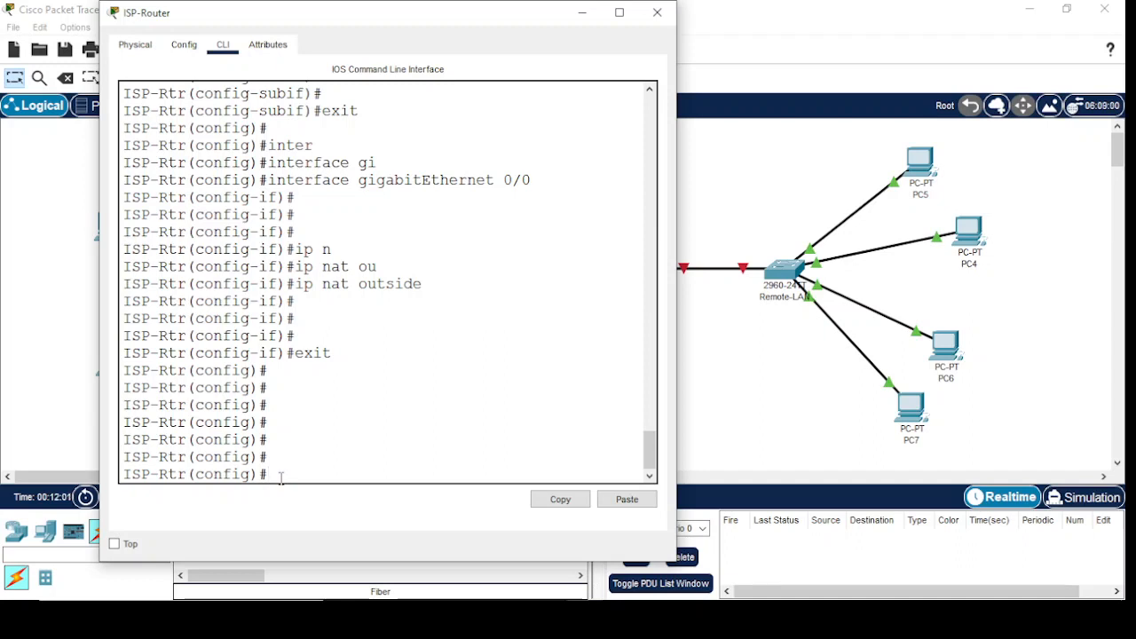
Create a standard IP access list named NAT on the ISP-Router
{"action": "type", "text": "ip ac"}
{"action": "key", "text": "Tab"}
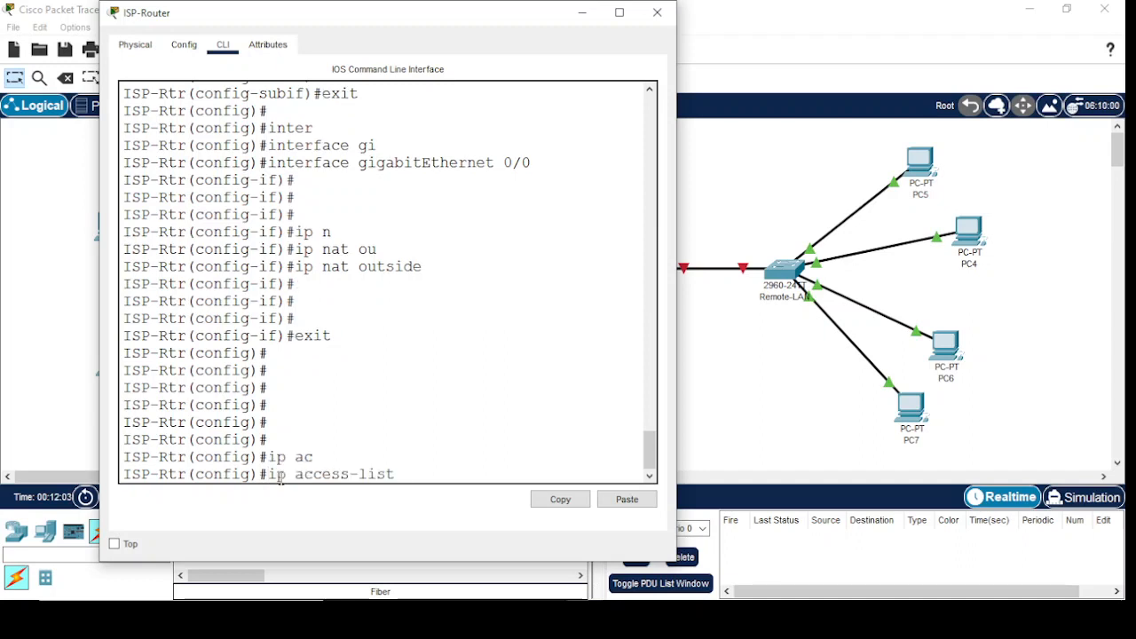
{"action": "type", "text": "st"}
{"action": "key", "text": "Tab"}
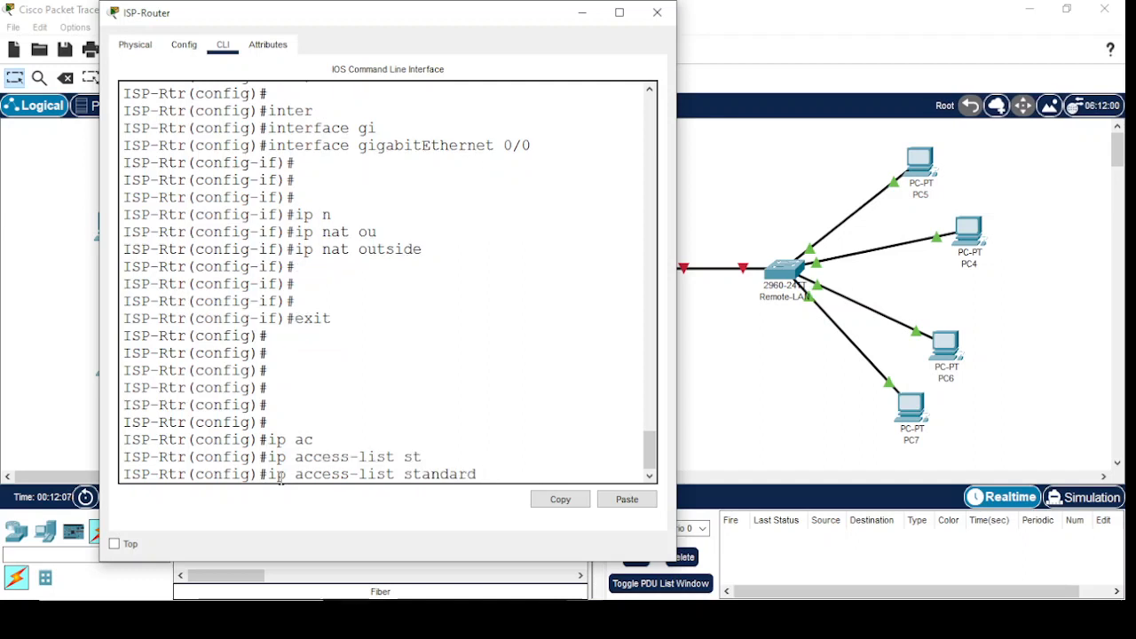
{"action": "type", "text": "NAT"}
{"action": "key", "text": "Return"}
{"action": "key", "text": "Return"}
{"action": "key", "text": "Return"}
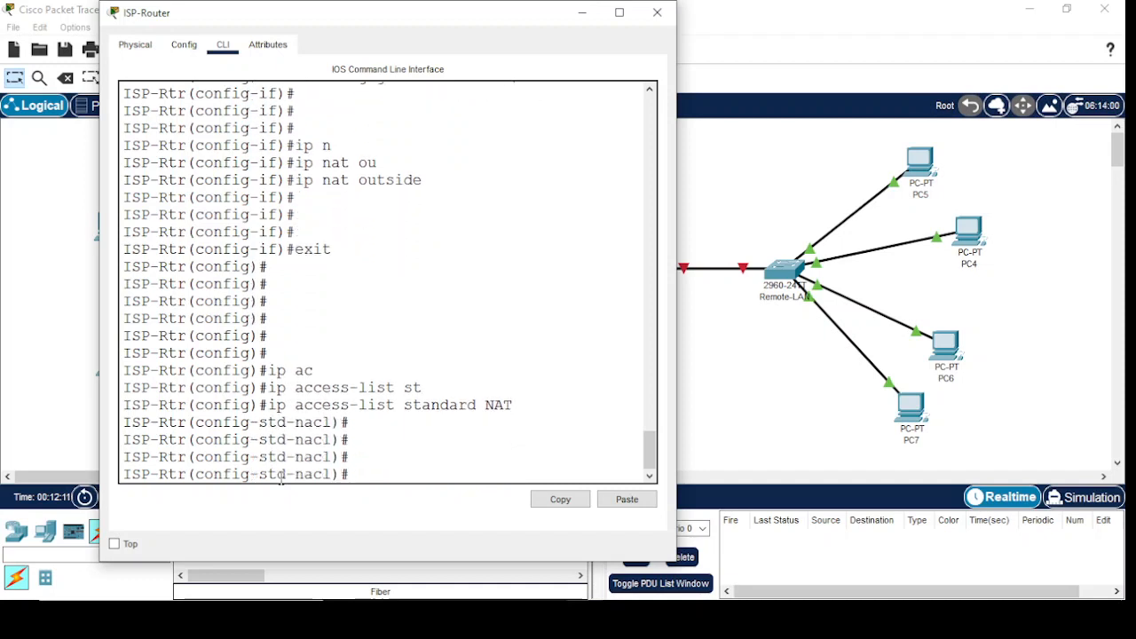
Permit network 192.168.10.0 with wildcard mask 0.0.0.255 in the NAT access list
{"action": "type", "text": "per"}
{"action": "key", "text": "Tab"}
{"action": "type", "text": "1"}
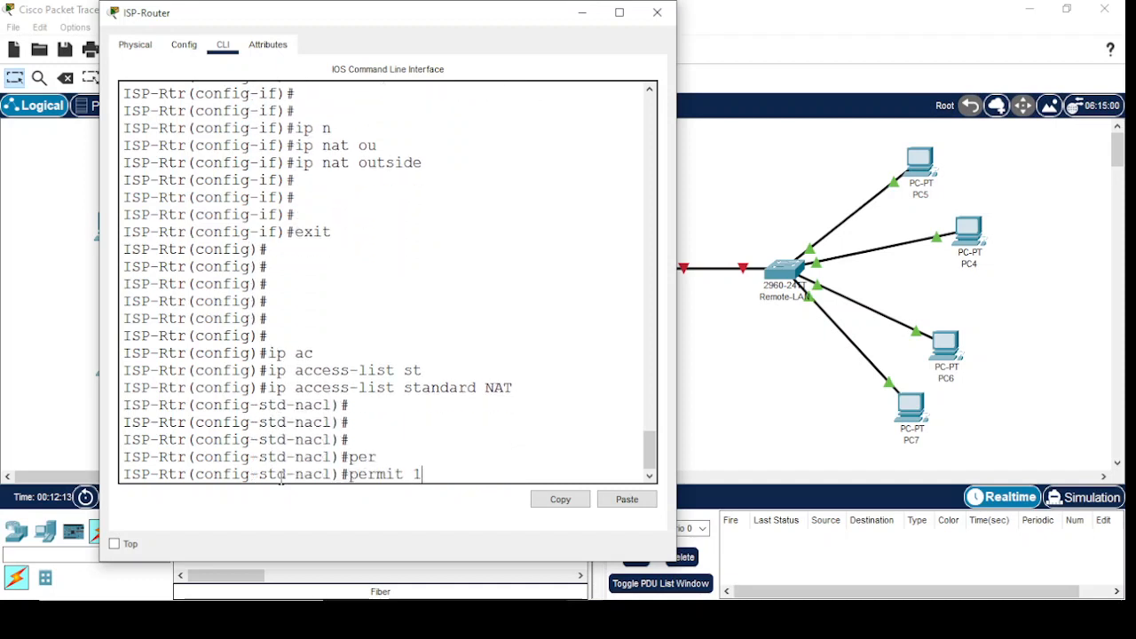
{"action": "type", "text": "92.168.10.0 0.0.0.255"}
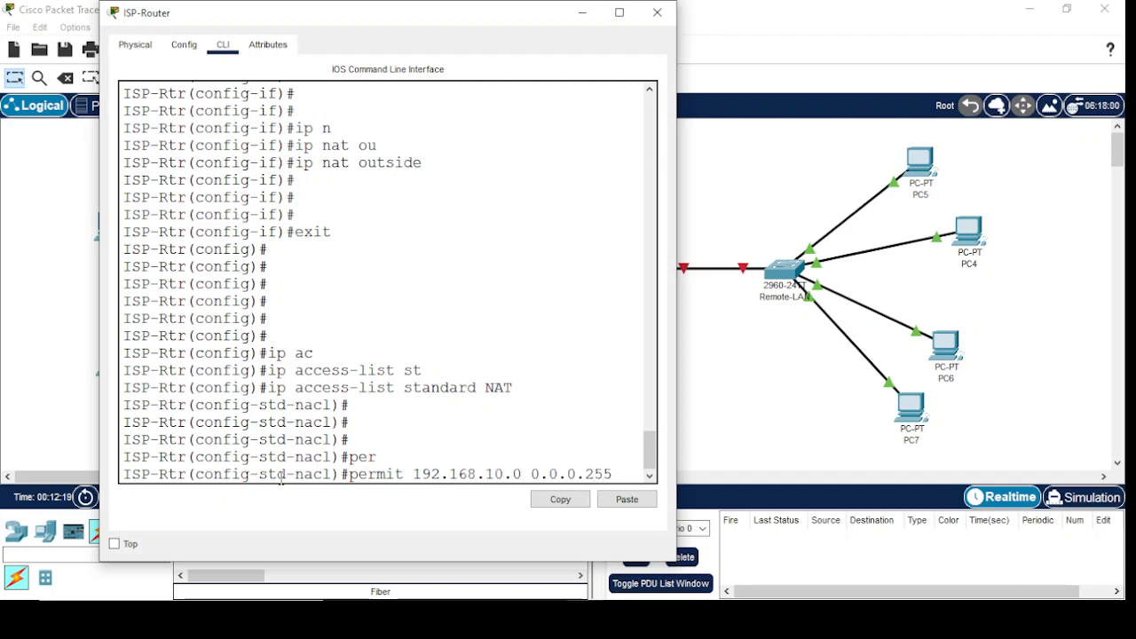
{"action": "key", "text": "Return"}
Permit network 192.168.20.0 with wildcard mask 0.0.0.255 in the NAT access list, and exit to global configuration mode
{"action": "type", "text": "per"}
{"action": "key", "text": "Tab"}
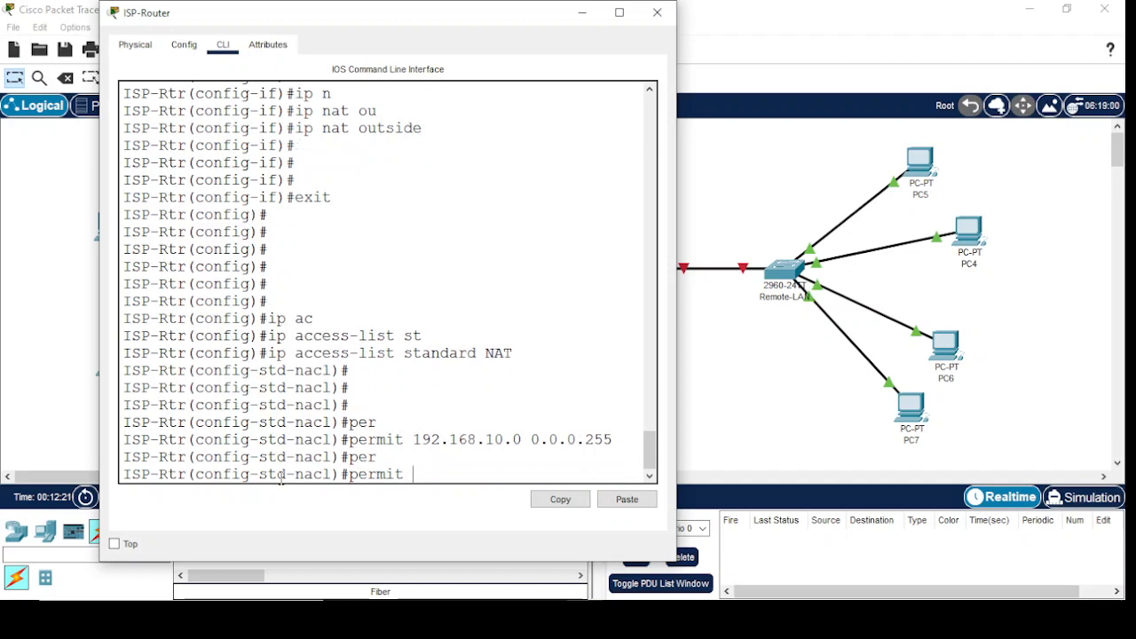
{"action": "type", "text": "192.168.20.0"}
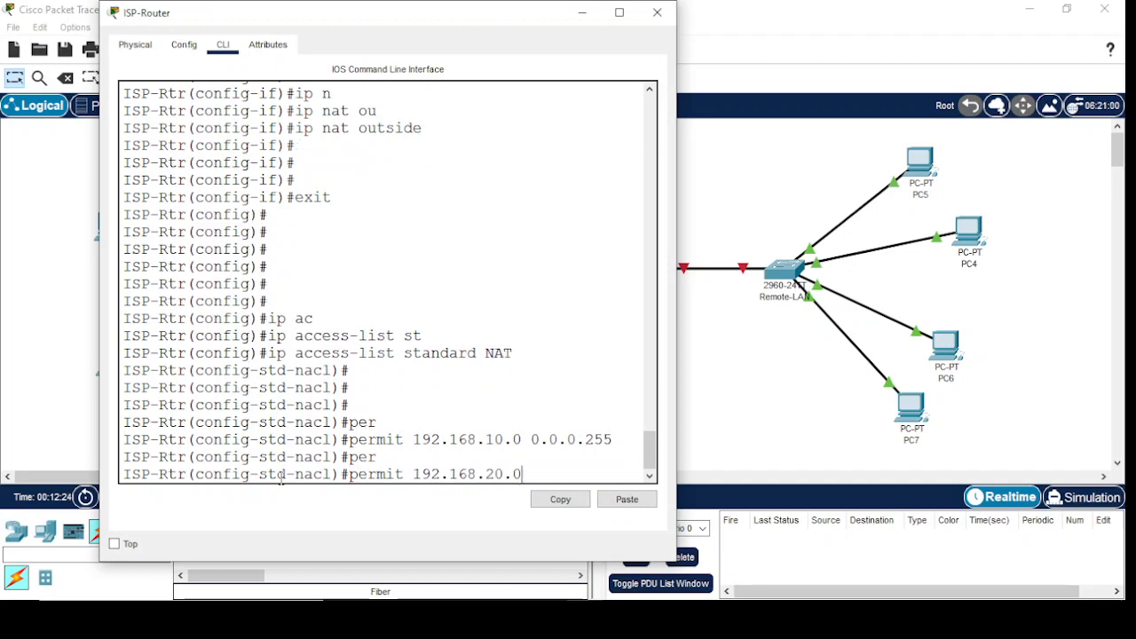
{"action": "type", "text": " 0.0.0.255"}
{"action": "key", "text": "Return"}
{"action": "key", "text": "Return"}
{"action": "key", "text": "Return"}
{"action": "key", "text": "Return"}
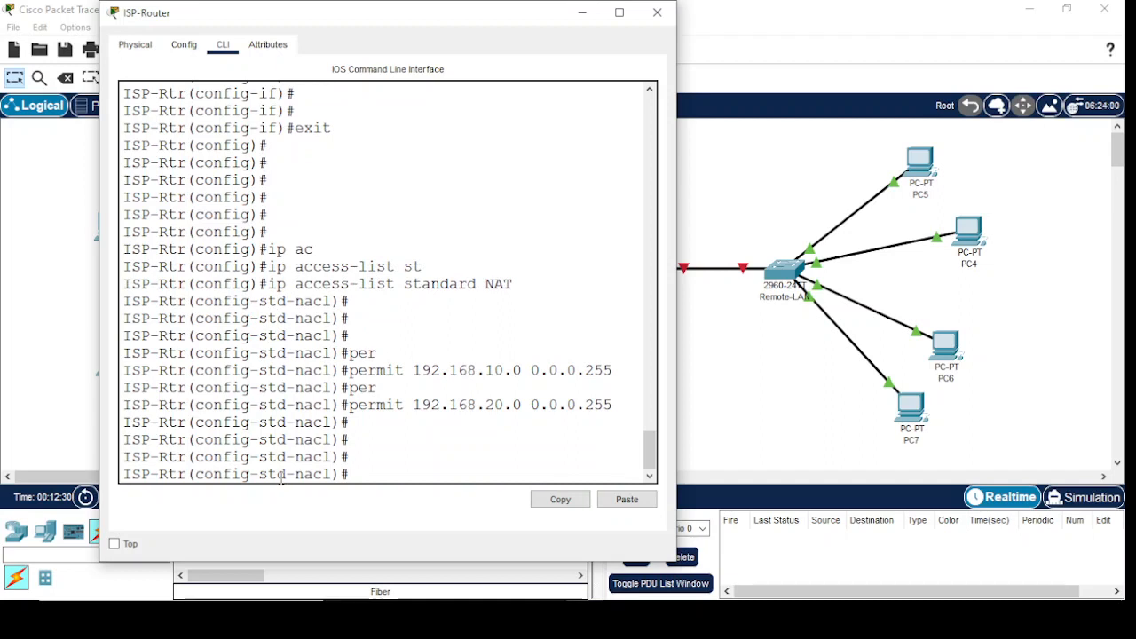
{"action": "type", "text": "exit"}
{"action": "key", "text": "Return"}
{"action": "key", "text": "Return"}
{"action": "key", "text": "Return"}
{"action": "key", "text": "Return"}
{"action": "key", "text": "Return"}
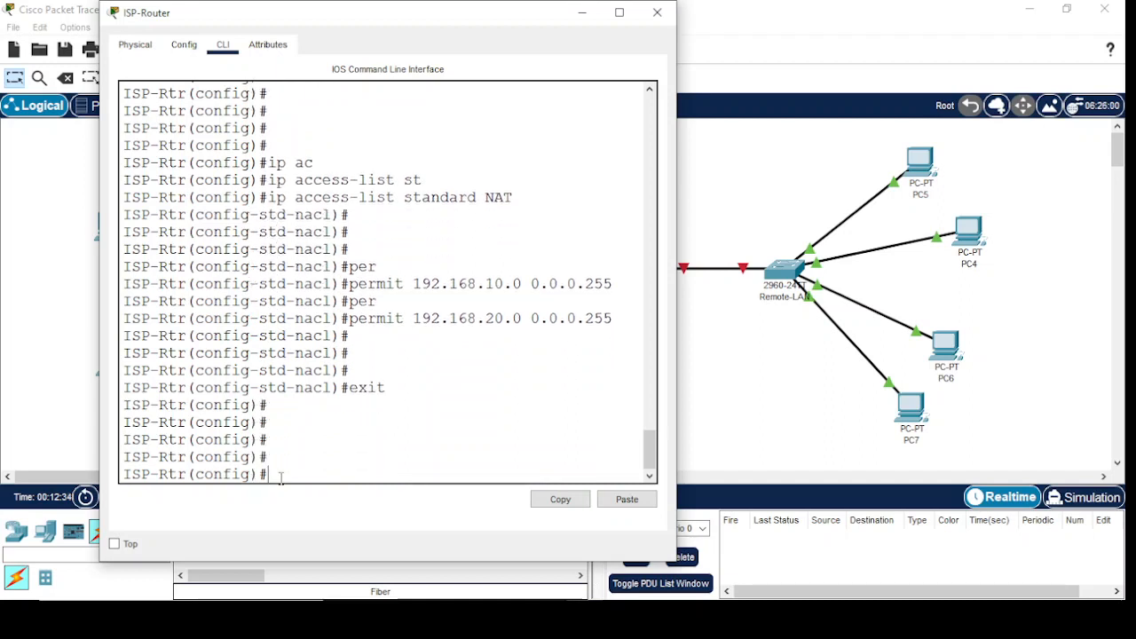
Begin an ip nat inside source list command using the access list NAT, and query the options that can follow
{"action": "type", "text": "ip nat"}
{"action": "key", "text": "Tab"}
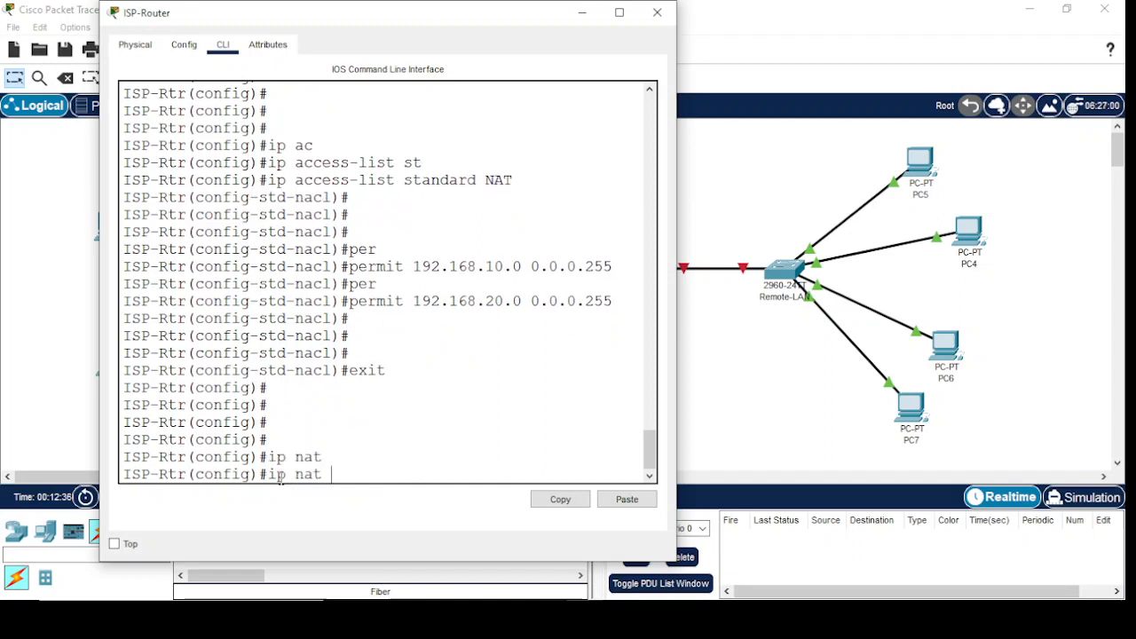
{"action": "type", "text": "in"}
{"action": "key", "text": "Tab"}
{"action": "type", "text": "s"}
{"action": "key", "text": "Tab"}
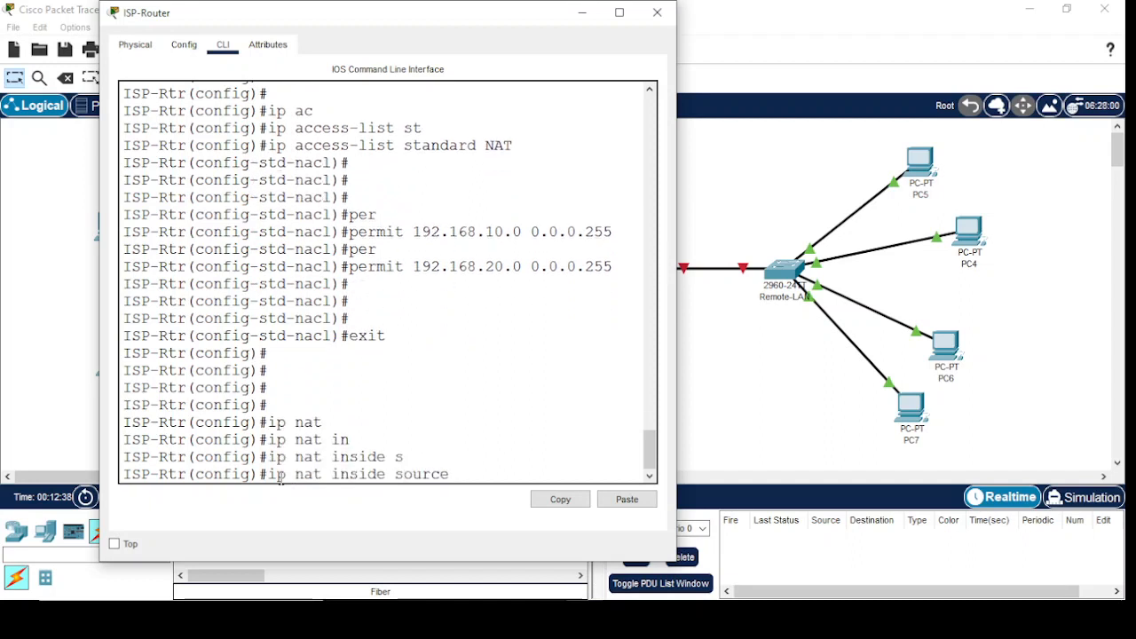
{"action": "type", "text": "li"}
{"action": "key", "text": "Tab"}
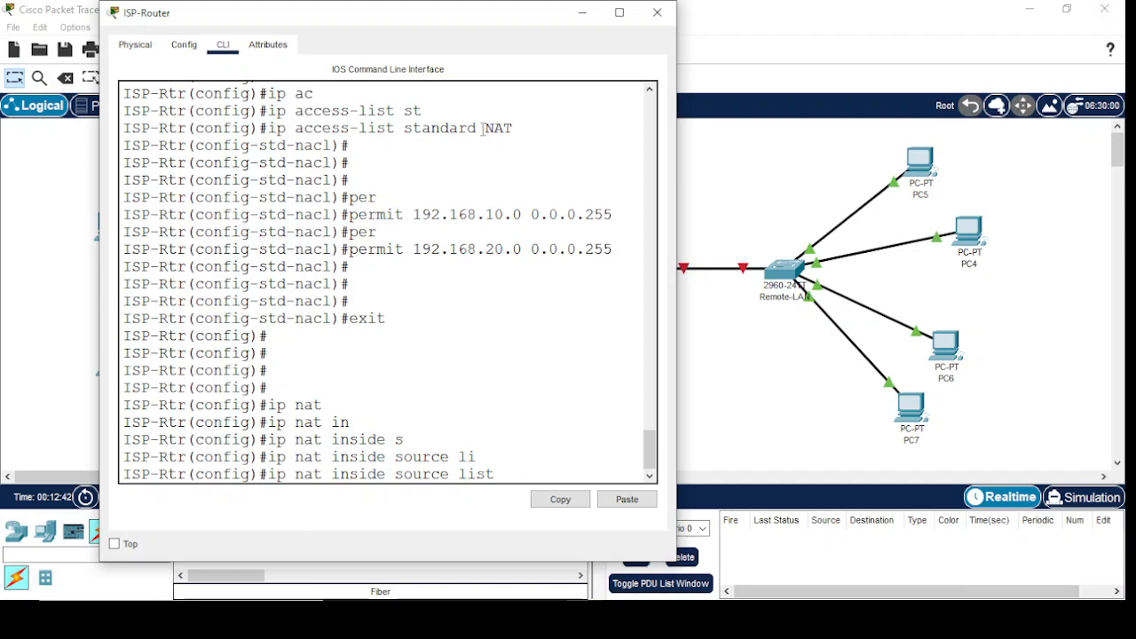
{"action": "left_click_drag", "start_coordinate": [477, 128], "coordinate": [513, 128]}
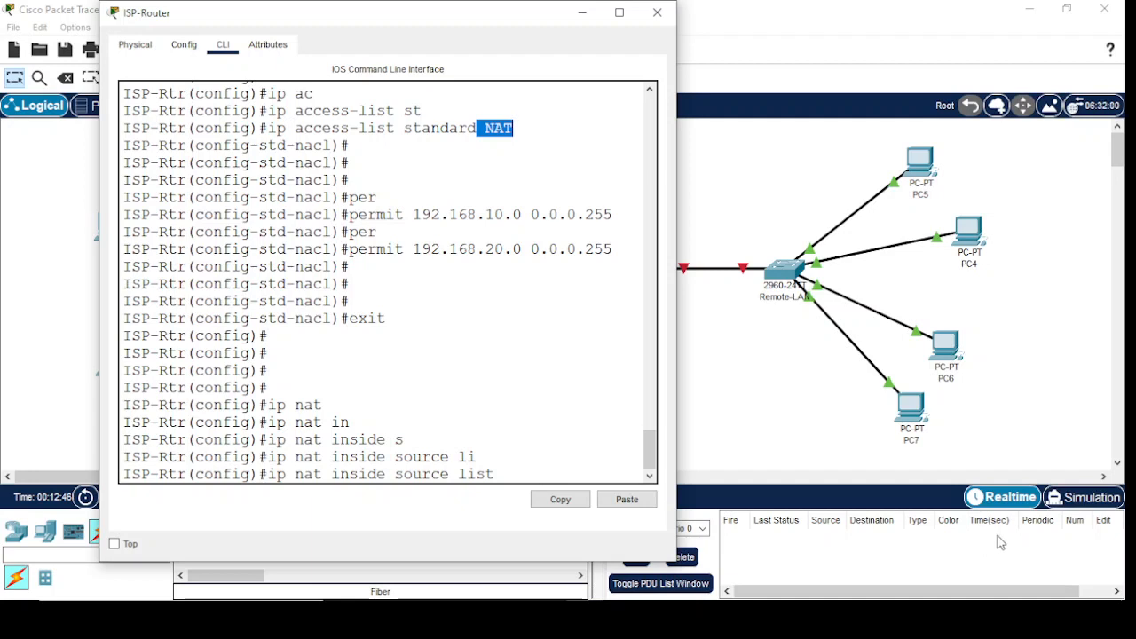
{"action": "left_click", "coordinate": [511, 476]}
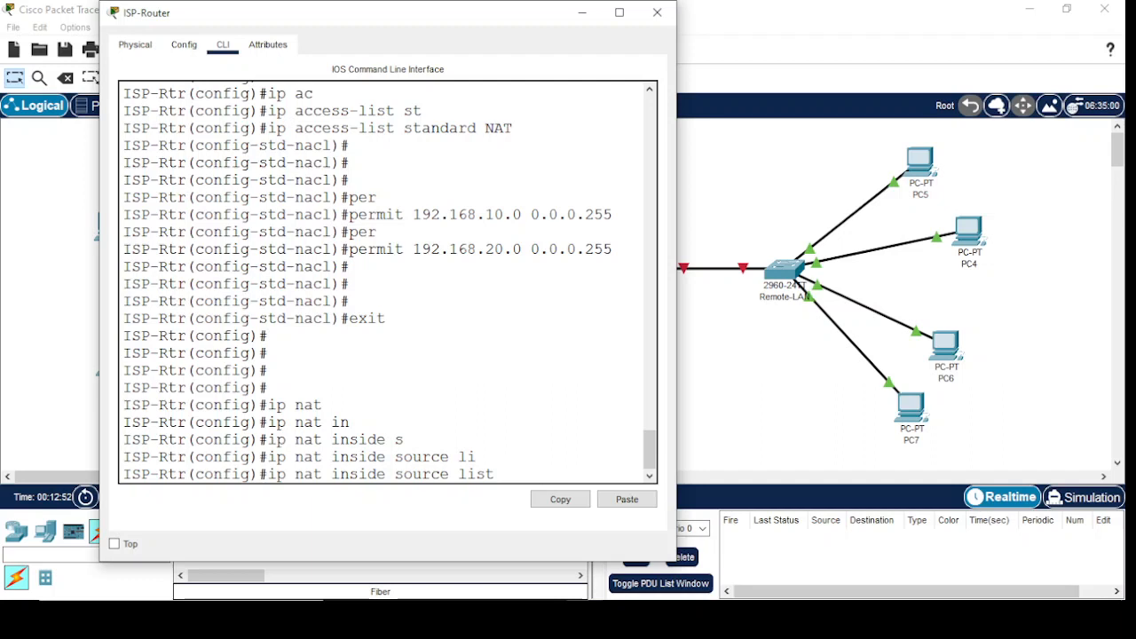
{"action": "type", "text": "NAT ?"}
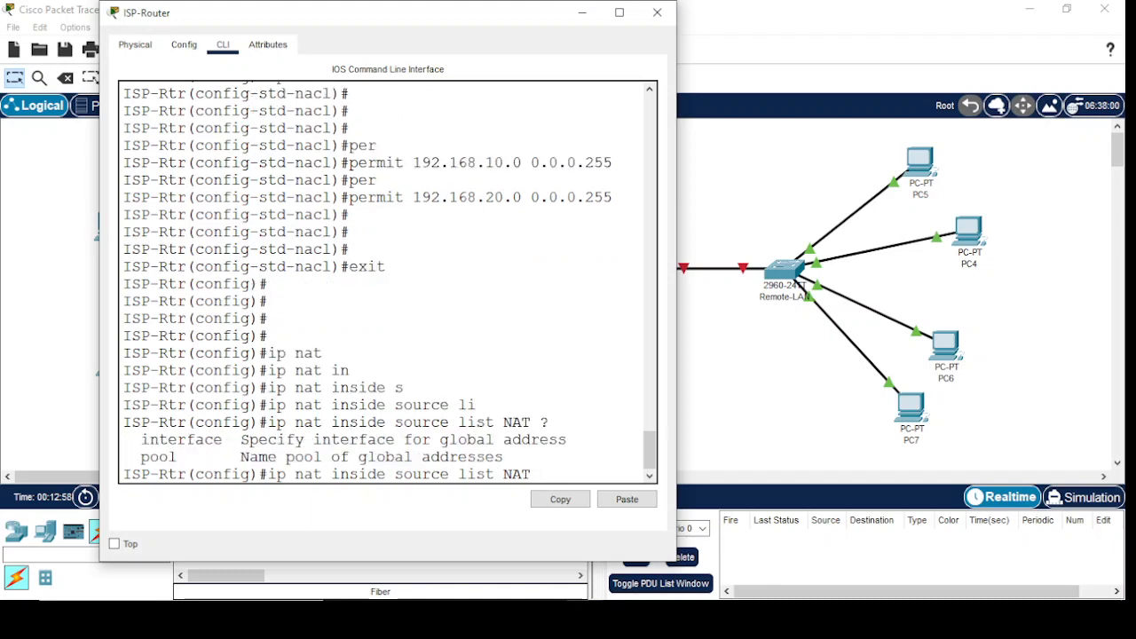
{"action": "type", "text": "in"}
Complete the NAT source rule with interface gigabitEthernet 0/0 and the overload option, and submit it on the ISP-Router
{"action": "key", "text": "Tab"}
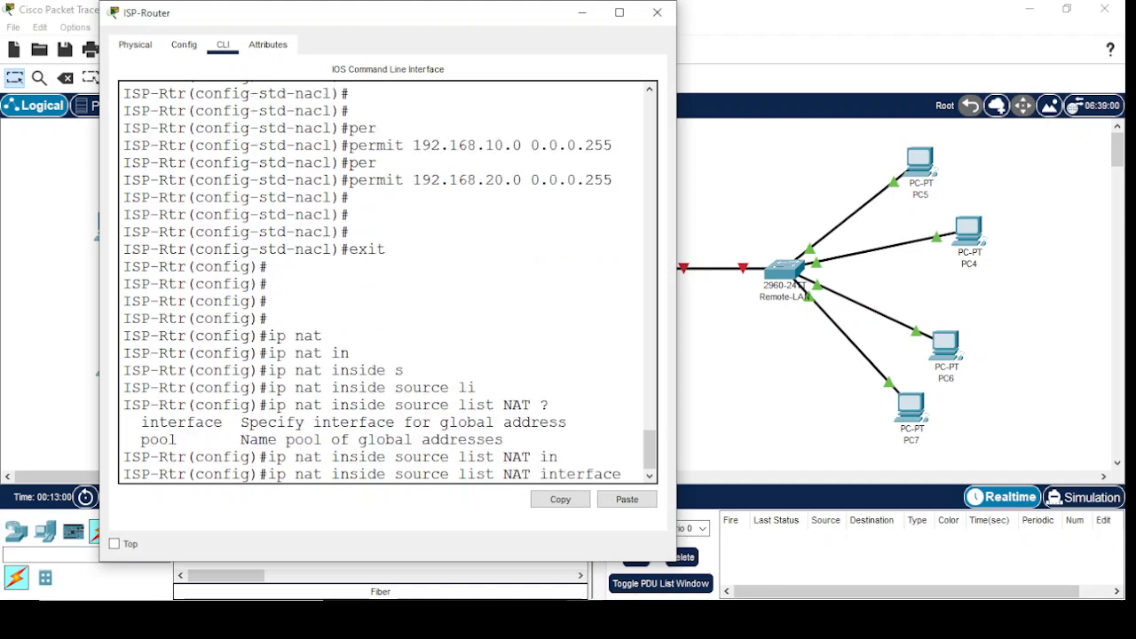
{"action": "type", "text": "gi"}
{"action": "key", "text": "Tab"}
{"action": "type", "text": "0"}
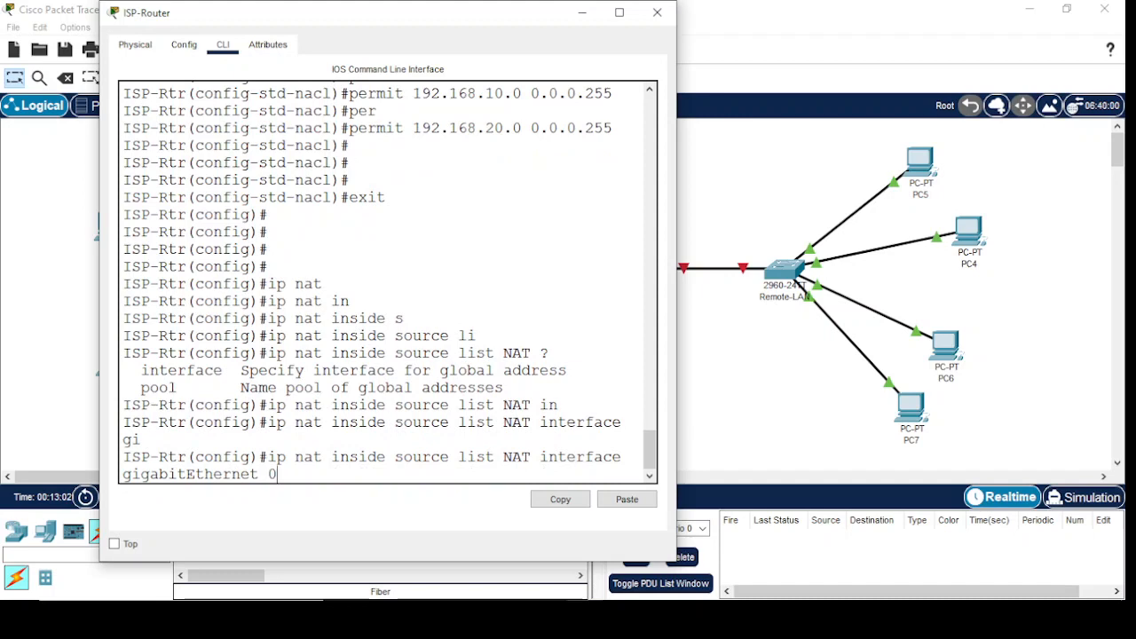
{"action": "type", "text": "/0 ov"}
{"action": "key", "text": "Tab"}
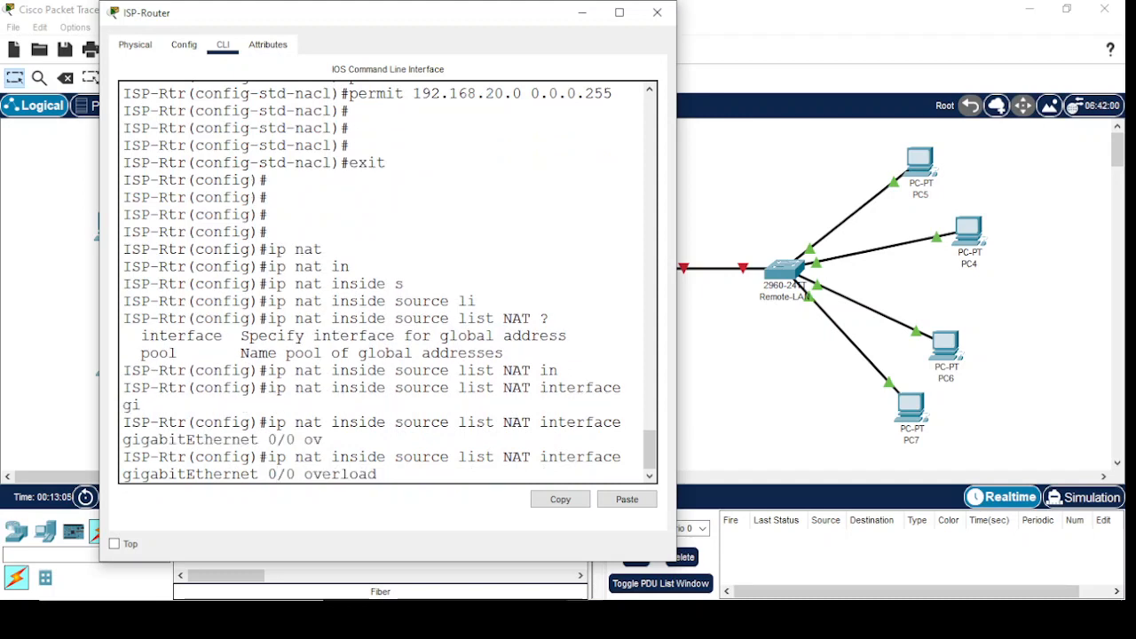
{"action": "left_click_drag", "start_coordinate": [305, 475], "coordinate": [387, 477]}
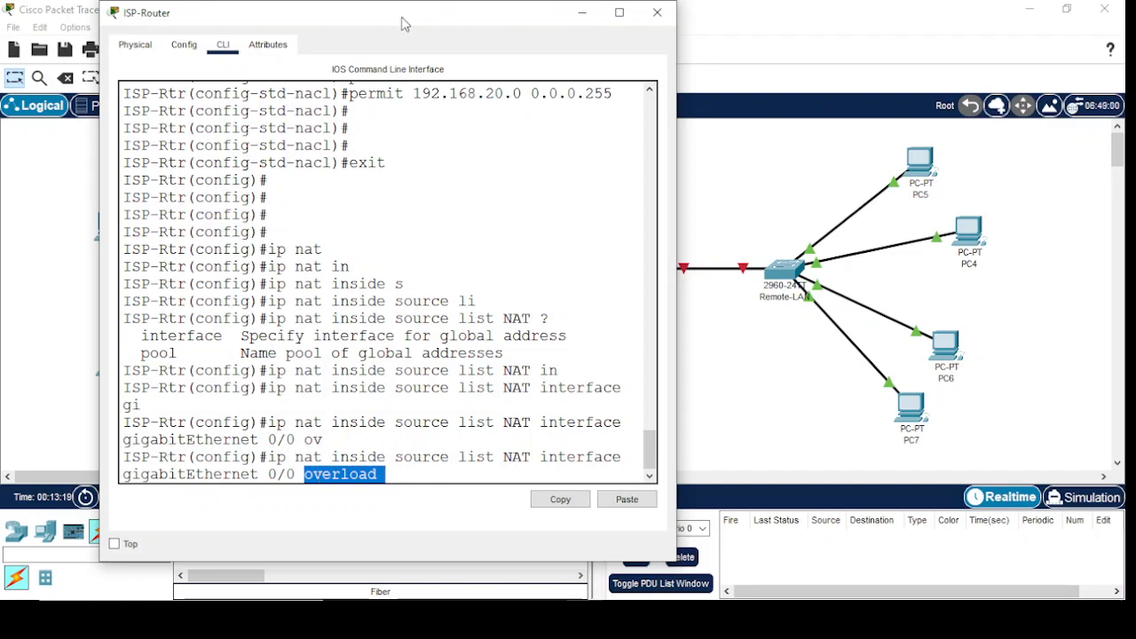
{"action": "left_click_drag", "start_coordinate": [402, 23], "coordinate": [531, 357]}
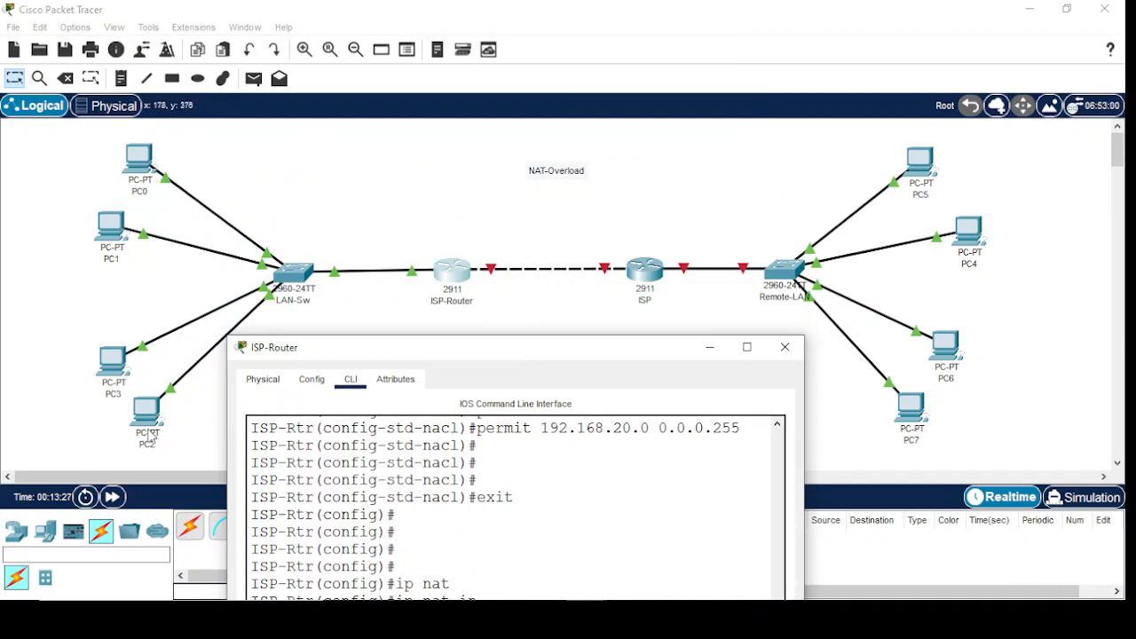
{"action": "left_click_drag", "start_coordinate": [449, 351], "coordinate": [311, 64]}
{"action": "left_click", "coordinate": [397, 225]}
{"action": "key", "text": "Return"}
{"action": "key", "text": "Return"}
{"action": "key", "text": "Return"}
{"action": "key", "text": "Return"}
{"action": "key", "text": "Return"}
{"action": "key", "text": "Return"}
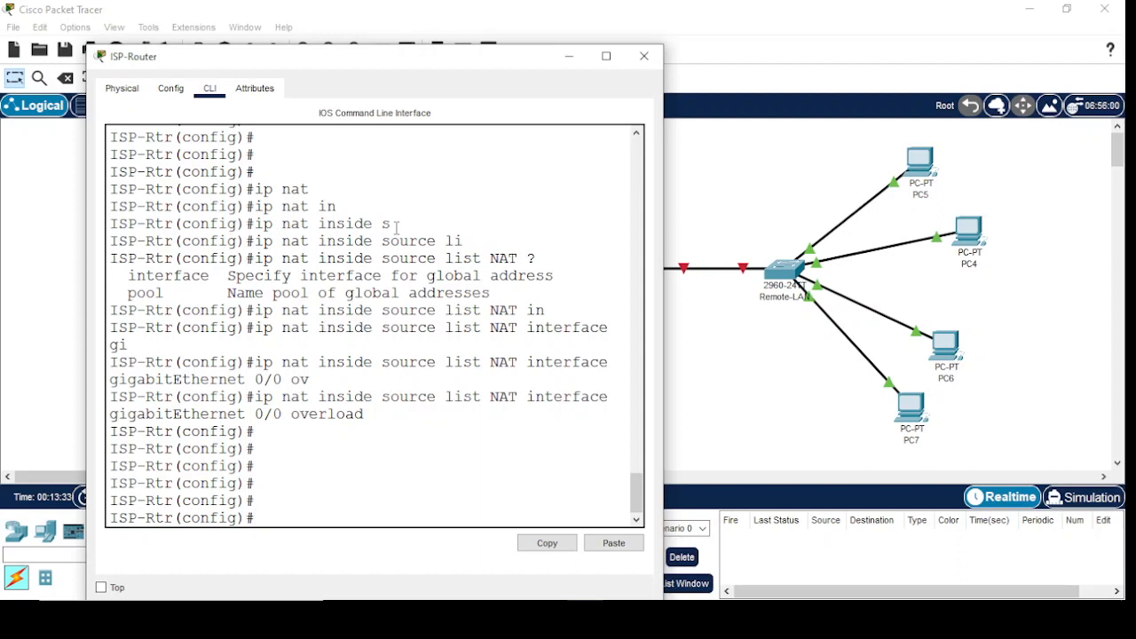
Add a default route 0.0.0.0 0.0.0.0 with next hop 67.1.1.2 on the ISP-Router
{"action": "key", "text": "BackSpace"}
{"action": "type", "text": "ip rout"}
{"action": "key", "text": "Tab"}
{"action": "type", "text": "e"}
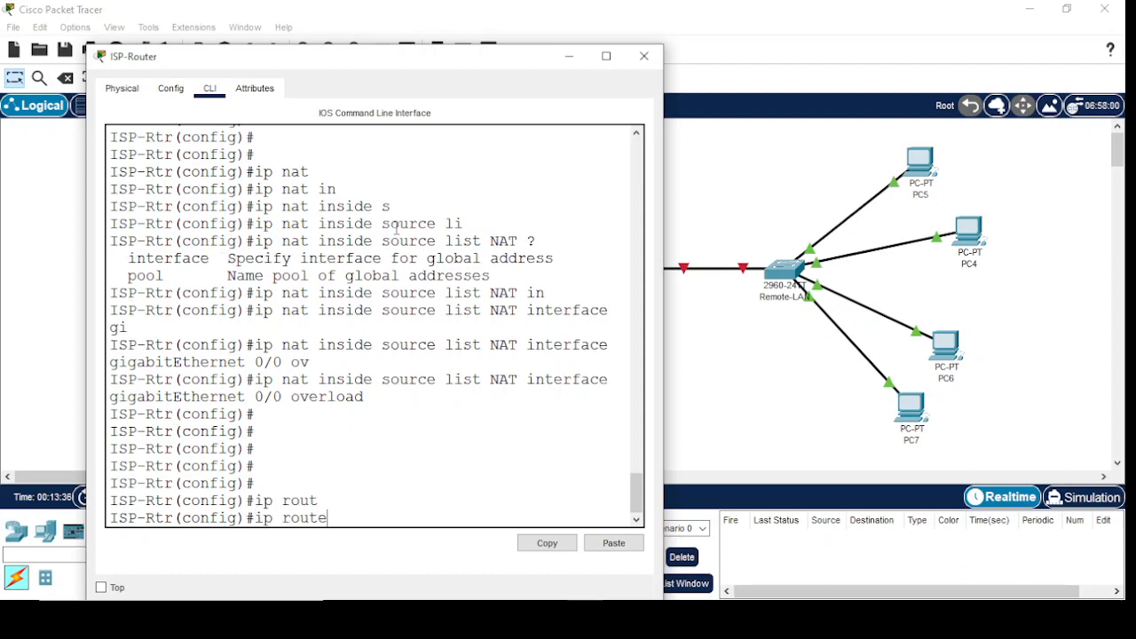
{"action": "key", "text": "Tab"}
{"action": "type", "text": "0.0.0"}
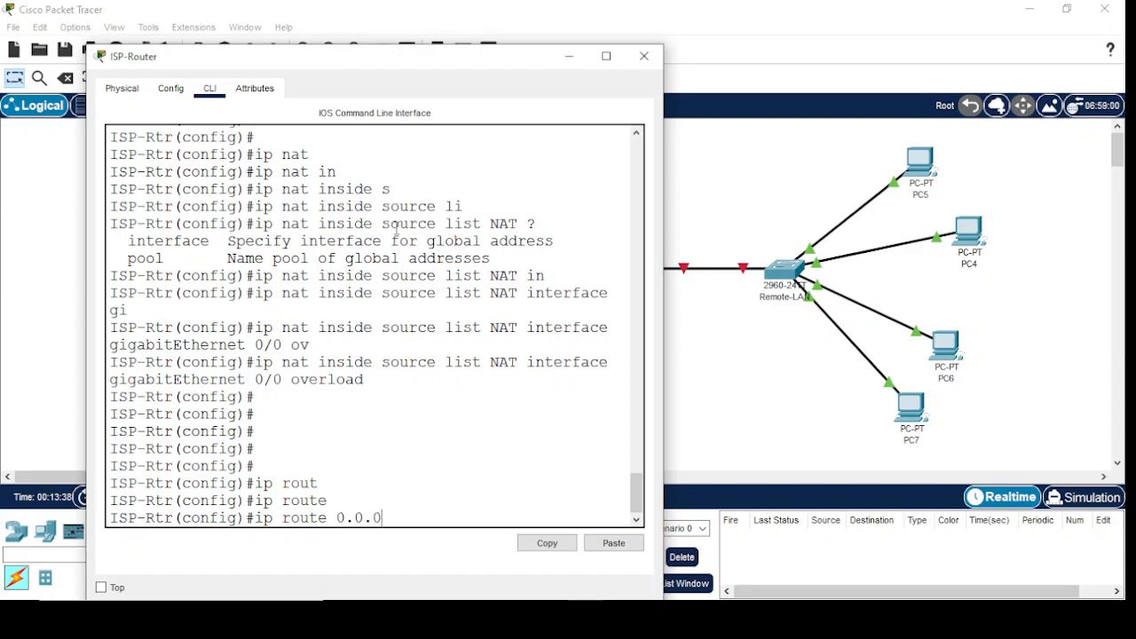
{"action": "type", "text": ".0 0.0.0.0 67.1.1."}
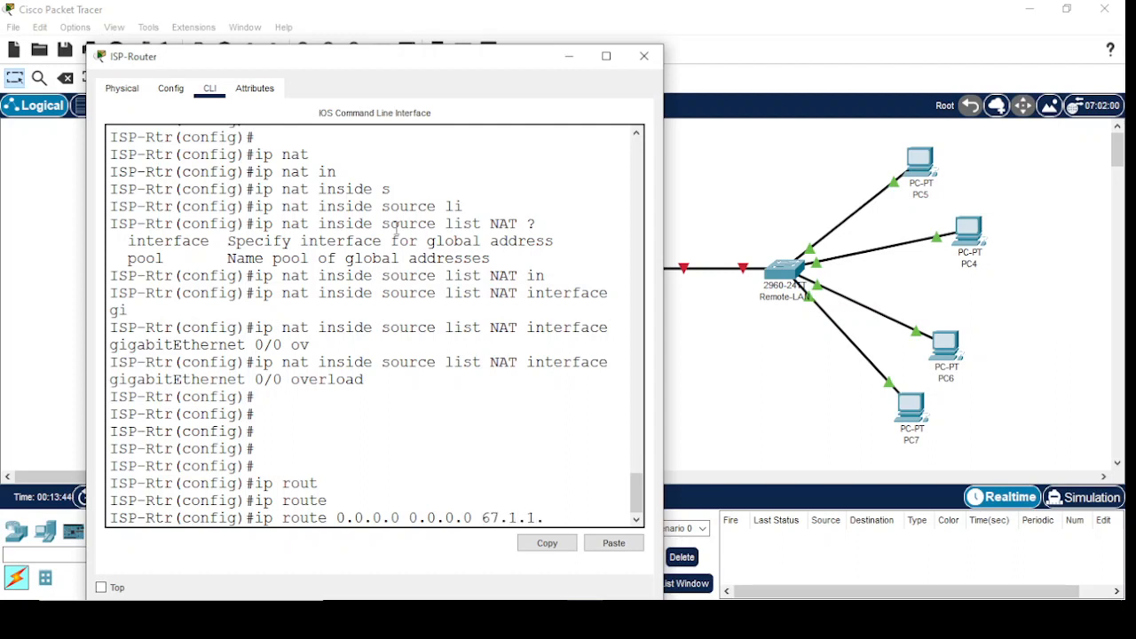
{"action": "type", "text": "2"}
{"action": "key", "text": "Return"}
{"action": "key", "text": "Return"}
{"action": "key", "text": "Return"}
{"action": "key", "text": "Return"}
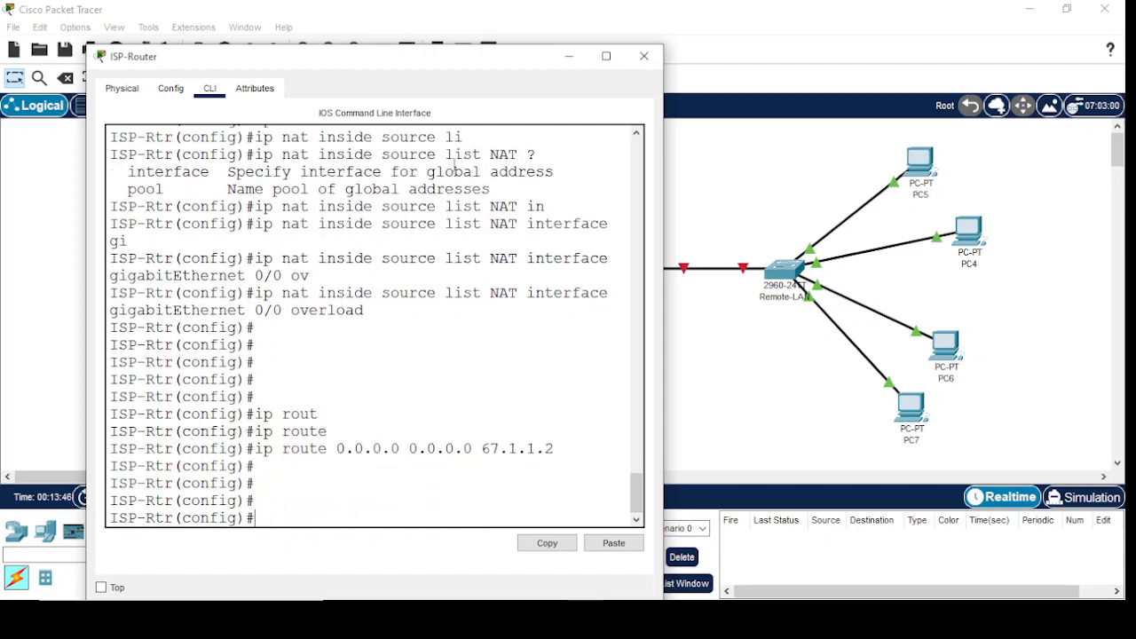
Exit configuration mode, save the ISP-Router configuration with wr mem, and minimize its window
{"action": "type", "text": "exit"}
{"action": "key", "text": "Return"}
{"action": "key", "text": "Return"}
{"action": "key", "text": "Return"}
{"action": "key", "text": "Return"}
{"action": "key", "text": "Return"}
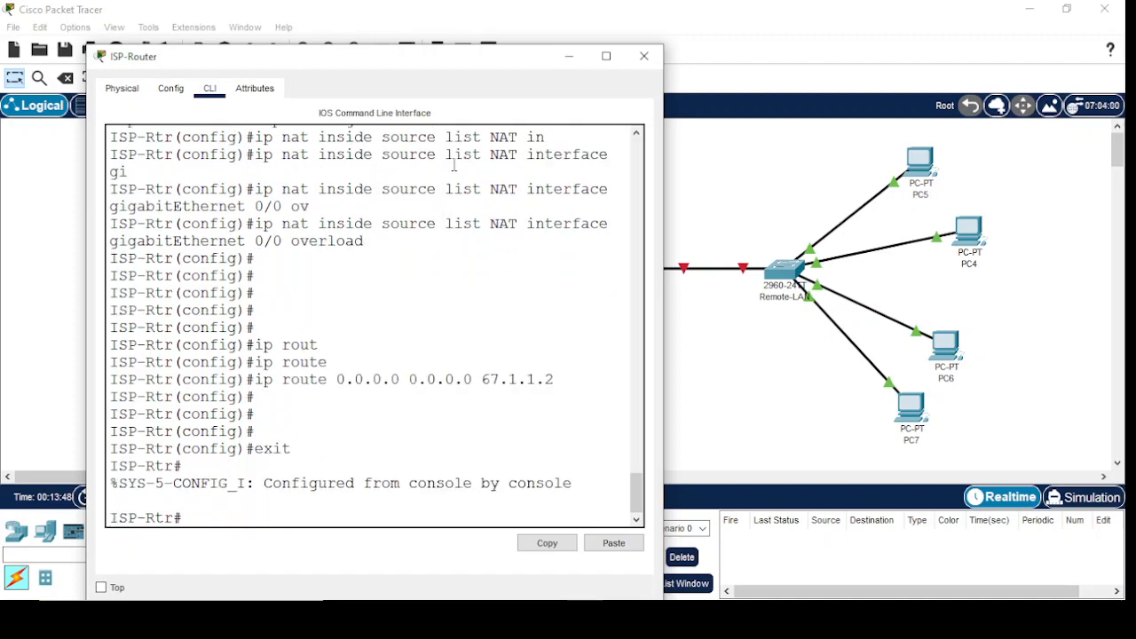
{"action": "type", "text": "wr mem"}
{"action": "key", "text": "Return"}
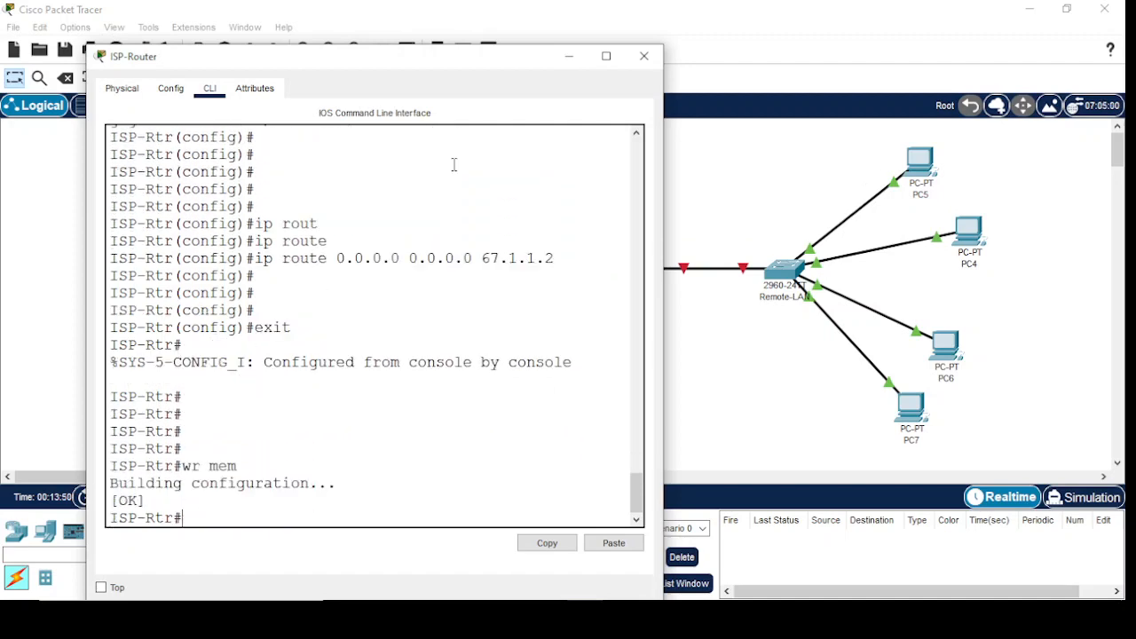
{"action": "left_click", "coordinate": [569, 57]}
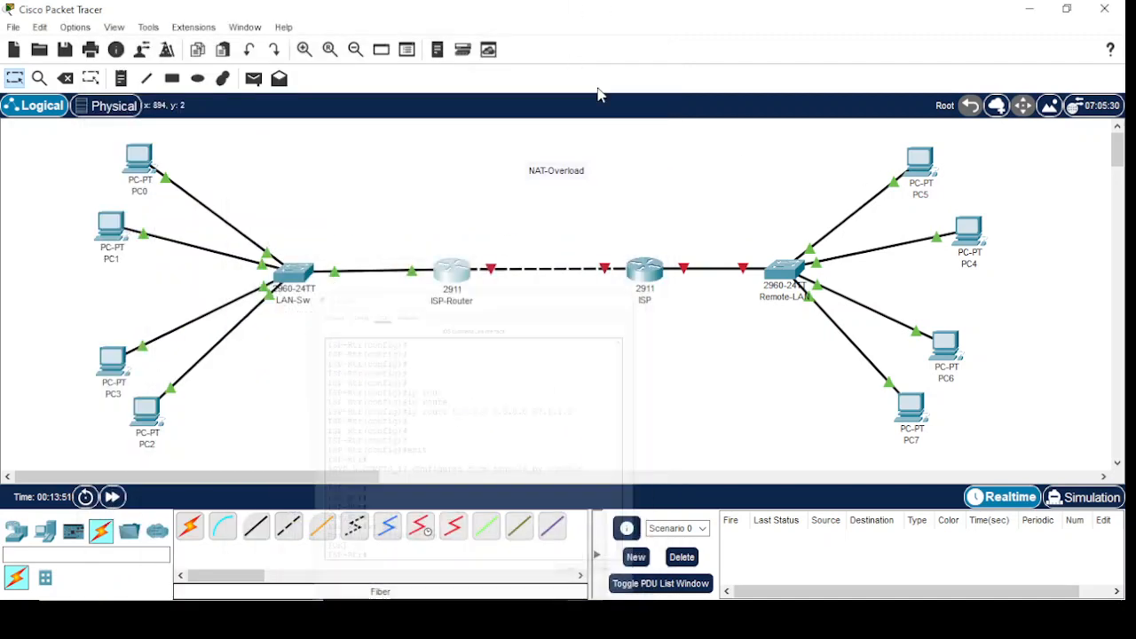
Open the command line of the Remote-LAN switch and enter privileged mode
{"action": "left_click", "coordinate": [644, 270]}
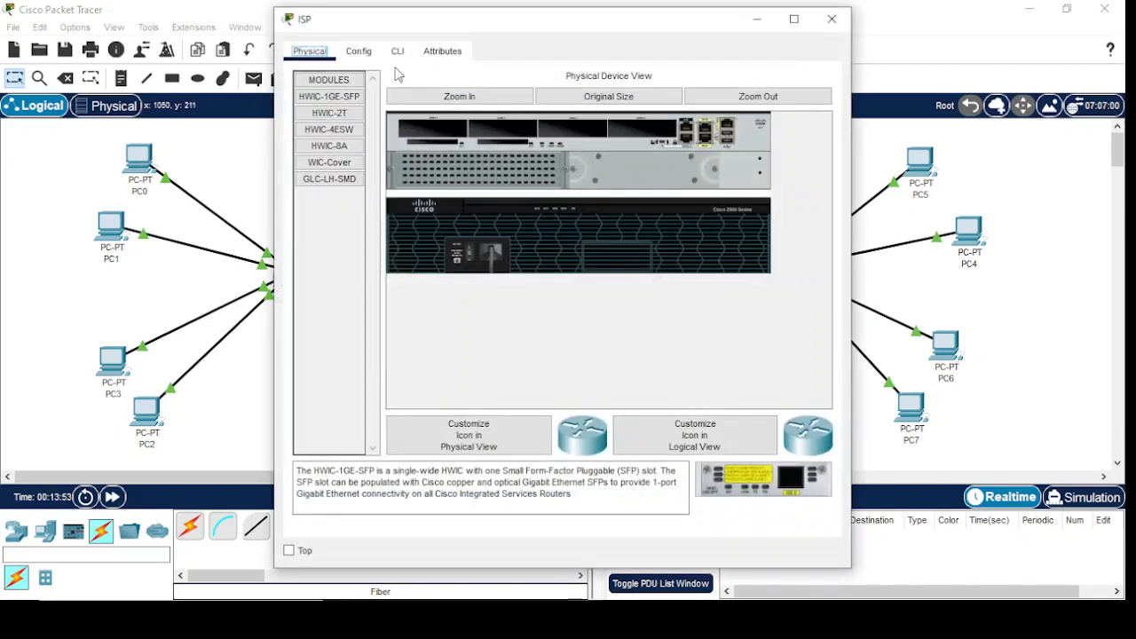
{"action": "left_click", "coordinate": [831, 19]}
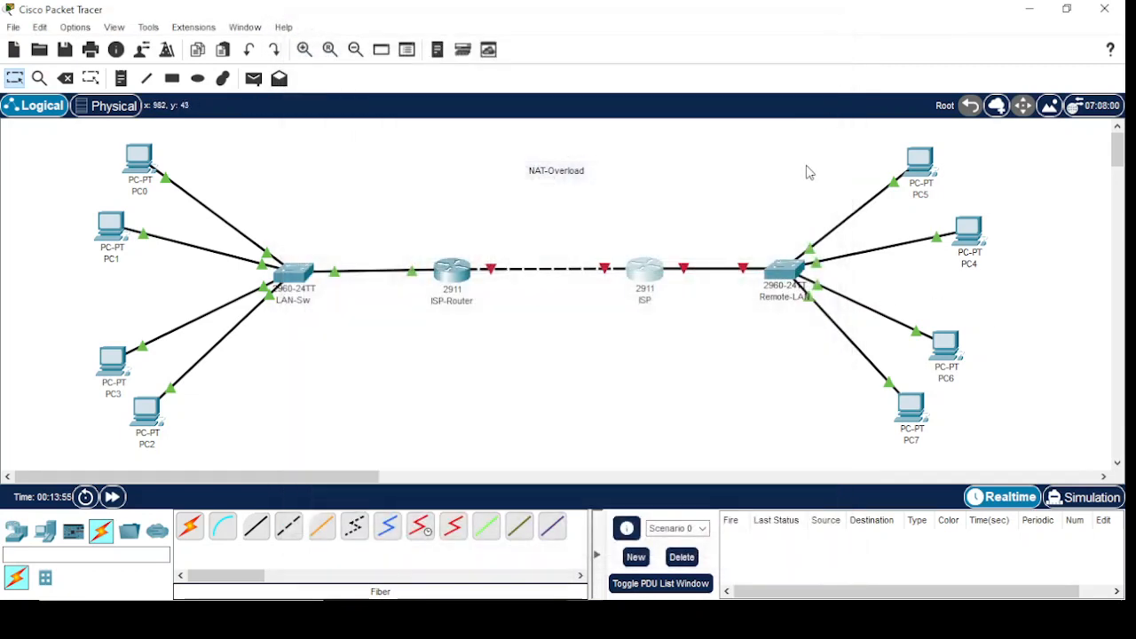
{"action": "left_click", "coordinate": [783, 270]}
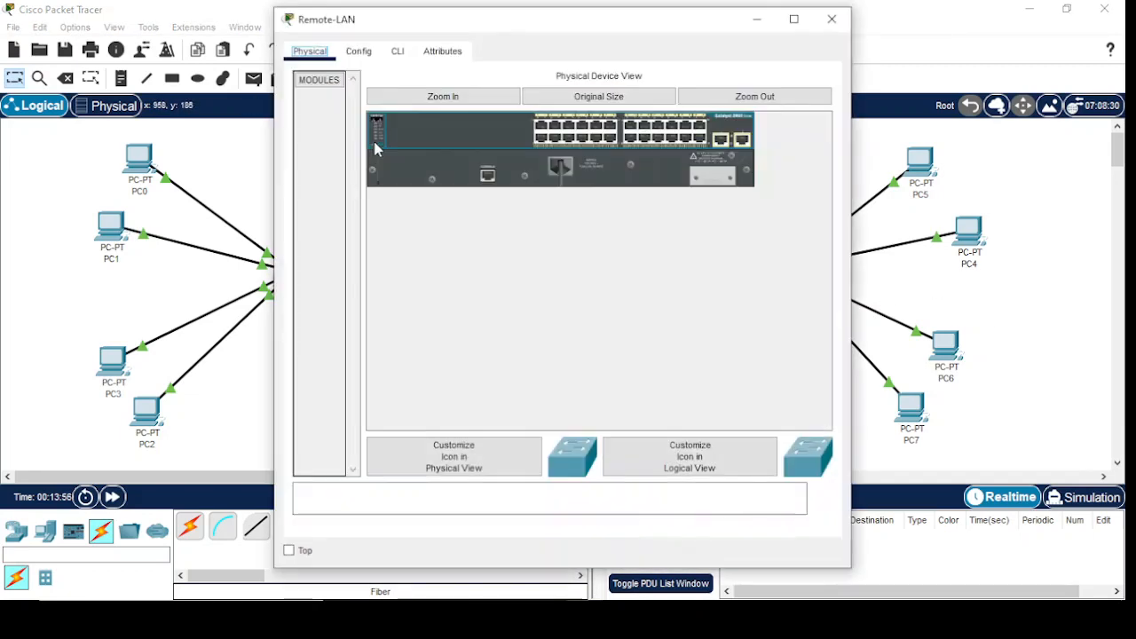
{"action": "left_click", "coordinate": [398, 51]}
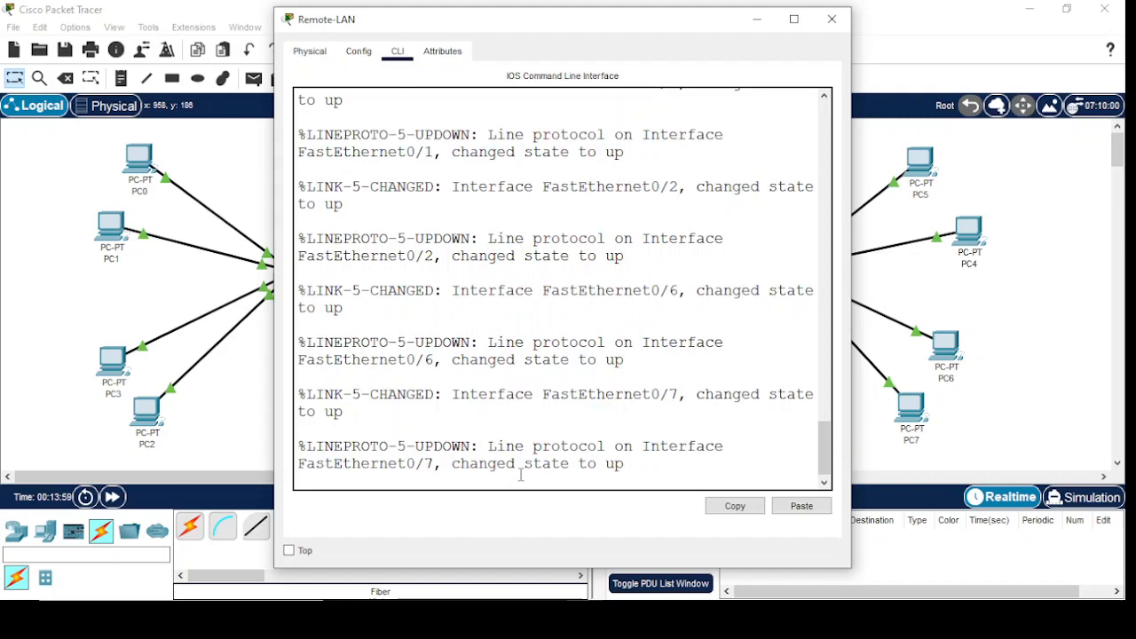
{"action": "key", "text": "Return"}
{"action": "key", "text": "Return"}
{"action": "key", "text": "Return"}
{"action": "key", "text": "Return"}
{"action": "type", "text": "en"}
{"action": "key", "text": "Return"}
{"action": "key", "text": "Return"}
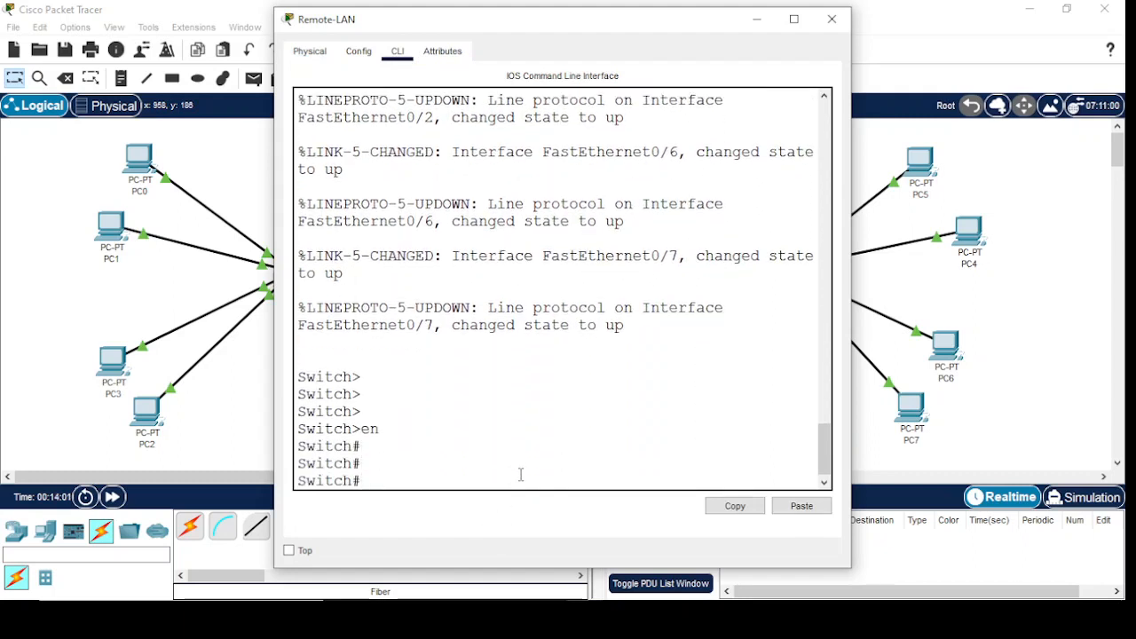
Enter global configuration mode on the Remote-LAN switch with config t
{"action": "type", "text": "confi gt"}
{"action": "key", "text": "Return"}
{"action": "key", "text": "Return"}
{"action": "type", "text": "config t"}
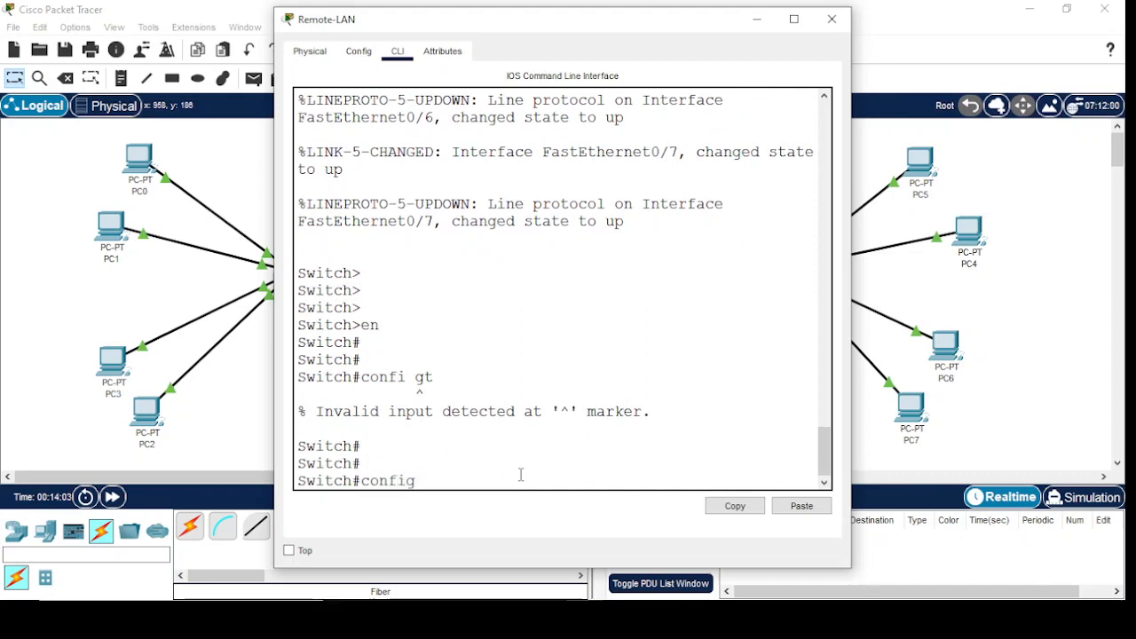
{"action": "key", "text": "Return"}
{"action": "key", "text": "Return"}
{"action": "key", "text": "Return"}
Set the hostname of the Remote-LAN switch to Remote-SW
{"action": "type", "text": "in"}
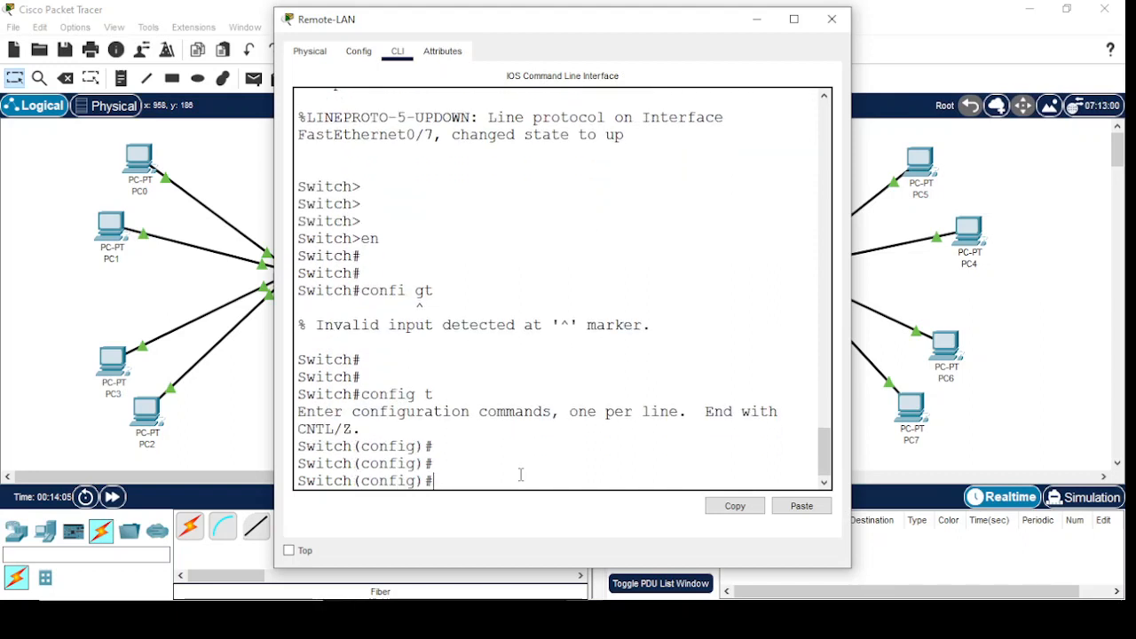
{"action": "type", "text": "ho"}
{"action": "key", "text": "Tab"}
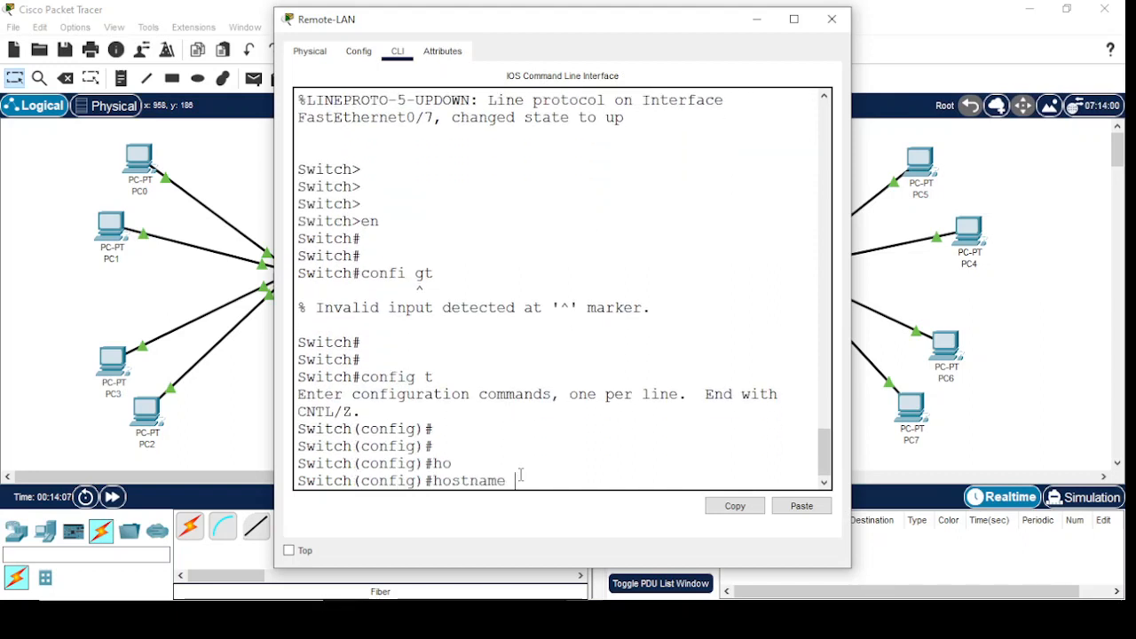
{"action": "type", "text": "Remote-SW"}
{"action": "key", "text": "Return"}
{"action": "key", "text": "Return"}
{"action": "key", "text": "Return"}
{"action": "key", "text": "Return"}
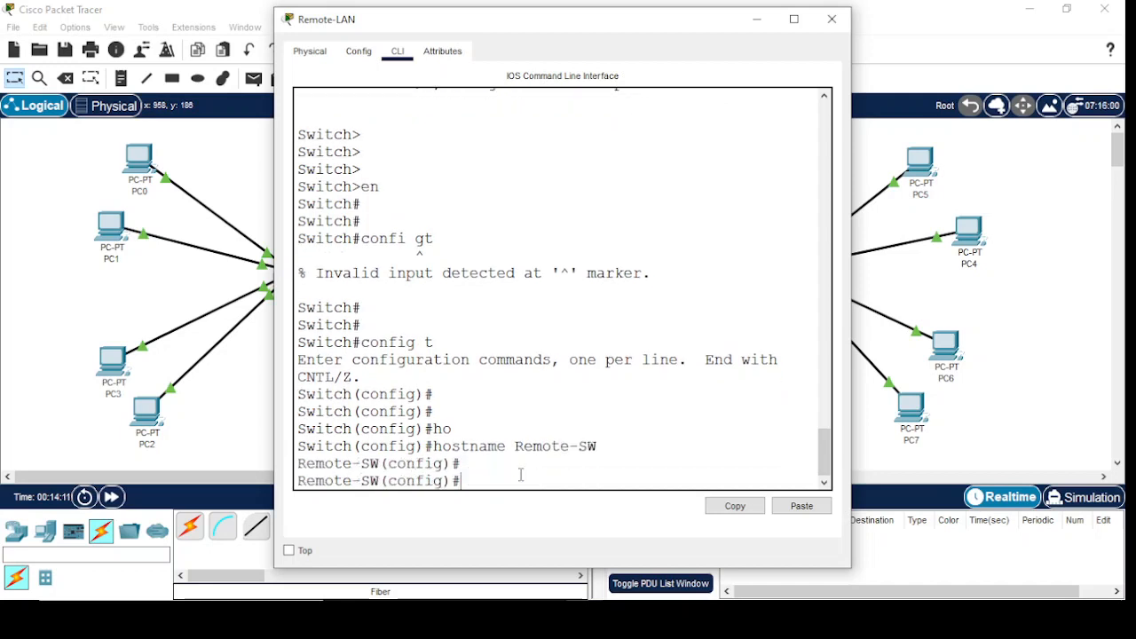
Create VLAN 30 and VLAN 40 on the Remote-LAN switch, and exit to global configuration mode
{"action": "type", "text": "vl"}
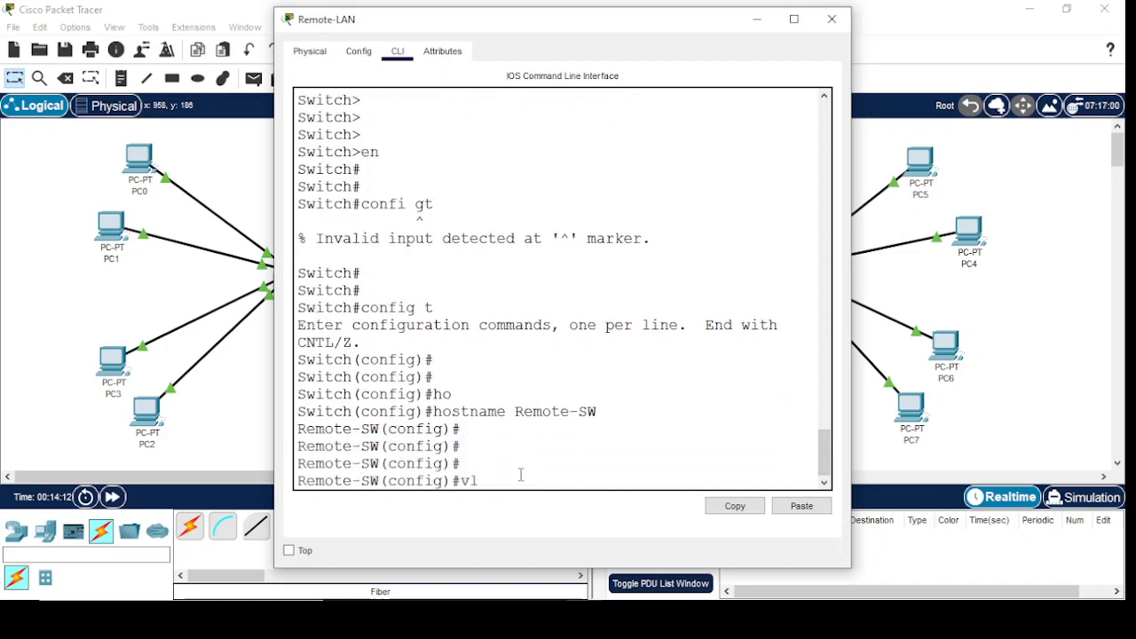
{"action": "type", "text": "an 30"}
{"action": "key", "text": "Return"}
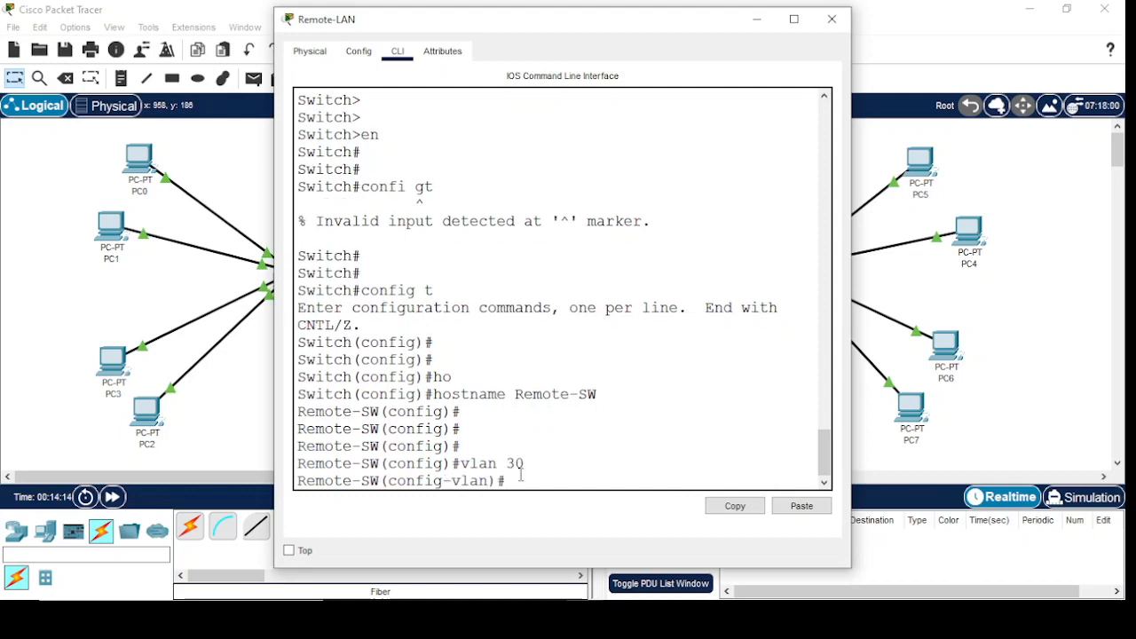
{"action": "type", "text": "vln"}
{"action": "key", "text": "BackSpace"}
{"action": "type", "text": "an 40"}
{"action": "key", "text": "Return"}
{"action": "key", "text": "Return"}
{"action": "key", "text": "Return"}
{"action": "type", "text": "exit"}
{"action": "key", "text": "Return"}
{"action": "key", "text": "Return"}
{"action": "key", "text": "Return"}
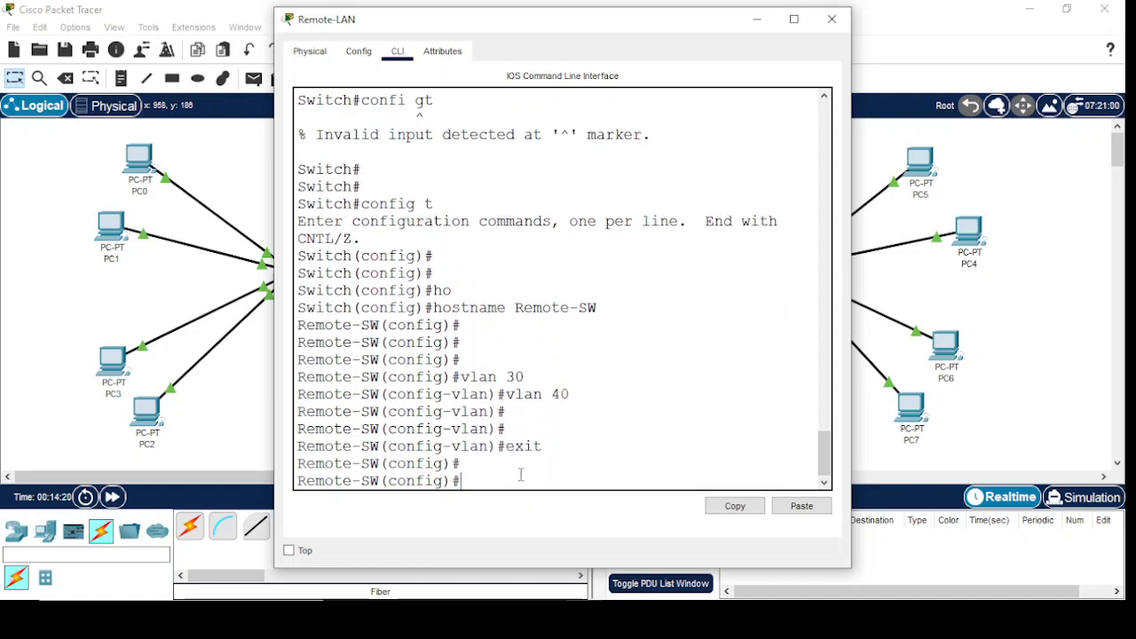
Enter interface range configuration for fastEthernet 0/1-5 on the Remote-LAN switch
{"action": "type", "text": "inter"}
{"action": "key", "text": "Tab"}
{"action": "type", "text": "r"}
{"action": "key", "text": "Tab"}
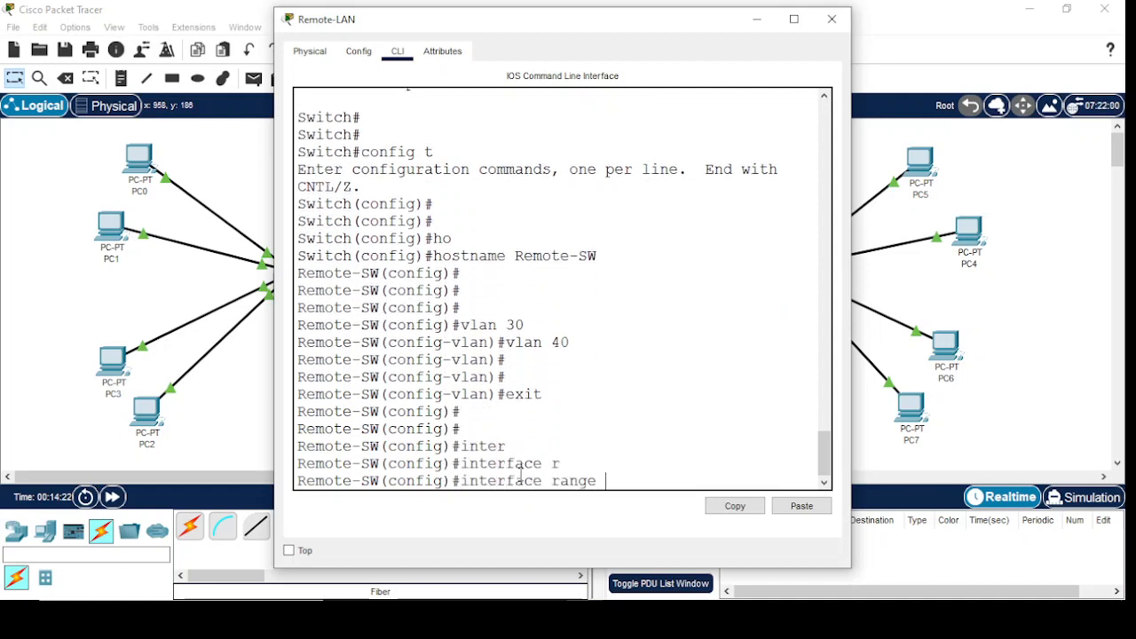
{"action": "type", "text": "f"}
{"action": "key", "text": "Tab"}
{"action": "type", "text": "0"}
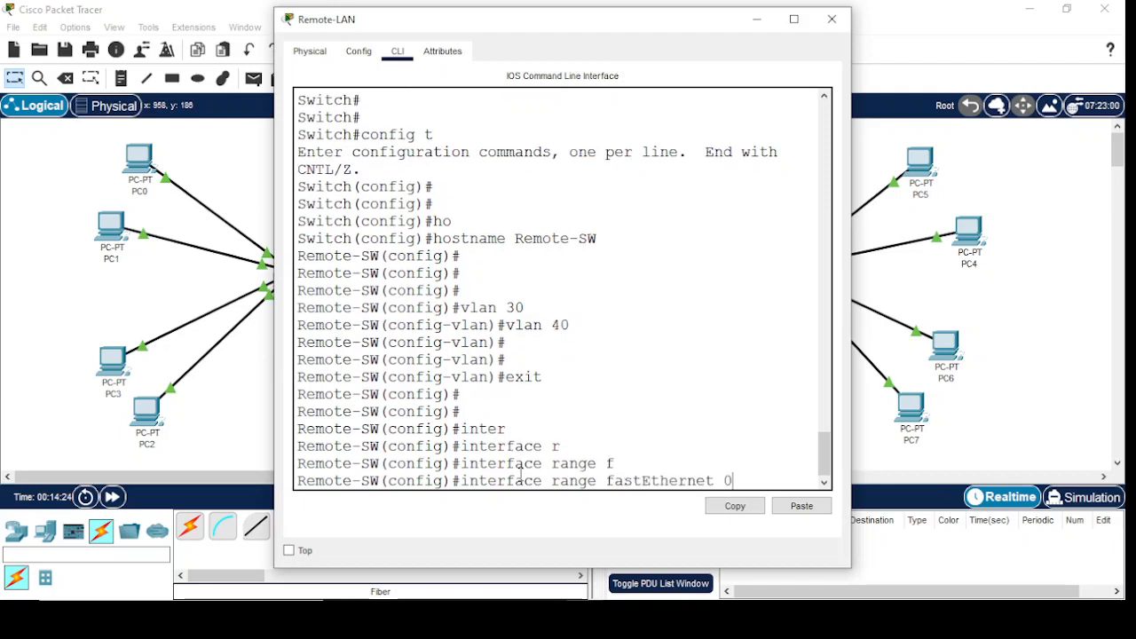
{"action": "type", "text": "/1"}
{"action": "key", "text": "BackSpace"}
{"action": "type", "text": "-5"}
{"action": "key", "text": "Return"}
{"action": "key", "text": "Return"}
{"action": "key", "text": "Return"}
Set the fastEthernet 0/1-5 ports to access mode with switchport mode access
{"action": "type", "text": "sw"}
{"action": "key", "text": "Tab"}
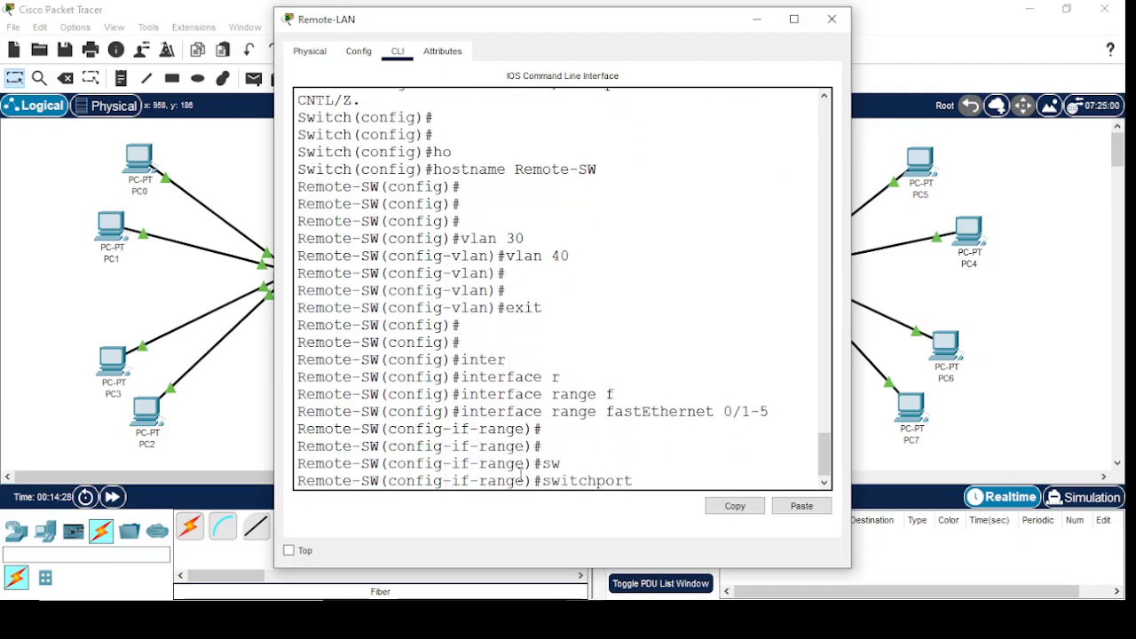
{"action": "type", "text": "mo"}
{"action": "key", "text": "Tab"}
{"action": "type", "text": "ac"}
{"action": "key", "text": "Return"}
Assign the fastEthernet 0/1-5 ports to access VLAN 30 and exit to global configuration mode
{"action": "type", "text": "sw"}
{"action": "key", "text": "Tab"}
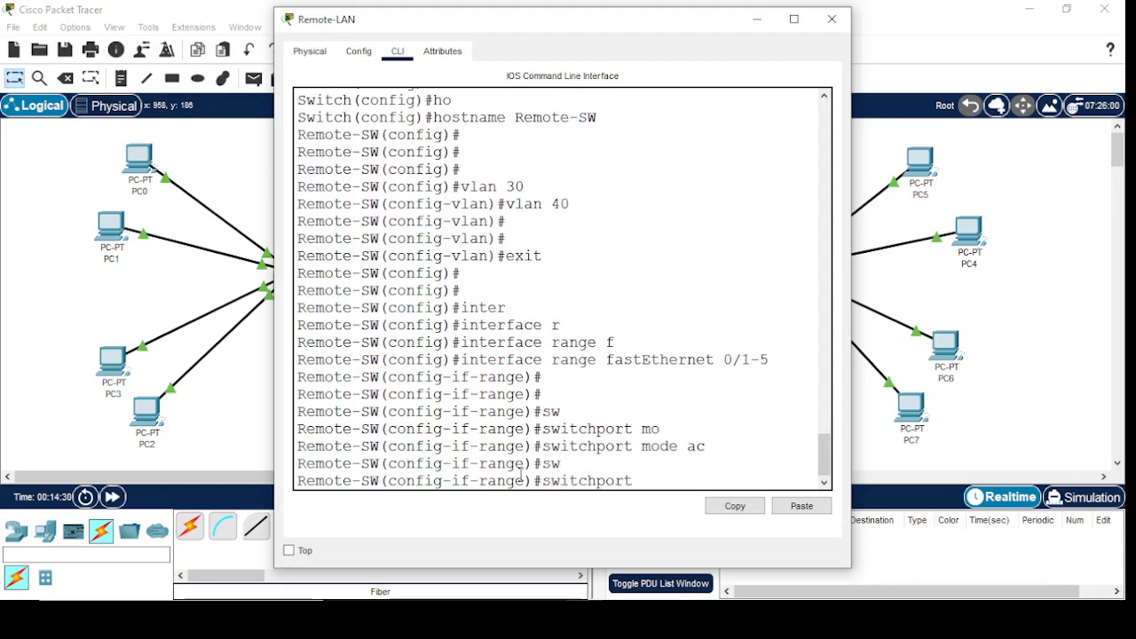
{"action": "type", "text": "ac"}
{"action": "key", "text": "Tab"}
{"action": "type", "text": "vl"}
{"action": "key", "text": "Tab"}
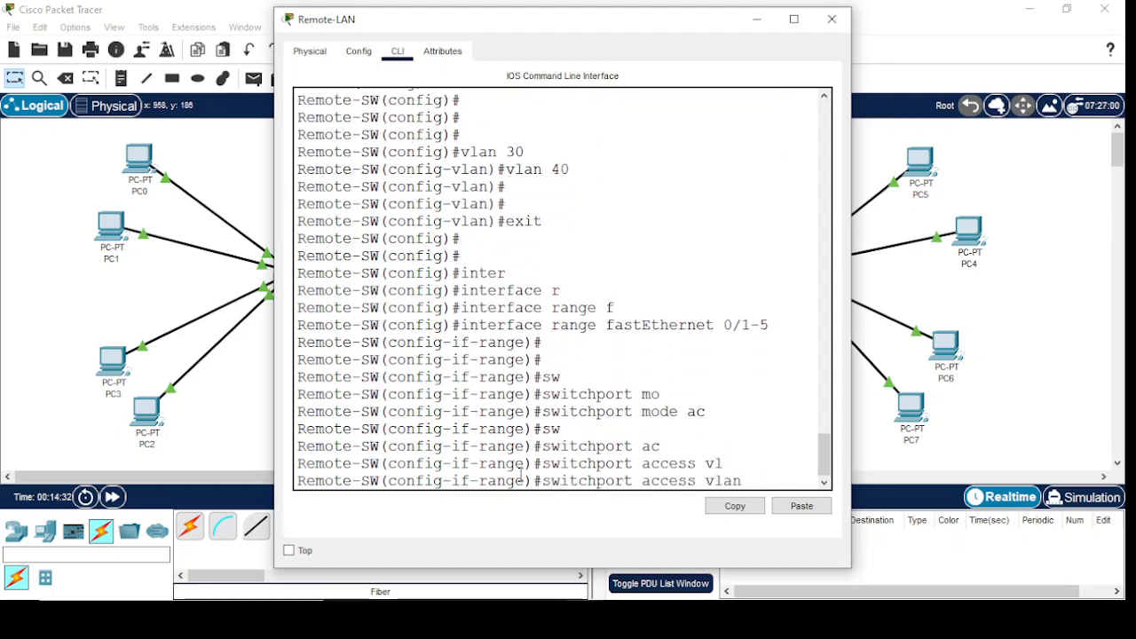
{"action": "type", "text": "30"}
{"action": "key", "text": "Return"}
{"action": "key", "text": "Return"}
{"action": "type", "text": "exit"}
{"action": "key", "text": "Return"}
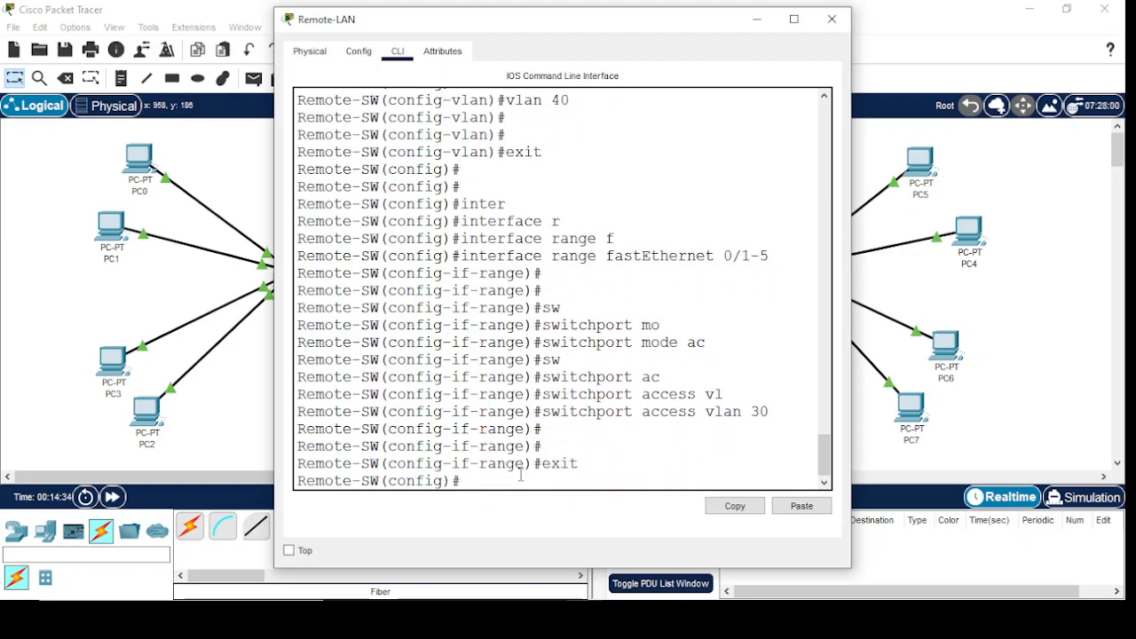
Enter interface range configuration for fastEthernet 0/6-10 on the Remote-LAN switch
{"action": "type", "text": "inter"}
{"action": "key", "text": "Tab"}
{"action": "type", "text": "r"}
{"action": "key", "text": "Tab"}
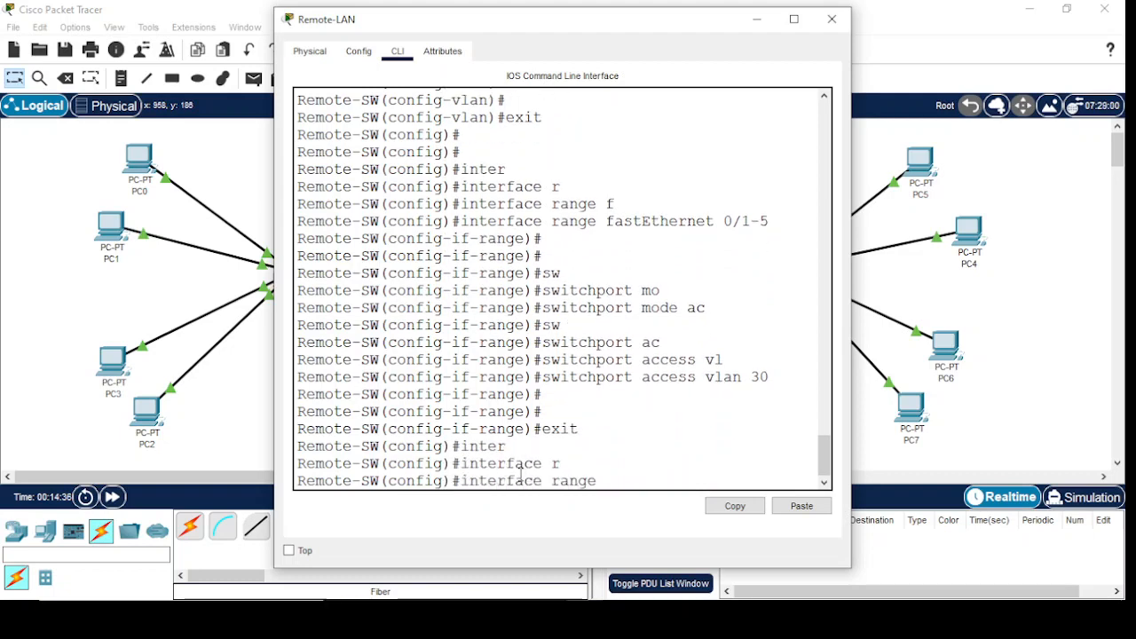
{"action": "type", "text": "f"}
{"action": "key", "text": "Tab"}
{"action": "type", "text": "0/6"}
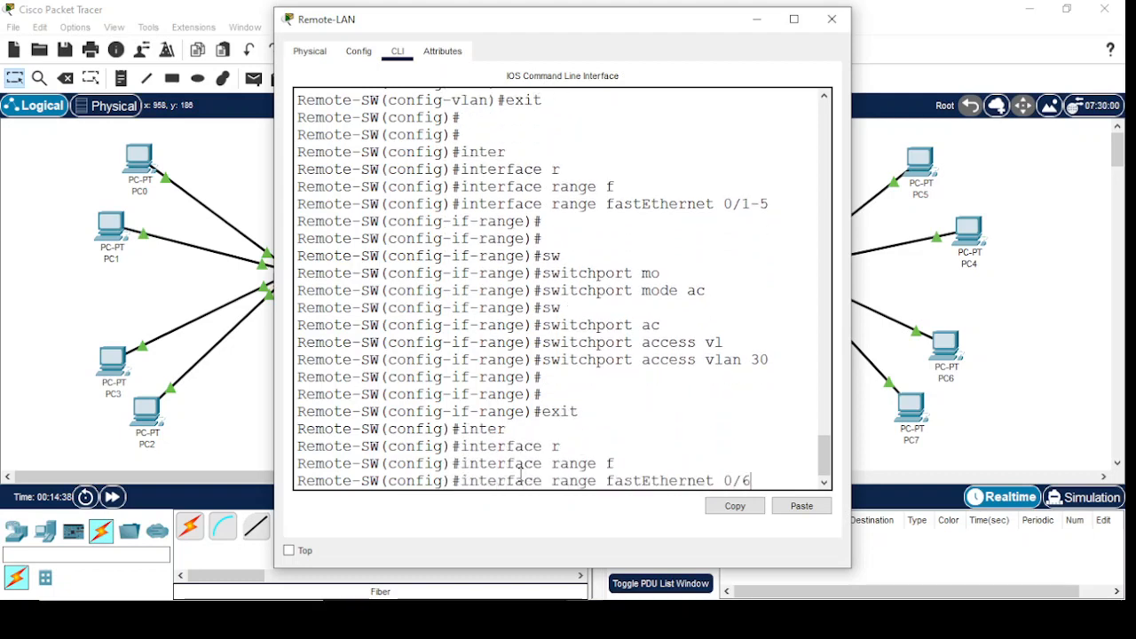
{"action": "type", "text": "-10"}
{"action": "key", "text": "Return"}
{"action": "key", "text": "Return"}
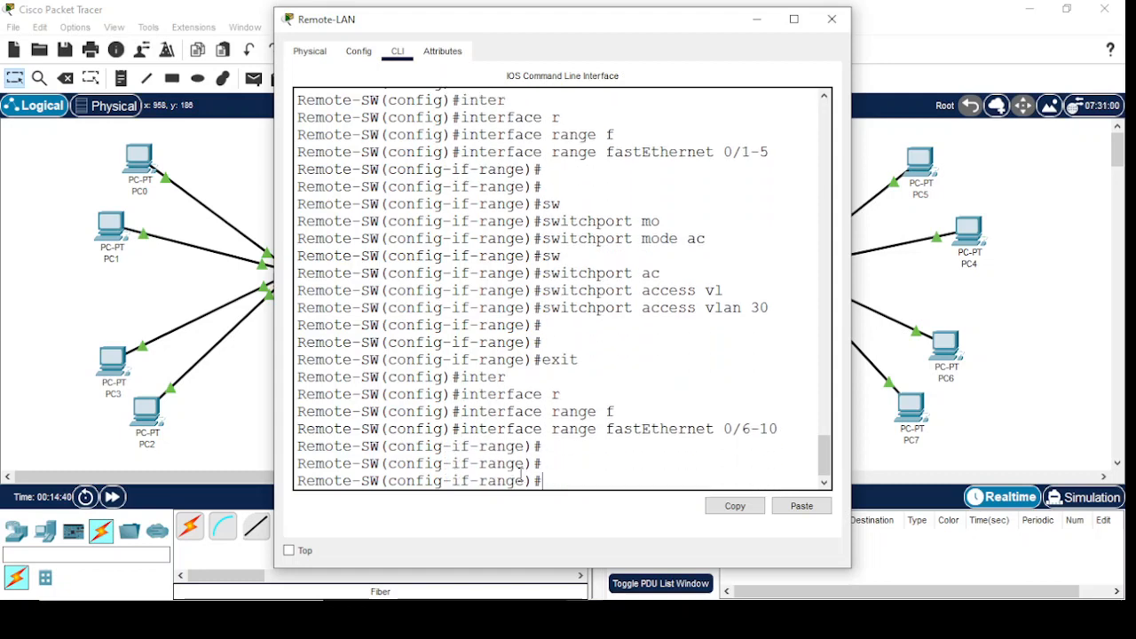
Set the fastEthernet 0/6-10 ports to access mode with switchport mode access
{"action": "type", "text": "sw"}
{"action": "key", "text": "Tab"}
{"action": "type", "text": "mo"}
{"action": "key", "text": "Tab"}
{"action": "type", "text": "ac"}
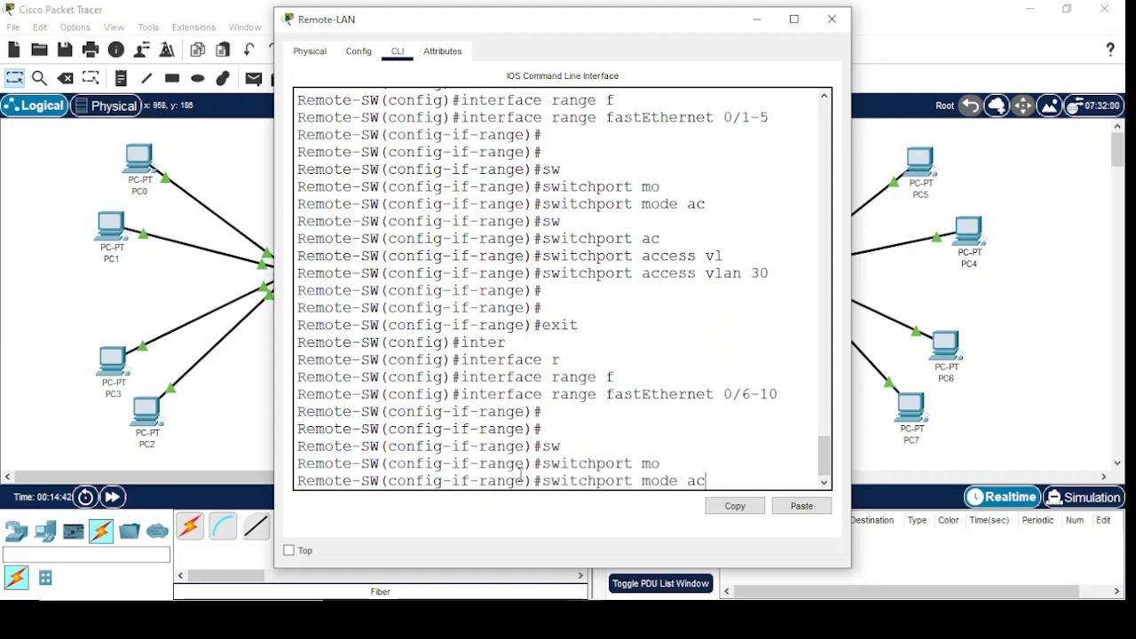
{"action": "key", "text": "Tab"}
{"action": "key", "text": "Return"}
{"action": "key", "text": "Return"}
Assign the fastEthernet 0/6-10 ports to access VLAN 40 and exit to global configuration mode
{"action": "type", "text": "sw"}
{"action": "key", "text": "Tab"}
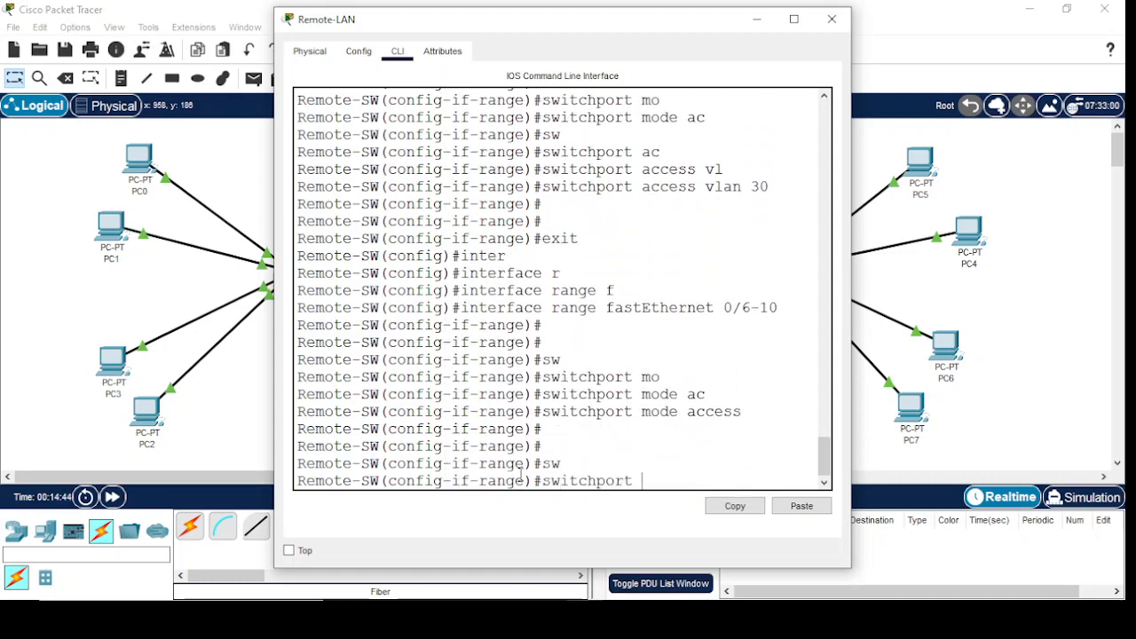
{"action": "type", "text": "ac"}
{"action": "key", "text": "Tab"}
{"action": "type", "text": "vl"}
{"action": "key", "text": "Tab"}
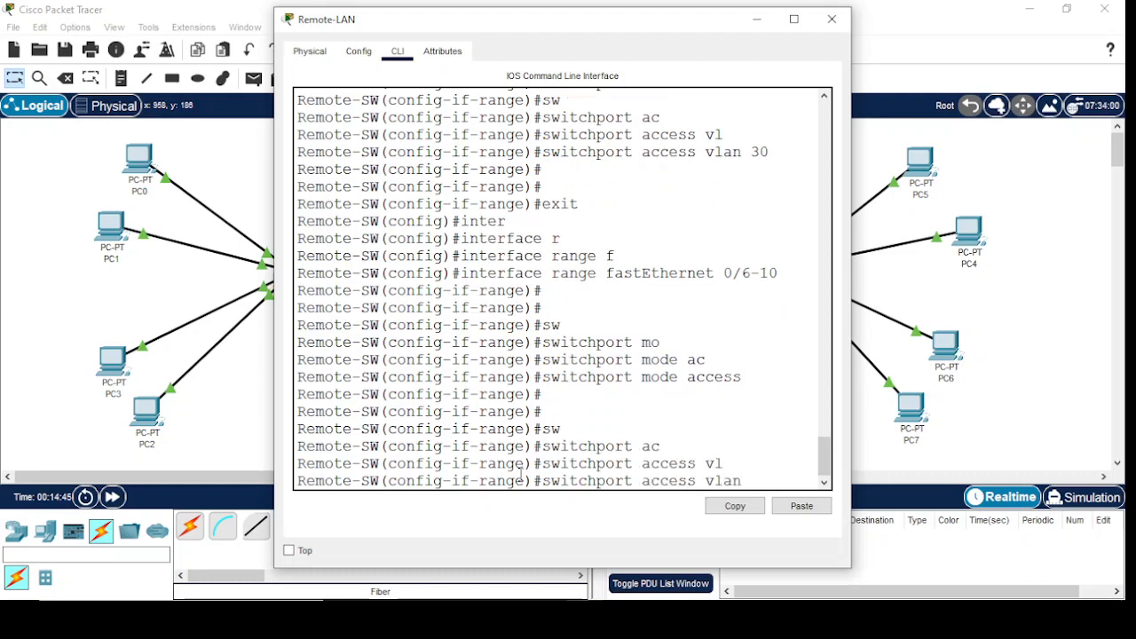
{"action": "type", "text": "40"}
{"action": "key", "text": "Return"}
{"action": "key", "text": "Return"}
{"action": "key", "text": "Return"}
{"action": "key", "text": "Return"}
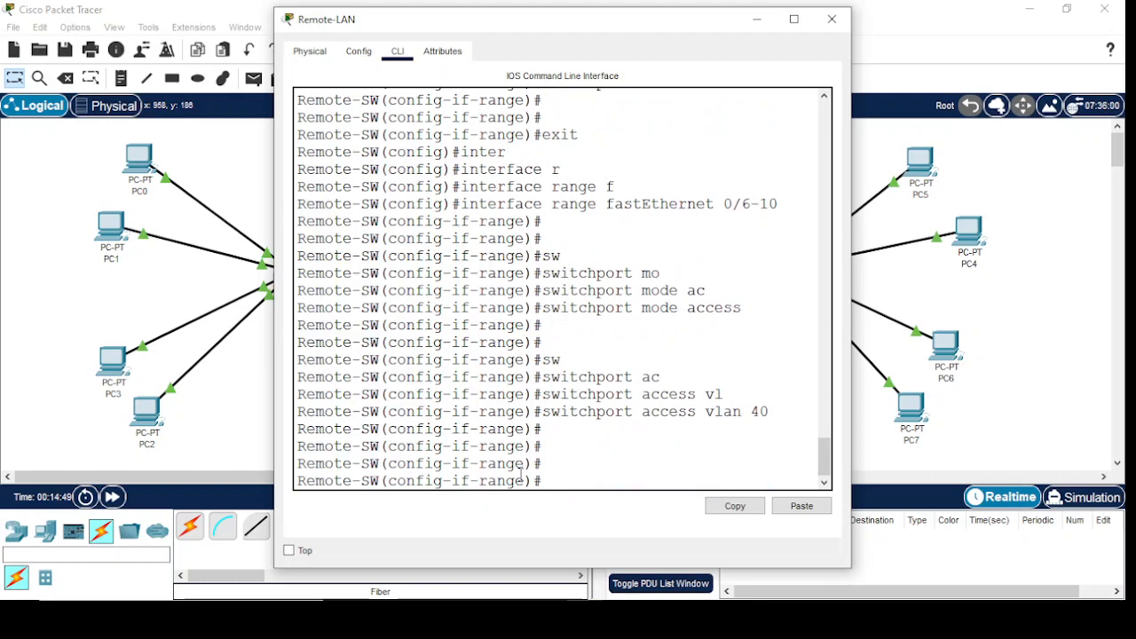
{"action": "type", "text": "exit"}
{"action": "key", "text": "Return"}
{"action": "key", "text": "Return"}
{"action": "key", "text": "Return"}
{"action": "key", "text": "Return"}
{"action": "key", "text": "Return"}
Enter interface configuration for gigabitEthernet 0/1 on the Remote-LAN switch
{"action": "type", "text": "inter"}
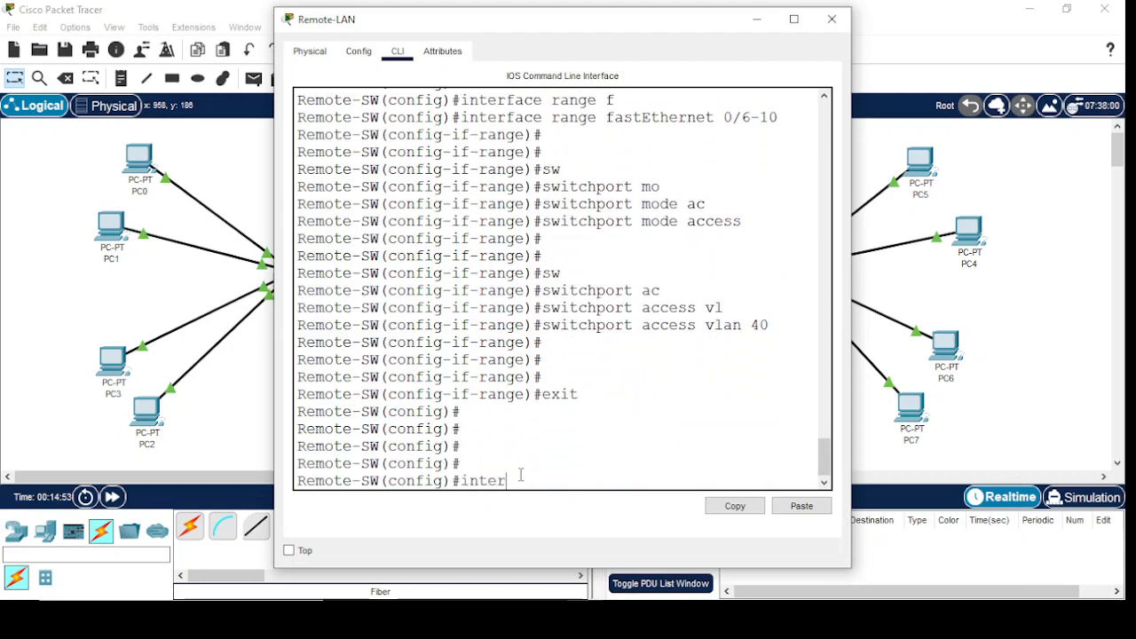
{"action": "key", "text": "Tab"}
{"action": "type", "text": "gi"}
{"action": "key", "text": "Tab"}
{"action": "type", "text": "0/"}
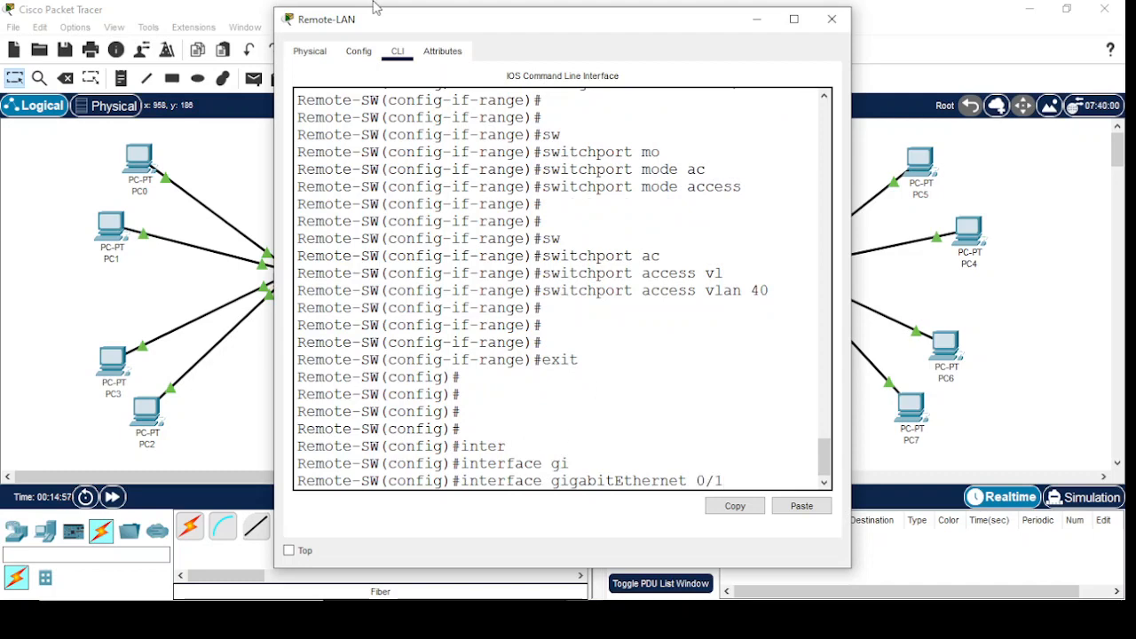
{"action": "left_click_drag", "start_coordinate": [547, 32], "coordinate": [377, 50]}
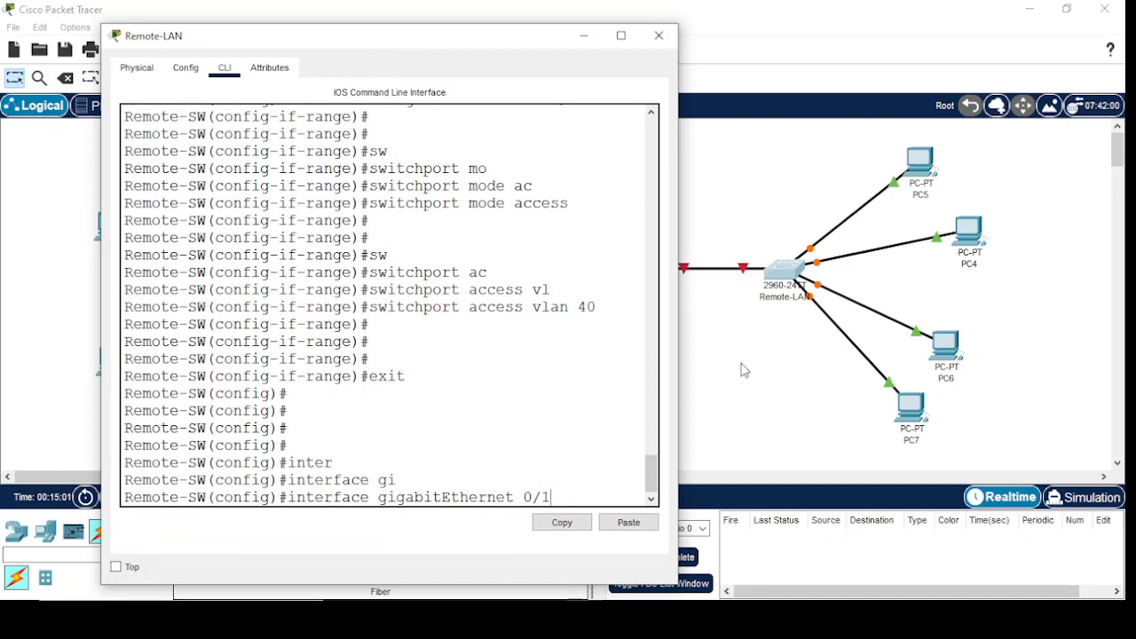
{"action": "key", "text": "Return"}
{"action": "key", "text": "Return"}
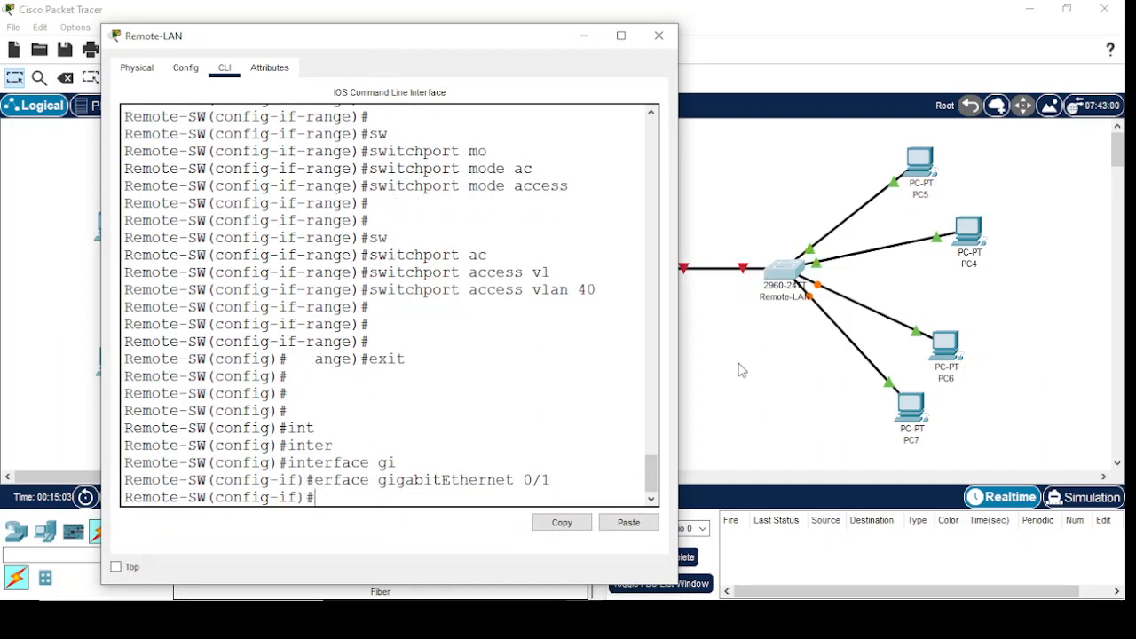
Set the switch's gigabitEthernet 0/1 port to trunk mode with switchport mode trunk
{"action": "type", "text": "sw"}
{"action": "key", "text": "Tab"}
{"action": "type", "text": "mo"}
{"action": "key", "text": "Tab"}
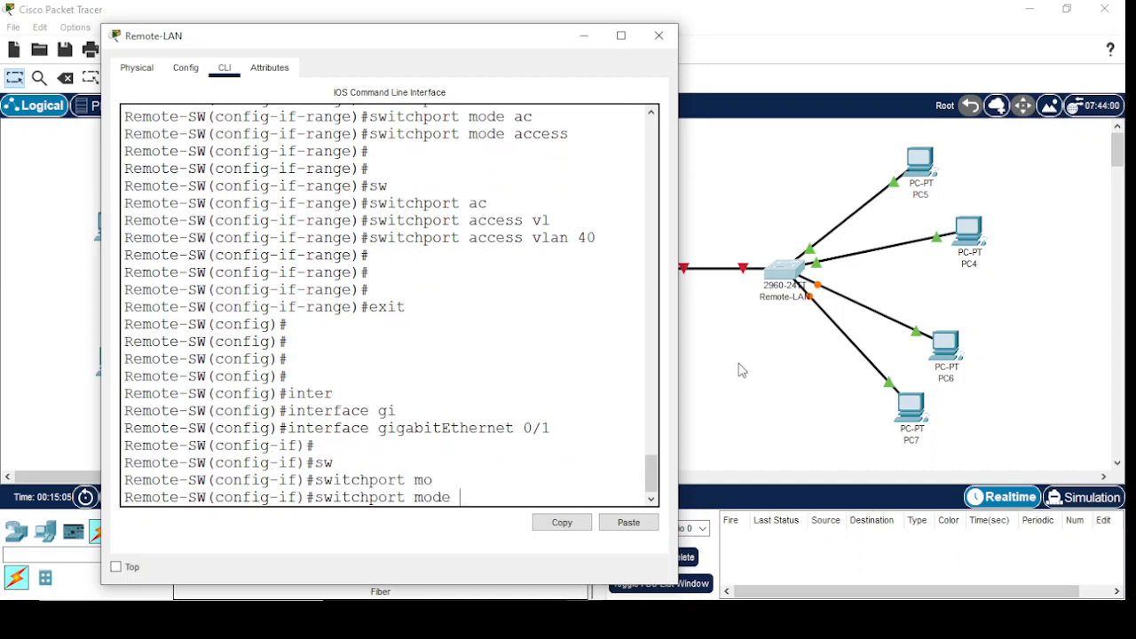
{"action": "type", "text": "tr"}
{"action": "key", "text": "Tab"}
{"action": "key", "text": "Return"}
{"action": "key", "text": "Return"}
Enable the gigabitEthernet 0/1 port with no shutdown and minimize the Remote-LAN switch window
{"action": "key", "text": "Return"}
{"action": "key", "text": "Return"}
{"action": "key", "text": "Return"}
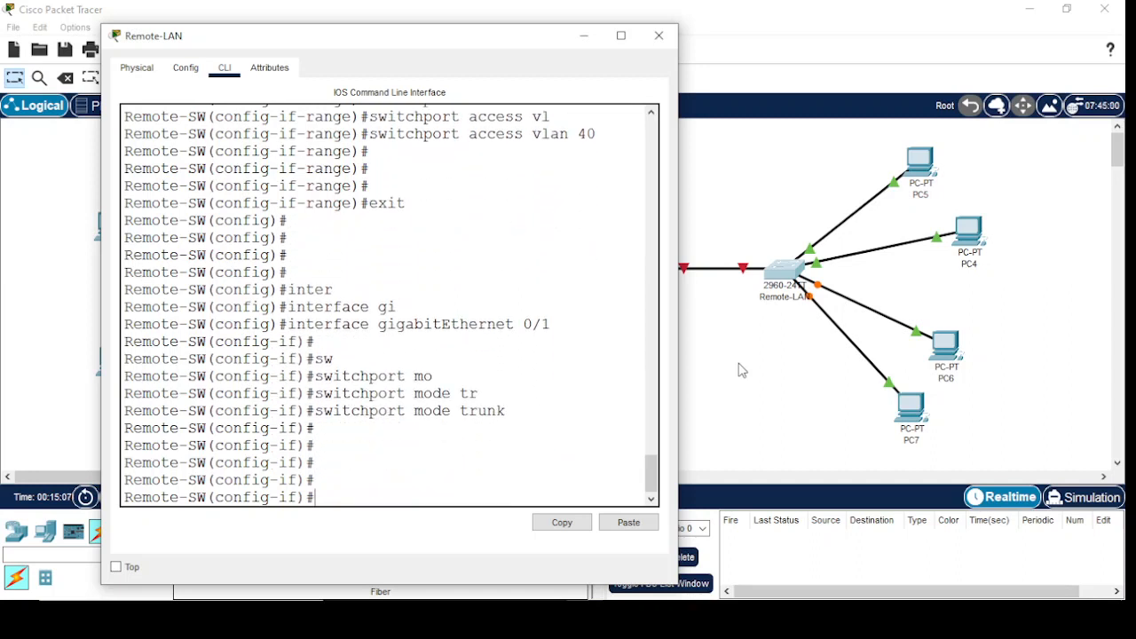
{"action": "type", "text": "no shu"}
{"action": "key", "text": "Tab"}
{"action": "key", "text": "Return"}
{"action": "key", "text": "Return"}
{"action": "key", "text": "Return"}
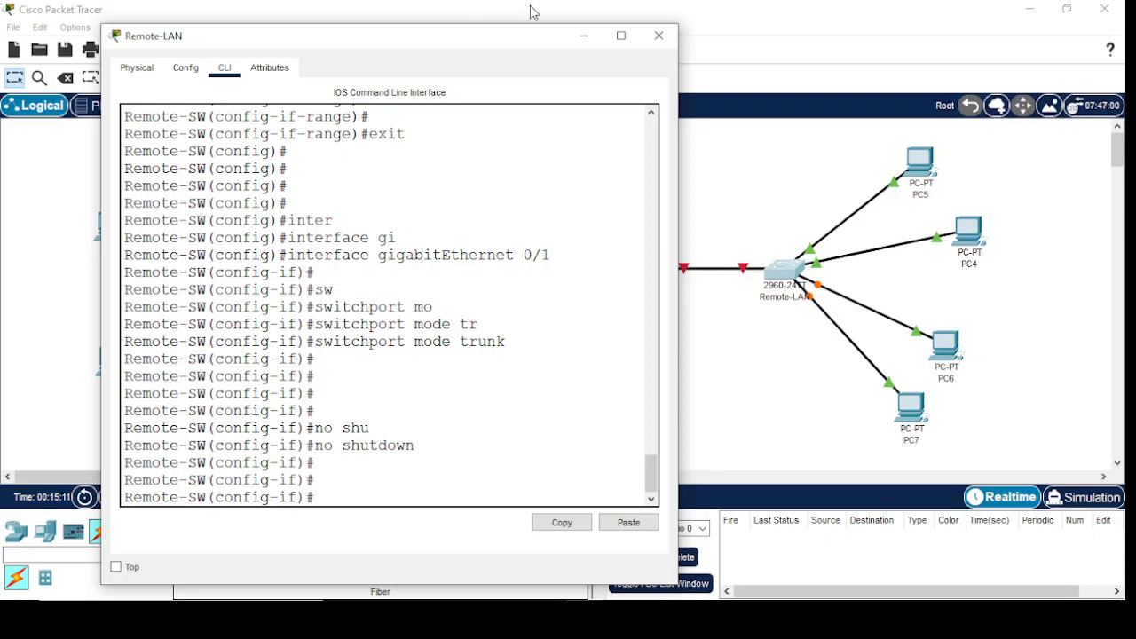
{"action": "left_click", "coordinate": [583, 35]}
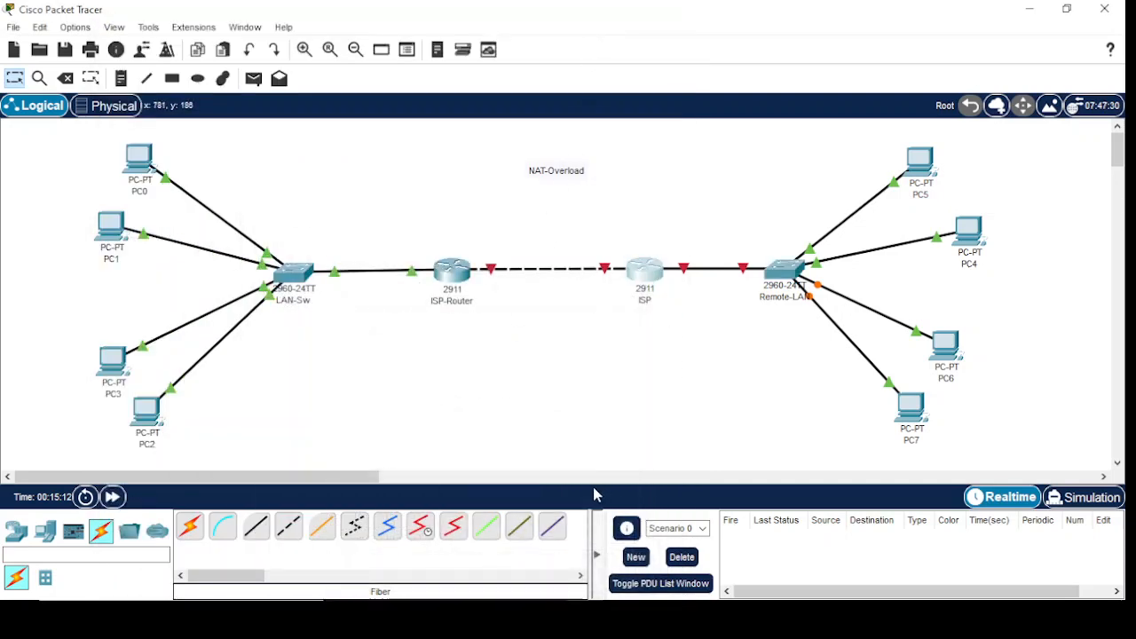
Open the command line of the ISP router and decline the initial configuration dialog
{"action": "left_click", "coordinate": [646, 273]}
{"action": "left_click", "coordinate": [395, 52]}
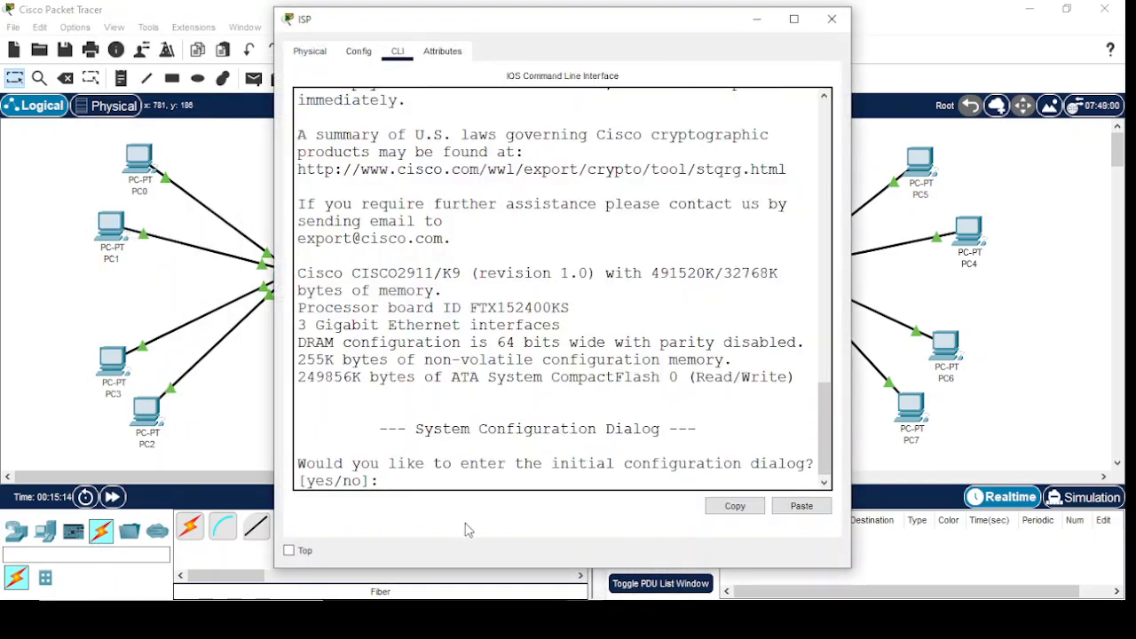
{"action": "type", "text": "no"}
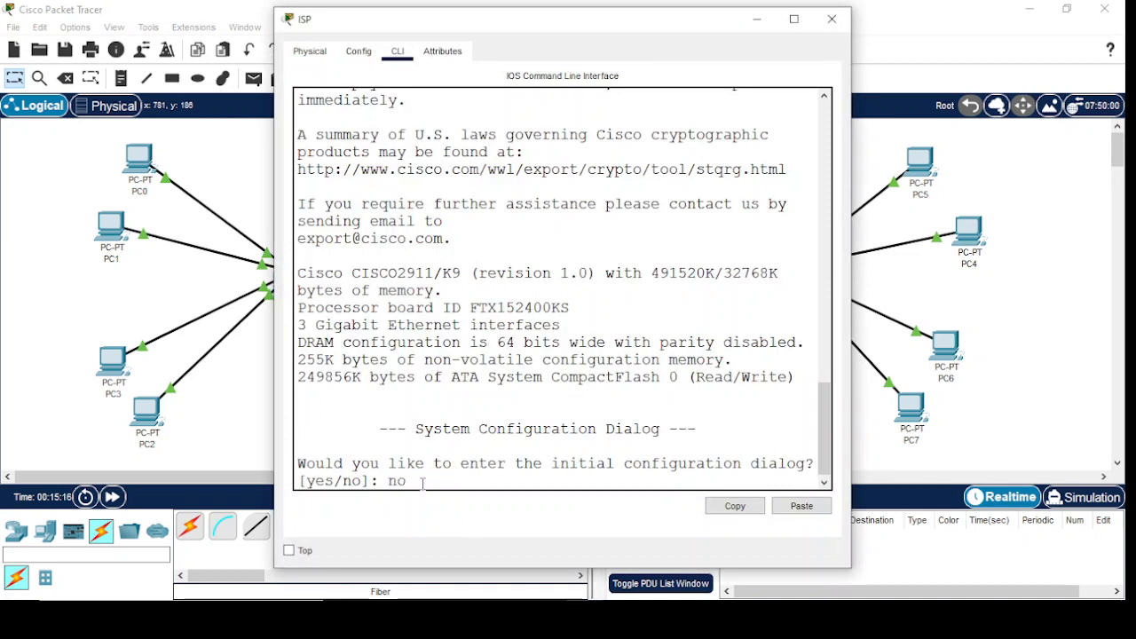
{"action": "key", "text": "Return"}
{"action": "key", "text": "Return"}
{"action": "key", "text": "Return"}
Enter privileged mode and global configuration mode on the ISP router with en and config t
{"action": "type", "text": "en"}
{"action": "key", "text": "Return"}
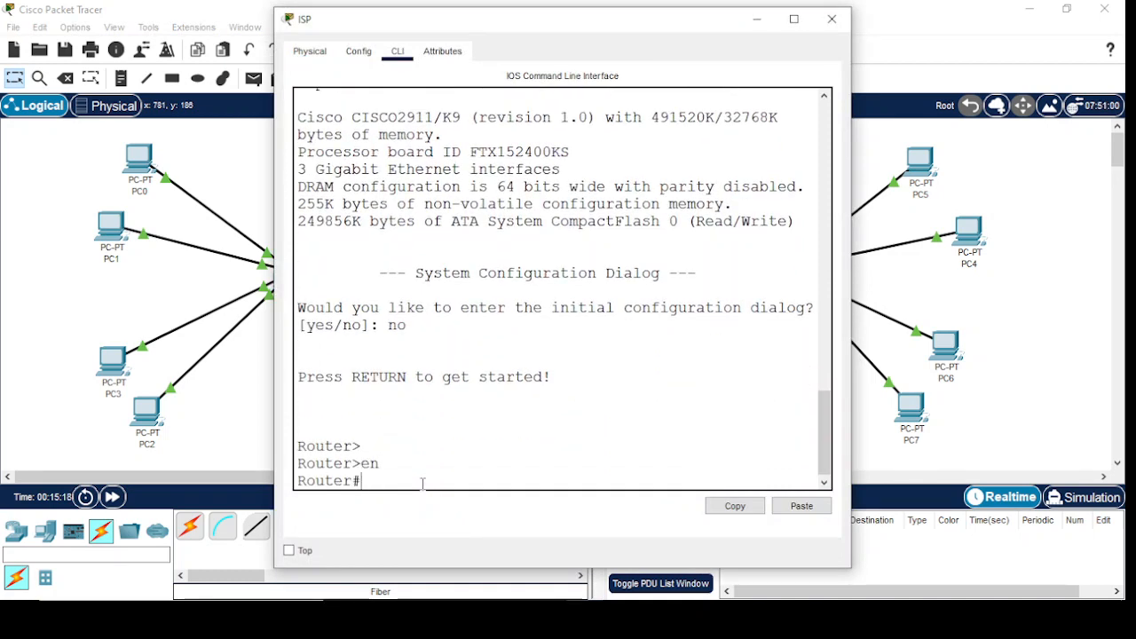
{"action": "type", "text": "config t"}
{"action": "key", "text": "Return"}
{"action": "key", "text": "Return"}
{"action": "key", "text": "Return"}
{"action": "key", "text": "Return"}
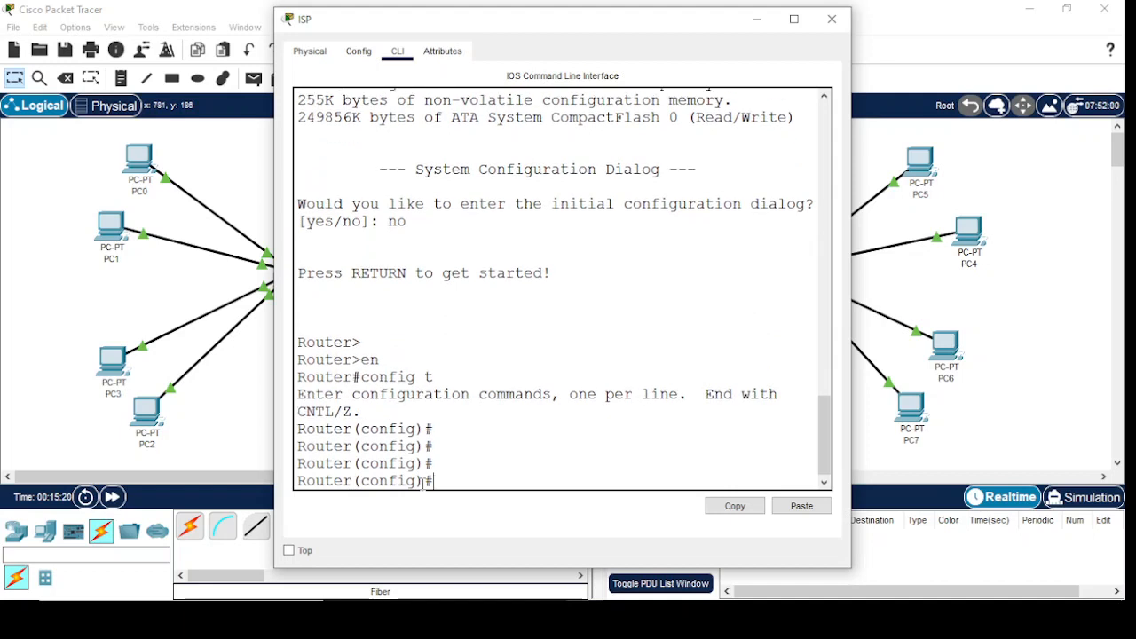
Set the hostname of the ISP router to ISP and dismiss the Microsoft account notification
{"action": "type", "text": "ho"}
{"action": "key", "text": "Tab"}
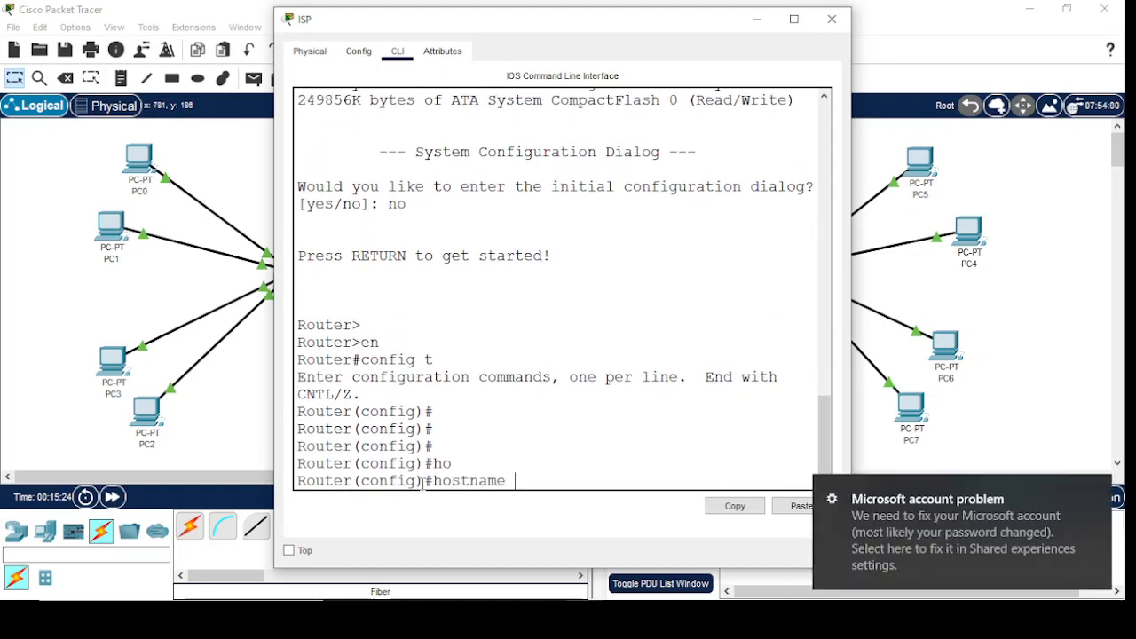
{"action": "type", "text": "ISP"}
{"action": "key", "text": "Return"}
{"action": "key", "text": "Return"}
{"action": "key", "text": "Return"}
{"action": "key", "text": "Return"}
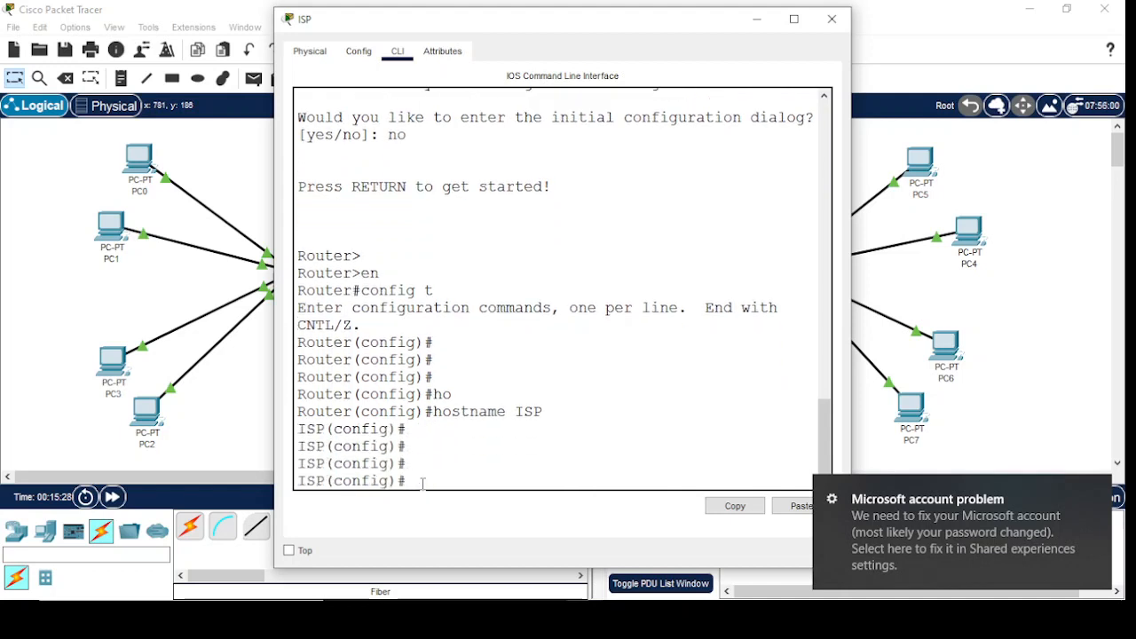
{"action": "left_click", "coordinate": [1099, 492]}
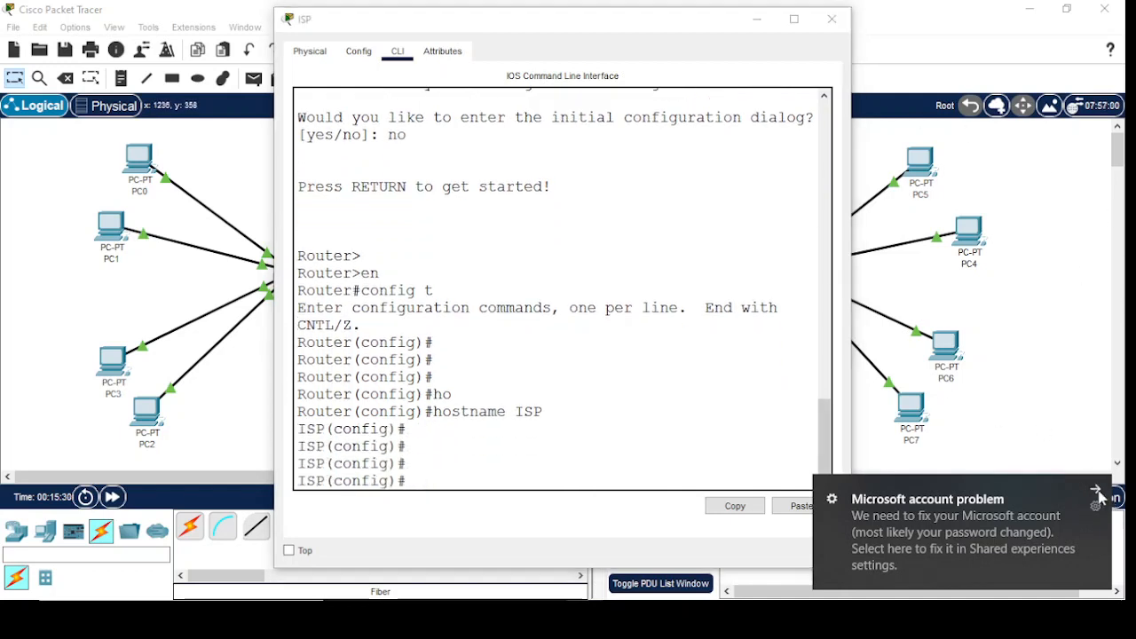
{"action": "left_click", "coordinate": [381, 480]}
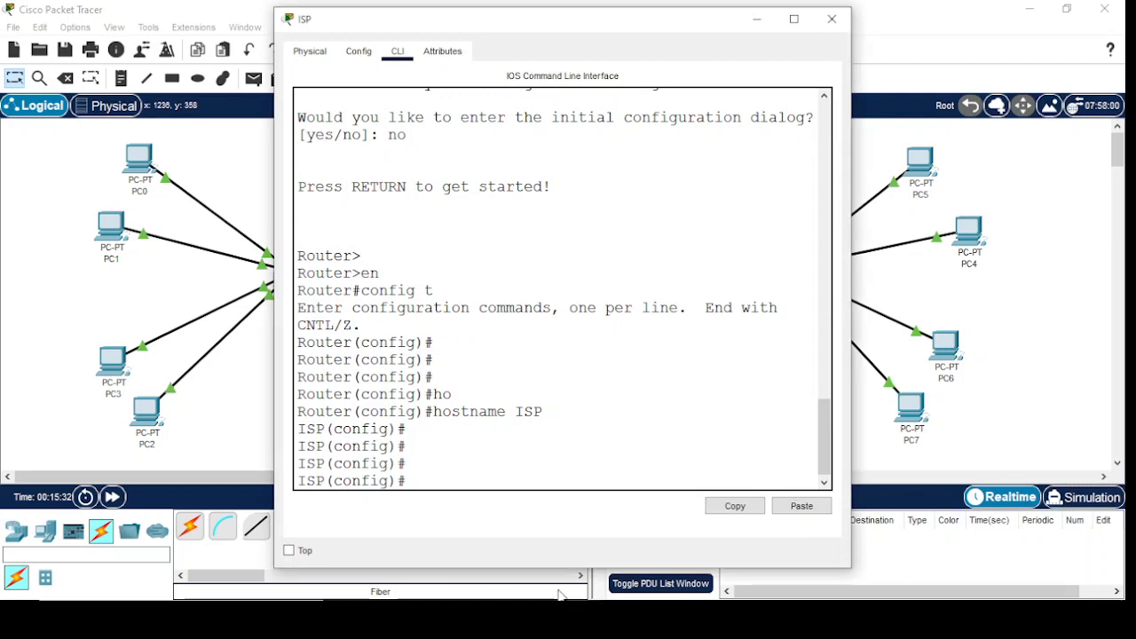
Create the subinterface gigabitEthernet 0/1.30 on the ISP router and enter its configuration mode
{"action": "type", "text": "inter"}
{"action": "key", "text": "Tab"}
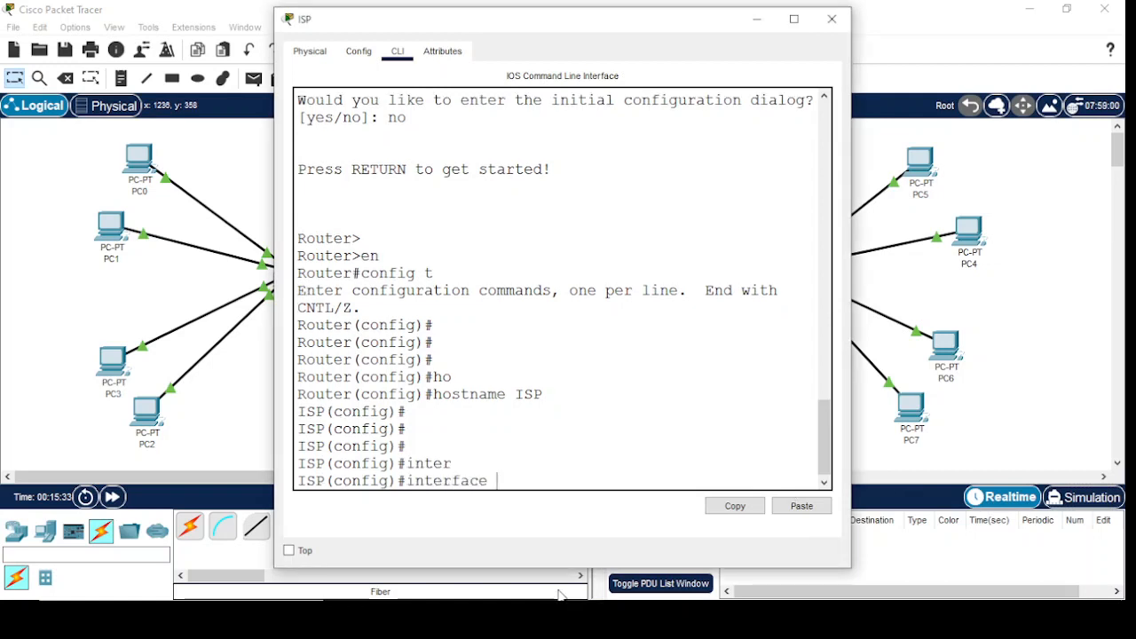
{"action": "type", "text": "gi"}
{"action": "key", "text": "Tab"}
{"action": "type", "text": "0/1"}
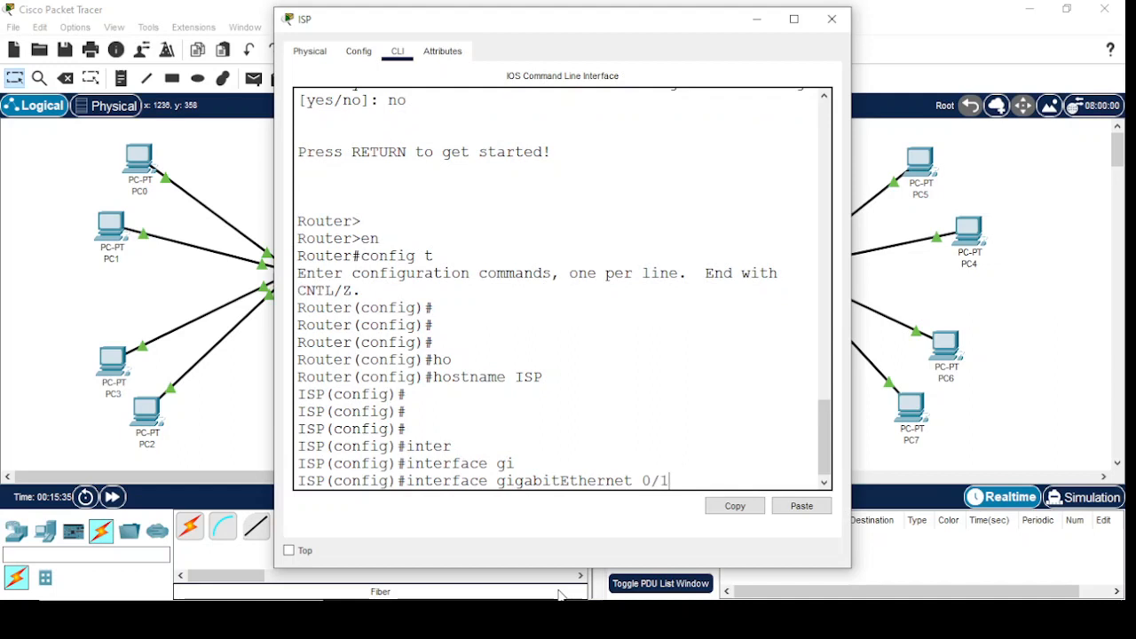
{"action": "type", "text": "."}
{"action": "type", "text": "10"}
{"action": "key", "text": "BackSpace"}
{"action": "key", "text": "BackSpace"}
{"action": "type", "text": "30"}
{"action": "key", "text": "Return"}
{"action": "key", "text": "Return"}
{"action": "key", "text": "Return"}
Set the encapsulation of subinterface gigabitEthernet 0/1.30 to dot1Q 30
{"action": "type", "text": "en"}
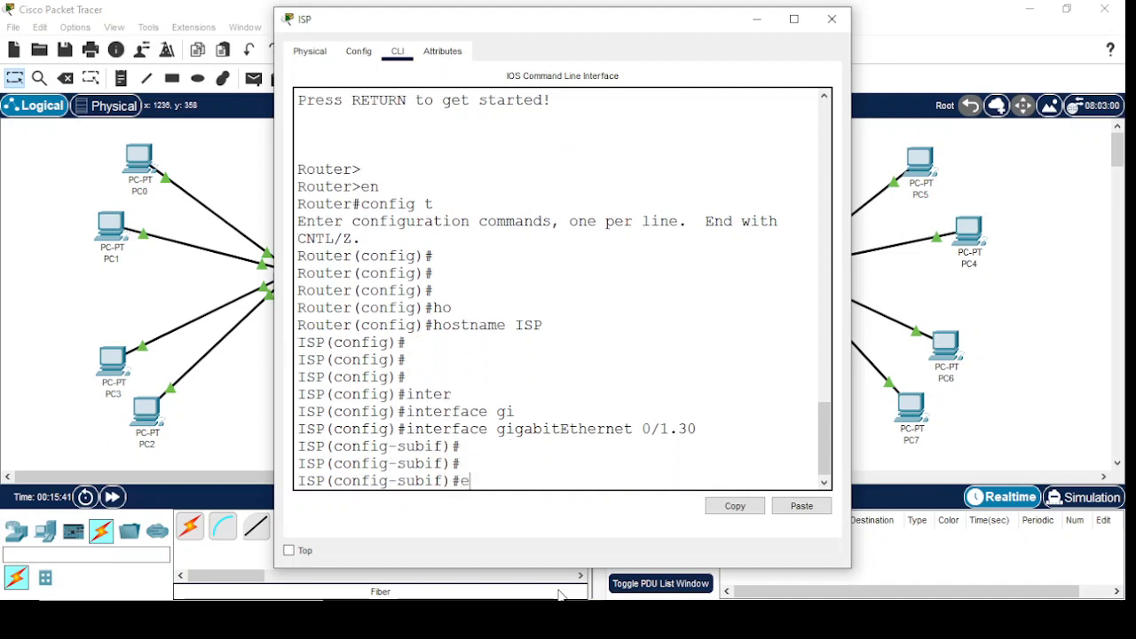
{"action": "key", "text": "Tab"}
{"action": "type", "text": "30"}
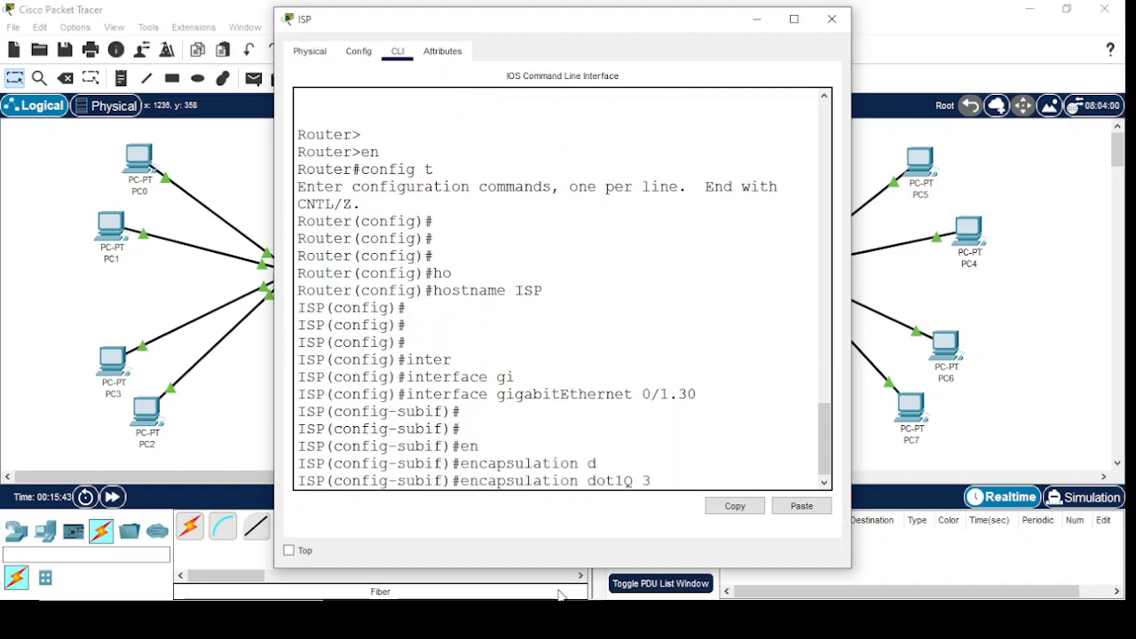
{"action": "key", "text": "Return"}
Assign IP address 172.168.30.1 with mask 255.255.255.0 to subinterface gigabitEthernet 0/1.30 and return to global configuration mode
{"action": "type", "text": "ip ad"}
{"action": "key", "text": "Tab"}
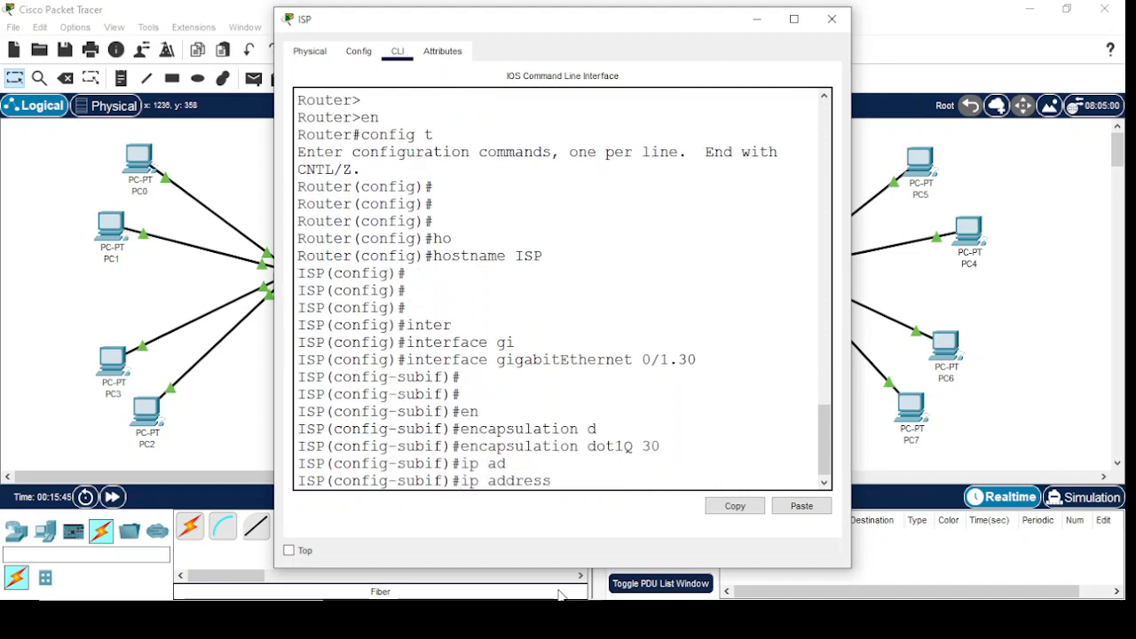
{"action": "type", "text": "172.168.30.1 255.25"}
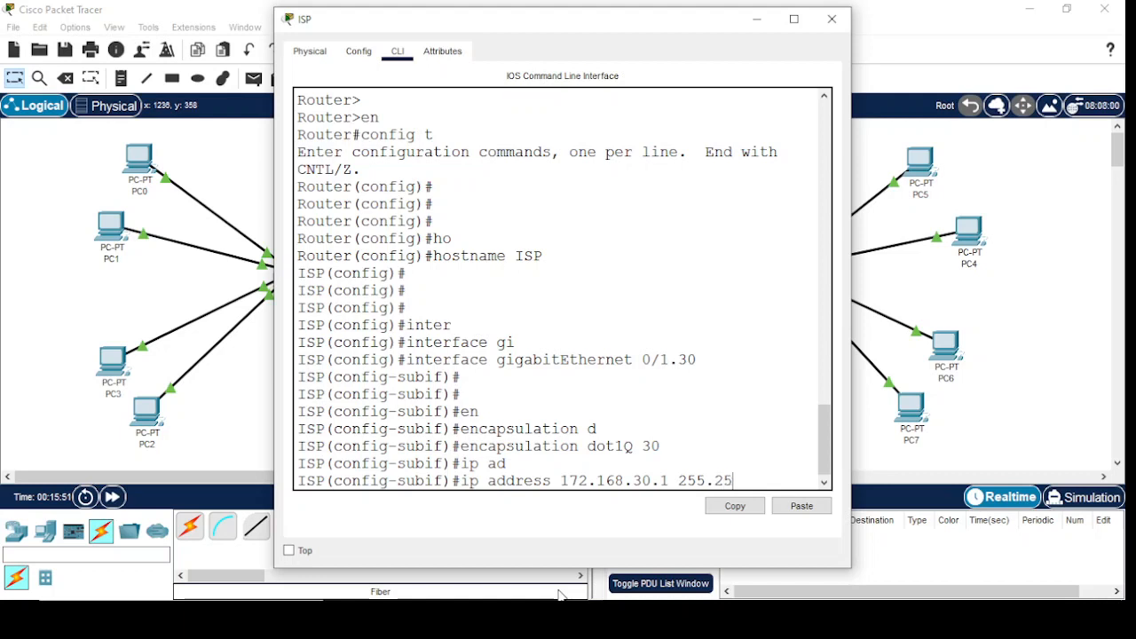
{"action": "type", "text": "5.255.0"}
{"action": "key", "text": "Return"}
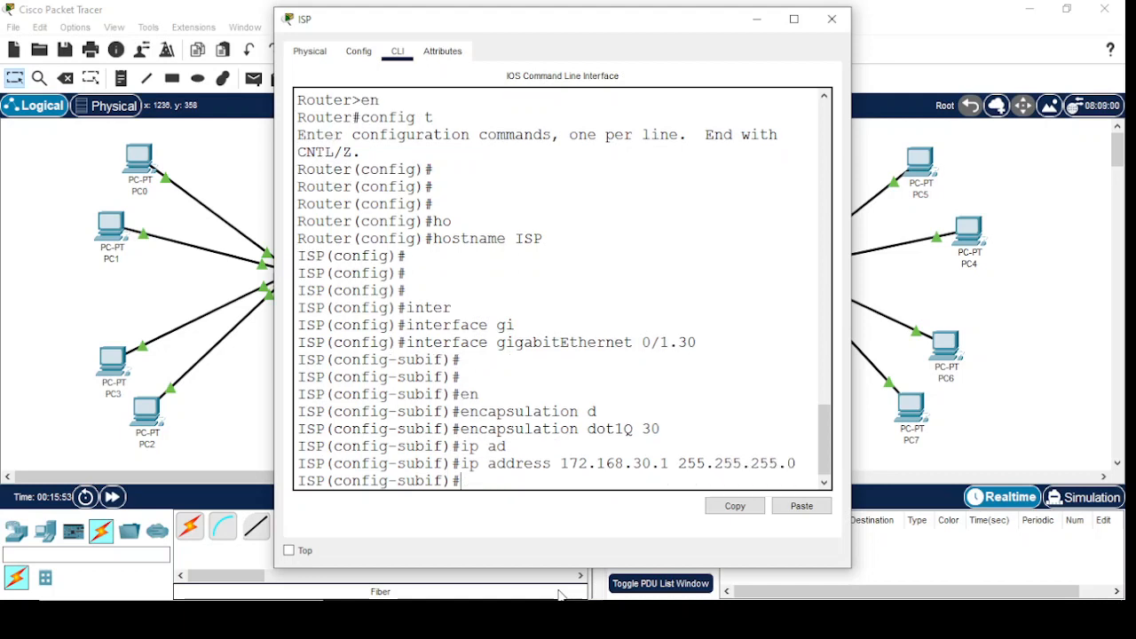
{"action": "type", "text": "exit"}
{"action": "key", "text": "Return"}
Create the subinterface gigabitEthernet 0/1.40 on the ISP router and enter its configuration mode
{"action": "type", "text": "inter"}
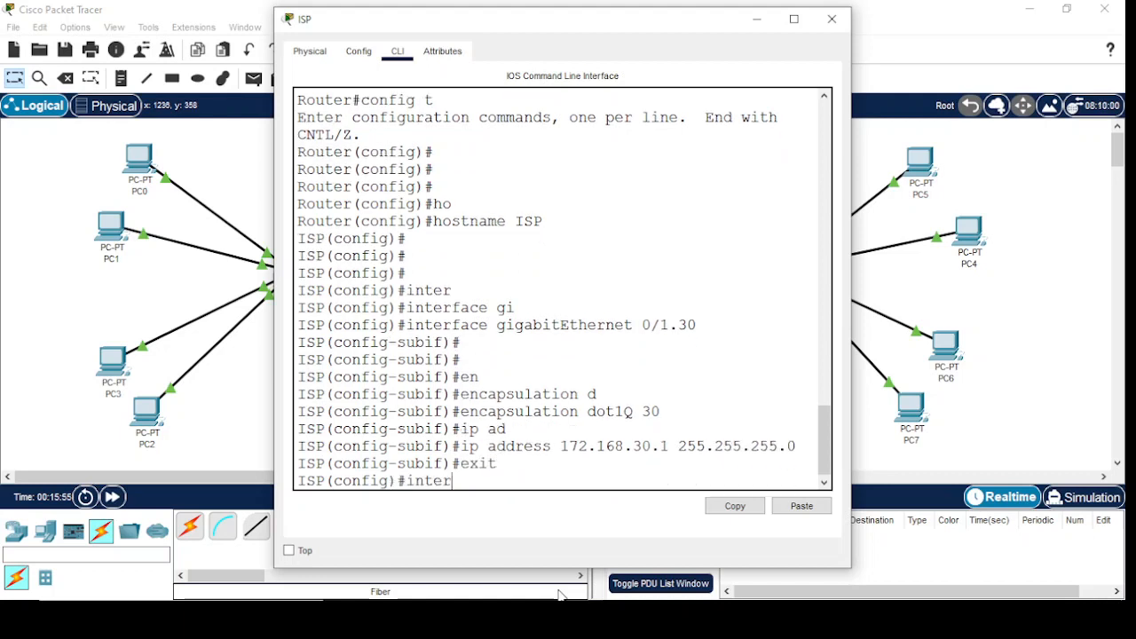
{"action": "key", "text": "Tab"}
{"action": "type", "text": "gi"}
{"action": "key", "text": "Tab"}
{"action": "type", "text": "0/"}
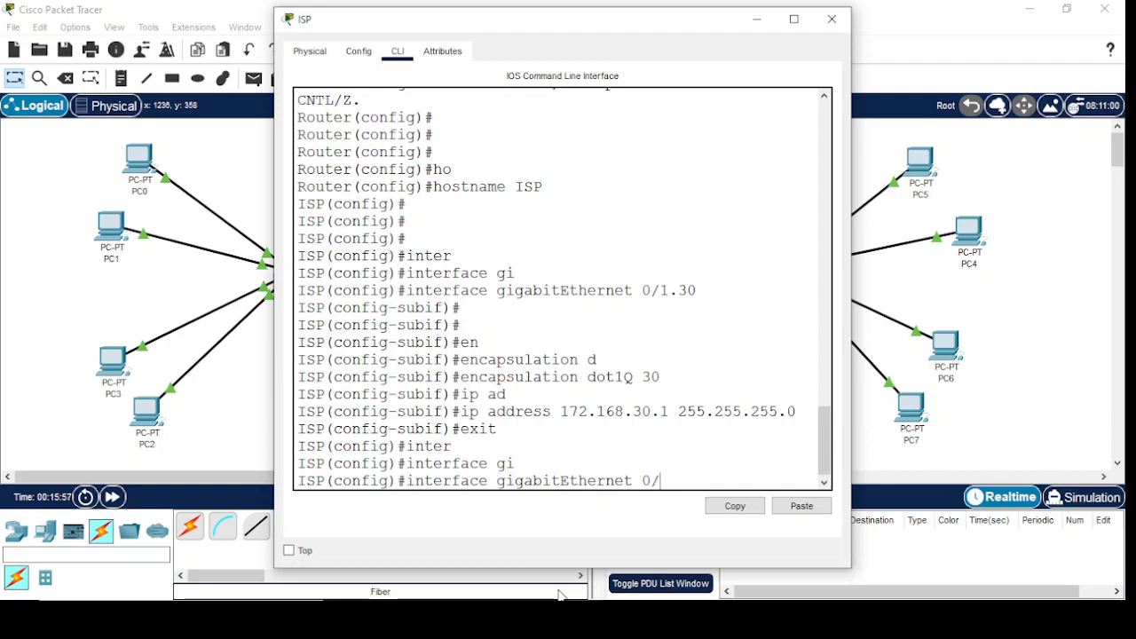
{"action": "type", "text": "1."}
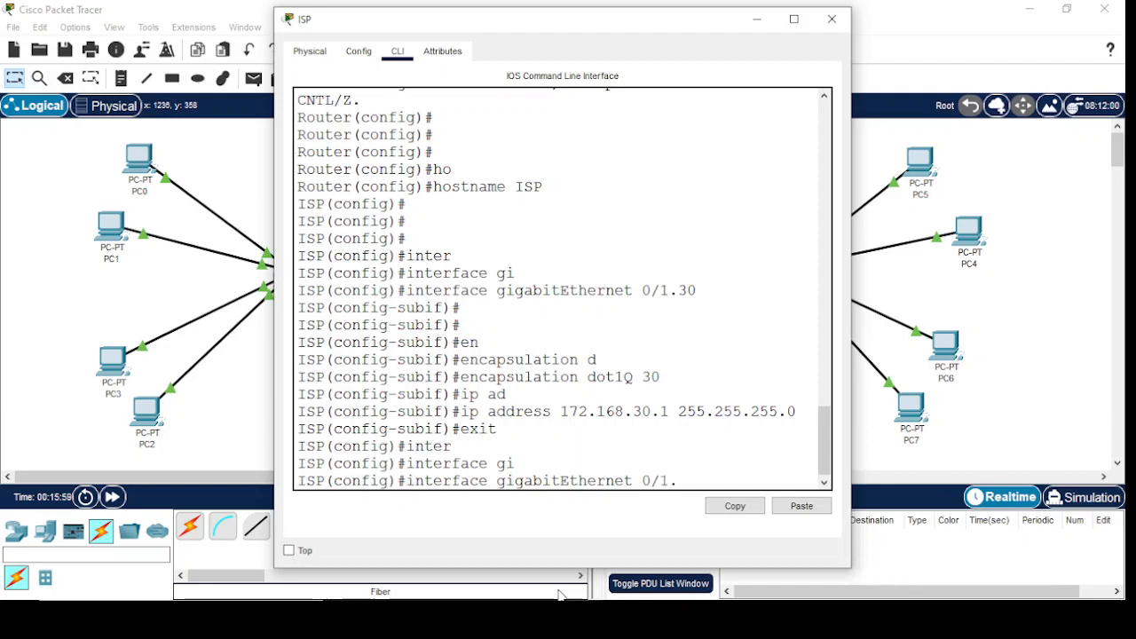
{"action": "type", "text": "40"}
{"action": "key", "text": "Return"}
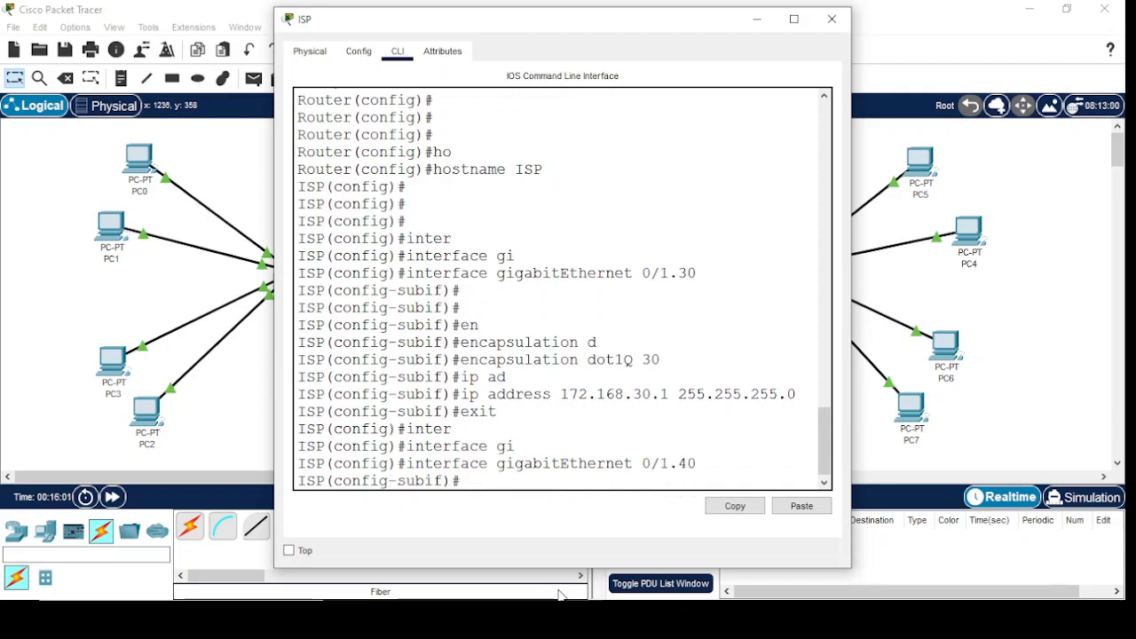
Set the encapsulation of subinterface gigabitEthernet 0/1.40 to dot1Q 40
{"action": "type", "text": "en"}
{"action": "key", "text": "Tab"}
{"action": "type", "text": "d"}
{"action": "key", "text": "Tab"}
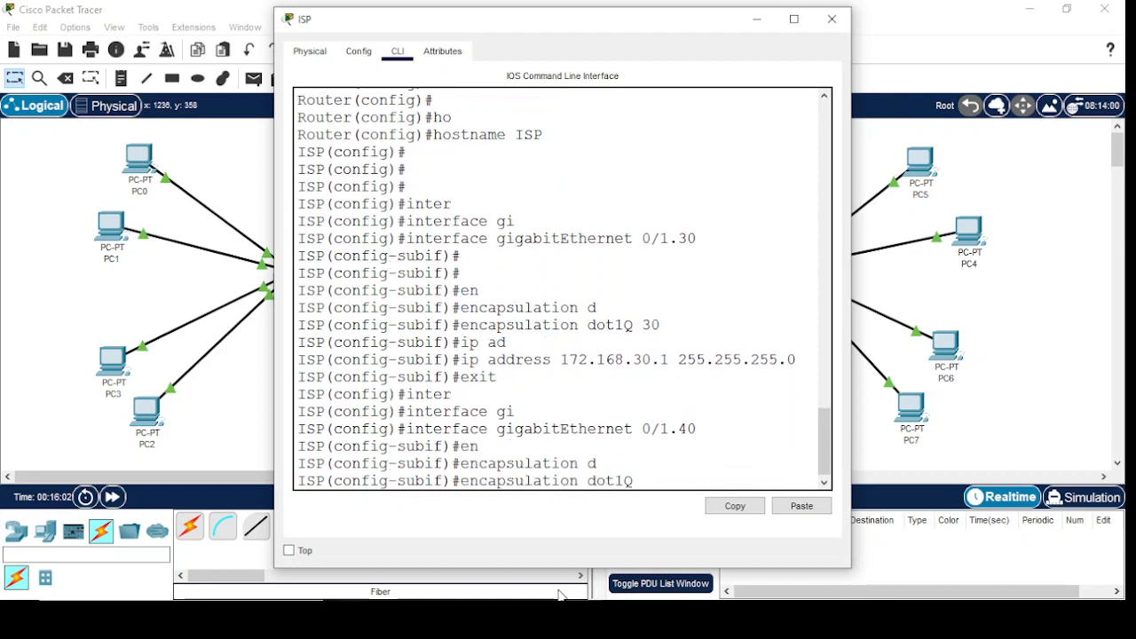
{"action": "type", "text": "40"}
{"action": "key", "text": "Return"}
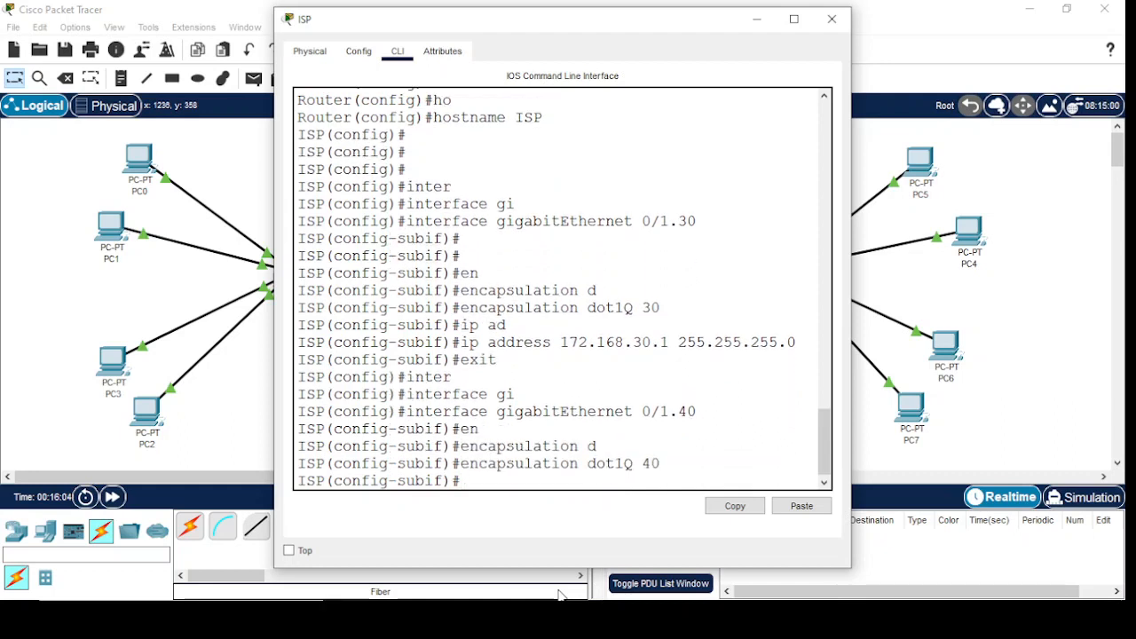
Assign IP address 192.168.40.1 with mask 255.255.255.0 to subinterface gigabitEthernet 0/1.40 and return to global configuration mode
{"action": "type", "text": "ip ad"}
{"action": "key", "text": "Tab"}
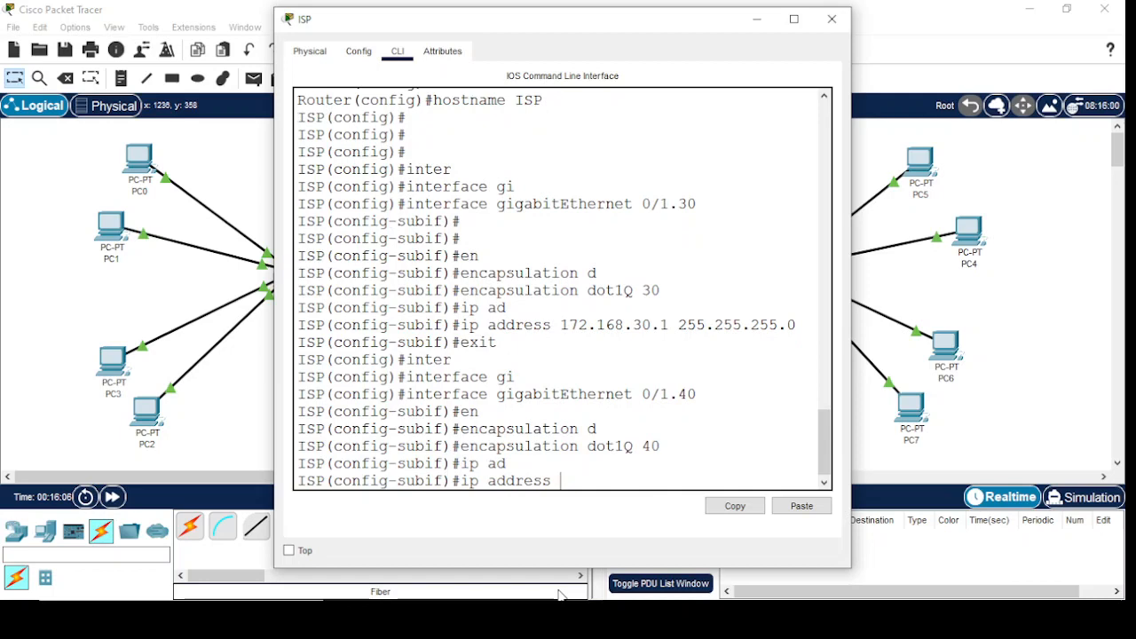
{"action": "type", "text": "192.168.40"}
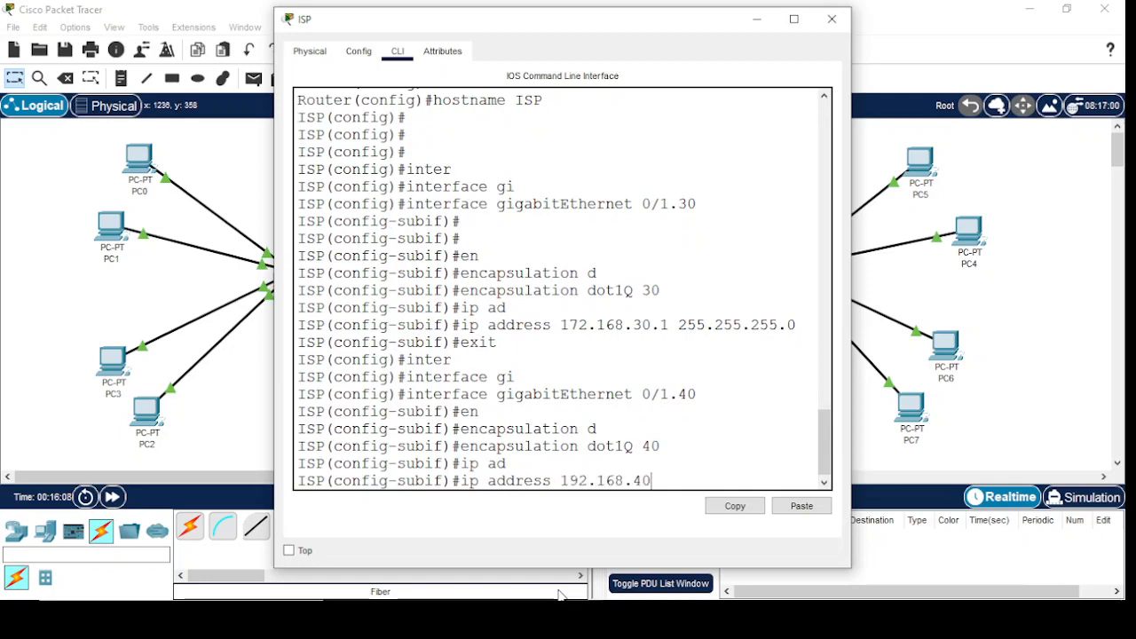
{"action": "type", "text": ".1 255.255.255.0"}
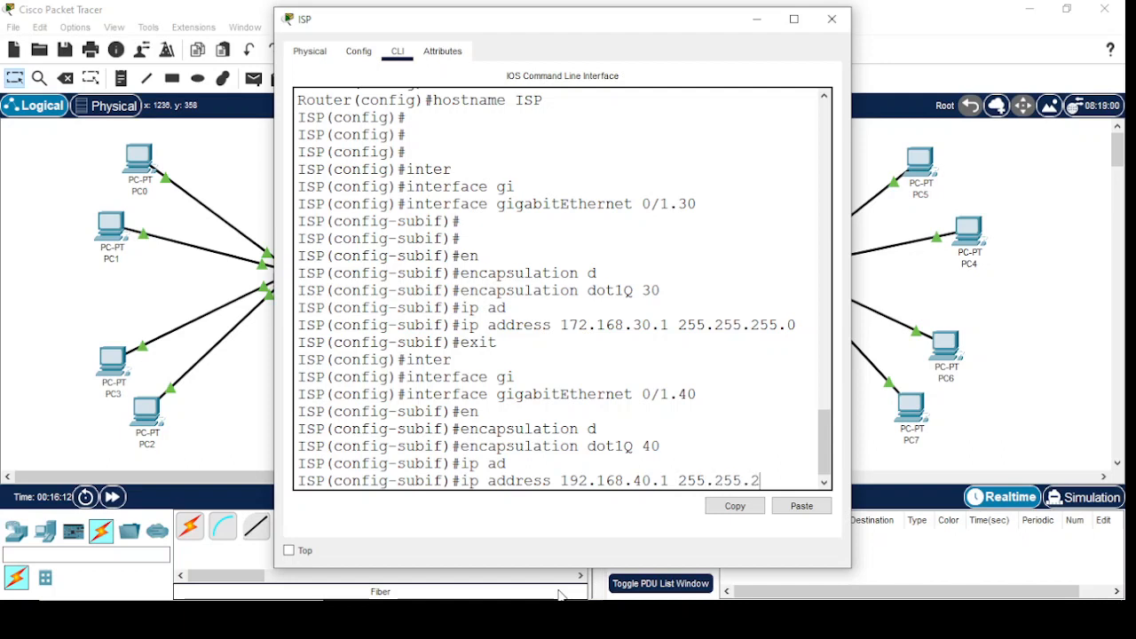
{"action": "key", "text": "Return"}
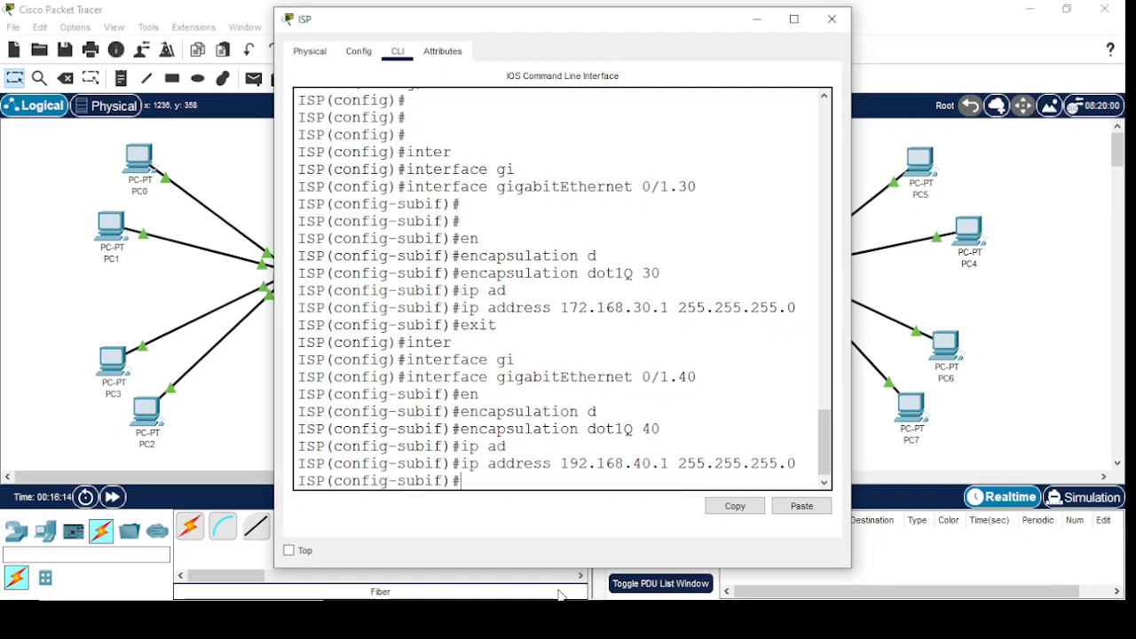
{"action": "type", "text": "exit"}
{"action": "key", "text": "Return"}
Enable the physical interface gigabitEthernet 0/1 on the ISP router with no shutdown, then exit interface configuration
{"action": "type", "text": "inter"}
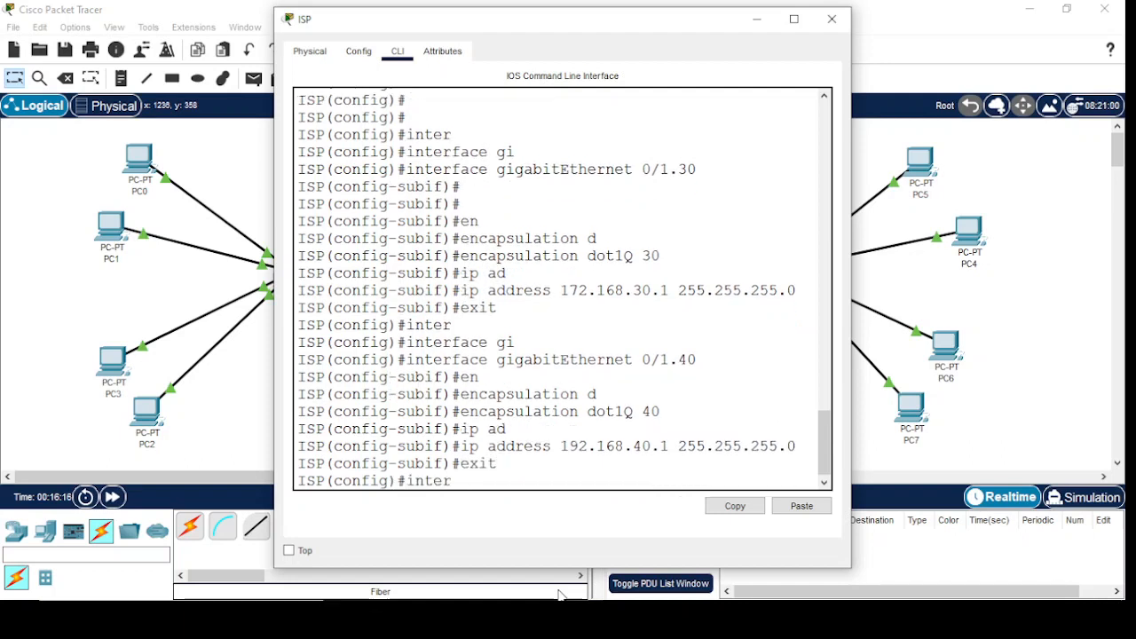
{"action": "key", "text": "Tab"}
{"action": "type", "text": "gi"}
{"action": "key", "text": "Tab"}
{"action": "type", "text": "0/1"}
{"action": "key", "text": "Return"}
{"action": "type", "text": "no shu"}
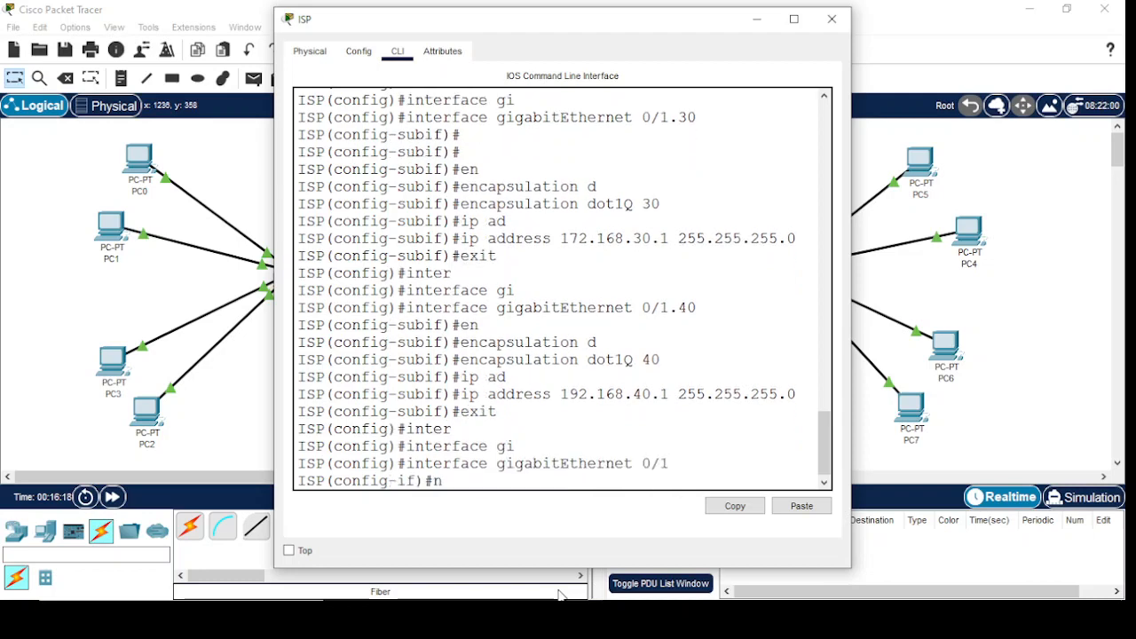
{"action": "key", "text": "Tab"}
{"action": "key", "text": "Return"}
{"action": "key", "text": "Return"}
{"action": "key", "text": "Return"}
{"action": "key", "text": "Return"}
{"action": "type", "text": "exit"}
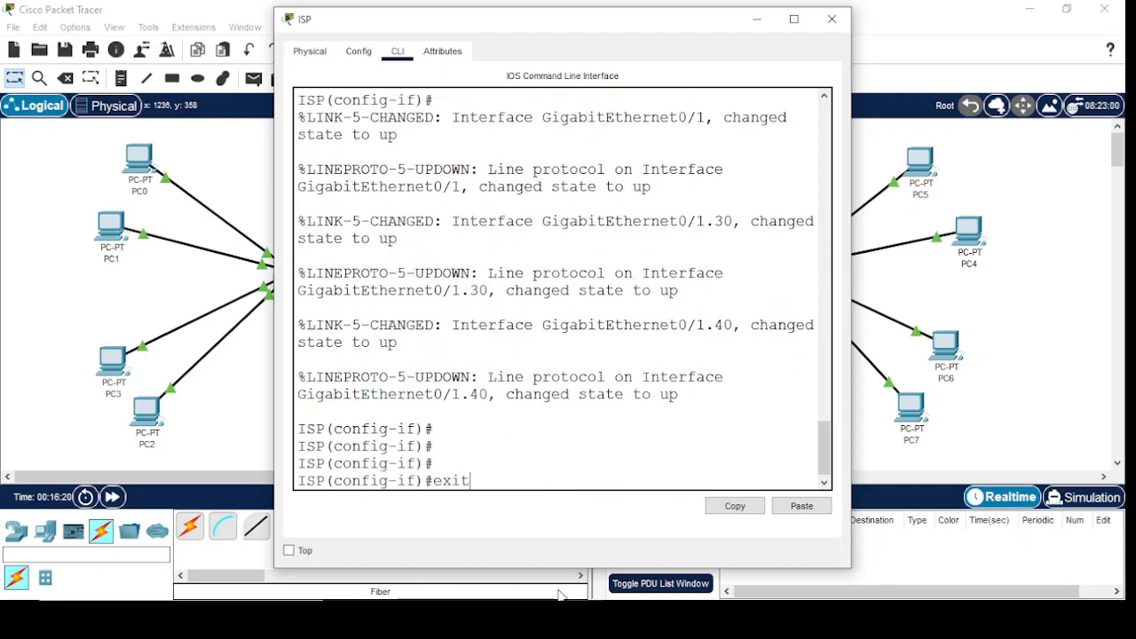
{"action": "key", "text": "Return"}
Assign IP address 67.1.1.2 with mask 255.255.255.0 to interface gigabitEthernet 0/0 on the ISP router
{"action": "type", "text": "inter"}
{"action": "key", "text": "Tab"}
{"action": "type", "text": "gi"}
{"action": "key", "text": "Tab"}
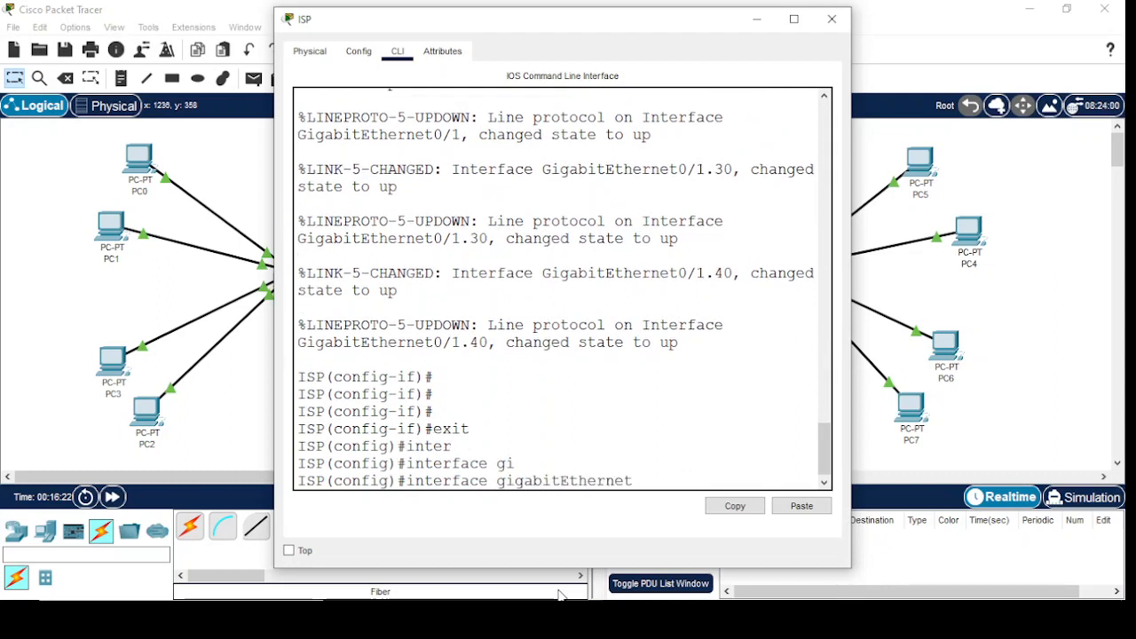
{"action": "type", "text": "0/0"}
{"action": "key", "text": "Return"}
{"action": "key", "text": "Return"}
{"action": "key", "text": "Return"}
{"action": "key", "text": "Return"}
{"action": "type", "text": "i"}
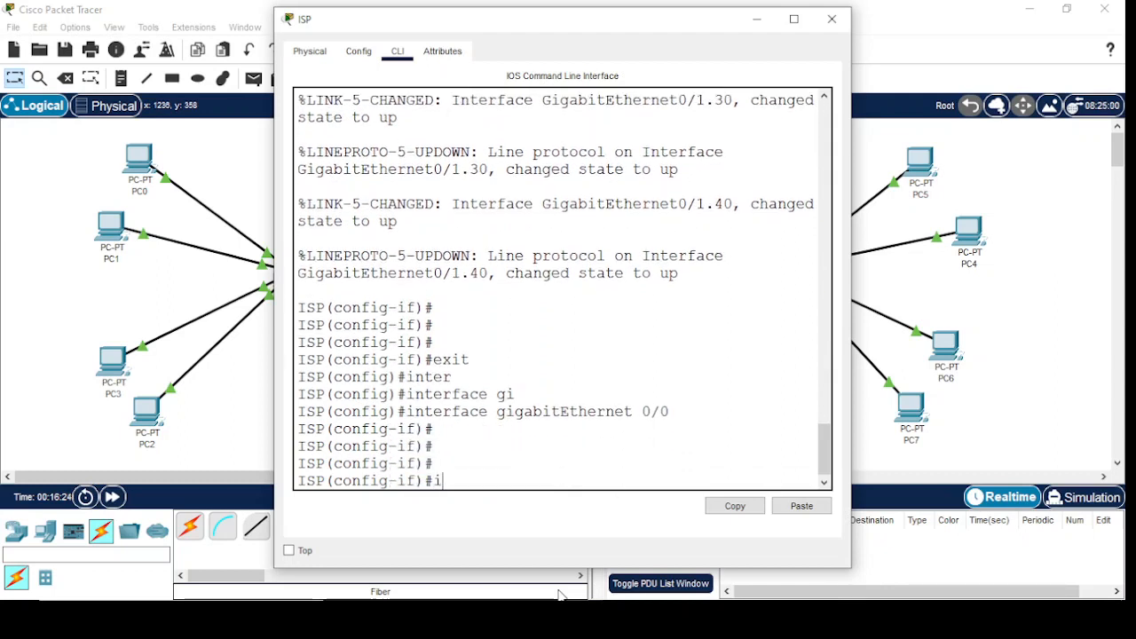
{"action": "type", "text": "p ad"}
{"action": "key", "text": "Tab"}
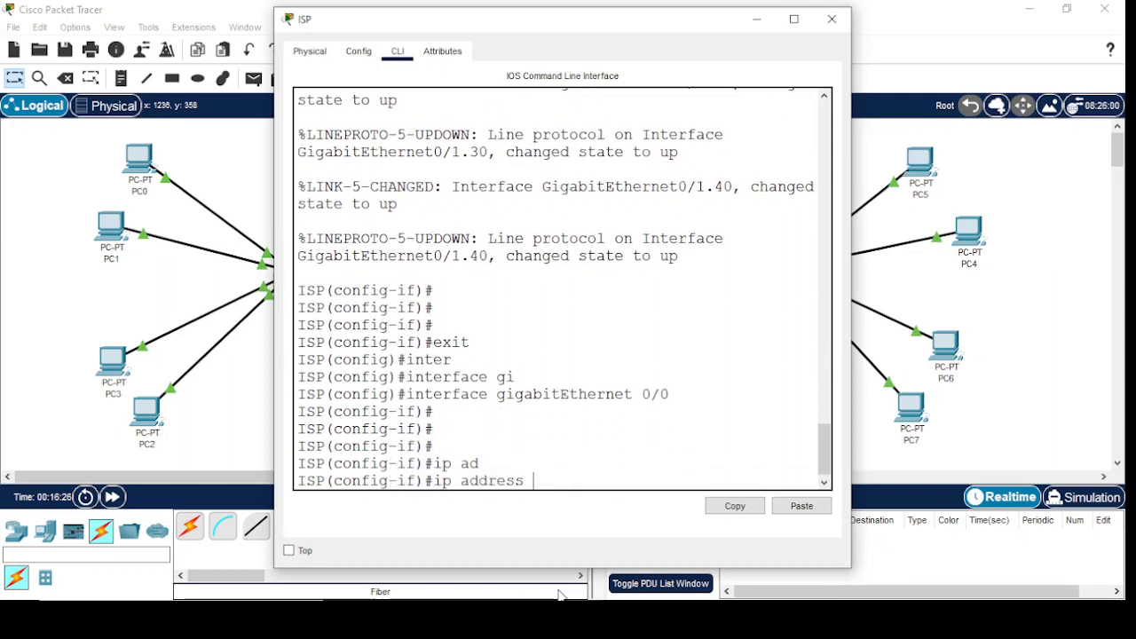
{"action": "type", "text": "67.1.1.2 255.255.25"}
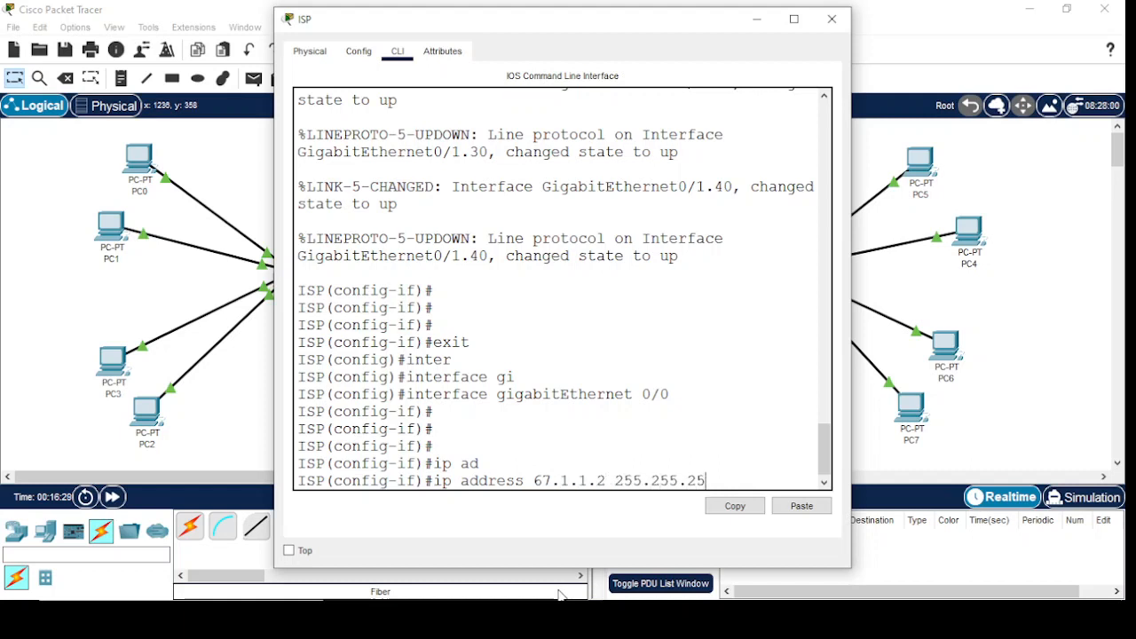
{"action": "type", "text": "5.0"}
{"action": "key", "text": "Return"}
{"action": "key", "text": "Return"}
{"action": "key", "text": "Return"}
Enable interface gigabitEthernet 0/0 with no shutdown and return to global configuration mode
{"action": "type", "text": "no"}
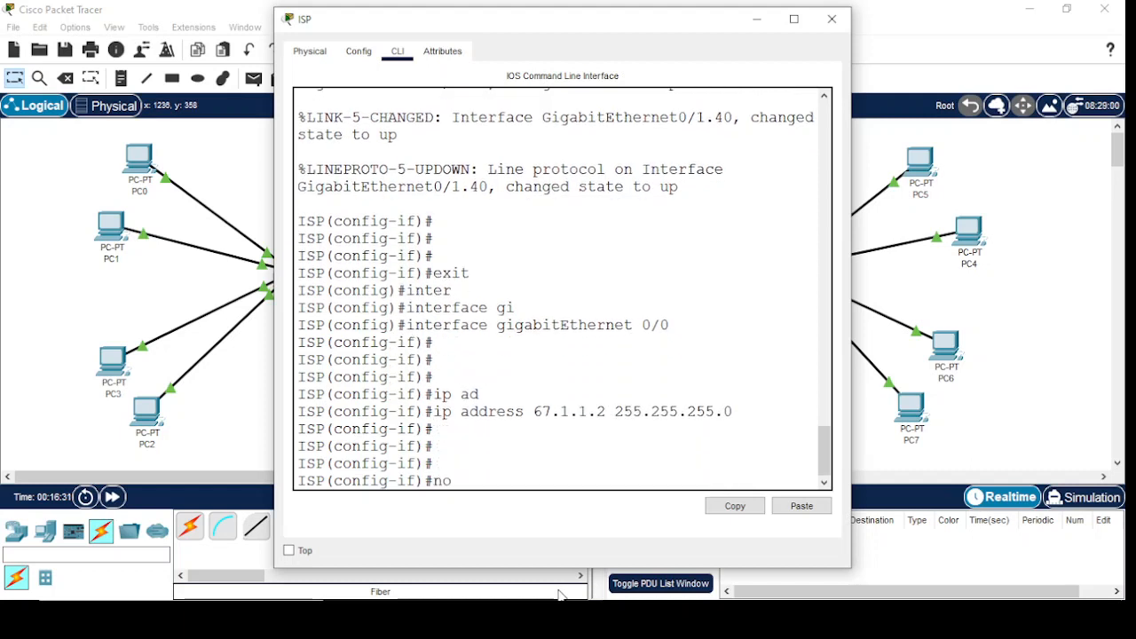
{"action": "type", "text": " shu"}
{"action": "key", "text": "Tab"}
{"action": "key", "text": "Return"}
{"action": "key", "text": "Return"}
{"action": "key", "text": "Return"}
{"action": "type", "text": "e"}
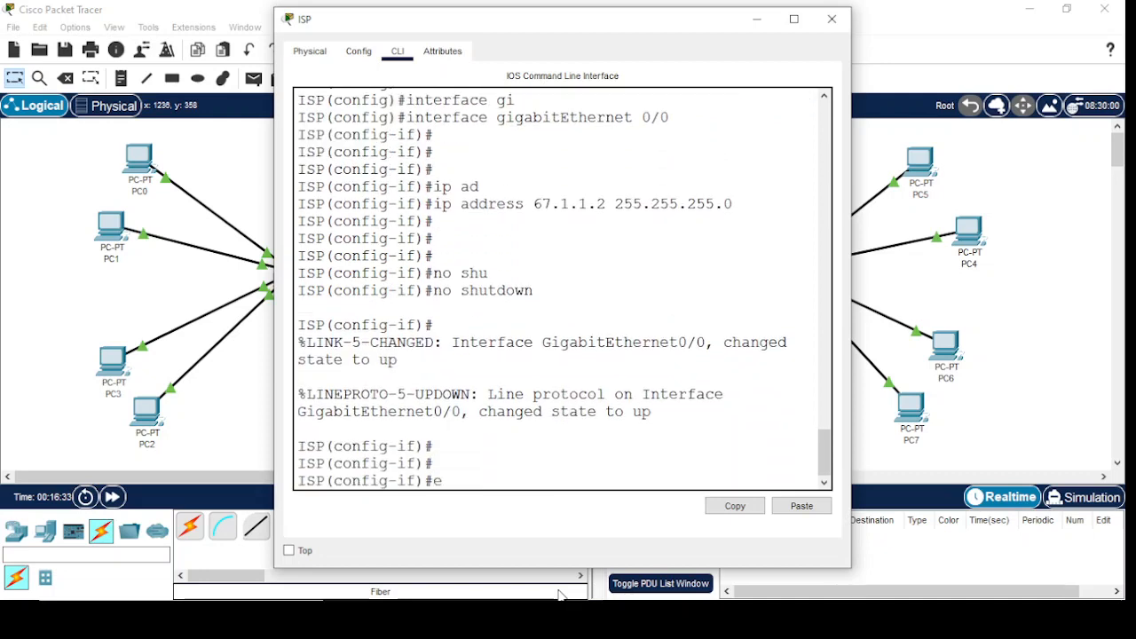
{"action": "type", "text": "xit"}
{"action": "key", "text": "Return"}
{"action": "key", "text": "Return"}
{"action": "key", "text": "Return"}
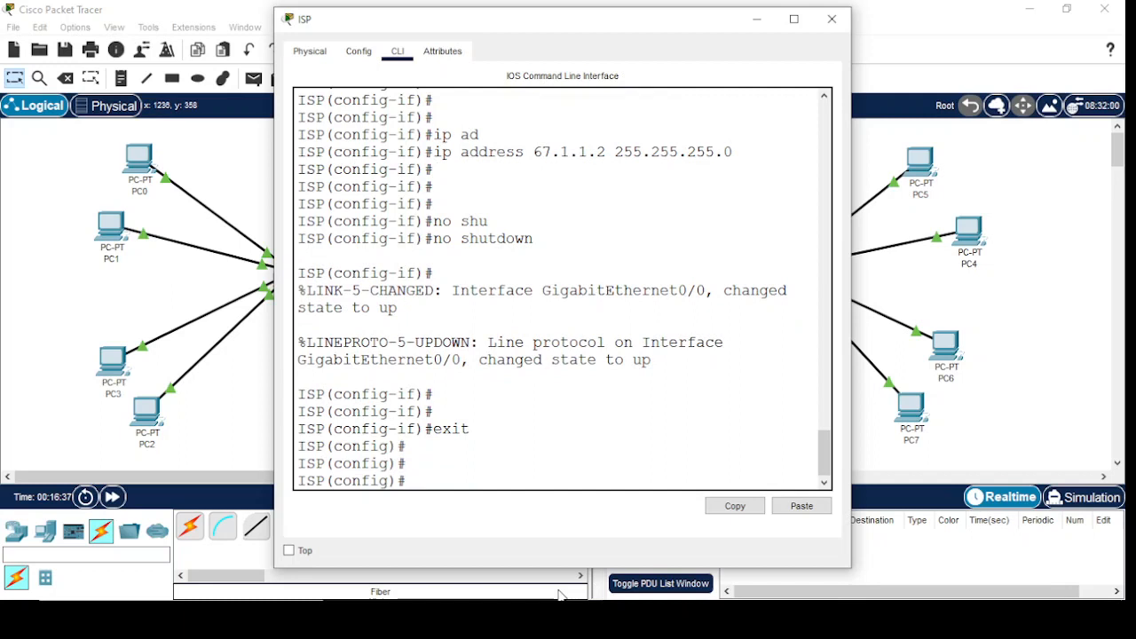
Add a static route on the ISP router to 192.168.0.0 255.255.0.0 via next hop 67.1.1.1
{"action": "type", "text": "ip rout"}
{"action": "key", "text": "Tab"}
{"action": "type", "text": "e"}
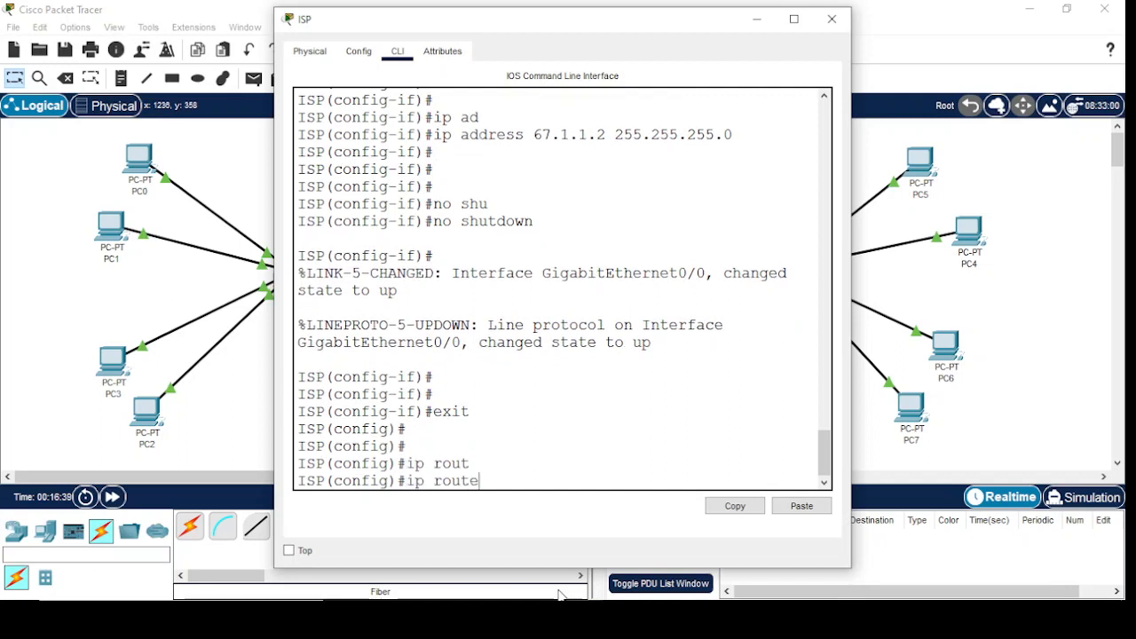
{"action": "key", "text": "Tab"}
{"action": "type", "text": "192."}
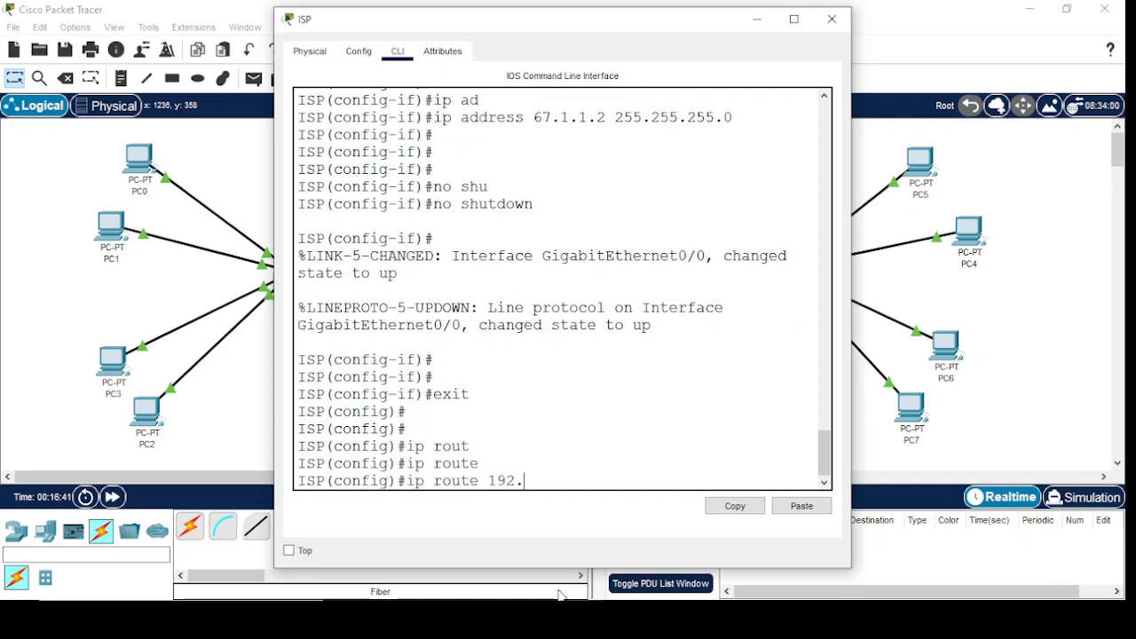
{"action": "type", "text": "168."}
{"action": "type", "text": "10."}
{"action": "key", "text": "BackSpace"}
{"action": "key", "text": "BackSpace"}
{"action": "type", "text": "0.0 255.255."}
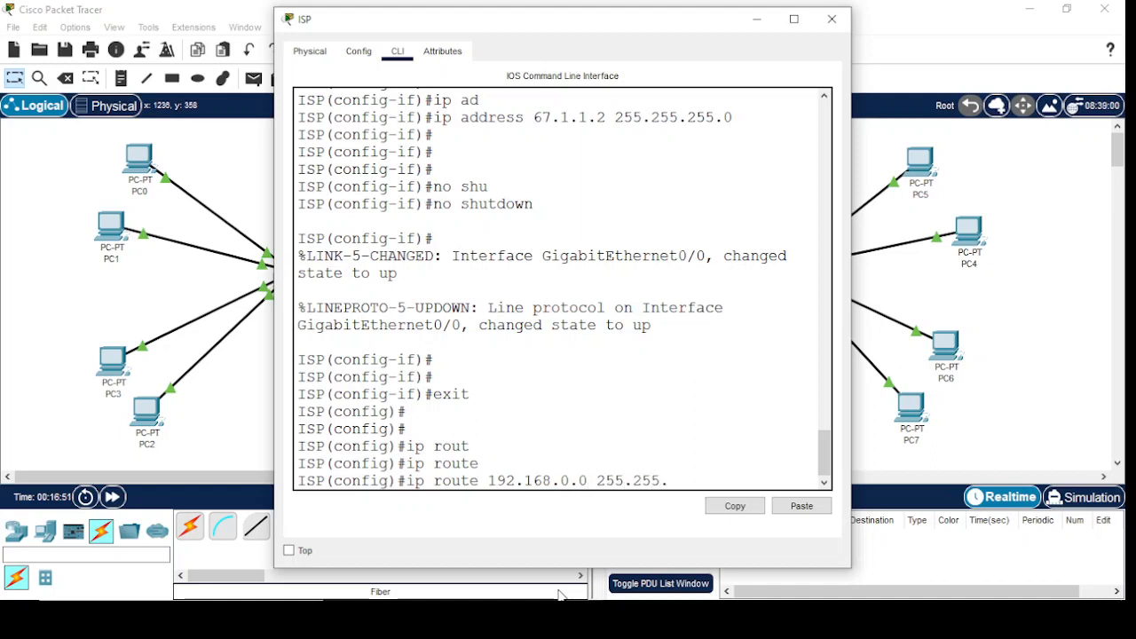
{"action": "type", "text": "0.0 67.1.1.1"}
{"action": "key", "text": "Return"}
{"action": "key", "text": "Return"}
{"action": "key", "text": "Return"}
{"action": "key", "text": "Return"}
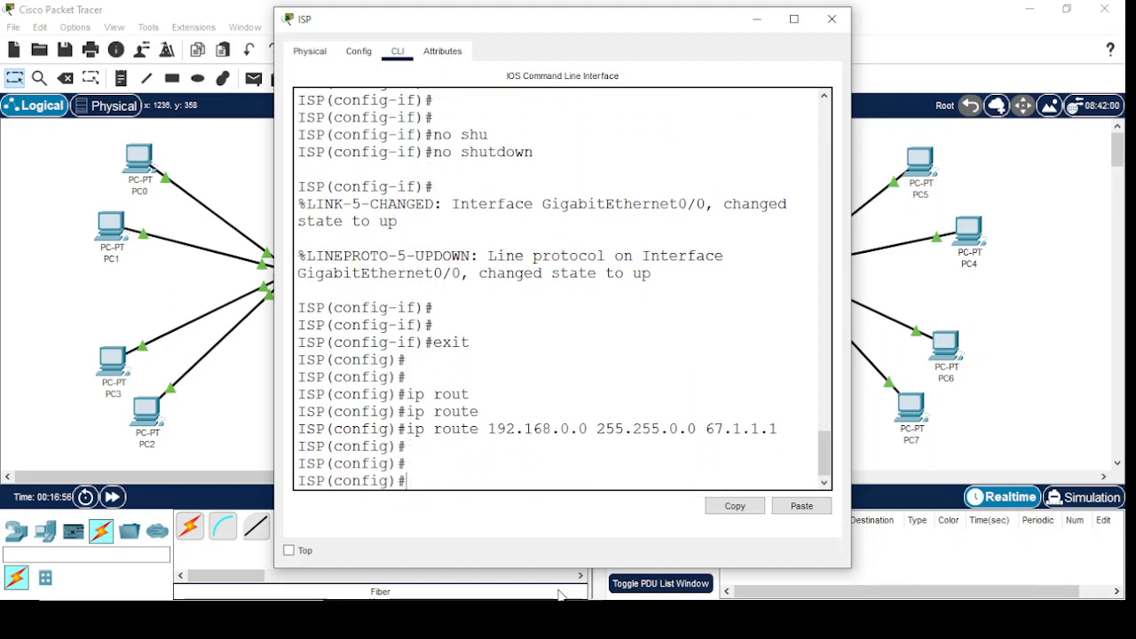
Exit global configuration mode on the ISP router and minimize its window to show the topology
{"action": "type", "text": "exit"}
{"action": "key", "text": "Return"}
{"action": "key", "text": "Return"}
{"action": "key", "text": "Return"}
{"action": "key", "text": "Return"}
{"action": "key", "text": "Return"}
{"action": "key", "text": "Return"}
{"action": "key", "text": "Return"}
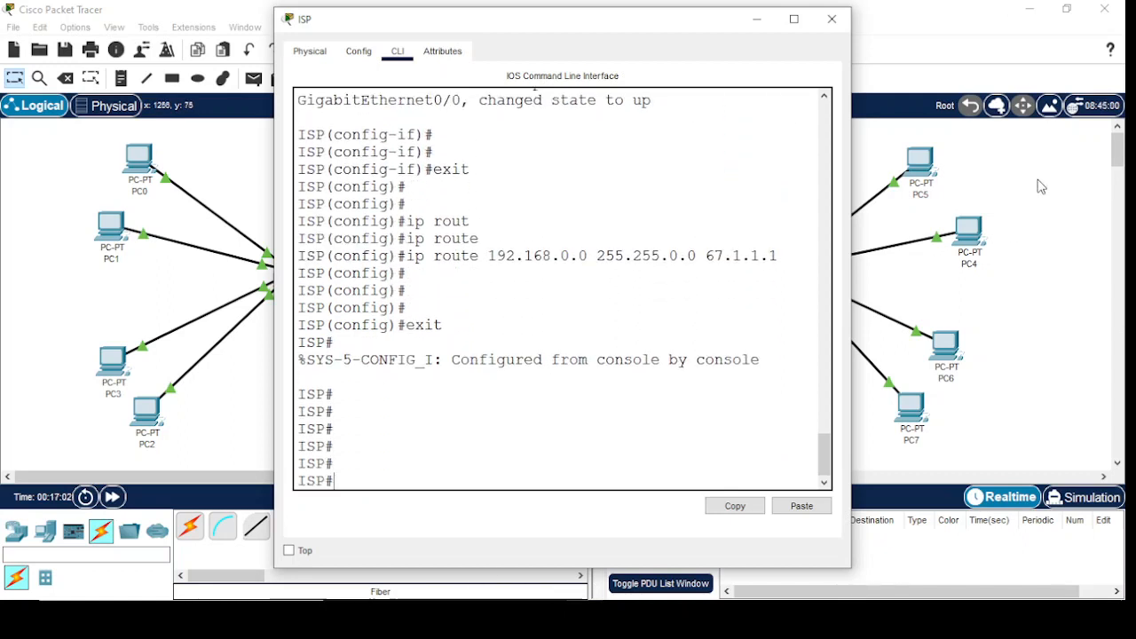
{"action": "left_click", "coordinate": [753, 18]}
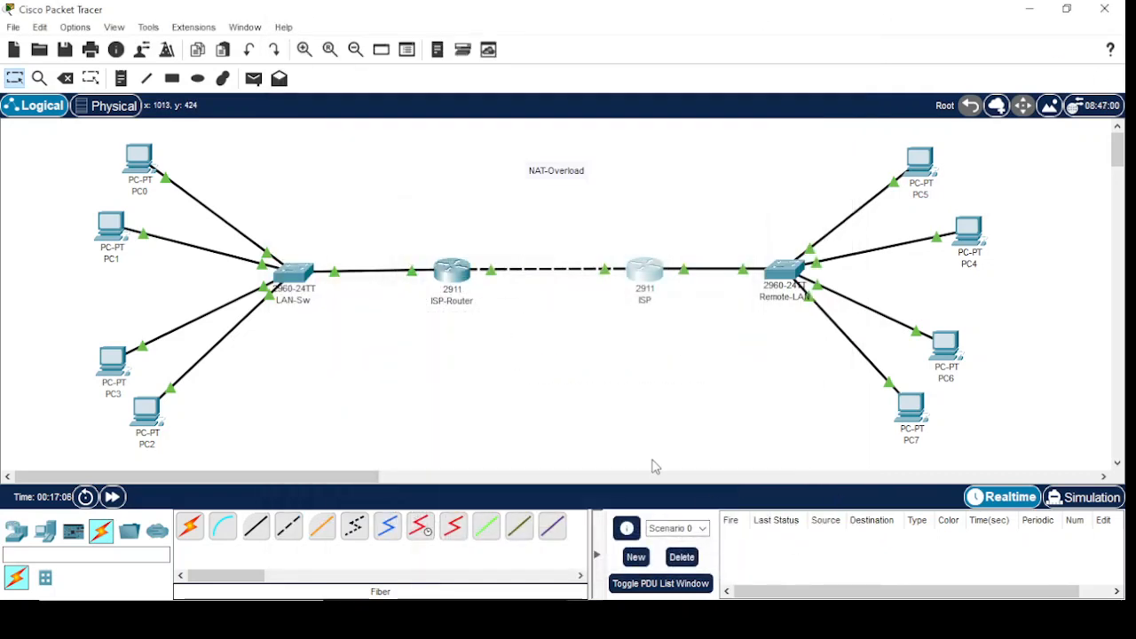
Place a note reading 67.1.1.1/24 above the router link, beside ISP-Router
{"action": "left_click", "coordinate": [121, 78]}
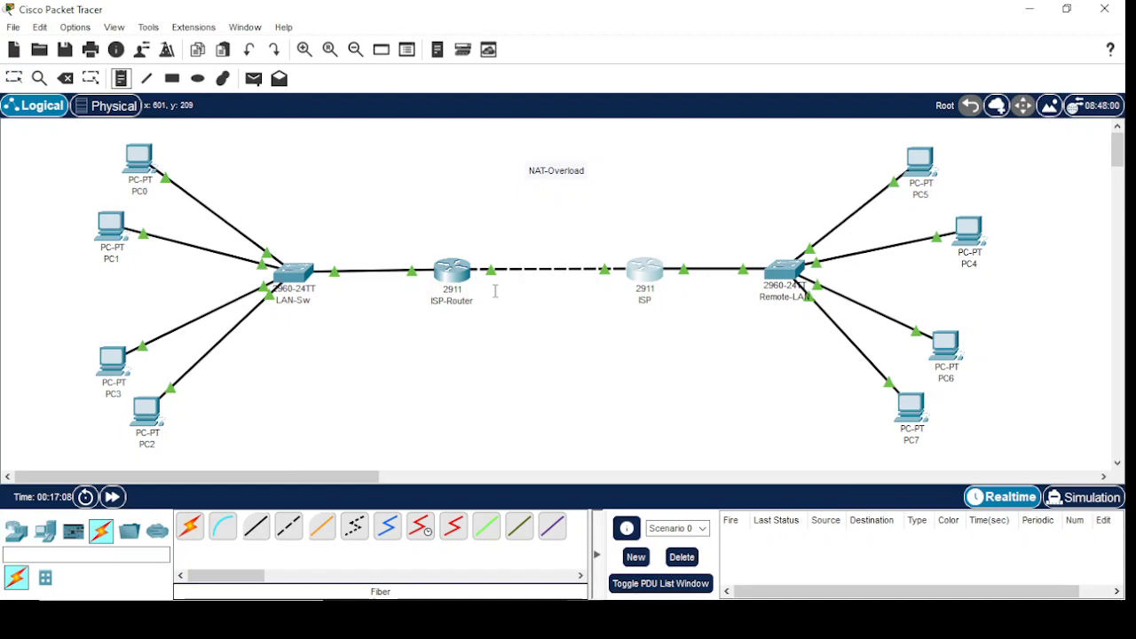
{"action": "left_click", "coordinate": [474, 247]}
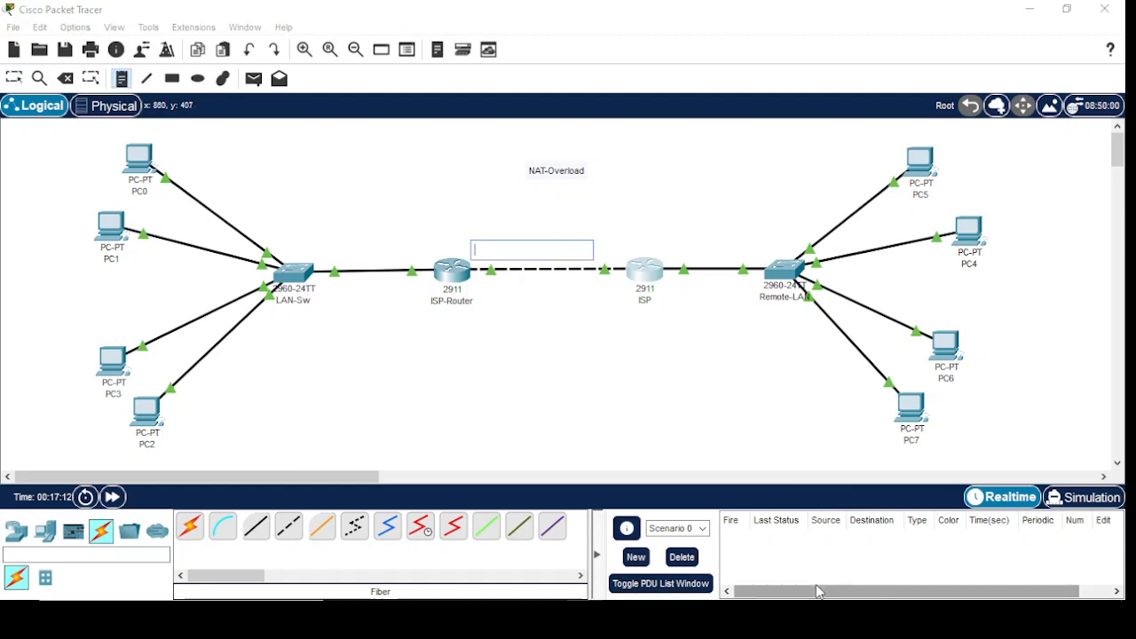
{"action": "type", "text": "67.1.1.1"}
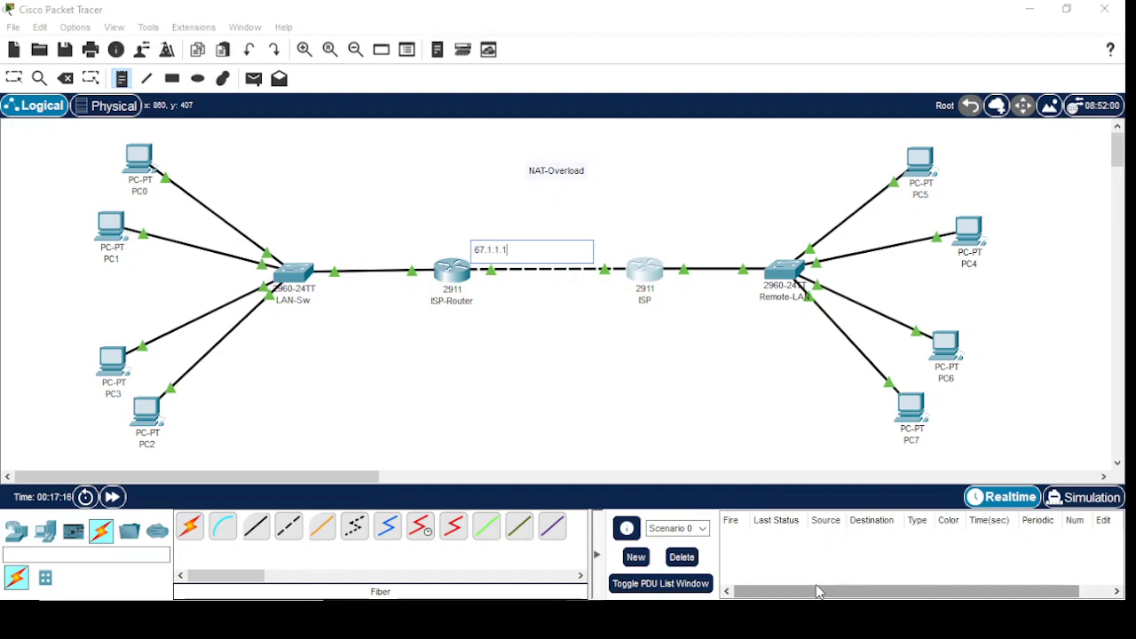
{"action": "type", "text": "/24"}
Place a note reading 67.1.1.2 below the router link, beside the ISP router
{"action": "left_click", "coordinate": [571, 285]}
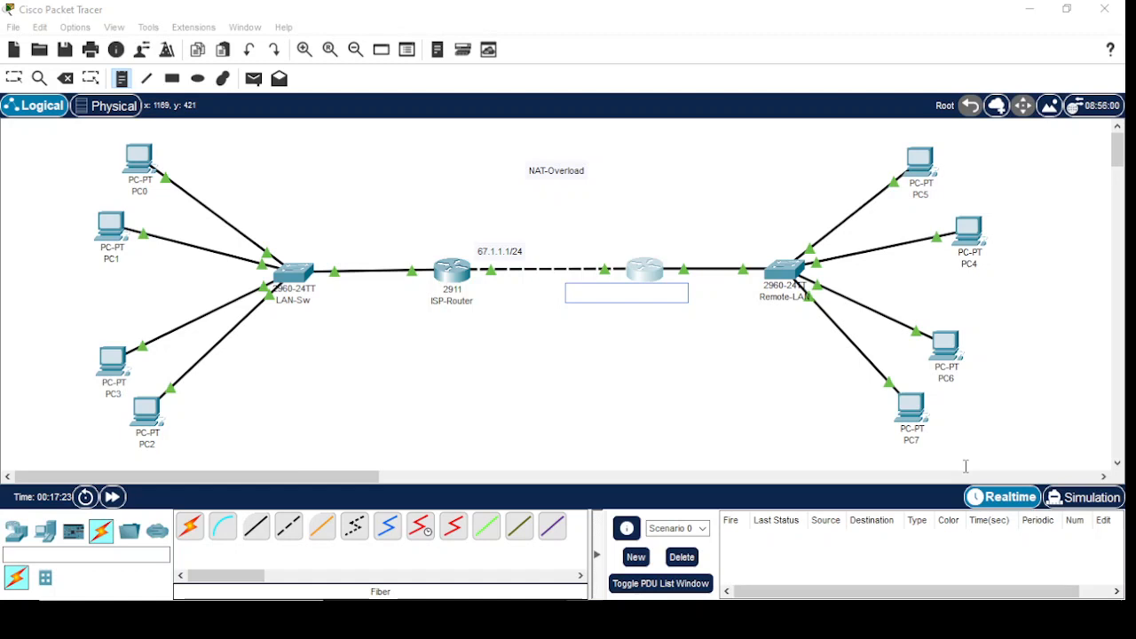
{"action": "type", "text": "67.1.1.2/24"}
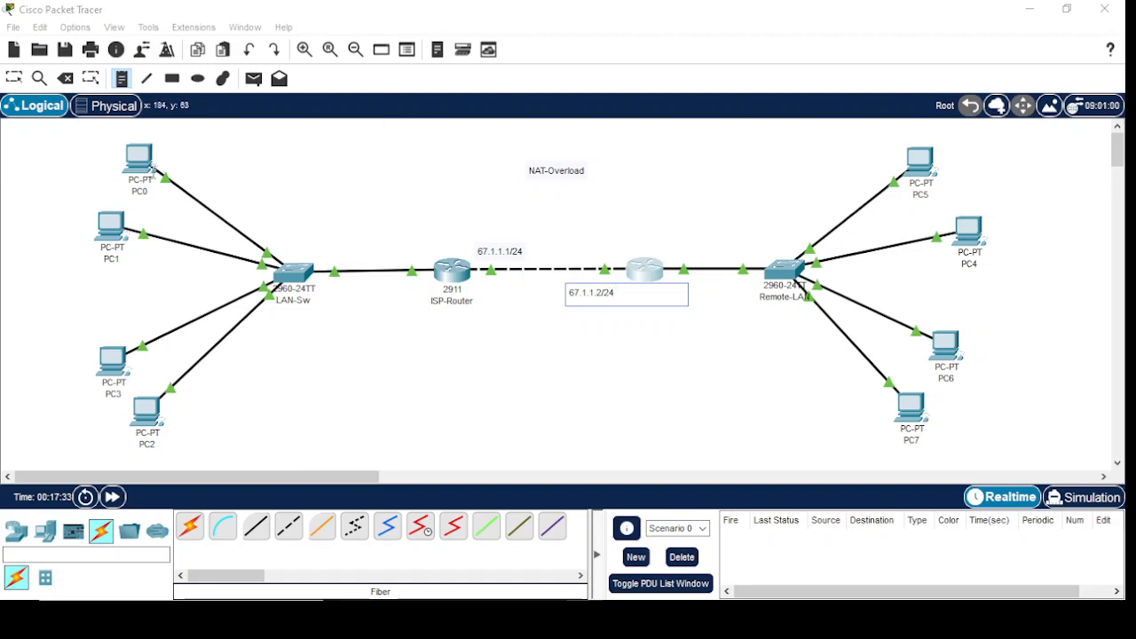
Place a two-line note reading Vlan 10 and 192.168.10.0 /24 beside PC0
{"action": "left_click", "coordinate": [21, 142]}
{"action": "type", "text": "V"}
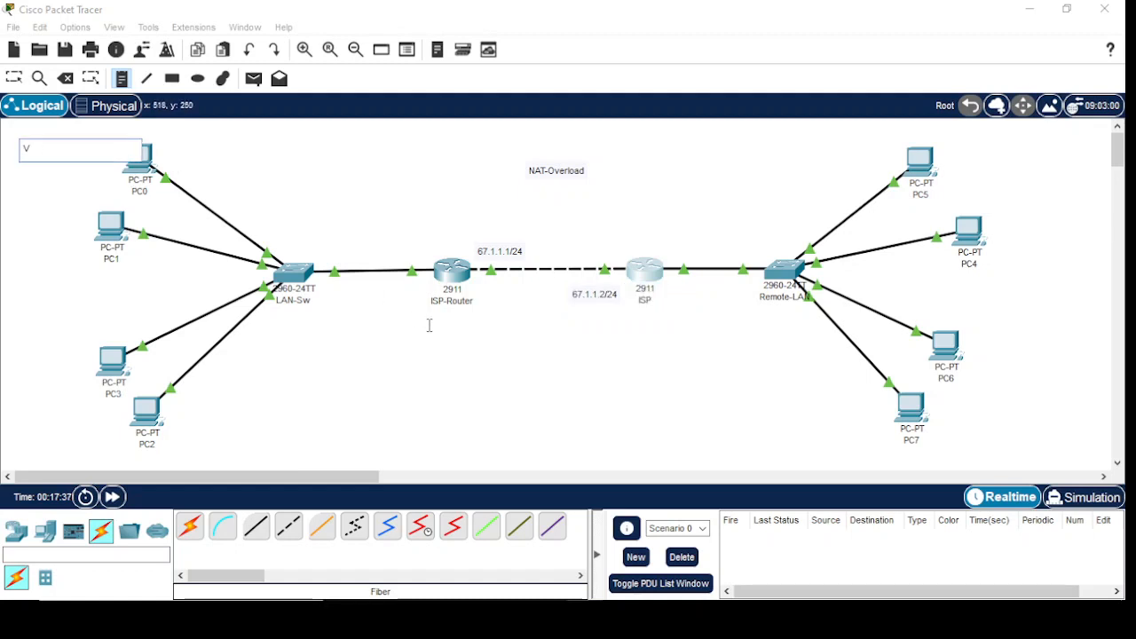
{"action": "type", "text": "lan 10"}
{"action": "key", "text": "Return"}
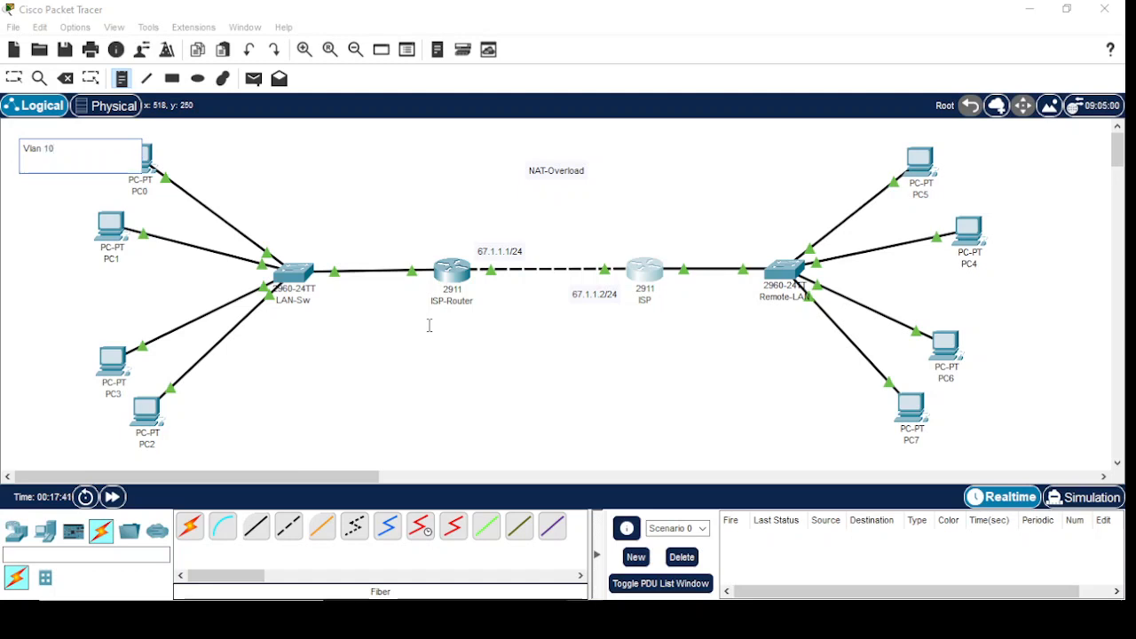
{"action": "type", "text": "192.168.10.0 /24"}
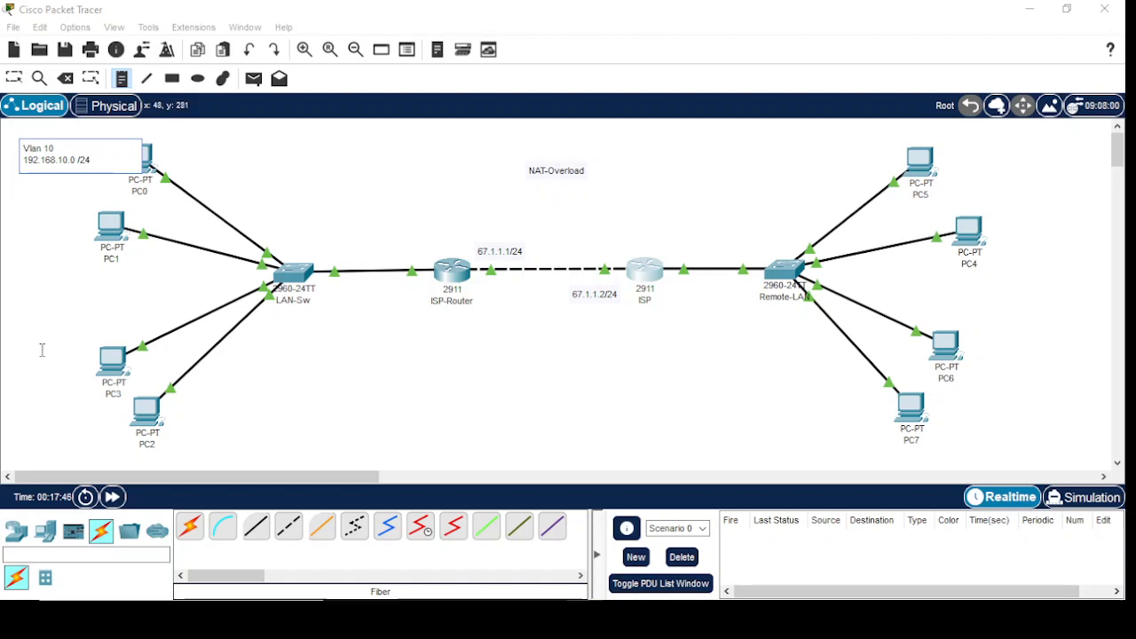
Place a two-line note reading Vlan 20 and 192.168.20.0/24 beside PC3
{"action": "left_click", "coordinate": [11, 343]}
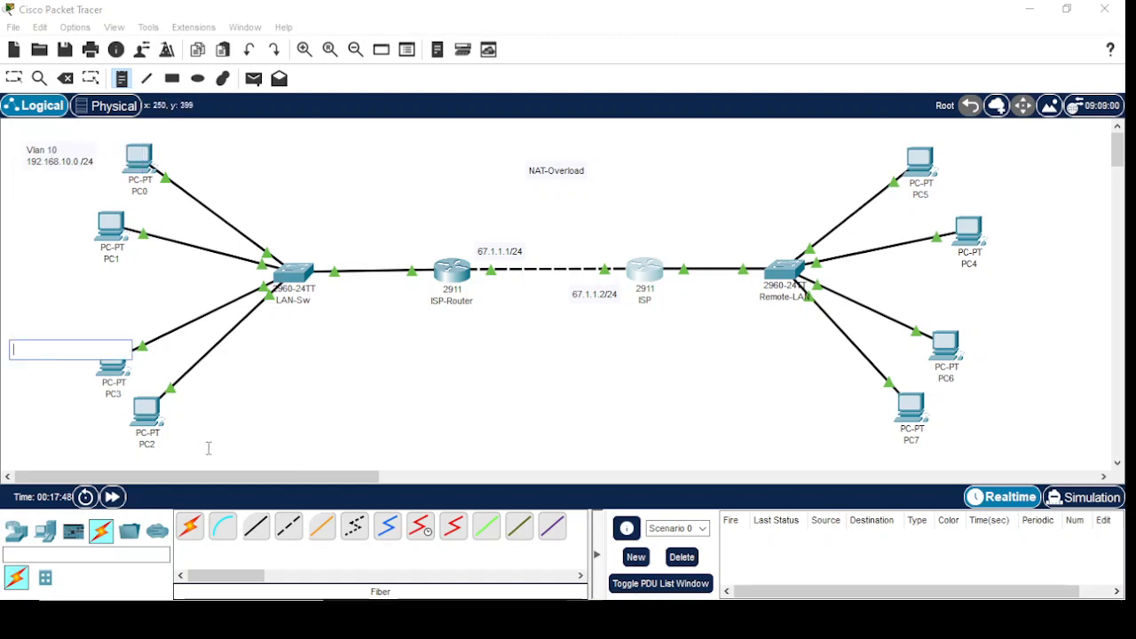
{"action": "type", "text": "Vlan 20"}
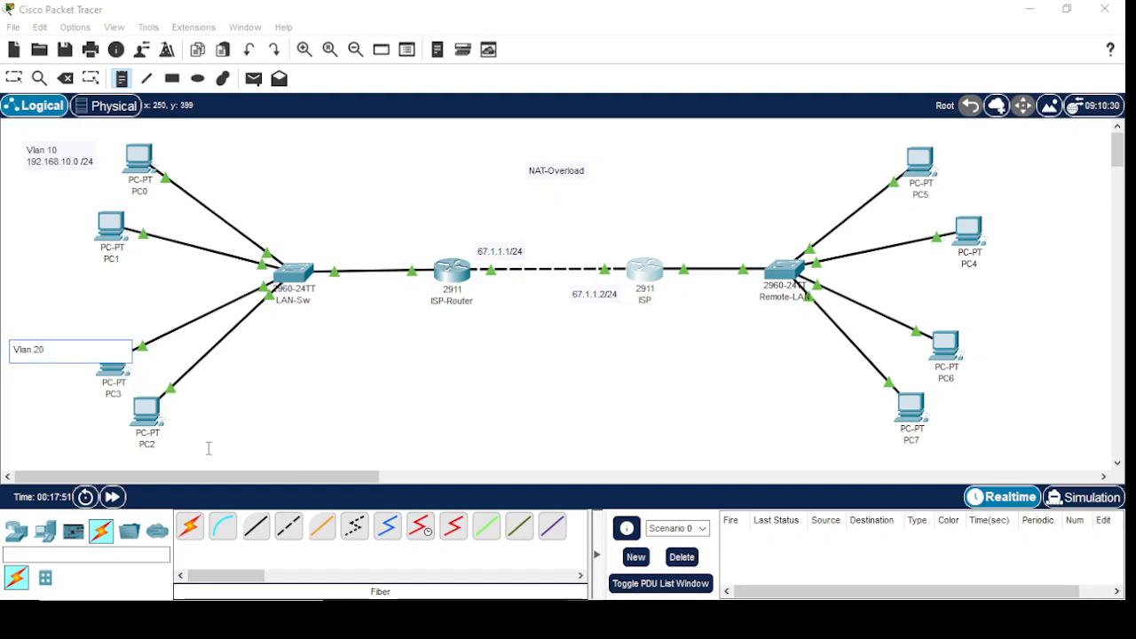
{"action": "key", "text": "Return"}
{"action": "type", "text": "1"}
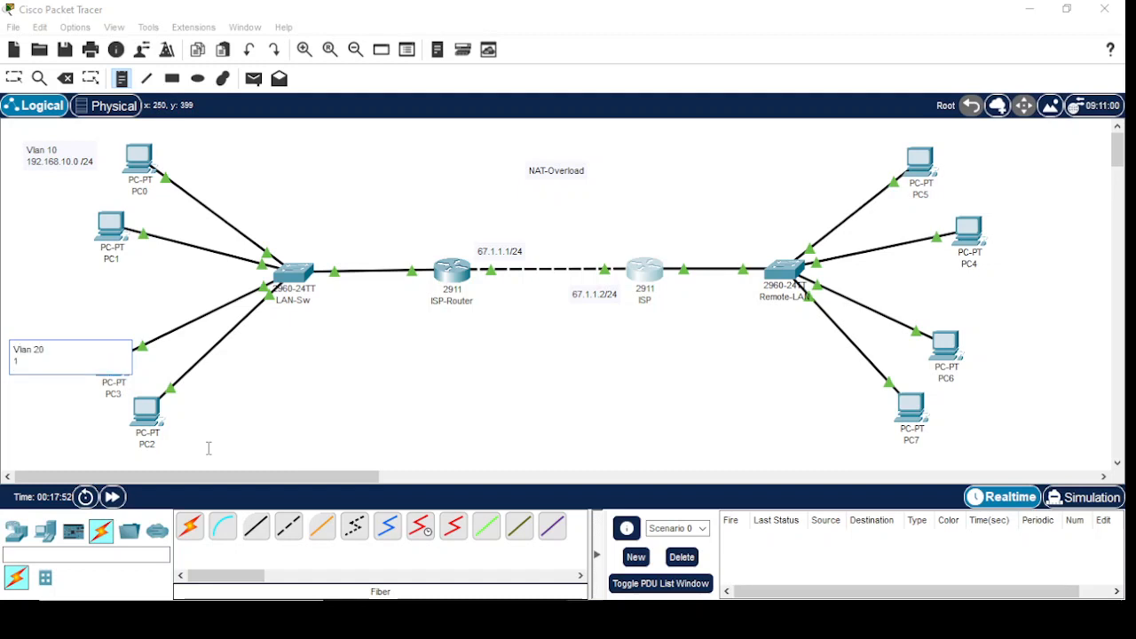
{"action": "type", "text": "92.168."}
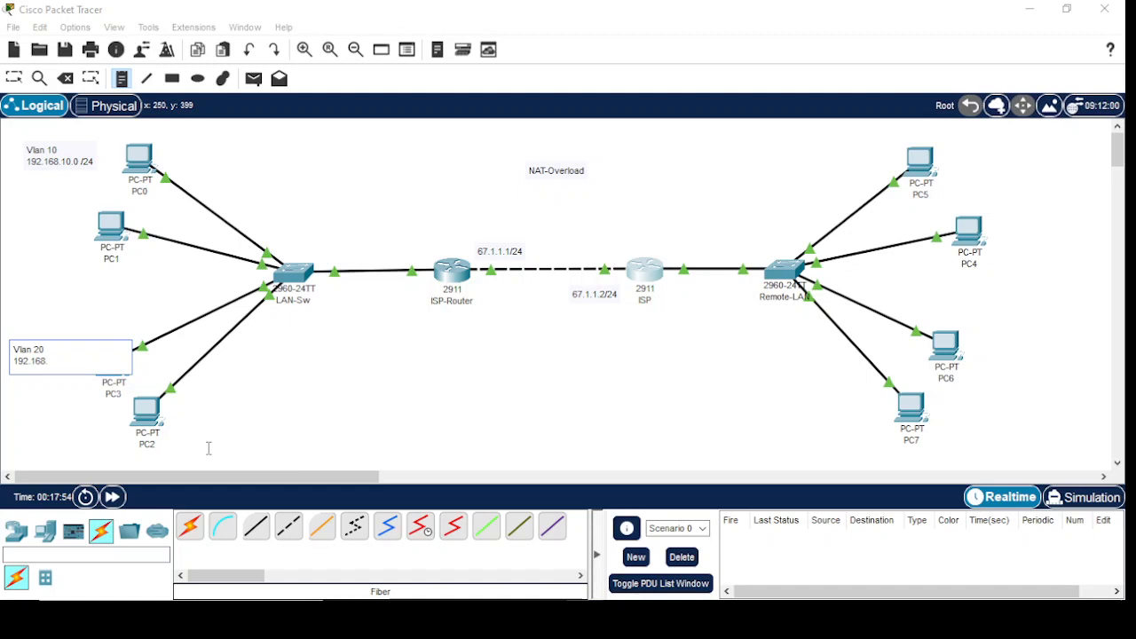
{"action": "type", "text": "20.0/24"}
Place a two-line note reading vlan 30 and 172.168.30.0/24 beside PC5
{"action": "left_click", "coordinate": [982, 176]}
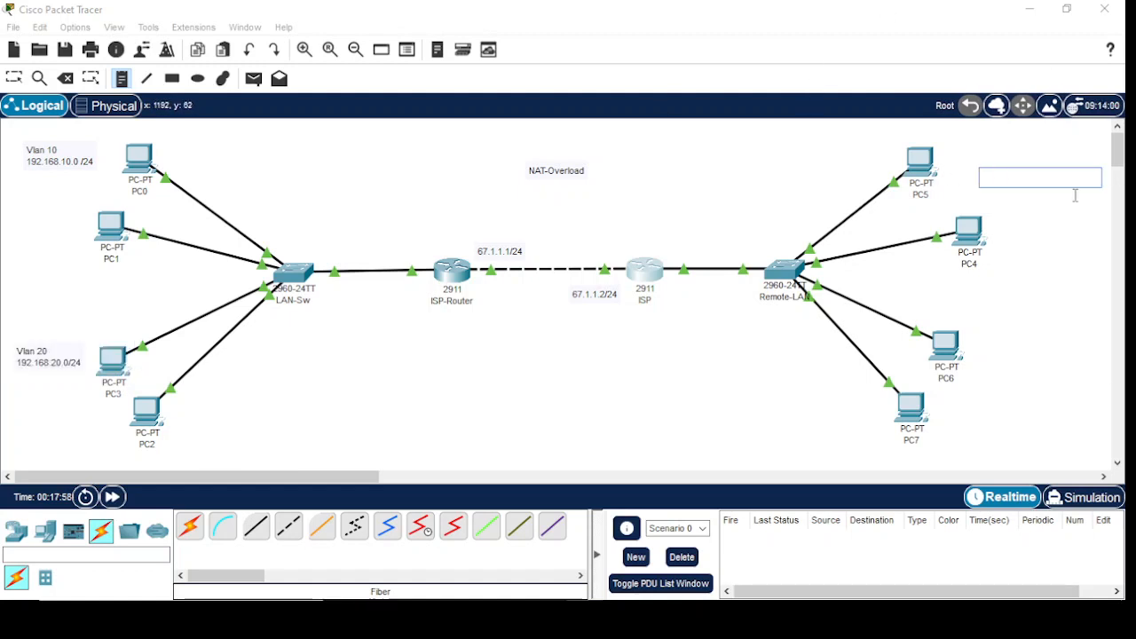
{"action": "type", "text": "vl"}
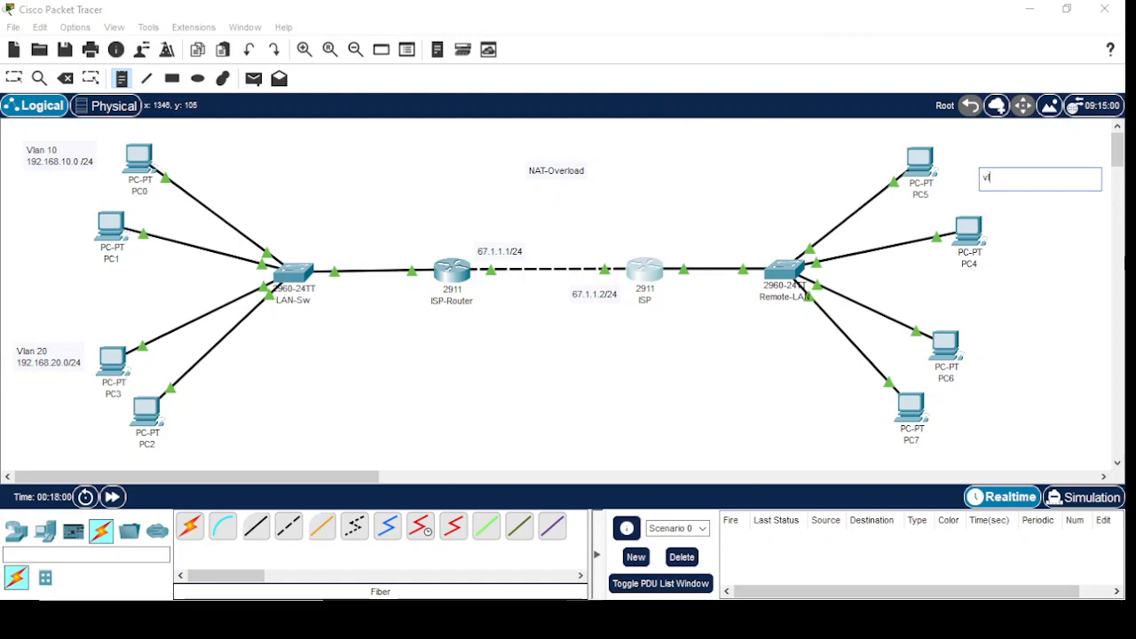
{"action": "type", "text": "an 30"}
{"action": "key", "text": "Return"}
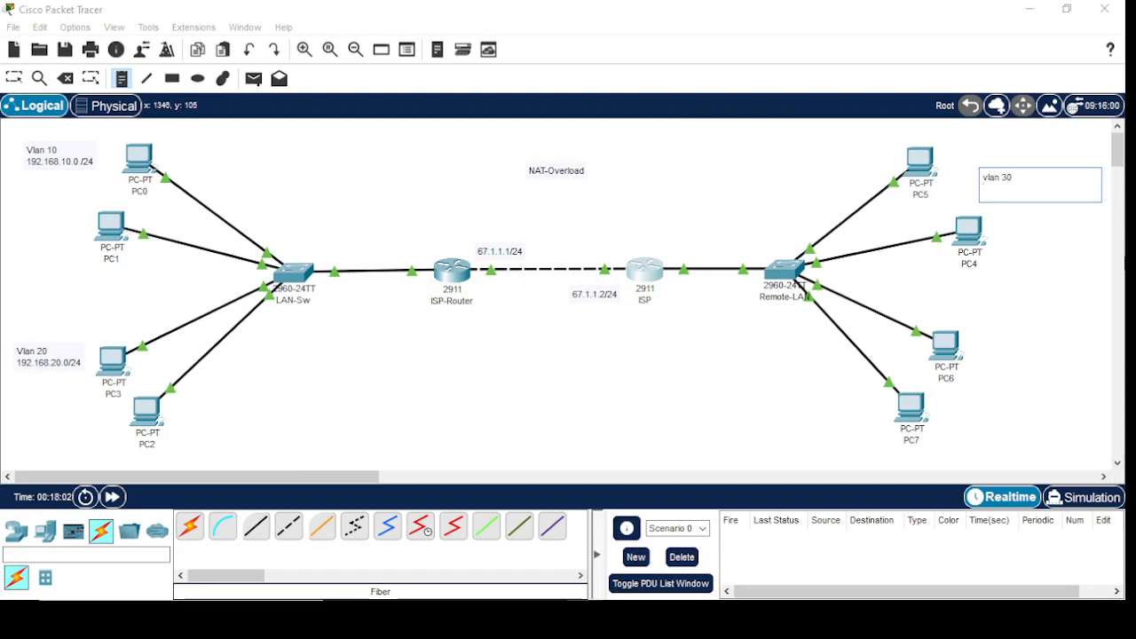
{"action": "type", "text": "172.168.30.0/24"}
Place a two-line note reading vlan 40 and 172.168.40.0/24 beside PC6, and return to the Select tool
{"action": "left_click", "coordinate": [985, 348]}
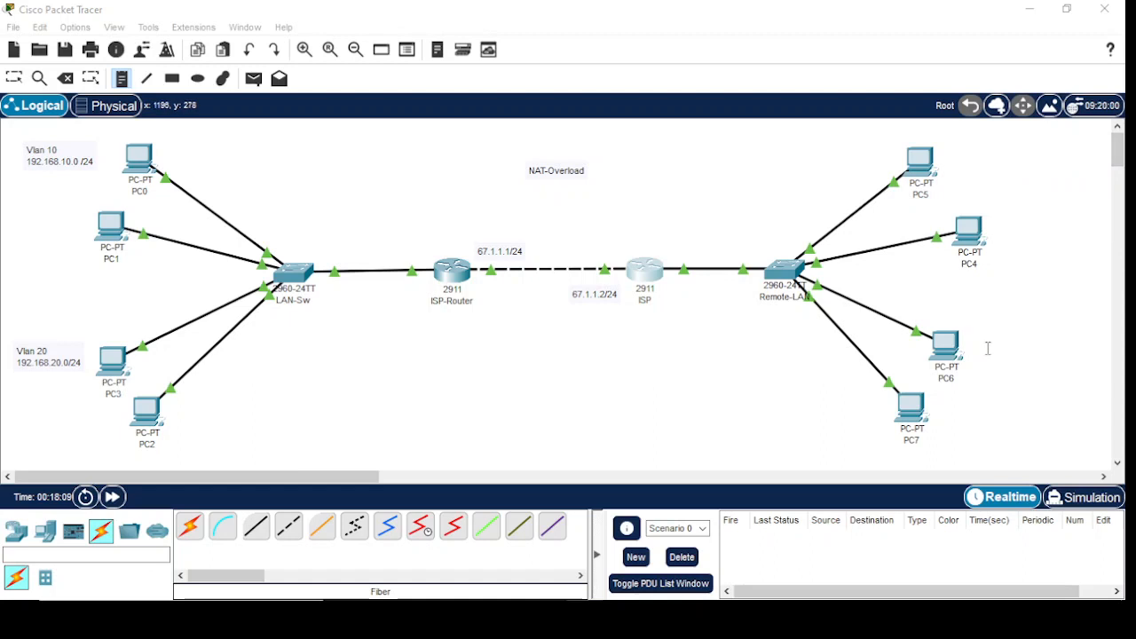
{"action": "type", "text": "v"}
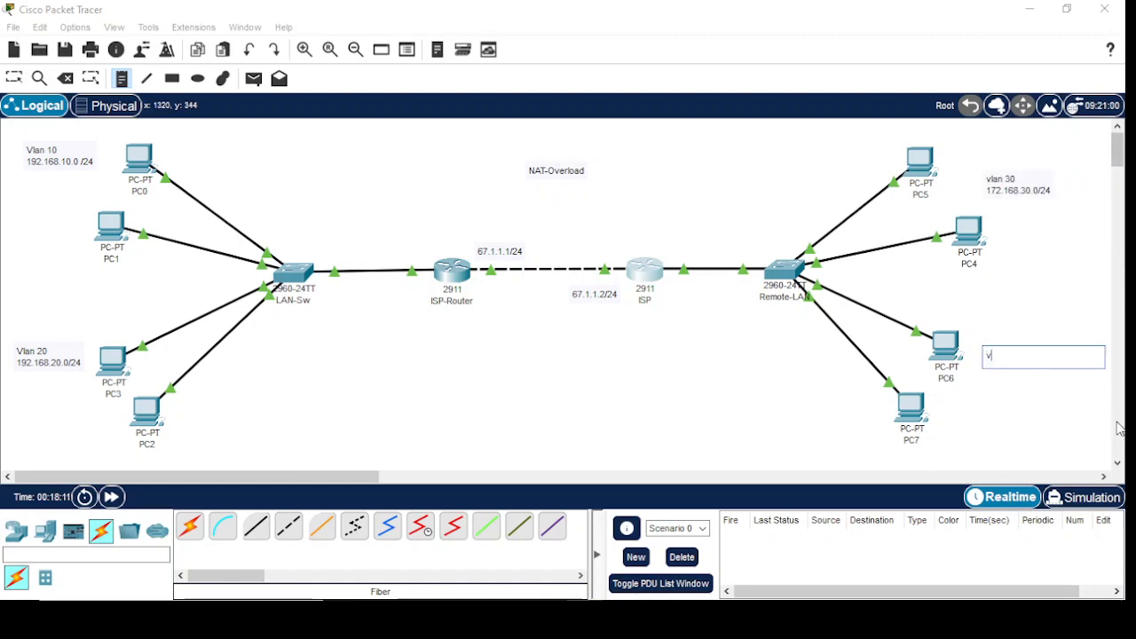
{"action": "type", "text": "lan 40"}
{"action": "key", "text": "Return"}
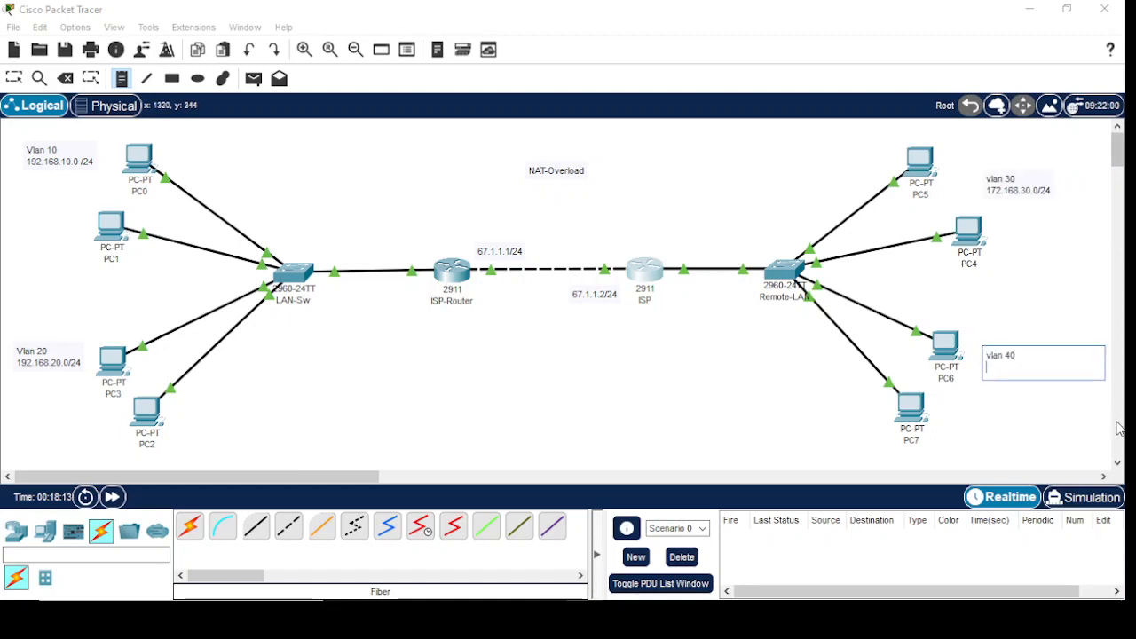
{"action": "type", "text": "172.168.40.0/24"}
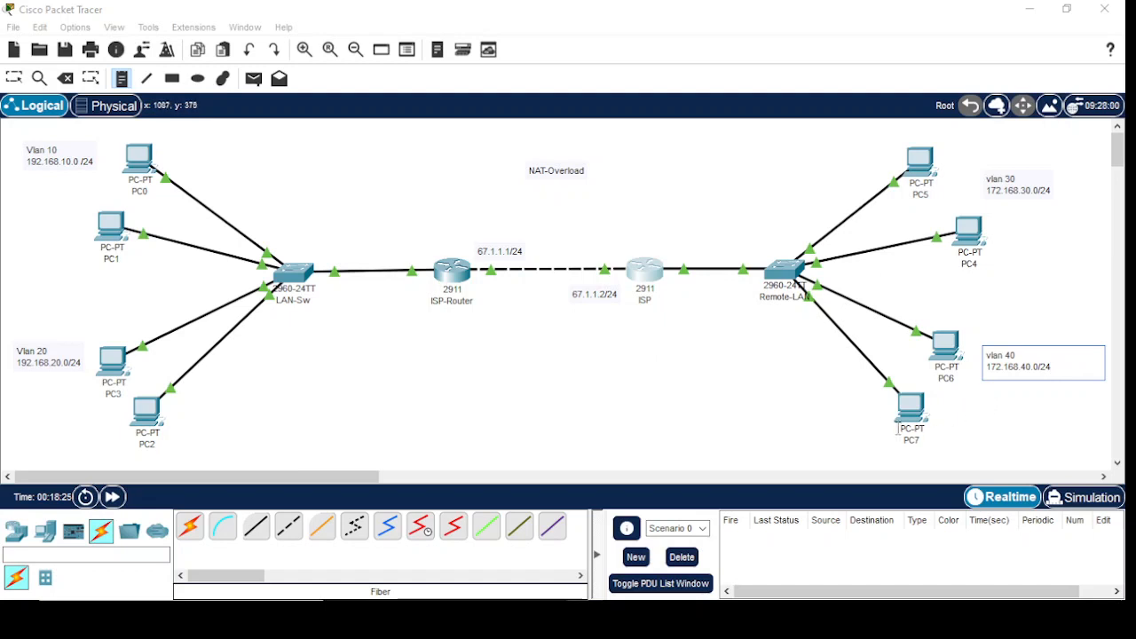
{"action": "left_click", "coordinate": [123, 80]}
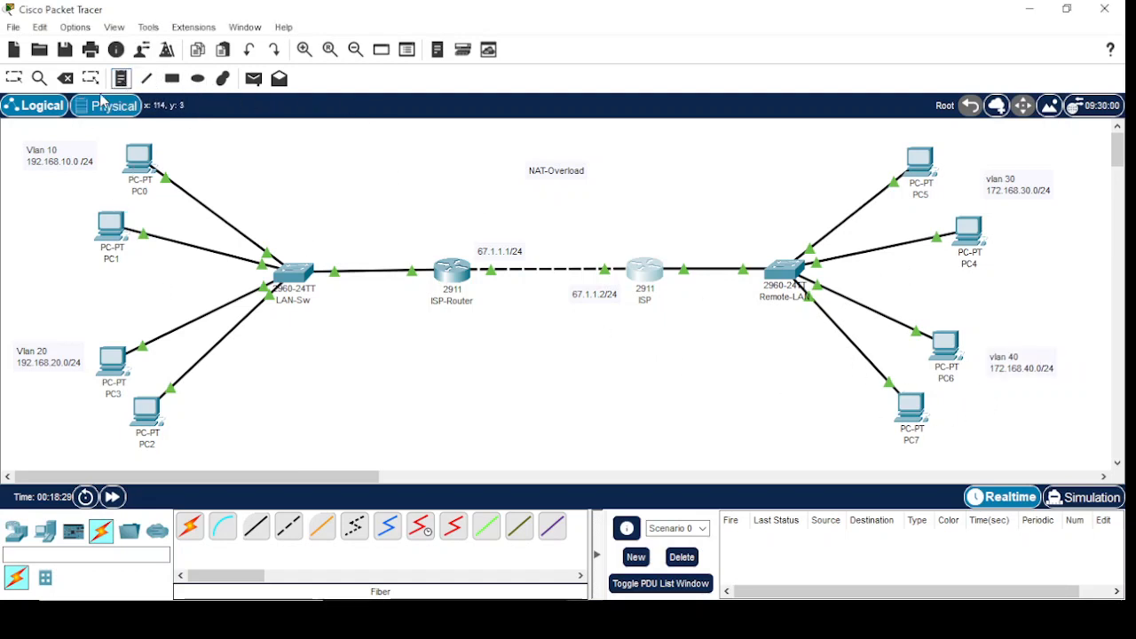
{"action": "left_click", "coordinate": [254, 527]}
{"action": "key", "text": "Escape"}
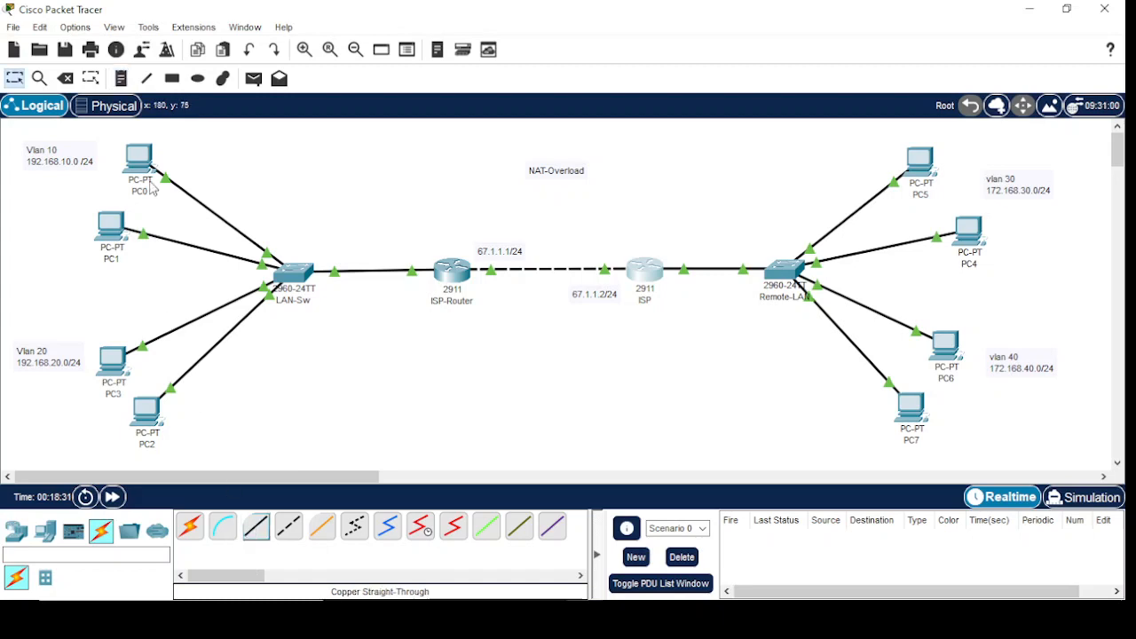
Give PC0 the static IPv4 address 192.168.10.10 with mask 255.255.255.0 and default gateway 192.168.10.1
{"action": "left_click", "coordinate": [146, 197]}
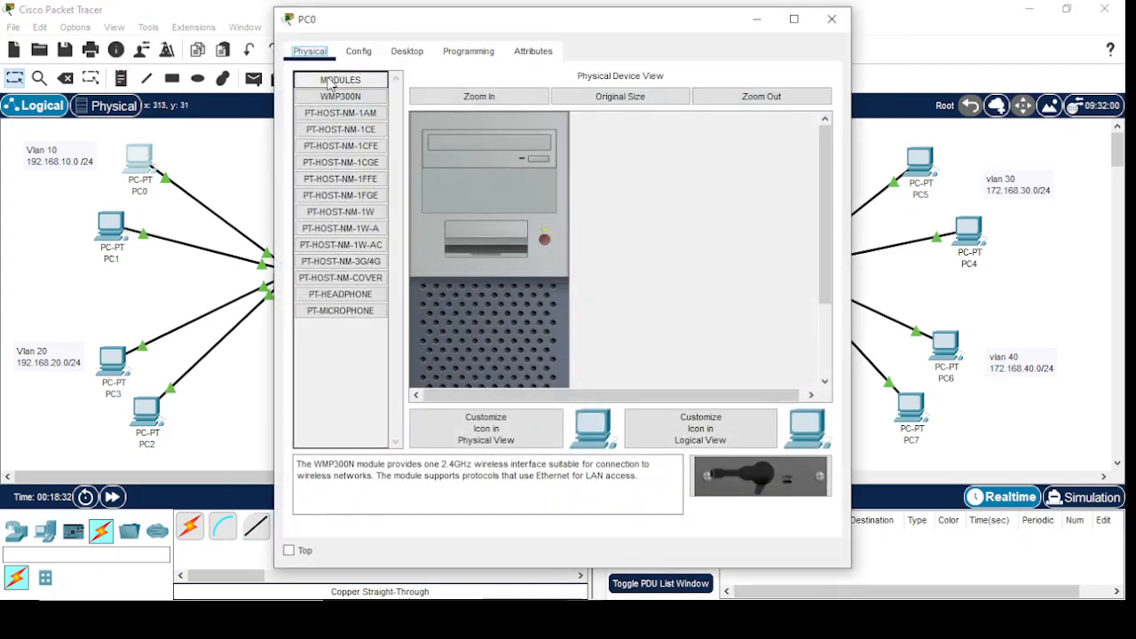
{"action": "left_click", "coordinate": [421, 53]}
{"action": "left_click", "coordinate": [344, 107]}
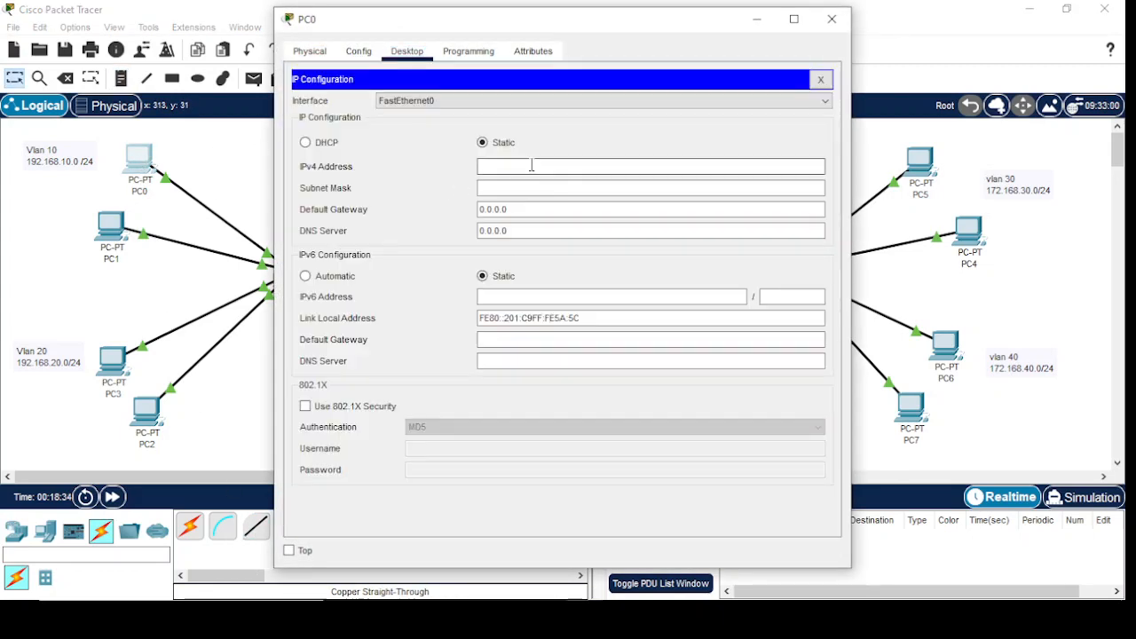
{"action": "type", "text": "192.168.10.10"}
{"action": "key", "text": "Tab"}
{"action": "key", "text": "Tab"}
{"action": "type", "text": "192.16"}
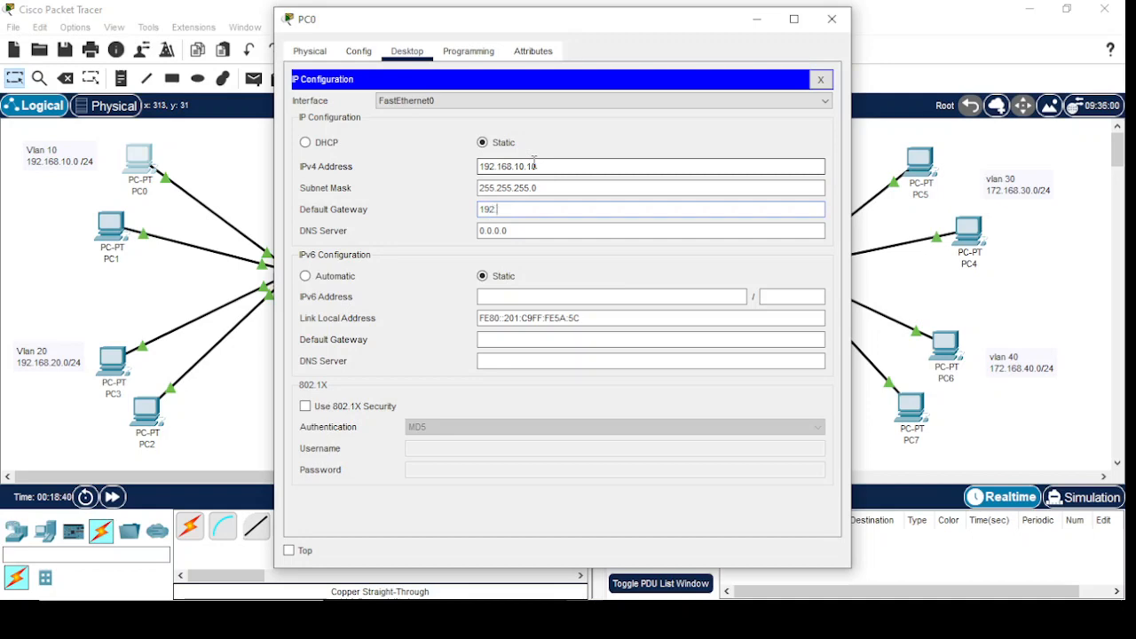
{"action": "type", "text": "8.10.1"}
{"action": "left_click", "coordinate": [831, 18]}
Give PC1 the static IPv4 address 192.168.10.11 with mask 255.255.255.0 and default gateway 192.168.10.1
{"action": "left_click", "coordinate": [101, 225]}
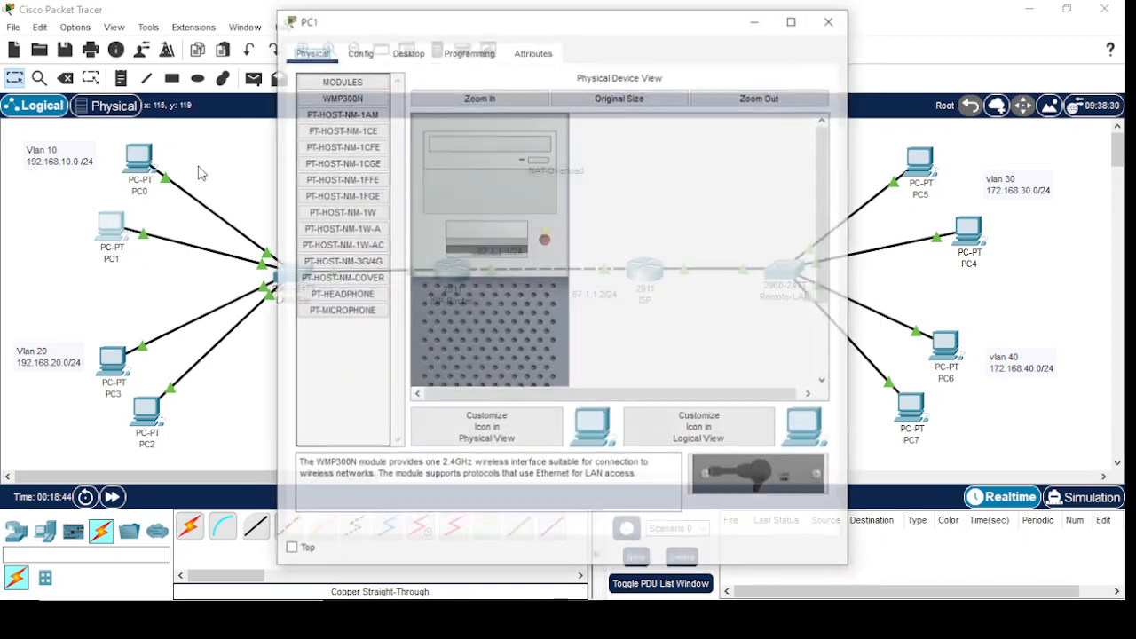
{"action": "left_click", "coordinate": [405, 52]}
{"action": "left_click", "coordinate": [337, 102]}
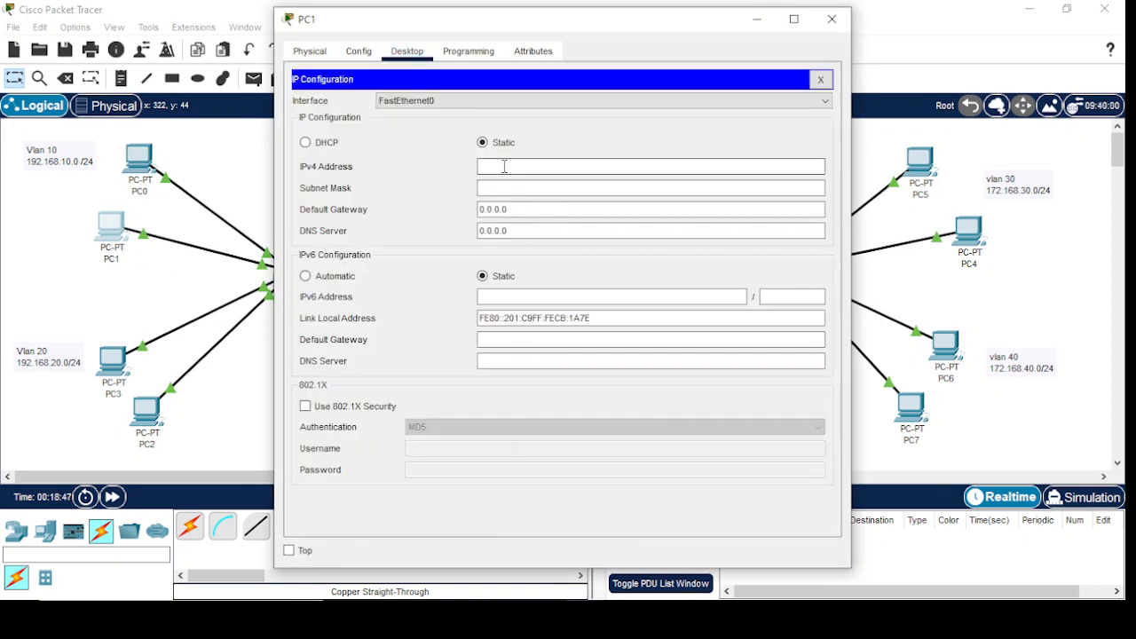
{"action": "left_click", "coordinate": [506, 166]}
{"action": "type", "text": "192.168.10.11"}
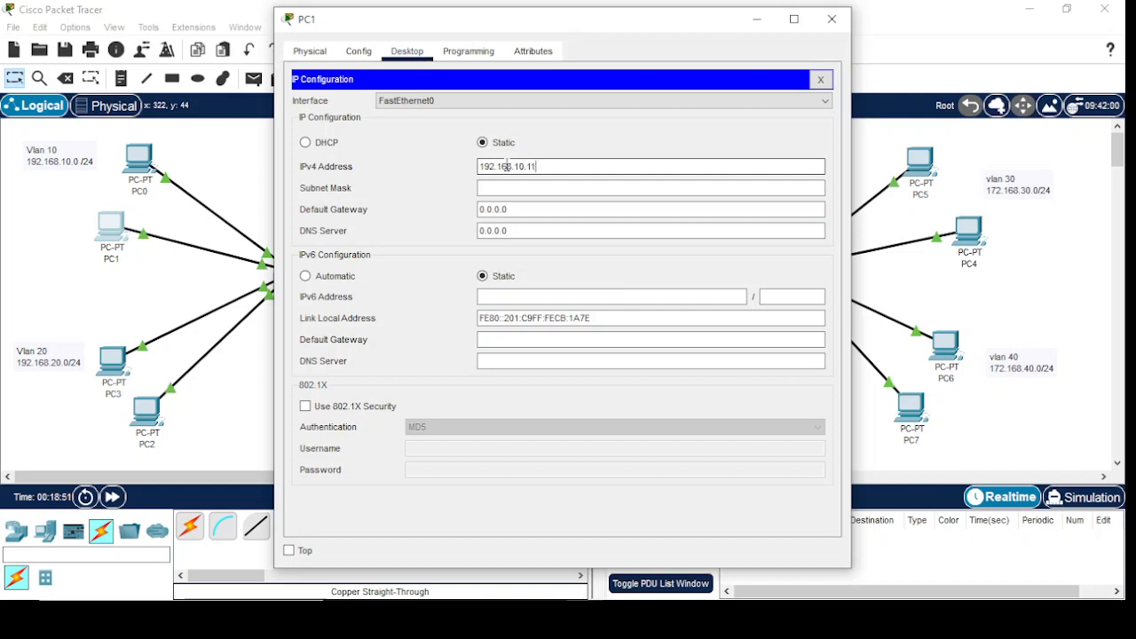
{"action": "key", "text": "Tab"}
{"action": "key", "text": "Tab"}
{"action": "type", "text": "192.168.10.1"}
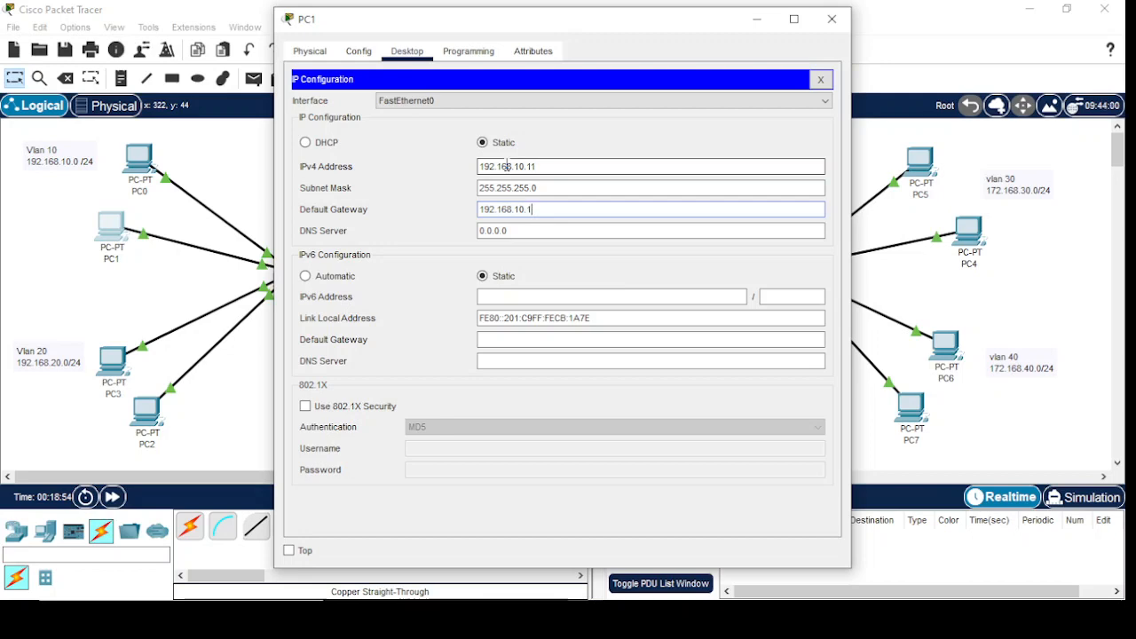
{"action": "left_click", "coordinate": [832, 19]}
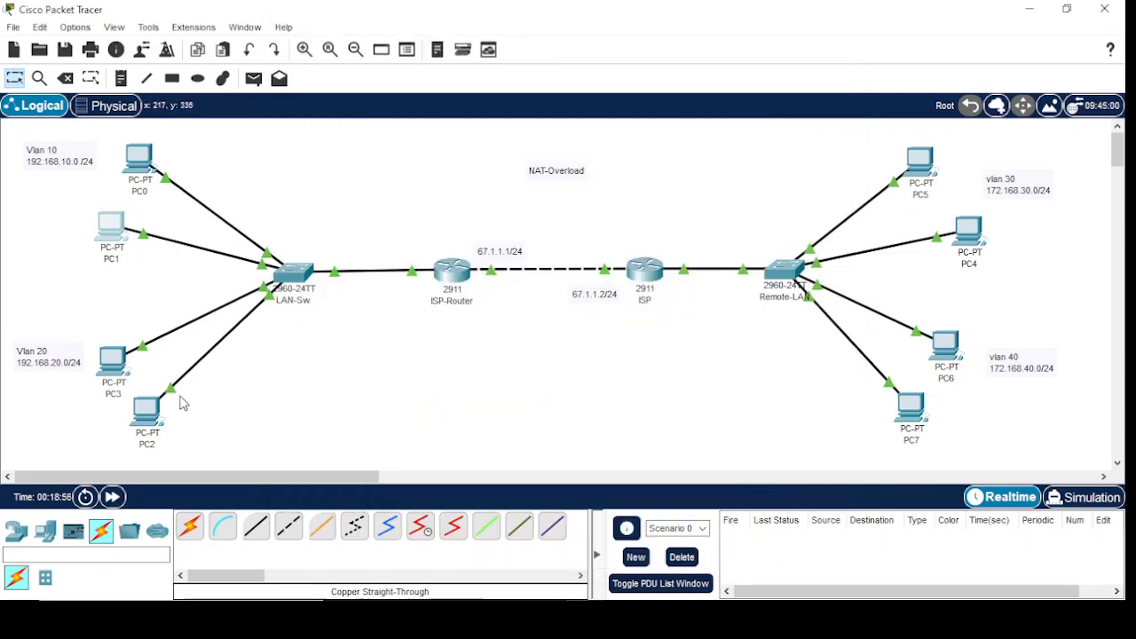
Give PC3 the static IPv4 address 192.168.20.10 with mask 255.255.255.0 and default gateway 192.168.20.1
{"action": "left_click", "coordinate": [106, 365]}
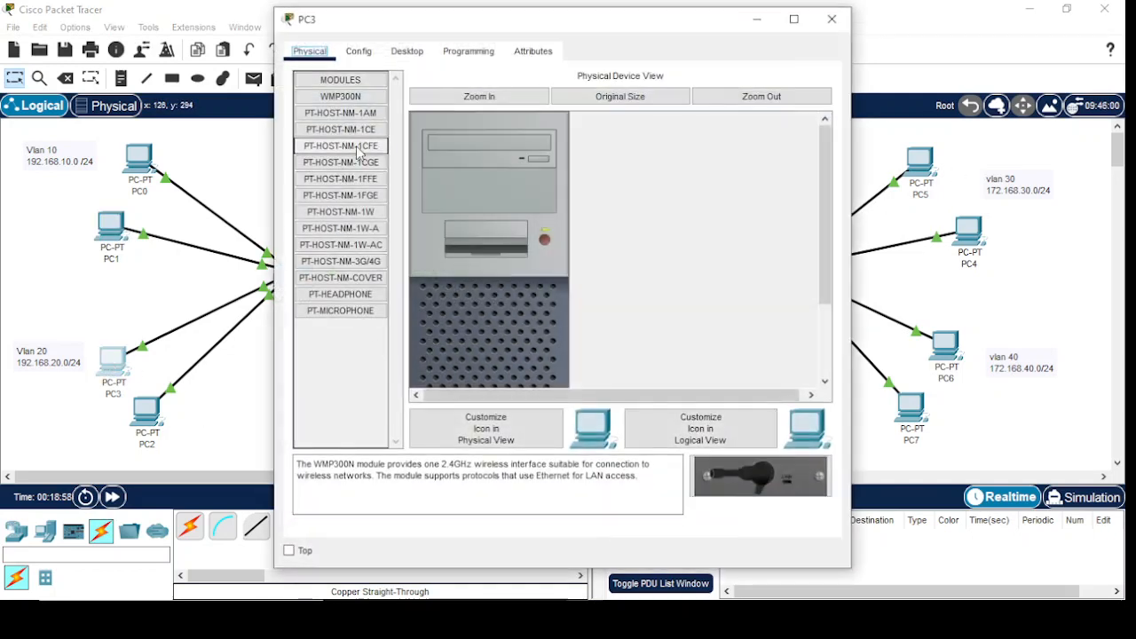
{"action": "left_click", "coordinate": [407, 51]}
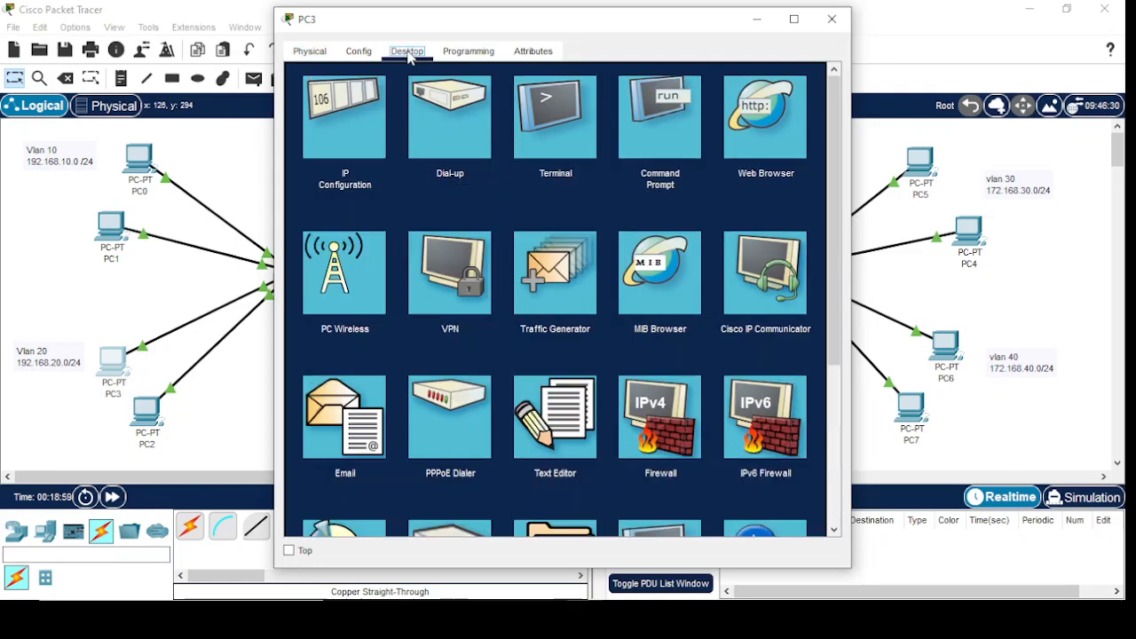
{"action": "left_click", "coordinate": [338, 129]}
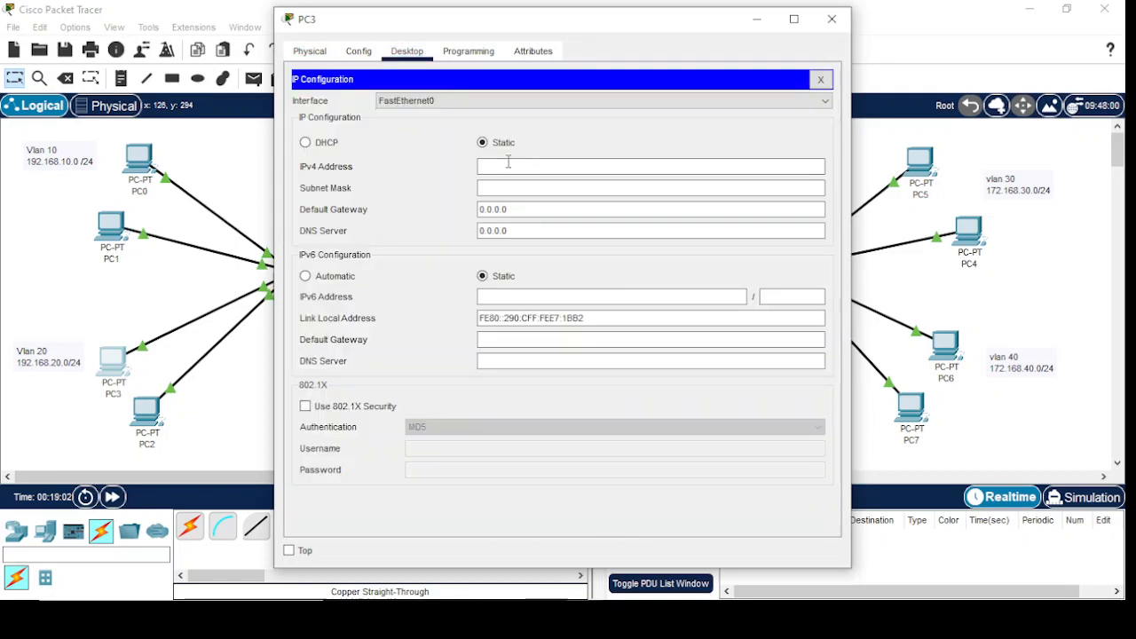
{"action": "left_click", "coordinate": [509, 165]}
{"action": "type", "text": "192.1"}
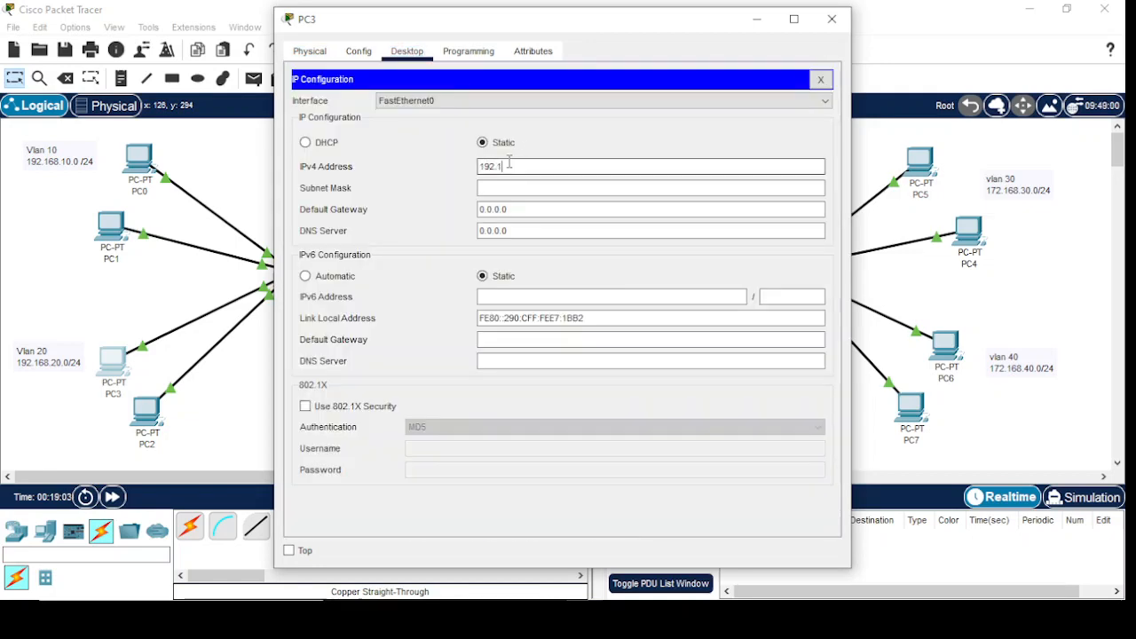
{"action": "type", "text": "68.20.10"}
{"action": "key", "text": "Tab"}
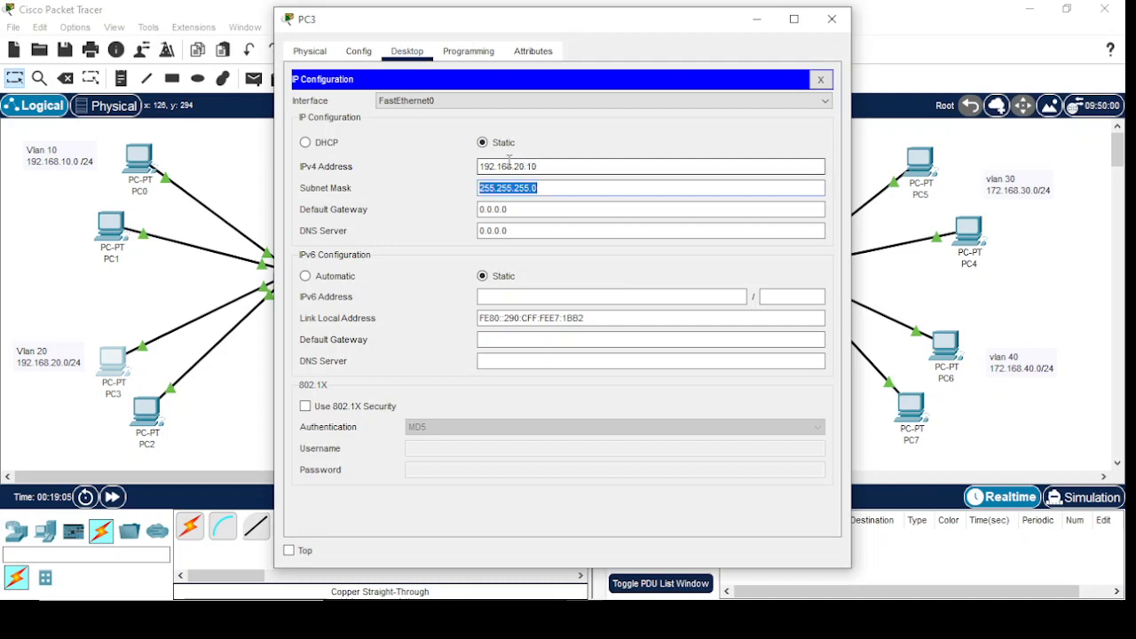
{"action": "key", "text": "Tab"}
{"action": "type", "text": "1"}
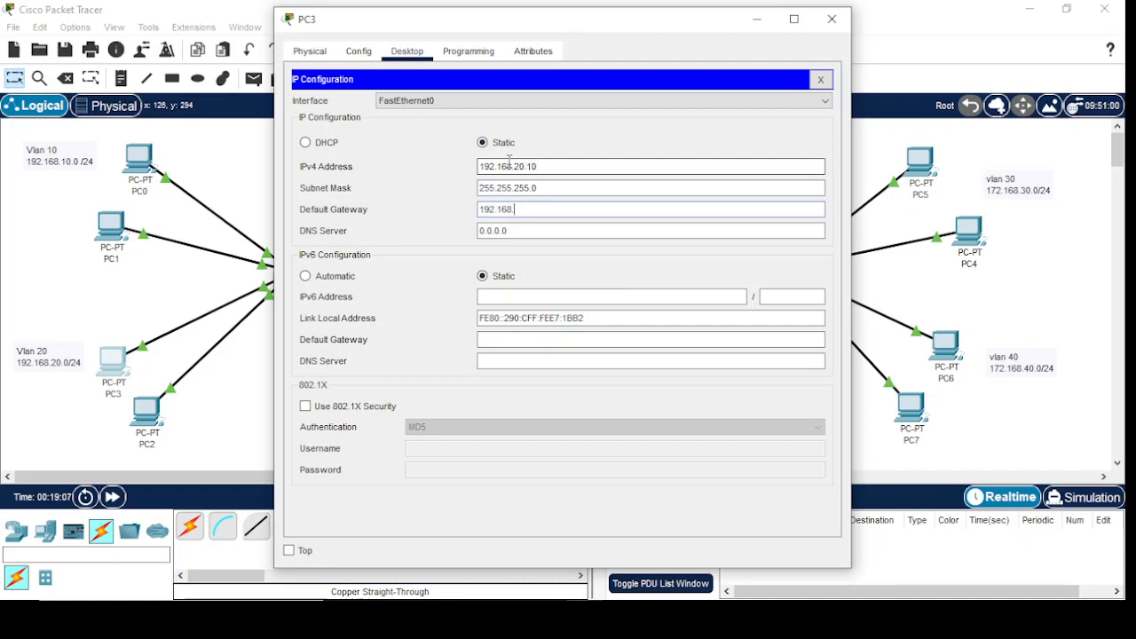
{"action": "type", "text": "92.168.20.1"}
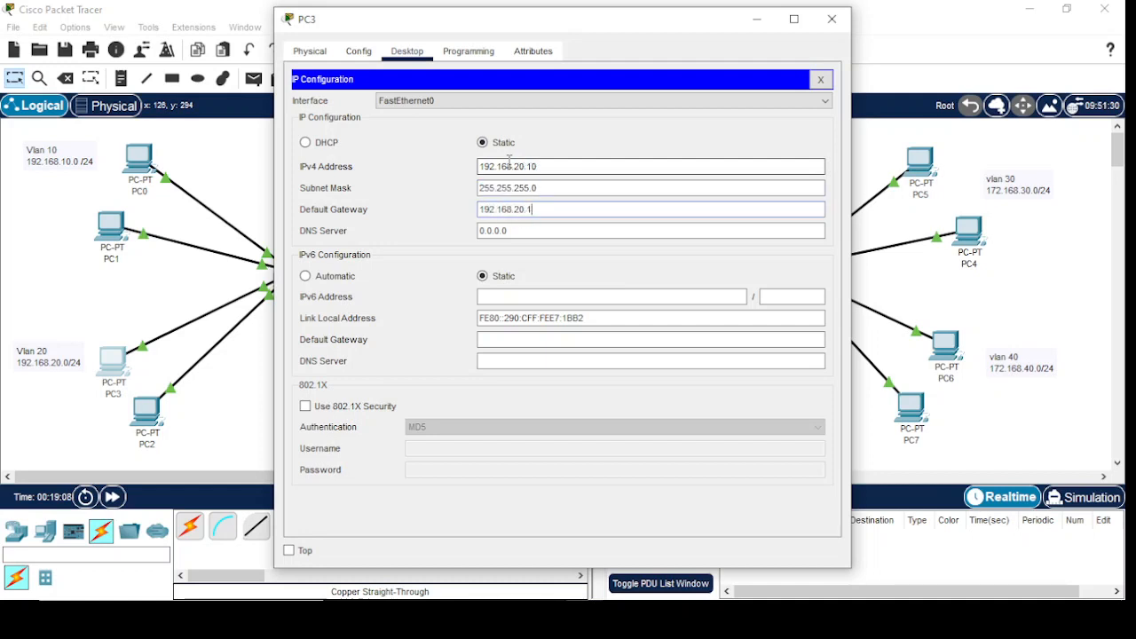
{"action": "left_click", "coordinate": [831, 18]}
Give PC2 the static IPv4 address 192.168.20.11 with mask 255.255.255.0 and default gateway 192.168.20.1
{"action": "left_click", "coordinate": [151, 412]}
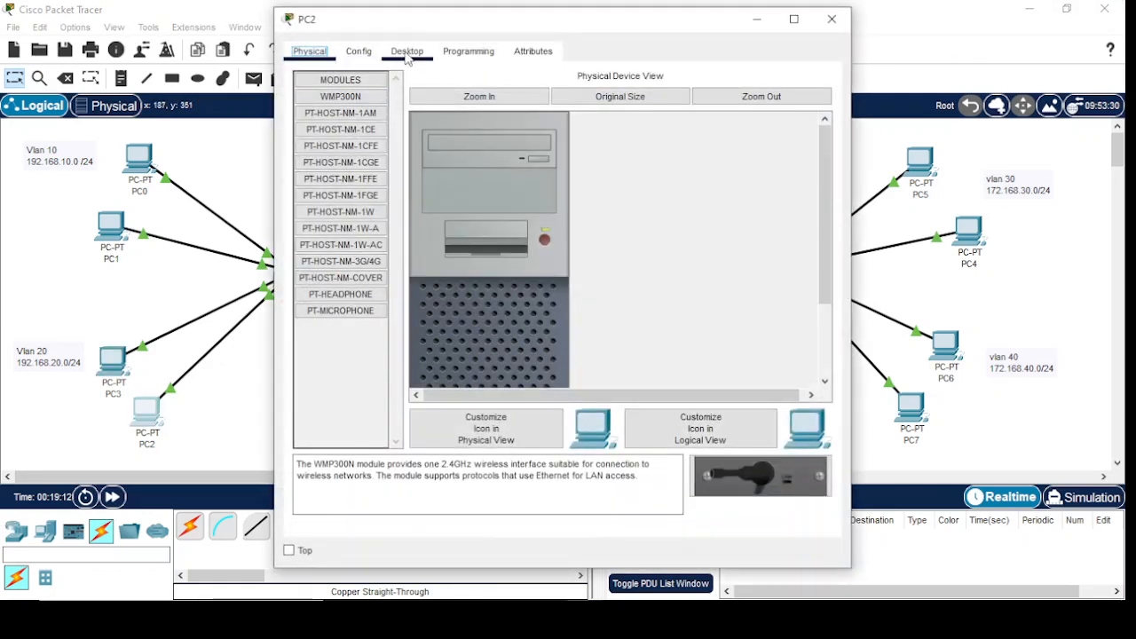
{"action": "left_click", "coordinate": [407, 50]}
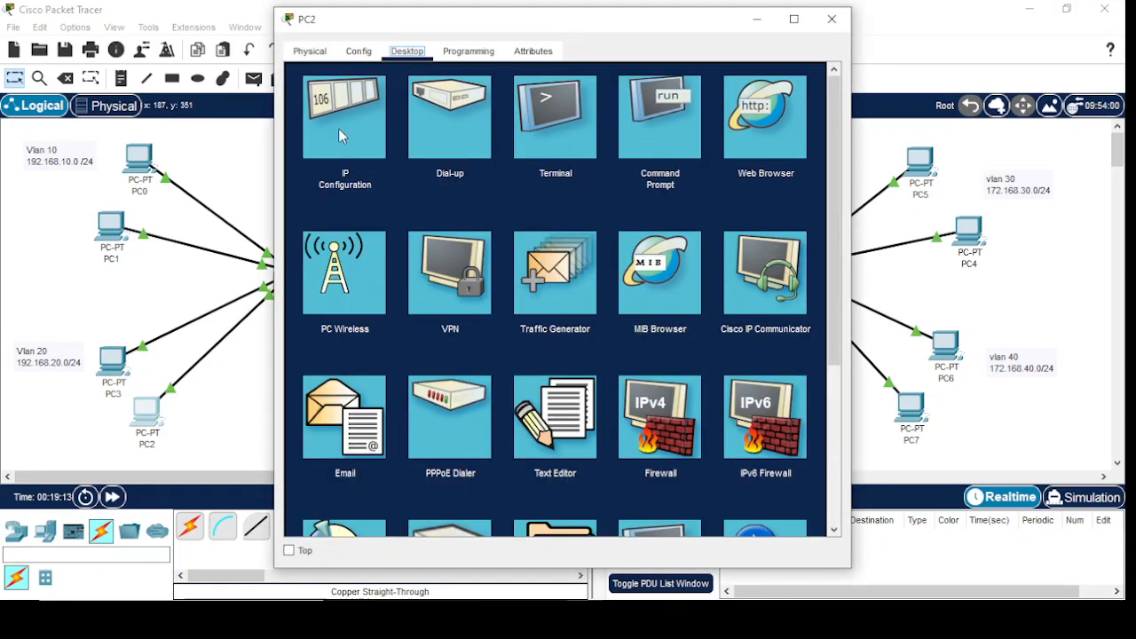
{"action": "left_click", "coordinate": [342, 124]}
{"action": "type", "text": "19"}
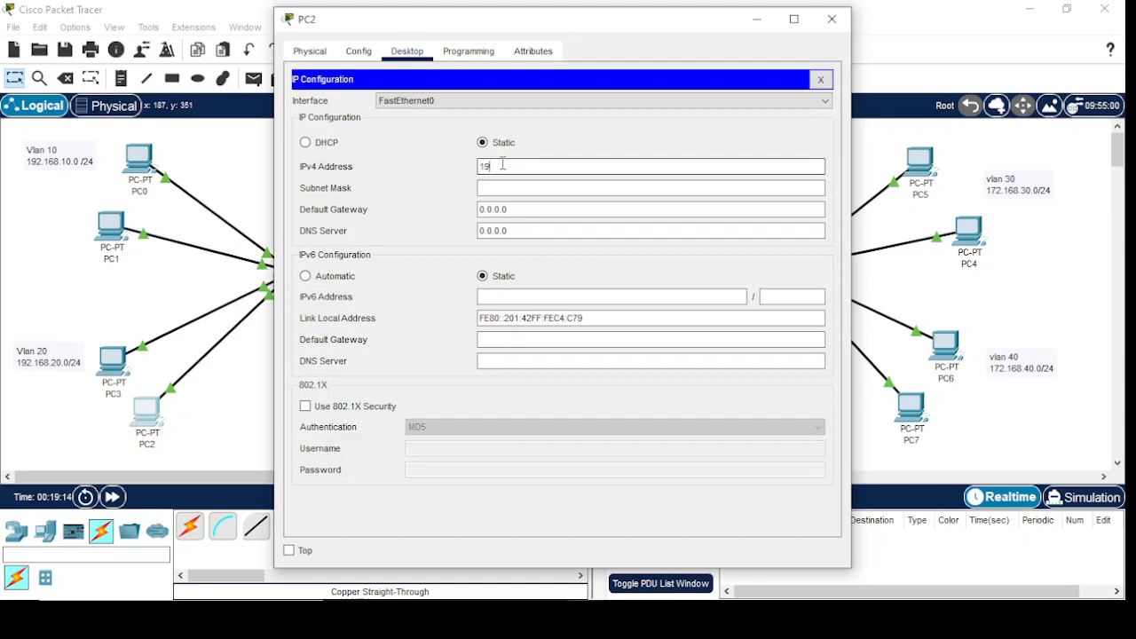
{"action": "type", "text": "2.168.20.11"}
{"action": "key", "text": "Tab"}
{"action": "key", "text": "Tab"}
{"action": "key", "text": "Tab"}
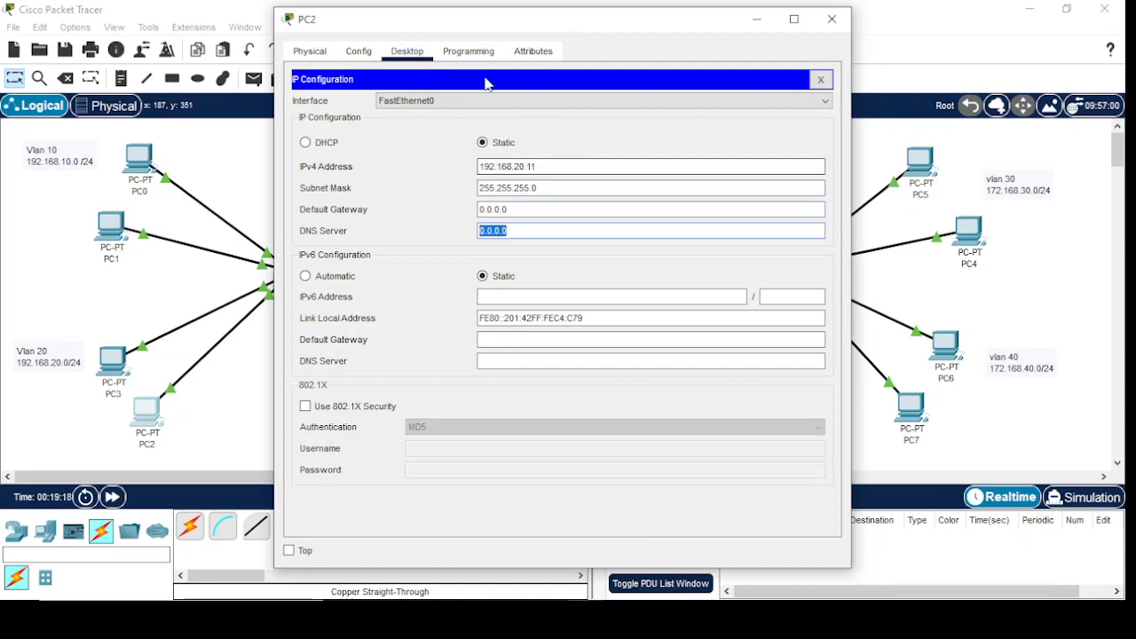
{"action": "left_click", "coordinate": [520, 210]}
{"action": "type", "text": "1"}
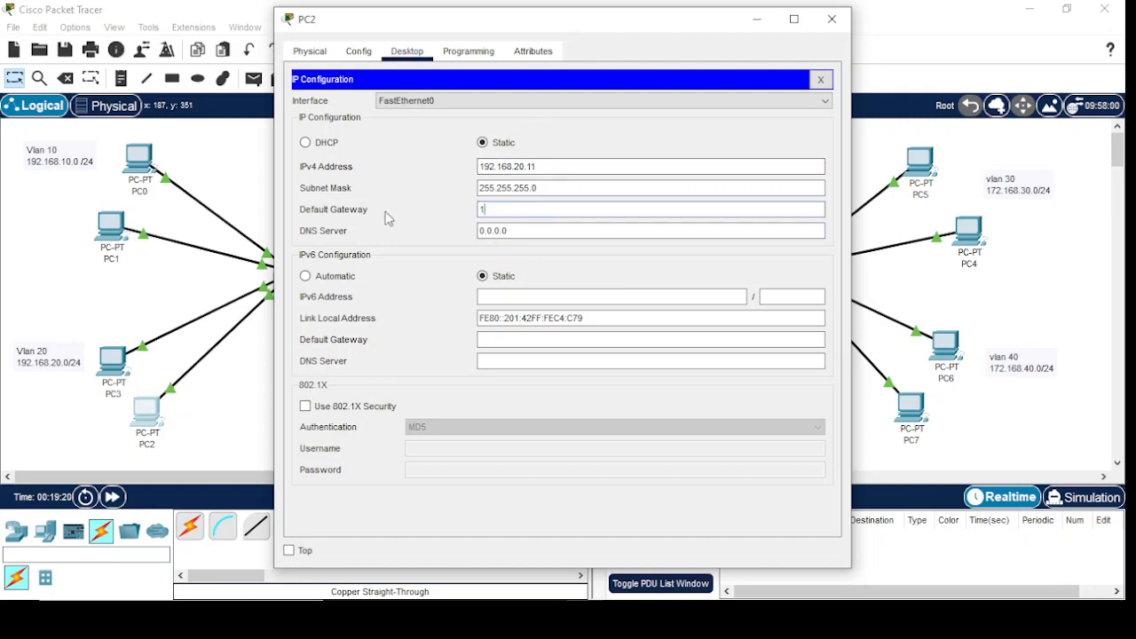
{"action": "type", "text": "92.168.20.1"}
{"action": "left_click", "coordinate": [831, 18]}
Give PC5 the static IPv4 address 172.168.30.10 with mask 255.255.0.0 and default gateway 172.168.30.1
{"action": "left_click", "coordinate": [931, 176]}
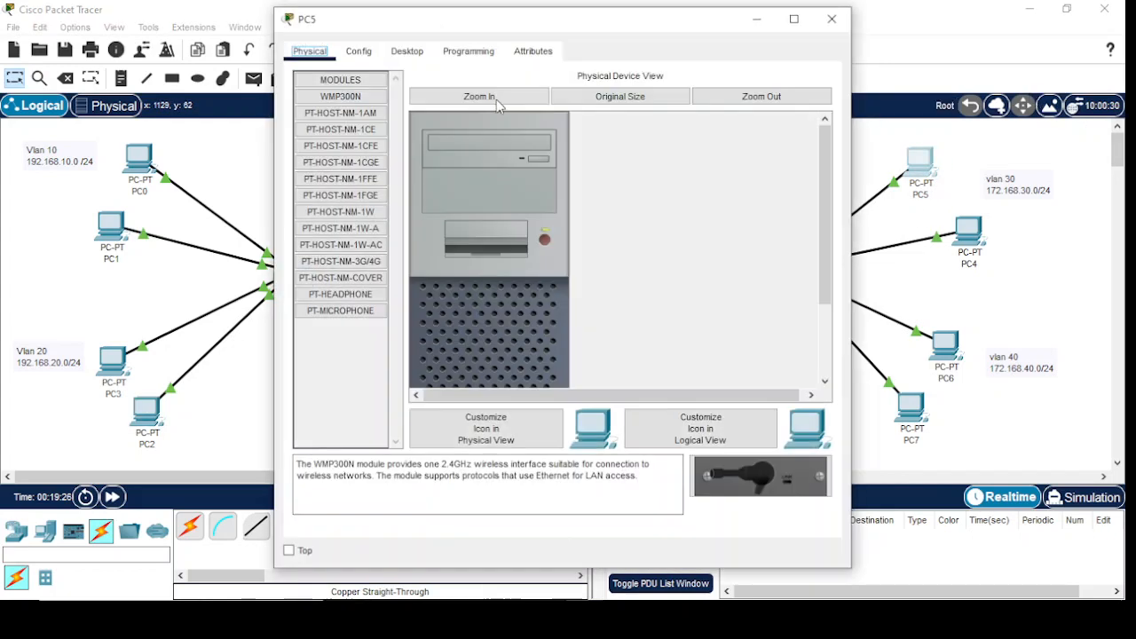
{"action": "left_click", "coordinate": [408, 51]}
{"action": "left_click", "coordinate": [384, 108]}
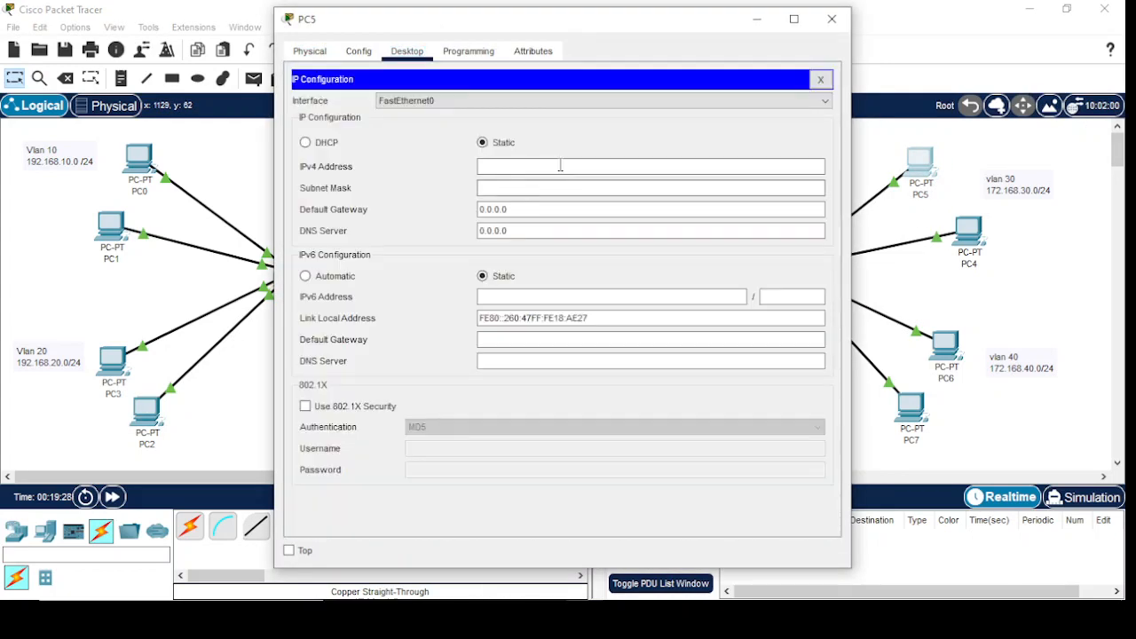
{"action": "left_click", "coordinate": [566, 166]}
{"action": "type", "text": "19"}
{"action": "key", "text": "BackSpace"}
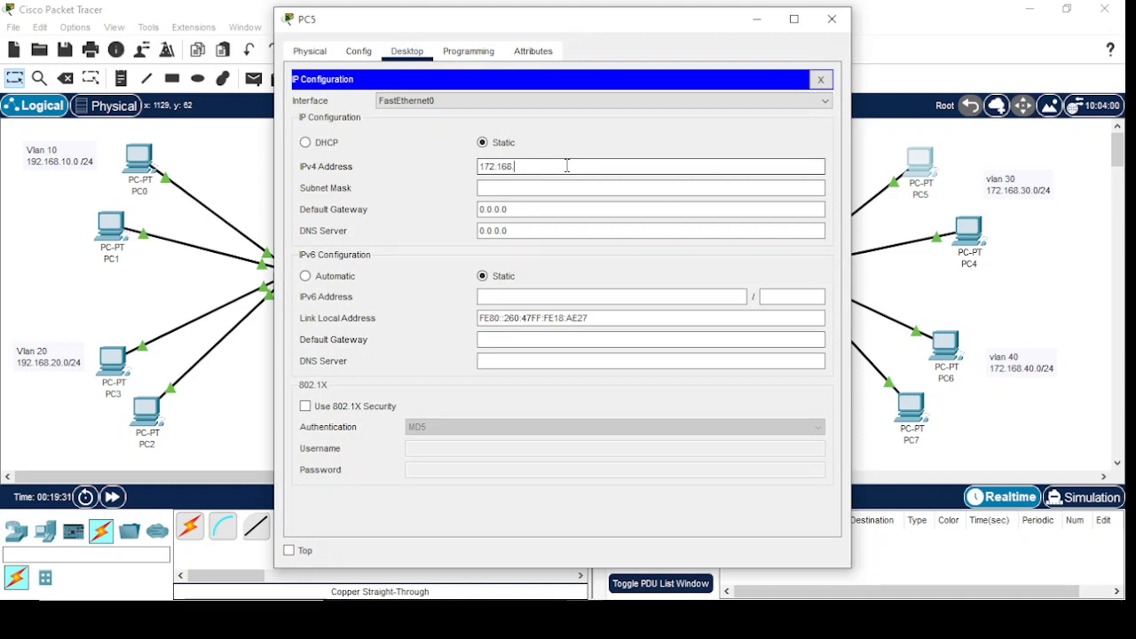
{"action": "type", "text": "72.168.30.10"}
{"action": "key", "text": "Tab"}
{"action": "key", "text": "Tab"}
{"action": "type", "text": "1"}
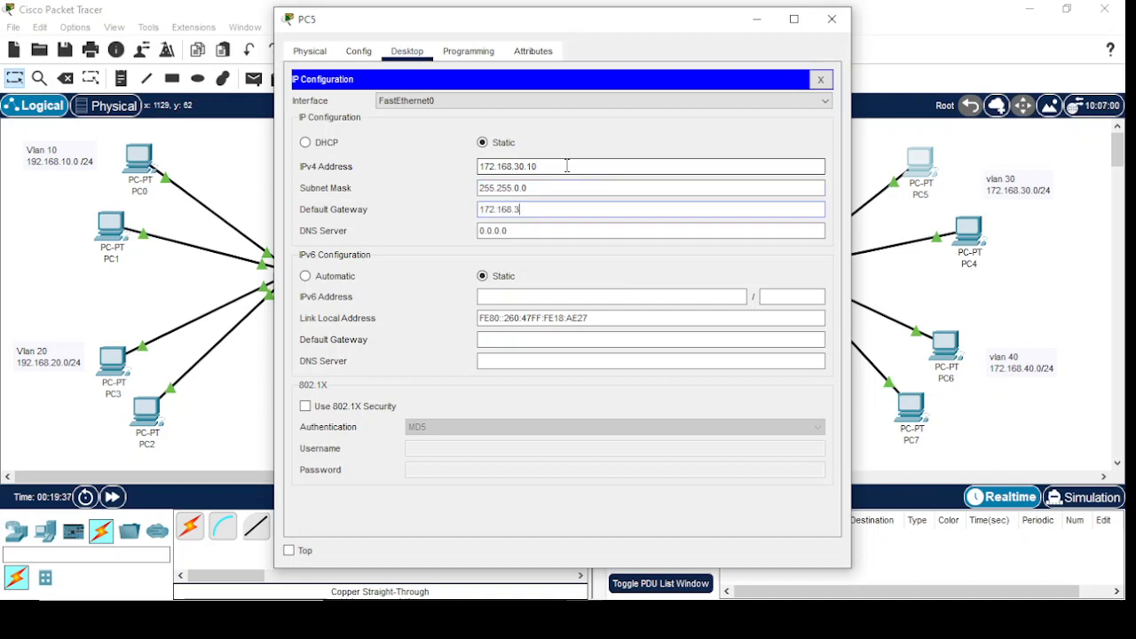
{"action": "type", "text": "72.168.30.1"}
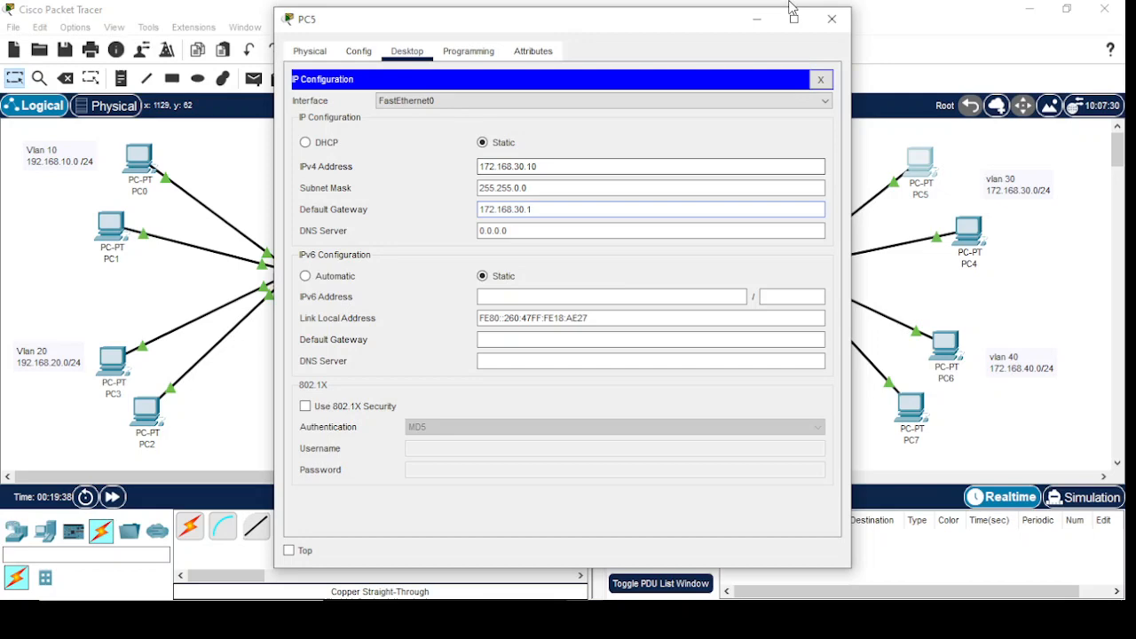
{"action": "left_click", "coordinate": [832, 18]}
Give PC4 the static IPv4 address 172.168.30.11 with mask 255.255.0.0 and default gateway 172.168.30.1
{"action": "left_click", "coordinate": [970, 234]}
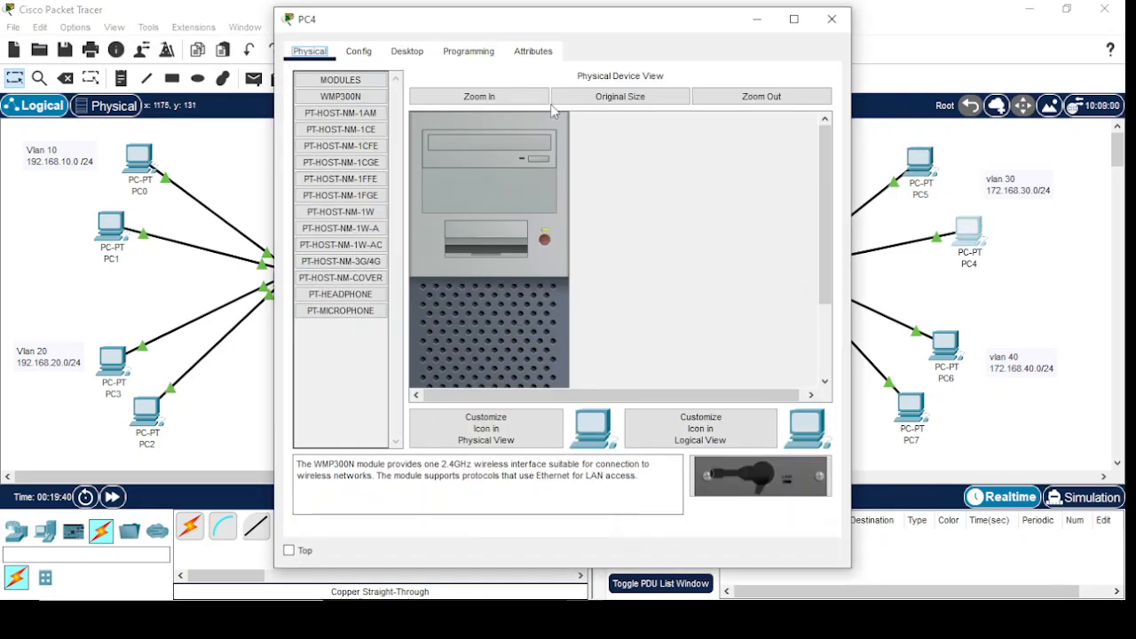
{"action": "left_click", "coordinate": [396, 60]}
{"action": "left_click", "coordinate": [344, 116]}
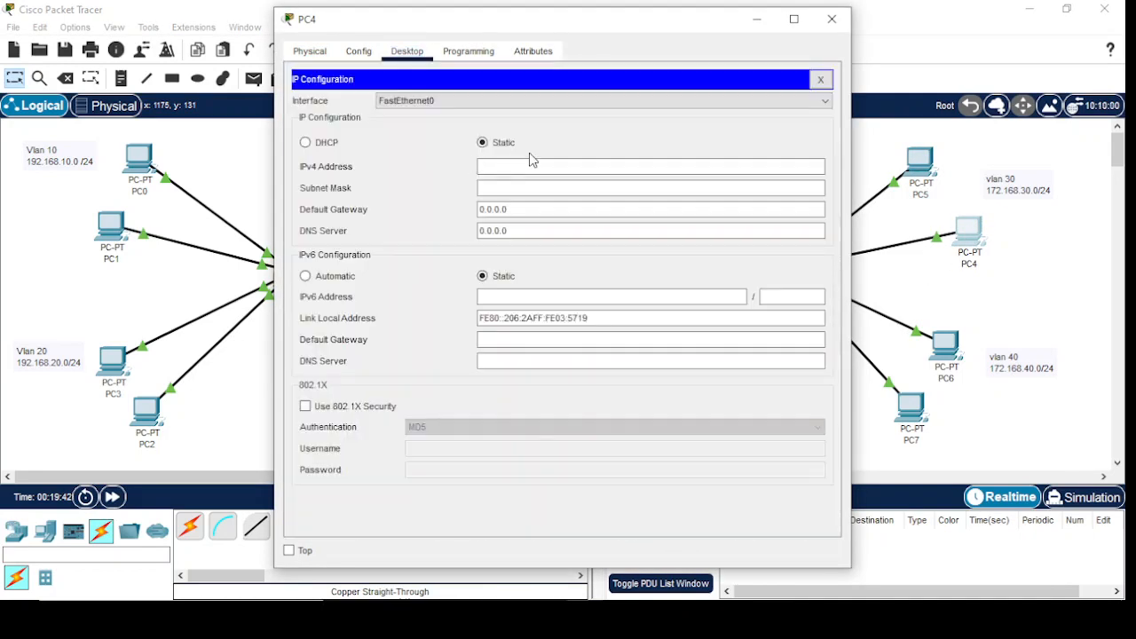
{"action": "left_click", "coordinate": [527, 167]}
{"action": "type", "text": "172.168.30"}
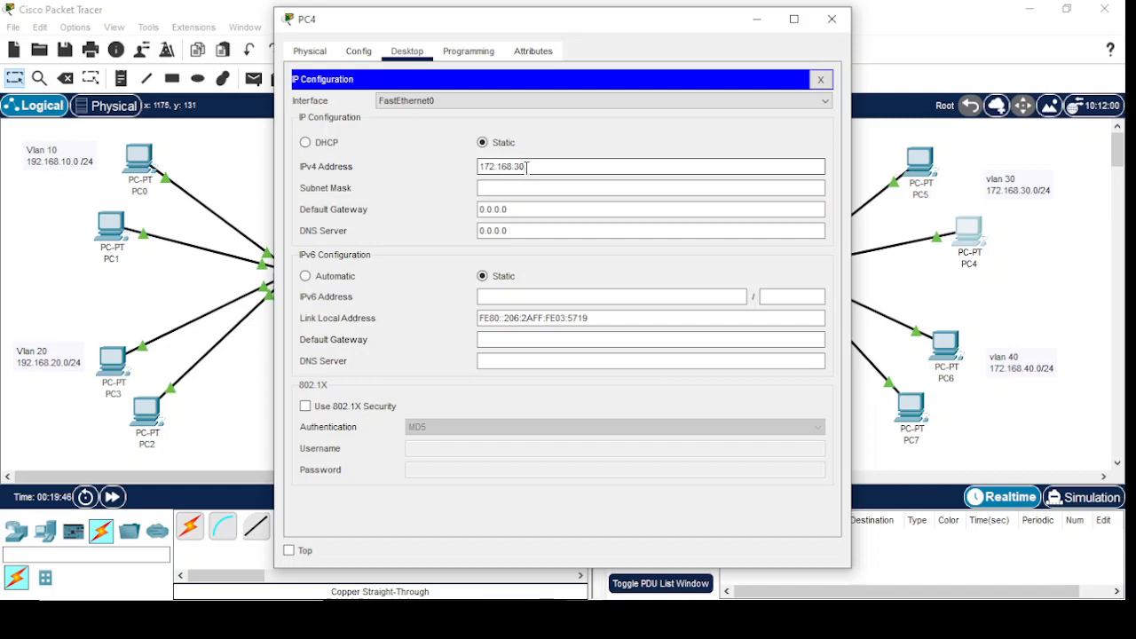
{"action": "type", "text": ".11"}
{"action": "key", "text": "Tab"}
{"action": "key", "text": "Tab"}
{"action": "type", "text": "172.168.30."}
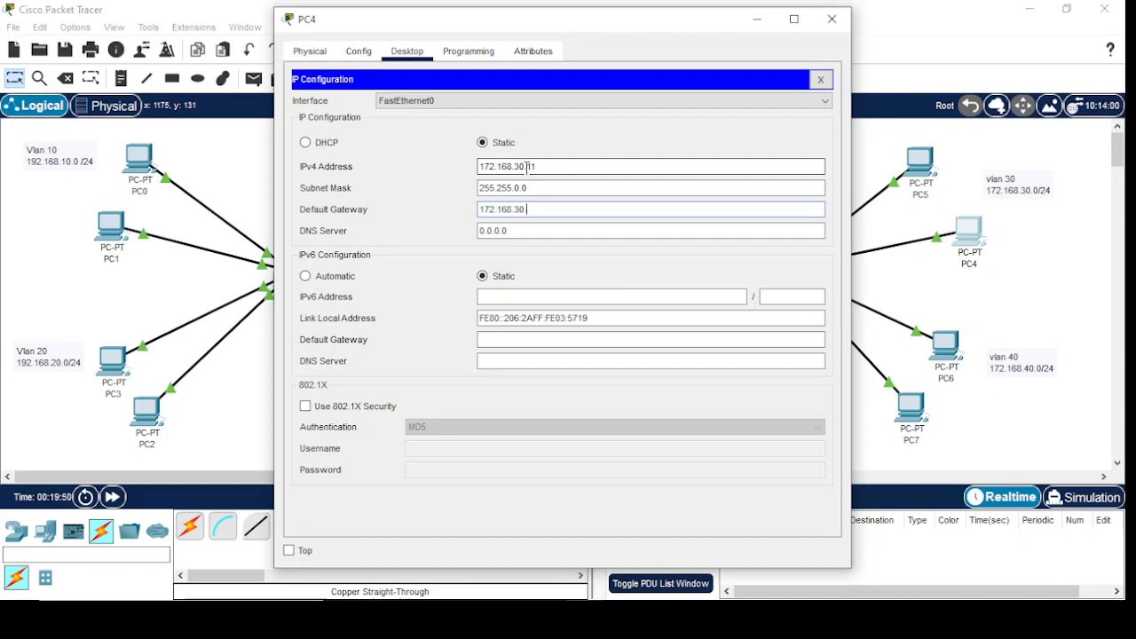
{"action": "type", "text": "1"}
{"action": "left_click", "coordinate": [832, 19]}
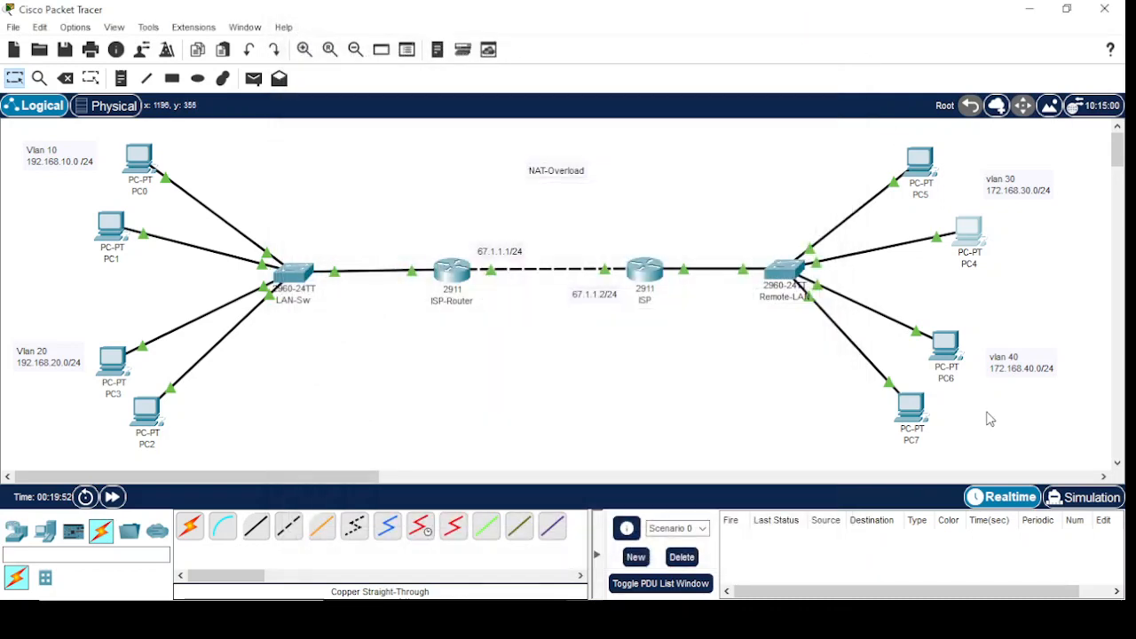
Give PC6 the static IPv4 address 172.168.40.10 with mask 255.255.0.0 and fill in its default gateway
{"action": "left_click", "coordinate": [946, 348]}
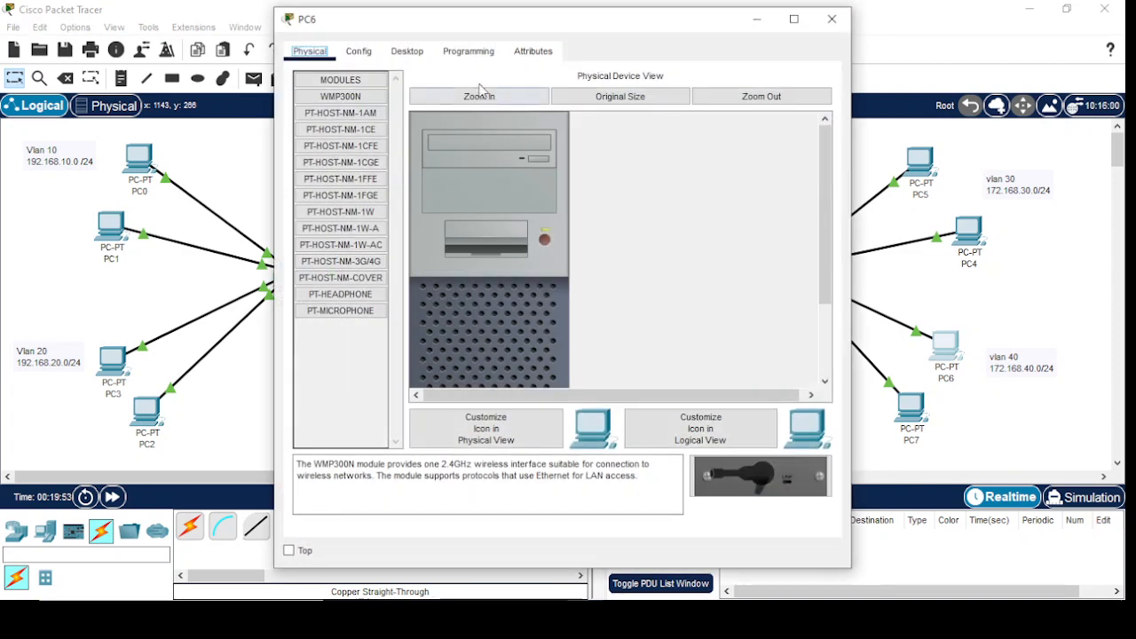
{"action": "left_click", "coordinate": [410, 53]}
{"action": "left_click", "coordinate": [360, 115]}
{"action": "left_click", "coordinate": [499, 166]}
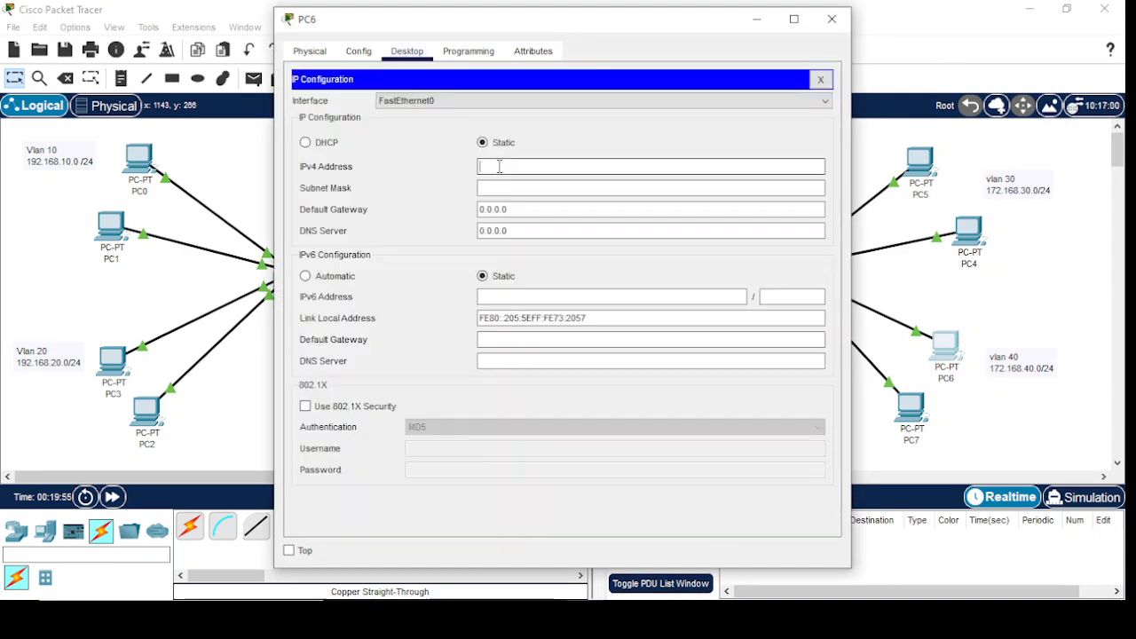
{"action": "type", "text": "172.168.40.10"}
{"action": "key", "text": "Tab"}
{"action": "key", "text": "Tab"}
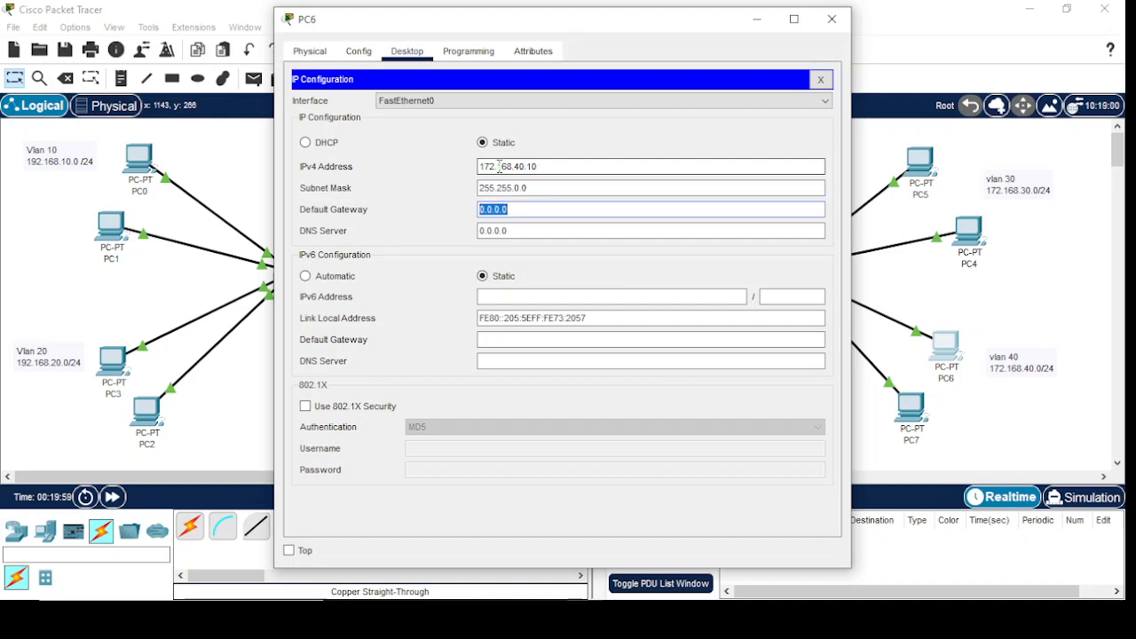
{"action": "type", "text": "172.168.40.1"}
{"action": "left_click", "coordinate": [832, 18]}
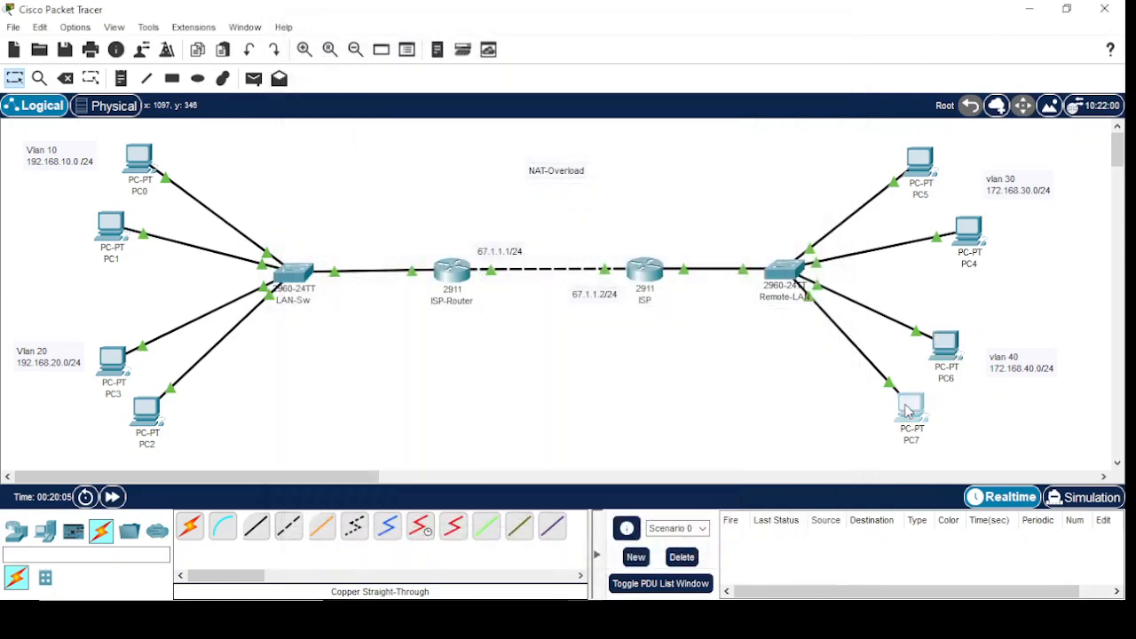
Give PC7 the static IPv4 address 172.168.40.11 with mask 255.255.0.0 and default gateway 172.168.40.1
{"action": "left_click", "coordinate": [907, 410]}
{"action": "left_click", "coordinate": [407, 50]}
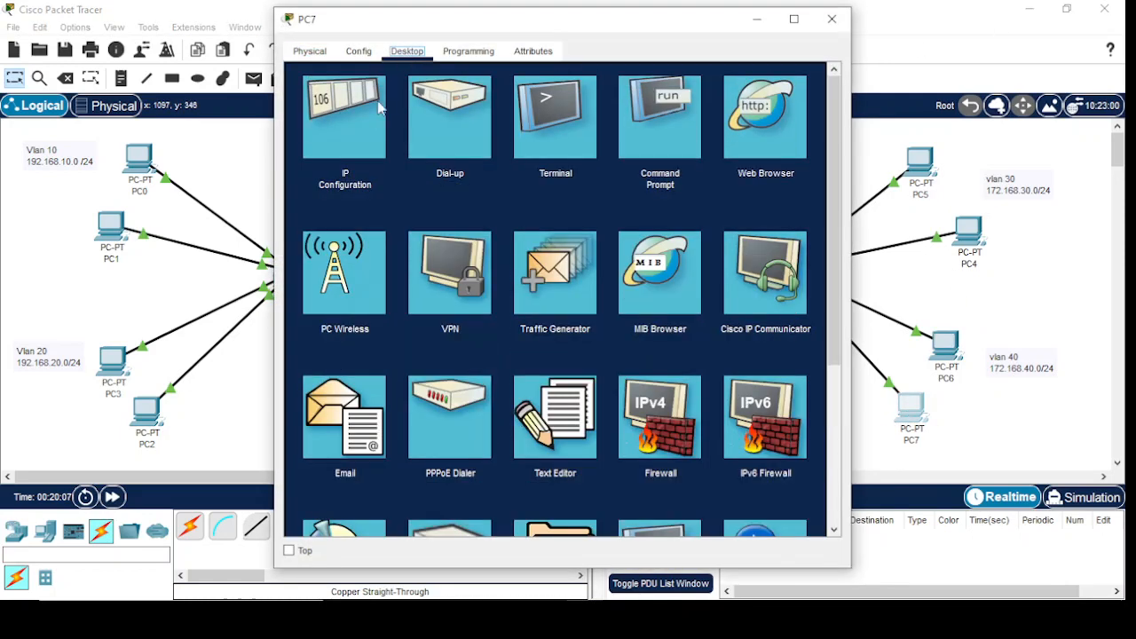
{"action": "left_click", "coordinate": [379, 107]}
{"action": "left_click", "coordinate": [502, 163]}
{"action": "type", "text": "17"}
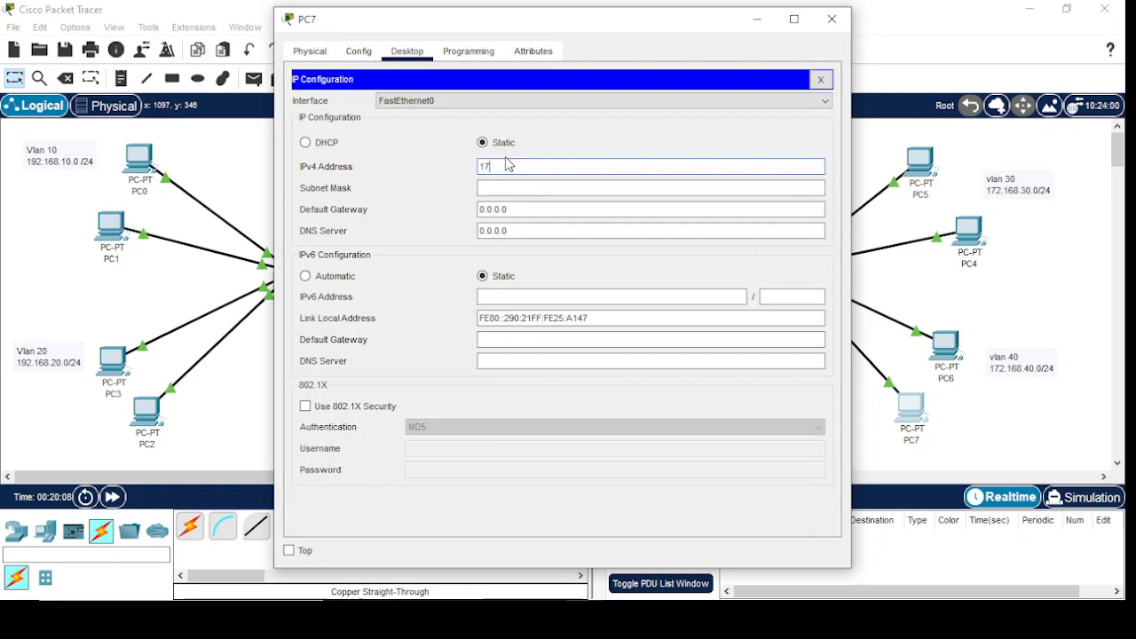
{"action": "type", "text": "2.16.40.11"}
{"action": "key", "text": "Tab"}
{"action": "key", "text": "Tab"}
{"action": "type", "text": "1"}
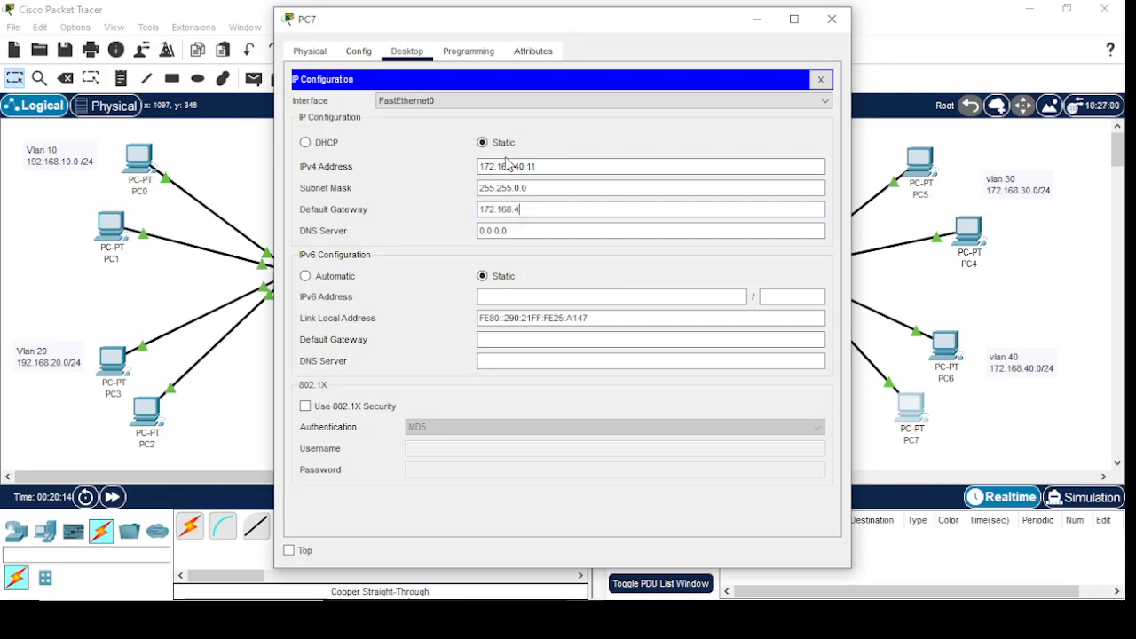
{"action": "left_click", "coordinate": [832, 19]}
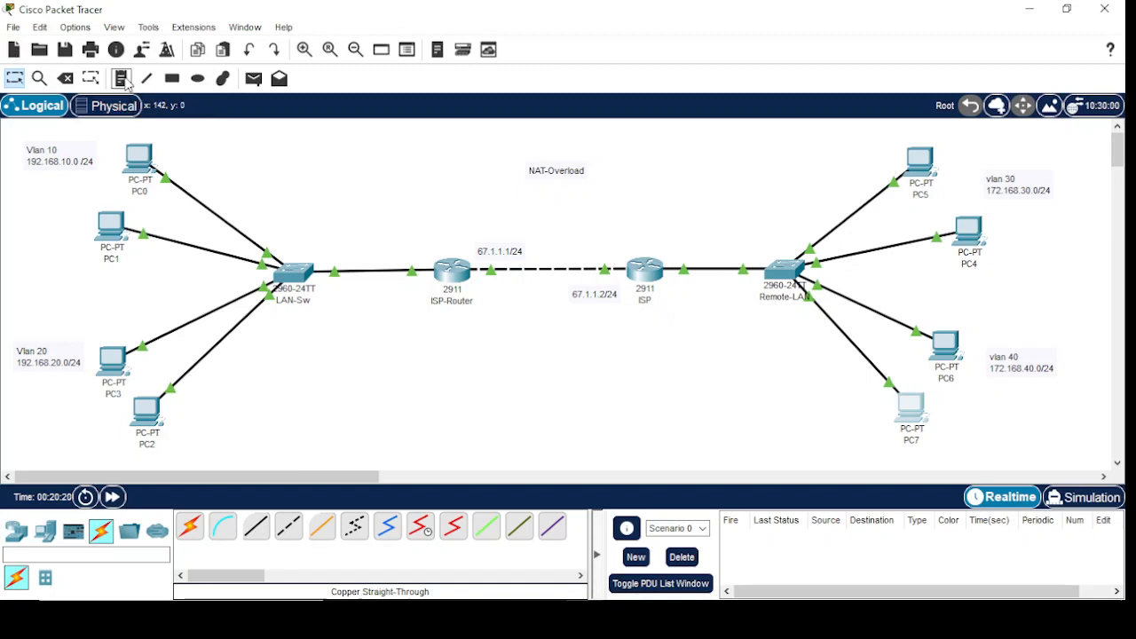
Label ISP-Router's link to LAN-Sw with the note 192.168.10.1 above the line and 192.168.20.1 below it
{"action": "left_click", "coordinate": [122, 79]}
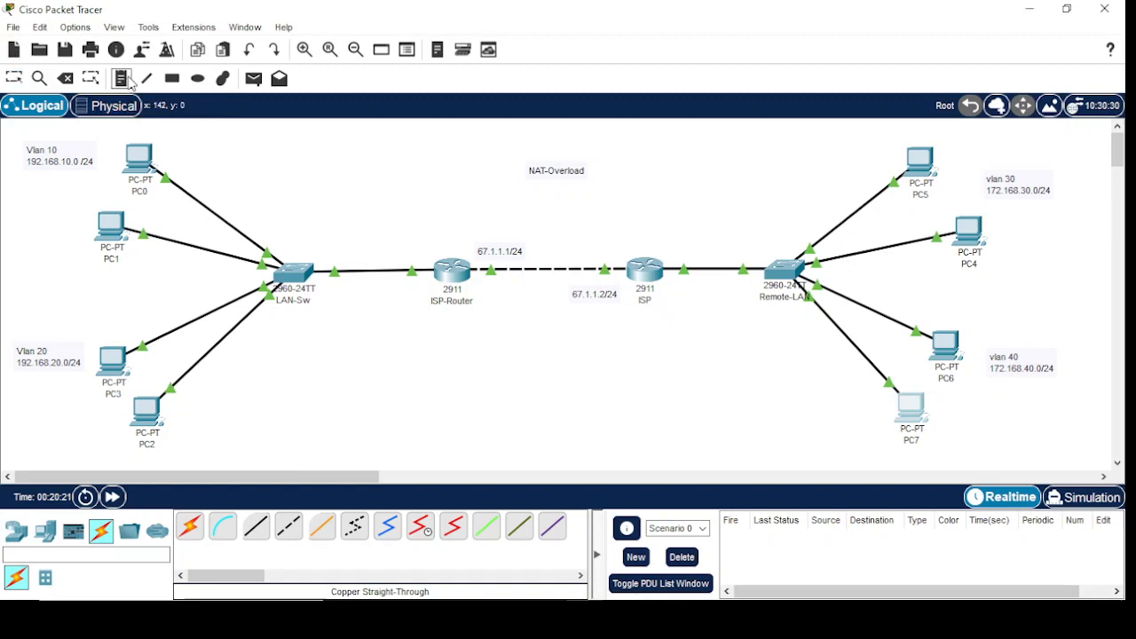
{"action": "left_click", "coordinate": [376, 252]}
{"action": "type", "text": "1"}
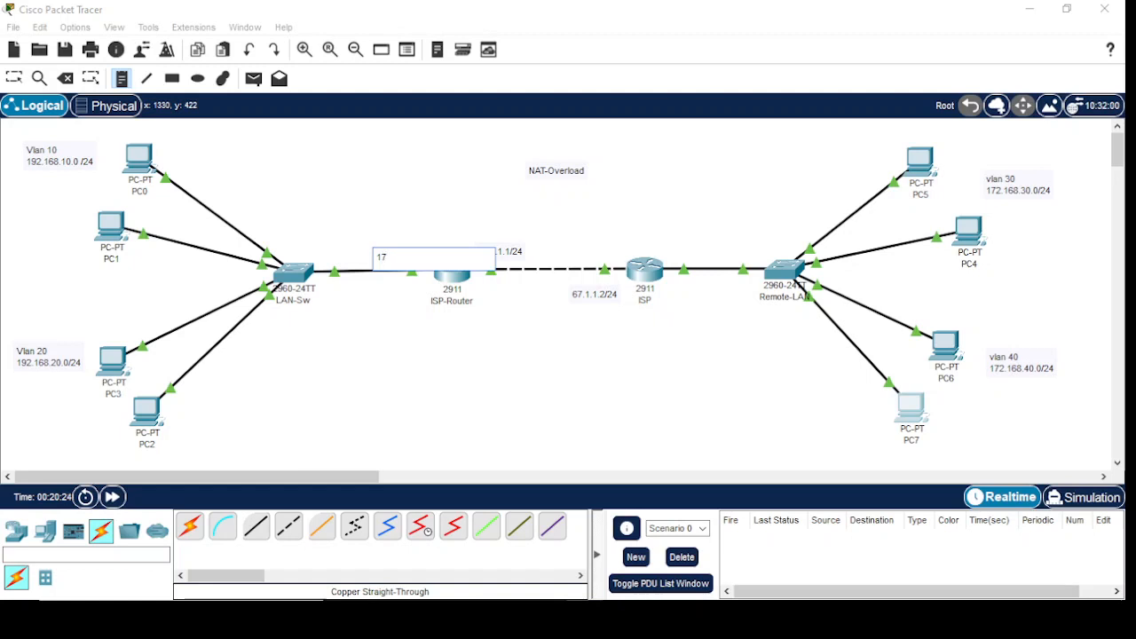
{"action": "type", "text": "92.168.10.1"}
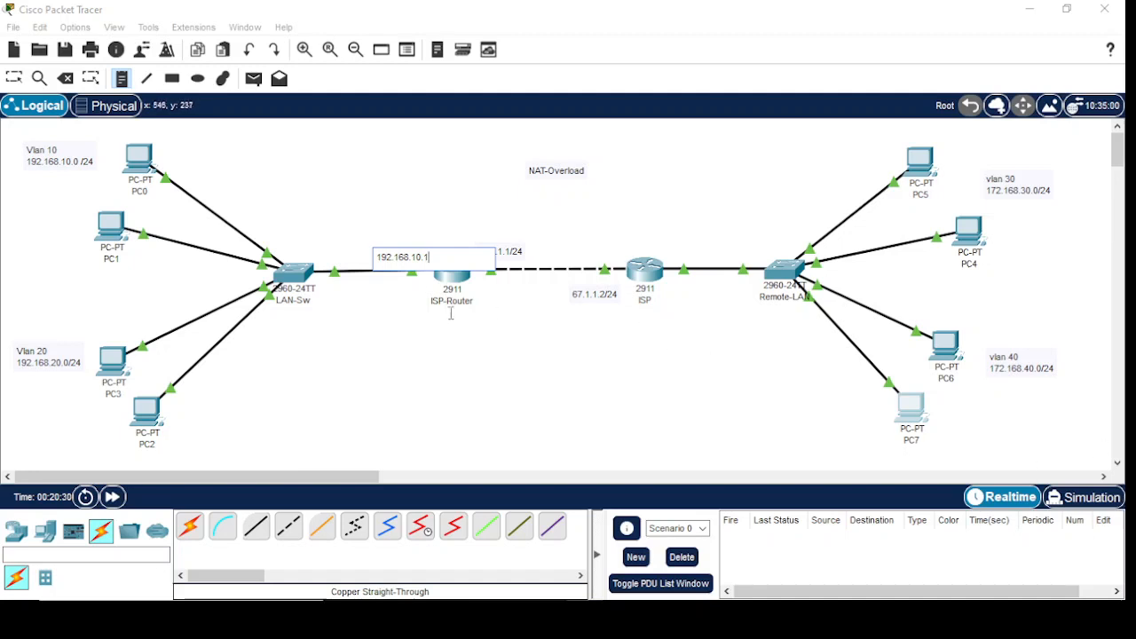
{"action": "left_click", "coordinate": [369, 286]}
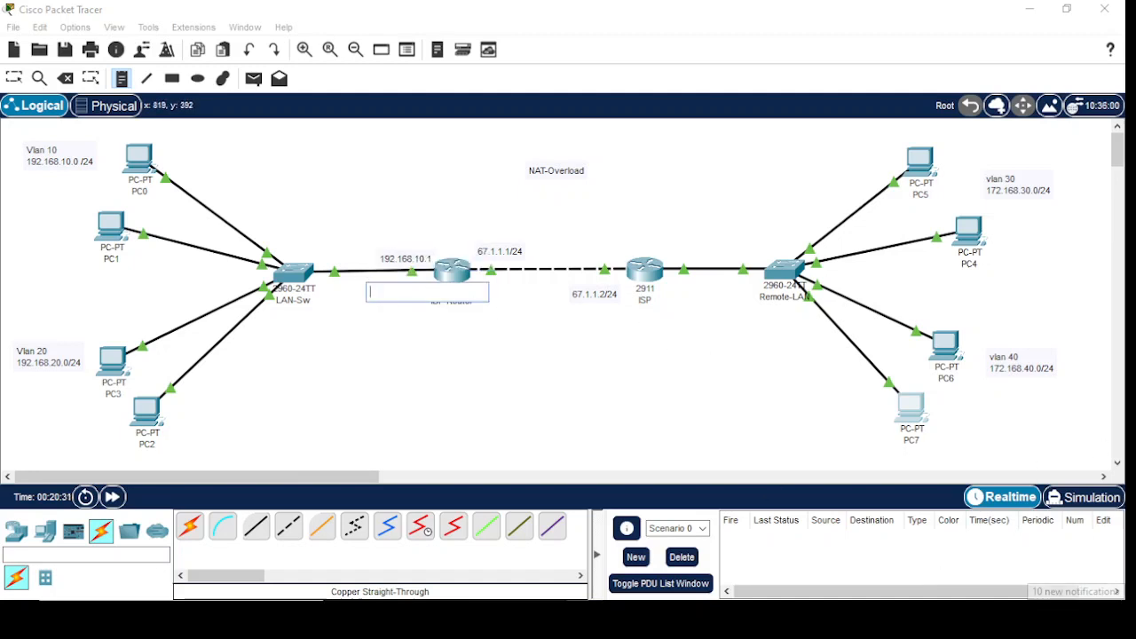
{"action": "type", "text": "192.168."}
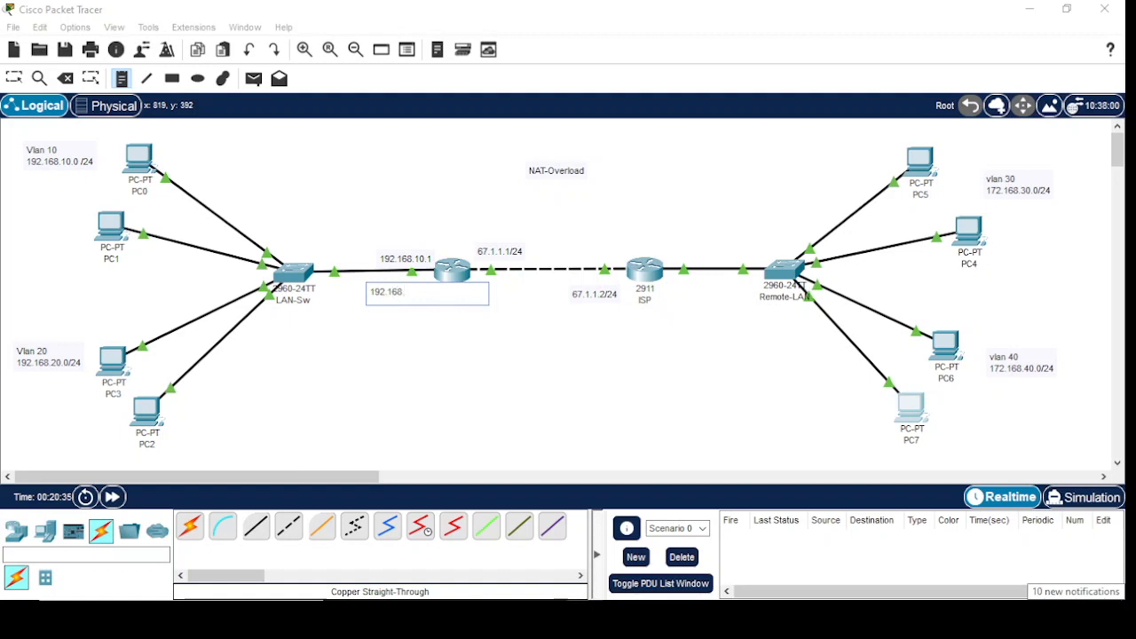
{"action": "type", "text": "20.1"}
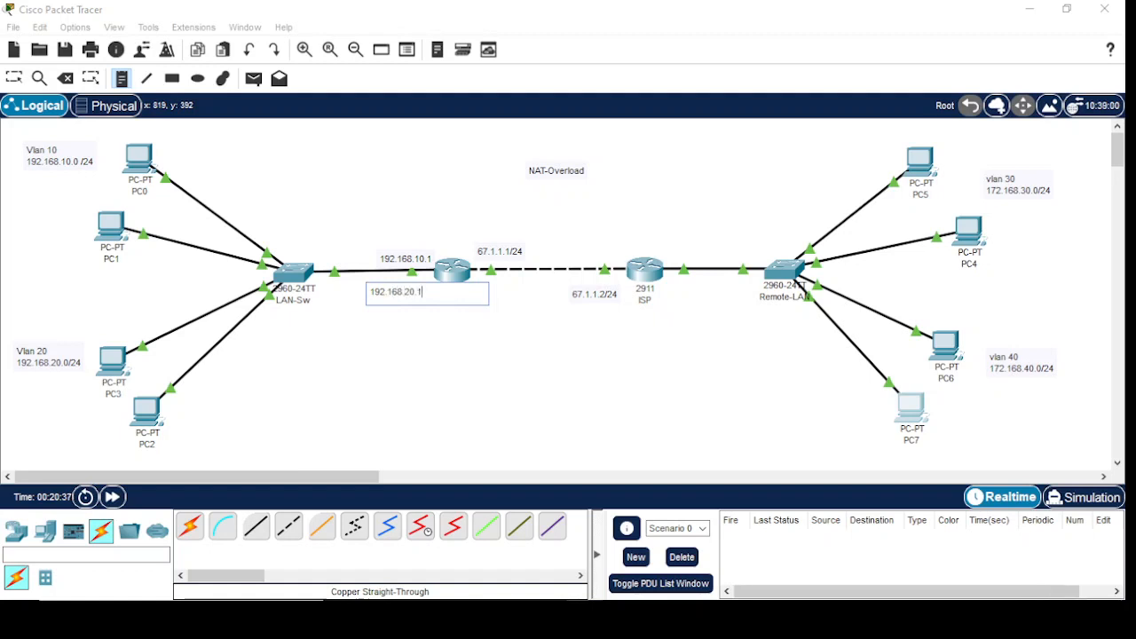
Label the ISP router's link to Remote-LAN with the note 172.168.30.1 above the line and 172.168.40.1 below it
{"action": "left_click", "coordinate": [668, 254]}
{"action": "type", "text": "172.168."}
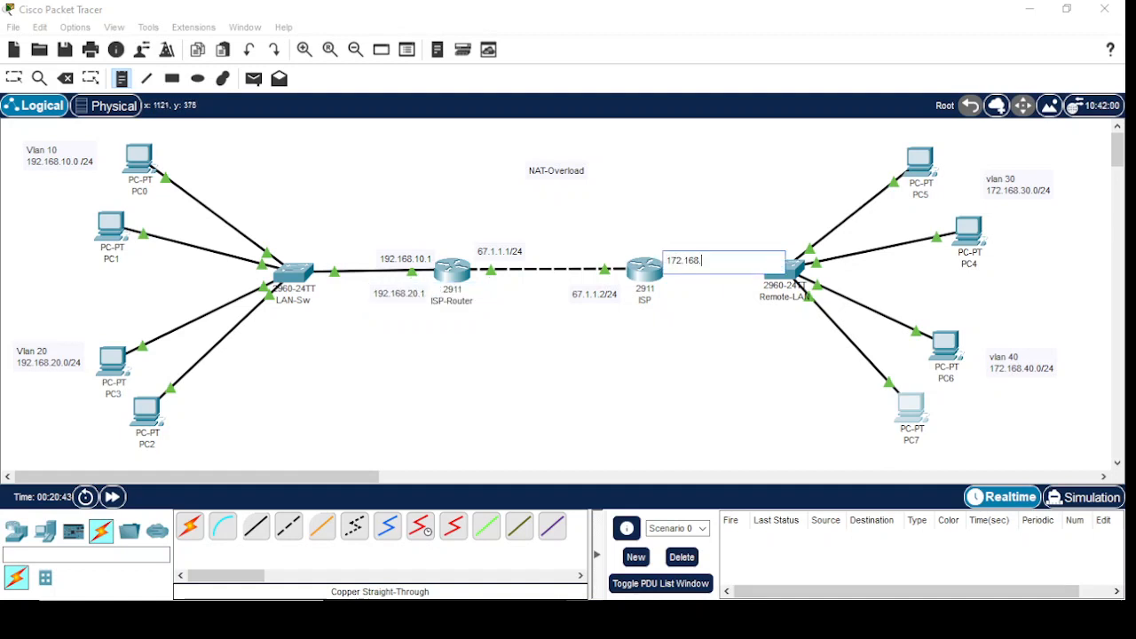
{"action": "type", "text": "30.1"}
{"action": "left_click", "coordinate": [667, 279]}
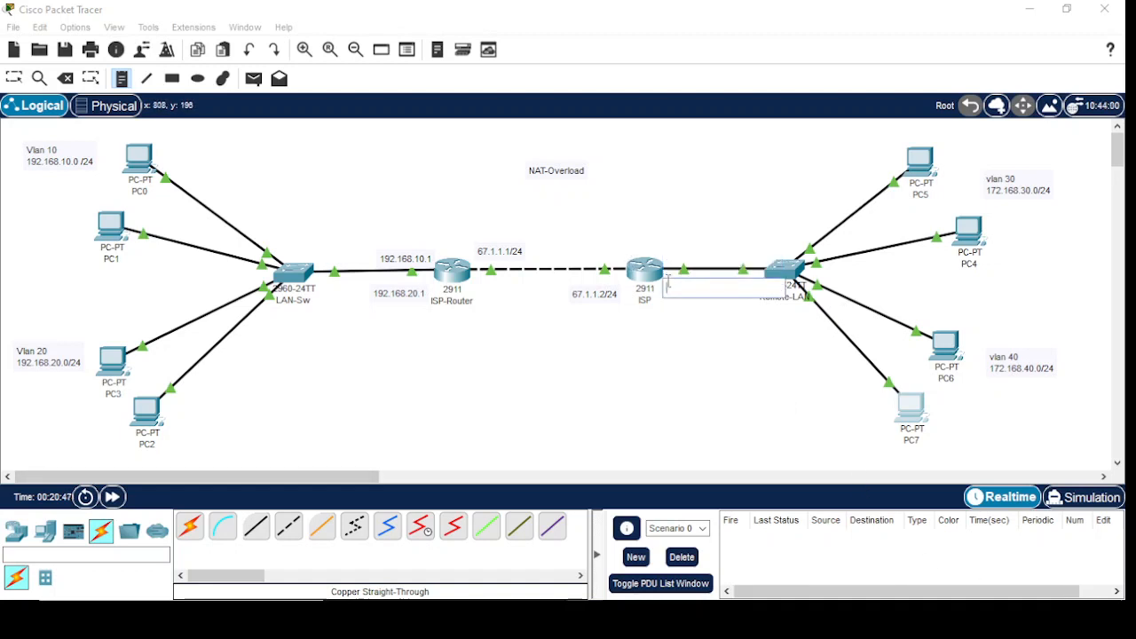
{"action": "type", "text": "172.168.40.1"}
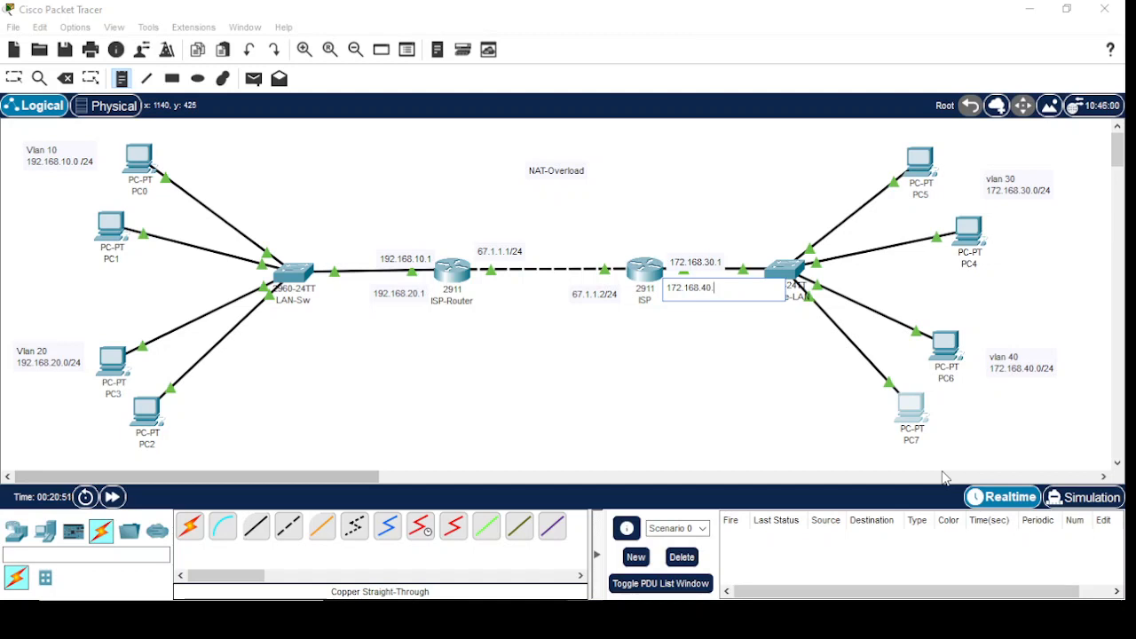
Leave the note tool and move the 172.168.30.1 note slightly upward, clear of the link line
{"action": "left_click", "coordinate": [122, 80]}
{"action": "left_click", "coordinate": [222, 528]}
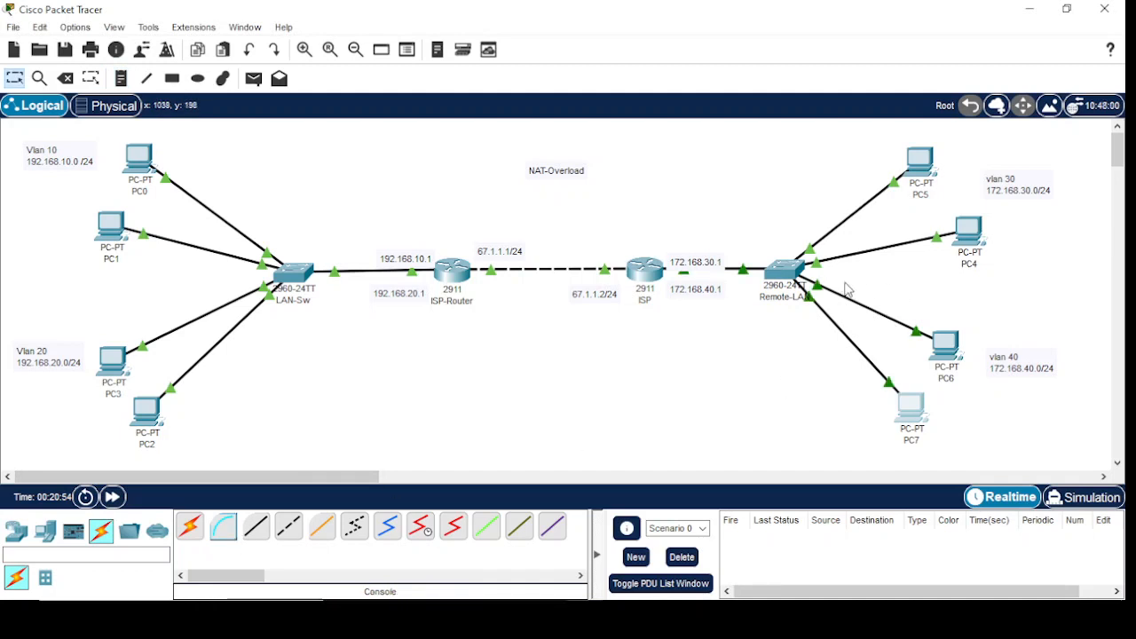
{"action": "left_click_drag", "start_coordinate": [691, 263], "coordinate": [687, 253]}
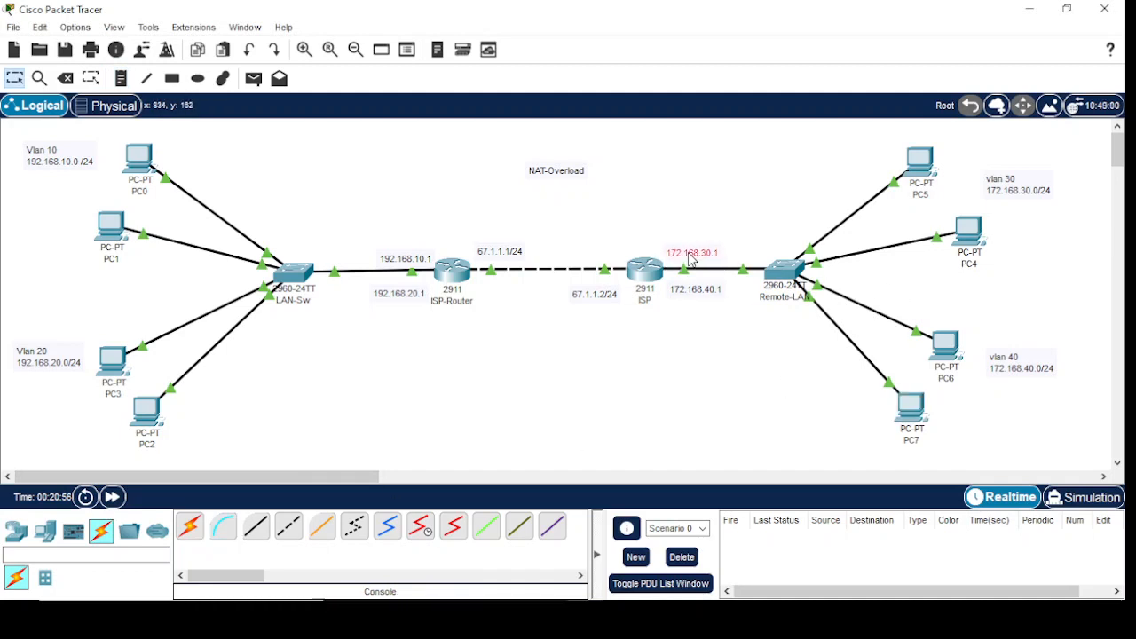
Reposition the router interface address notes so they sit neatly beside their links, closer to ISP-Router and ISP
{"action": "left_click_drag", "start_coordinate": [694, 300], "coordinate": [694, 296]}
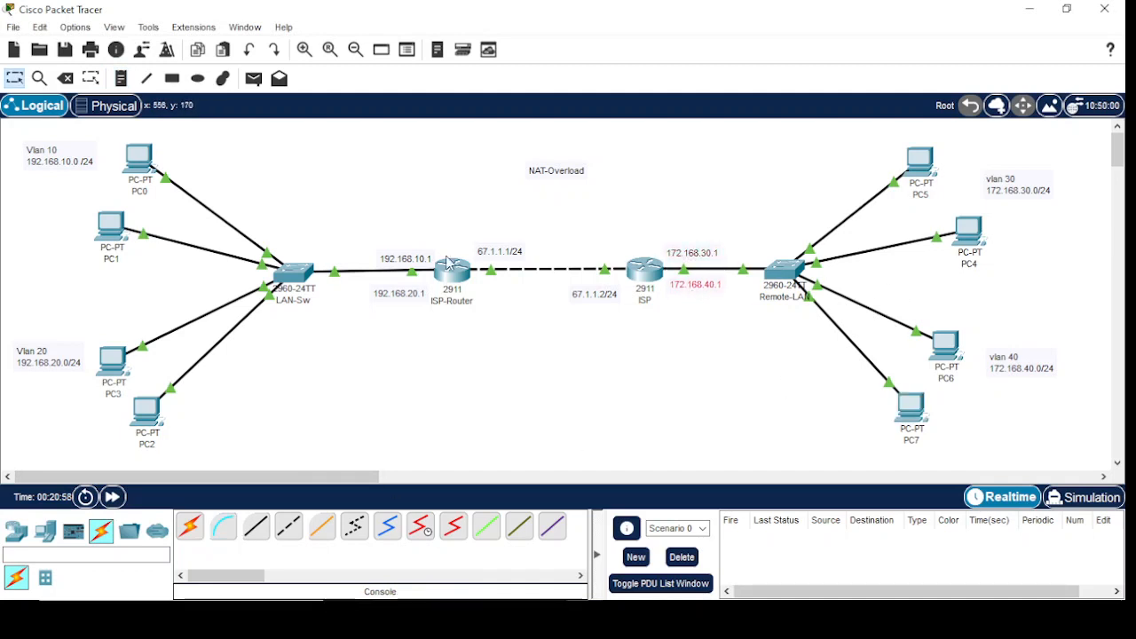
{"action": "left_click_drag", "start_coordinate": [398, 285], "coordinate": [415, 260]}
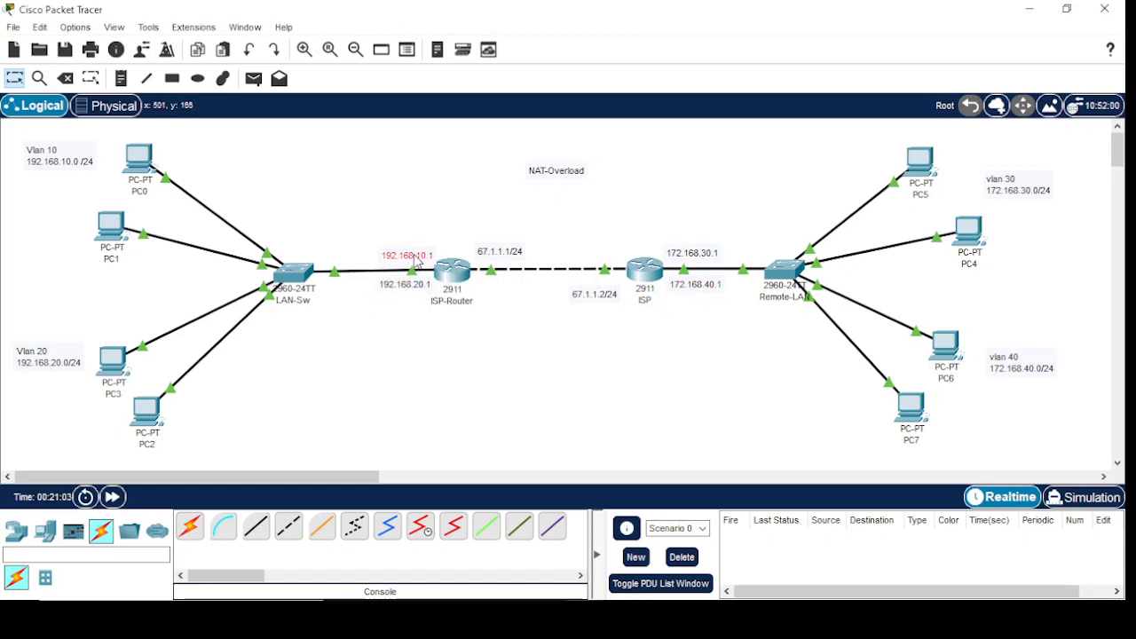
{"action": "left_click", "coordinate": [492, 256]}
{"action": "left_click_drag", "start_coordinate": [493, 256], "coordinate": [488, 263]}
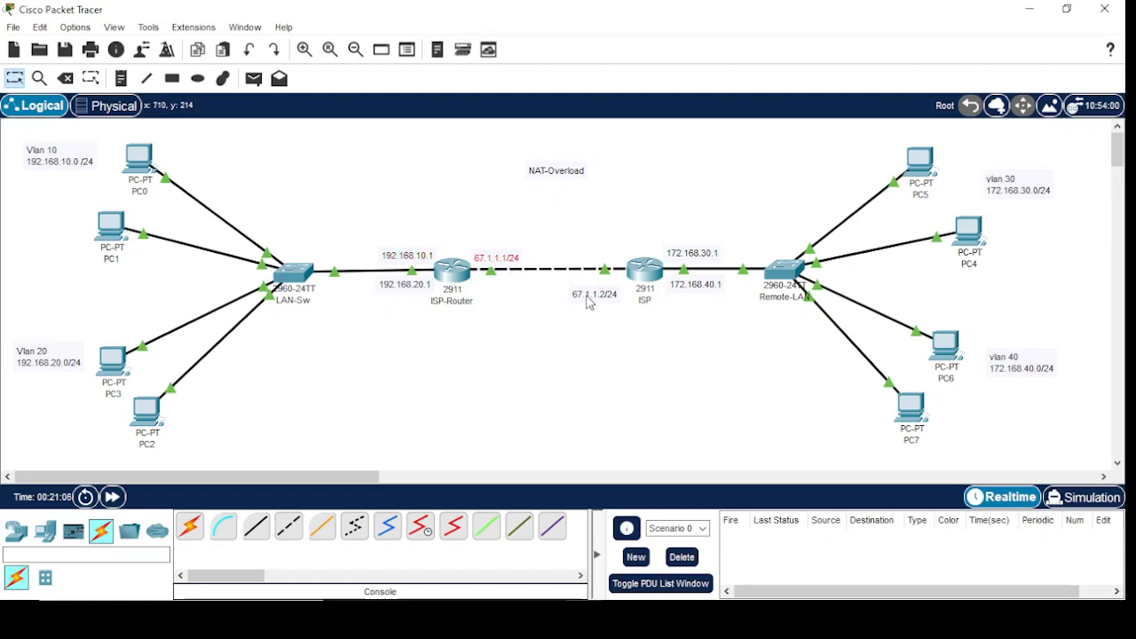
{"action": "left_click_drag", "start_coordinate": [588, 302], "coordinate": [592, 288]}
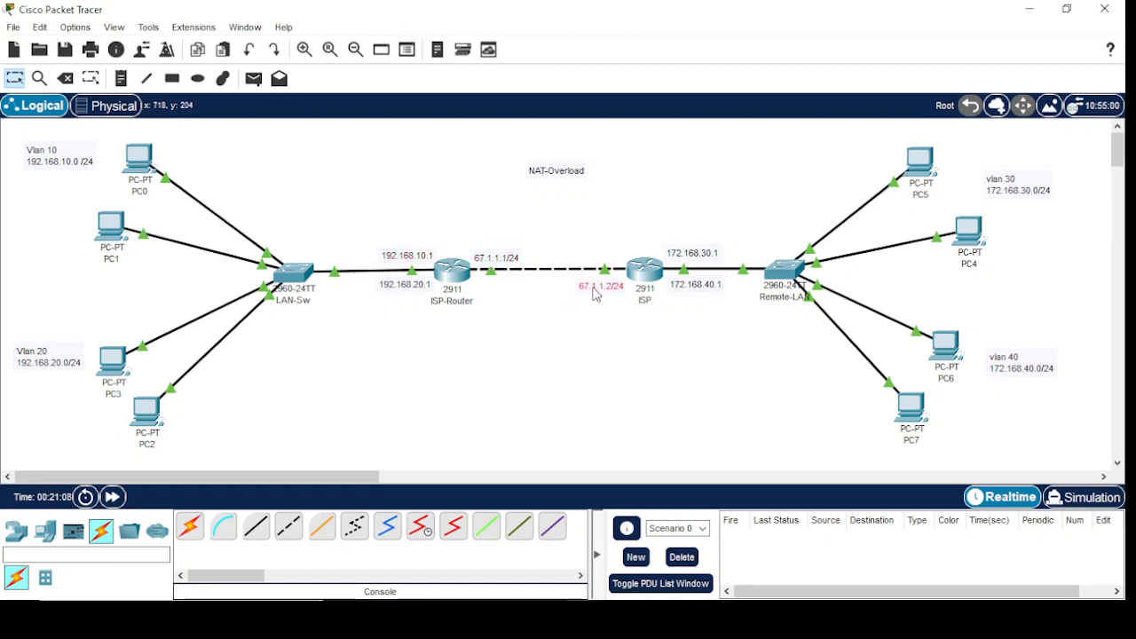
Move the Vlan 10, Vlan 20, vlan 30 and vlan 40 notes close to PC0, PC2, PC5 and PC7 respectively
{"action": "left_click", "coordinate": [42, 157]}
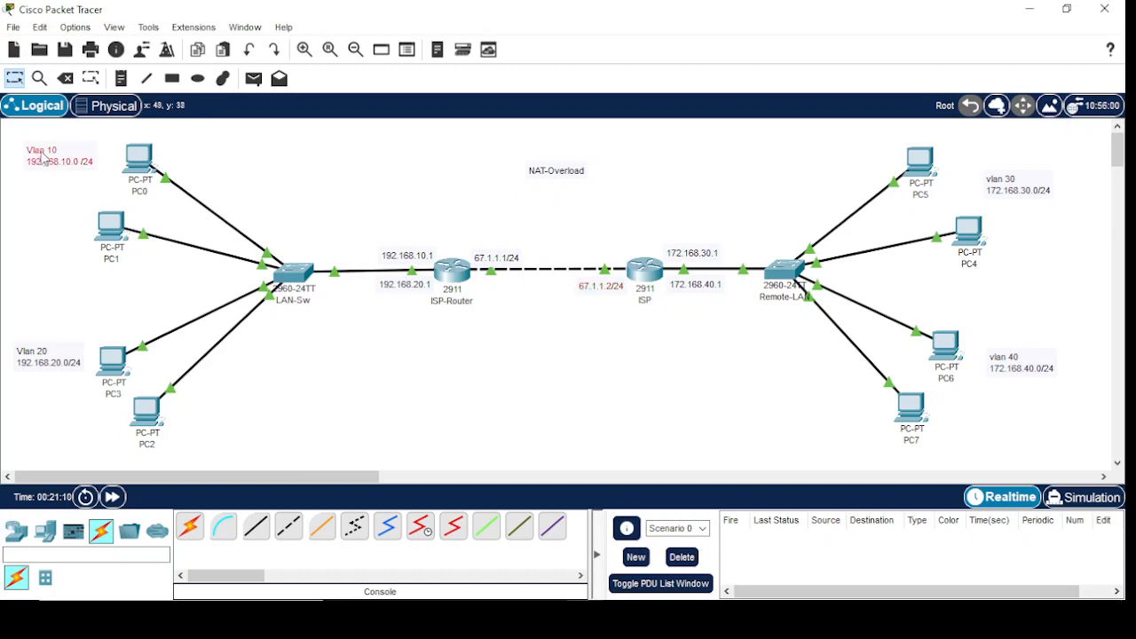
{"action": "left_click_drag", "start_coordinate": [42, 157], "coordinate": [58, 166]}
{"action": "left_click_drag", "start_coordinate": [27, 365], "coordinate": [58, 425]}
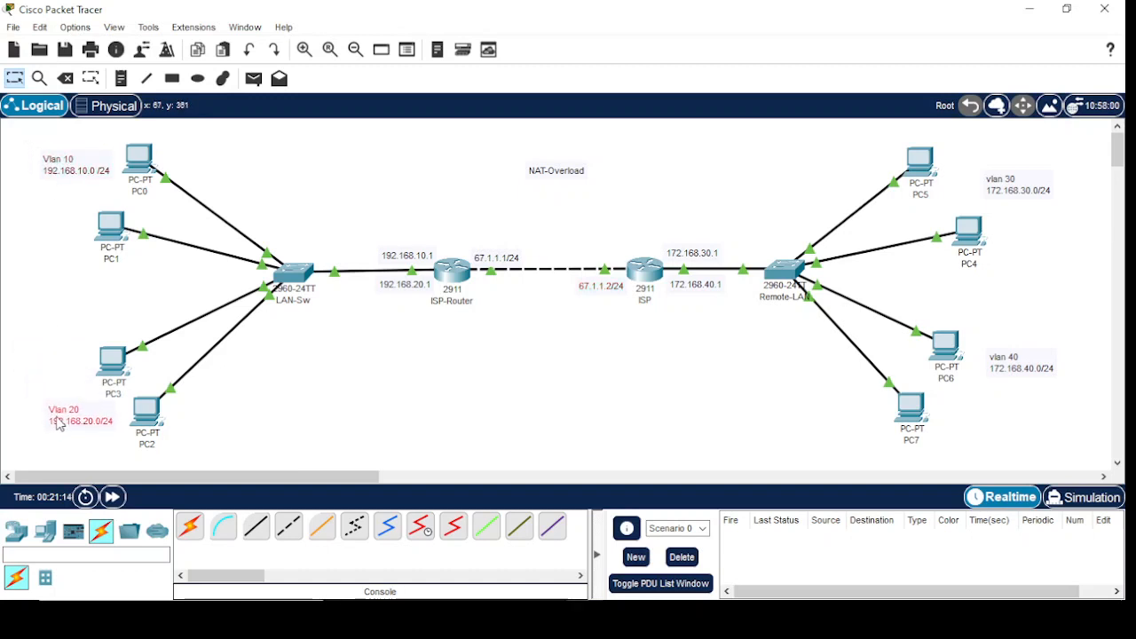
{"action": "left_click", "coordinate": [1020, 191]}
{"action": "left_click_drag", "start_coordinate": [1021, 191], "coordinate": [996, 169]}
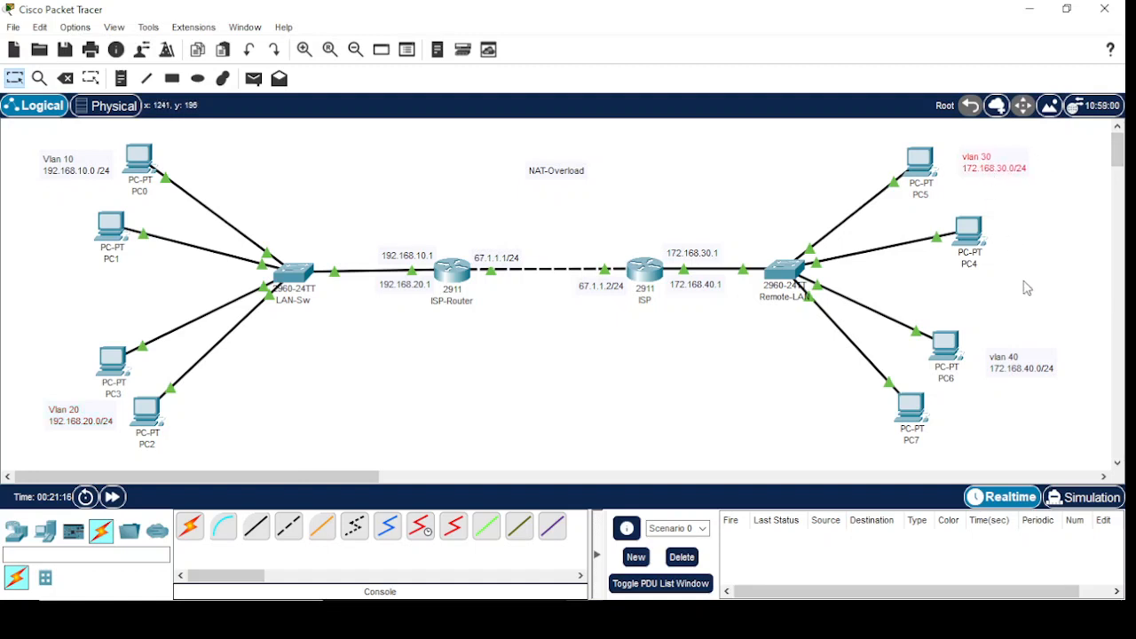
{"action": "left_click_drag", "start_coordinate": [1008, 369], "coordinate": [972, 409]}
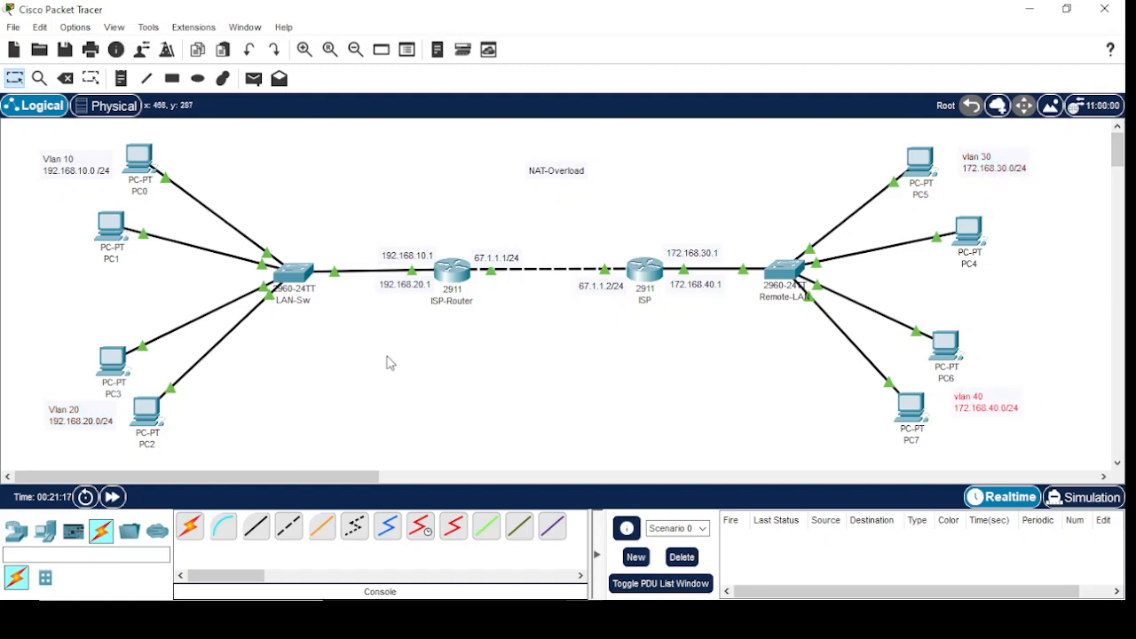
Ping 172.168.30.10 from PC0's command prompt to test reachability of the remote LAN, and minimize the PC0 window
{"action": "left_click", "coordinate": [142, 160]}
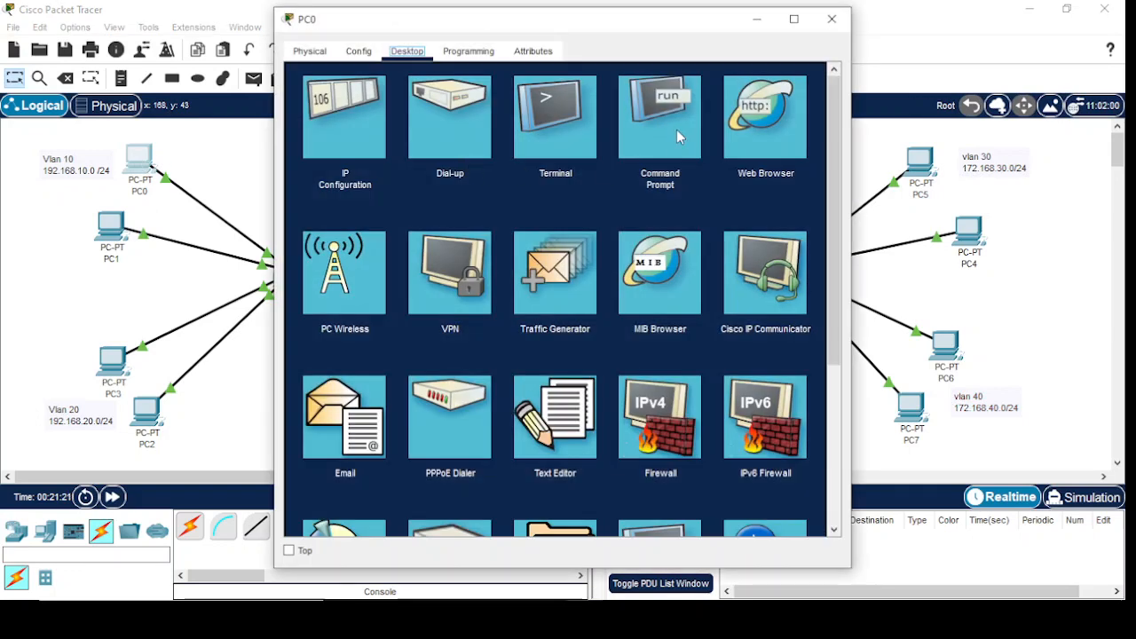
{"action": "left_click", "coordinate": [676, 129]}
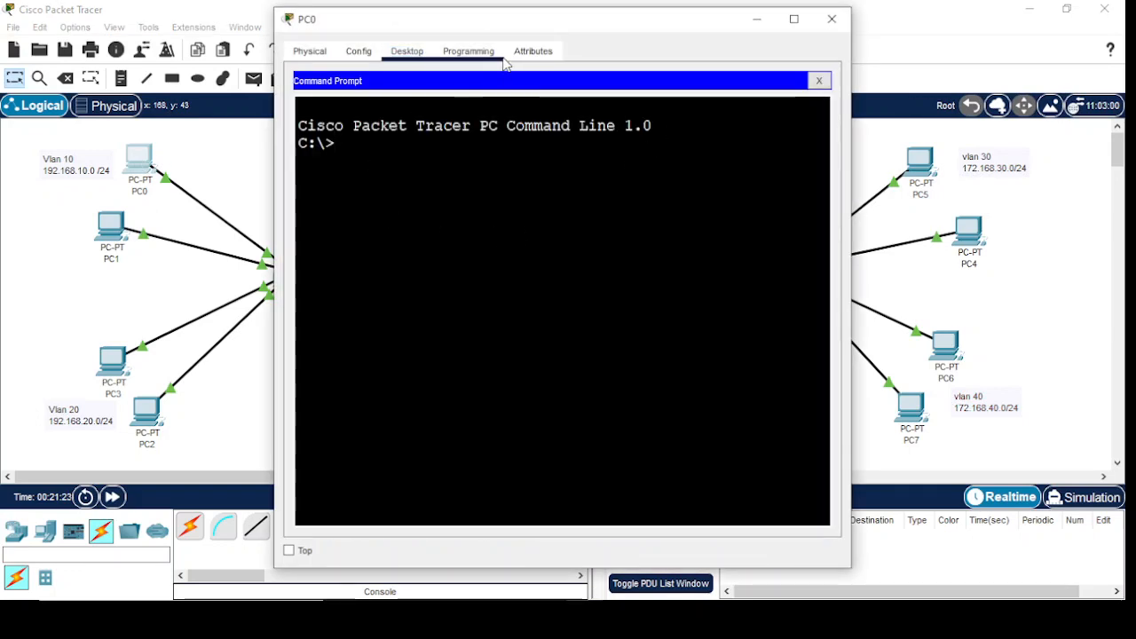
{"action": "left_click_drag", "start_coordinate": [540, 26], "coordinate": [482, 68]}
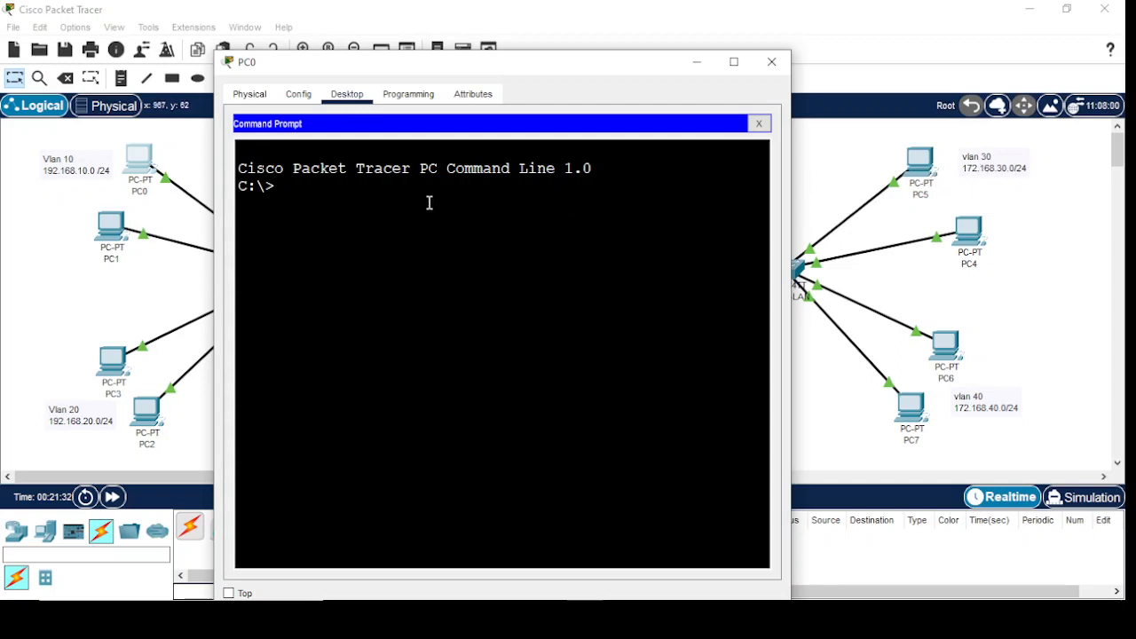
{"action": "type", "text": "ping 172.168."}
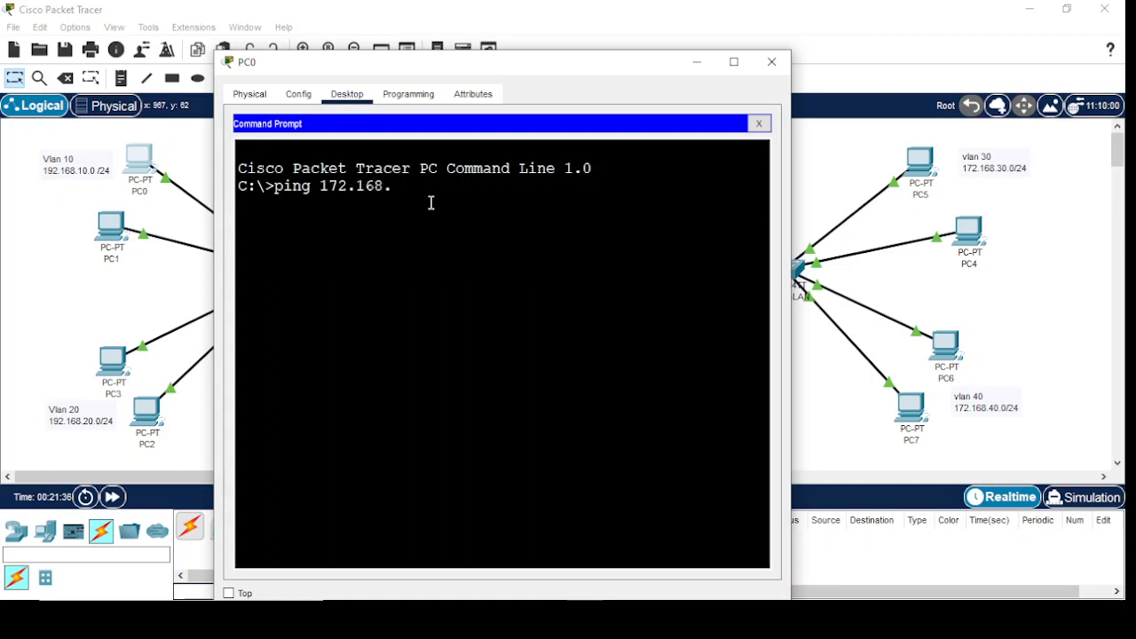
{"action": "type", "text": "30.10"}
{"action": "key", "text": "Return"}
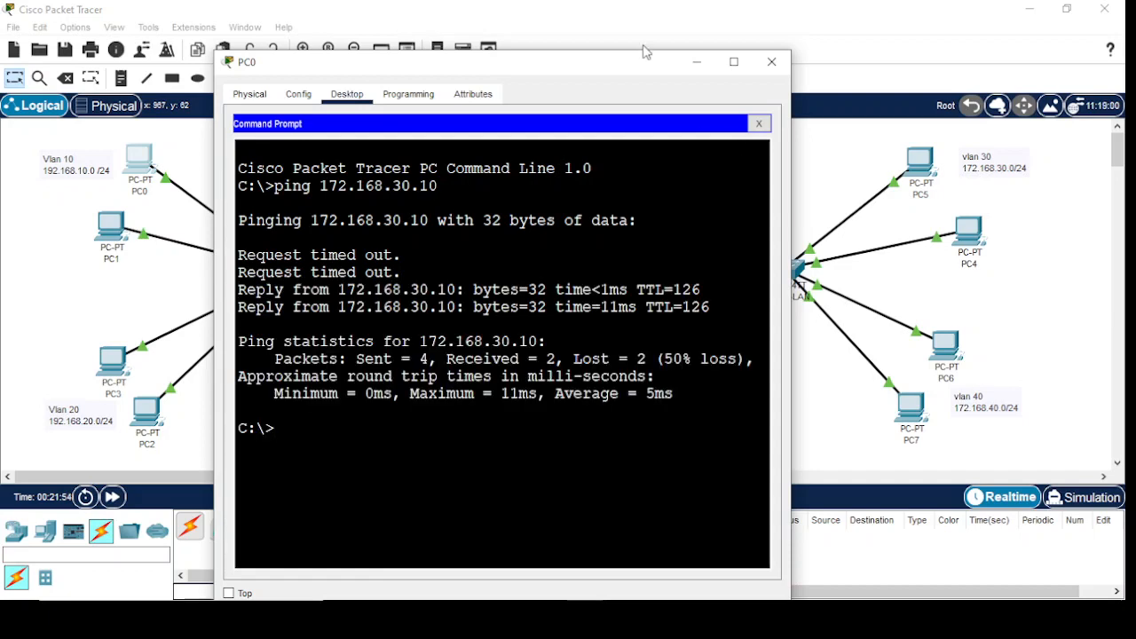
{"action": "left_click", "coordinate": [697, 61]}
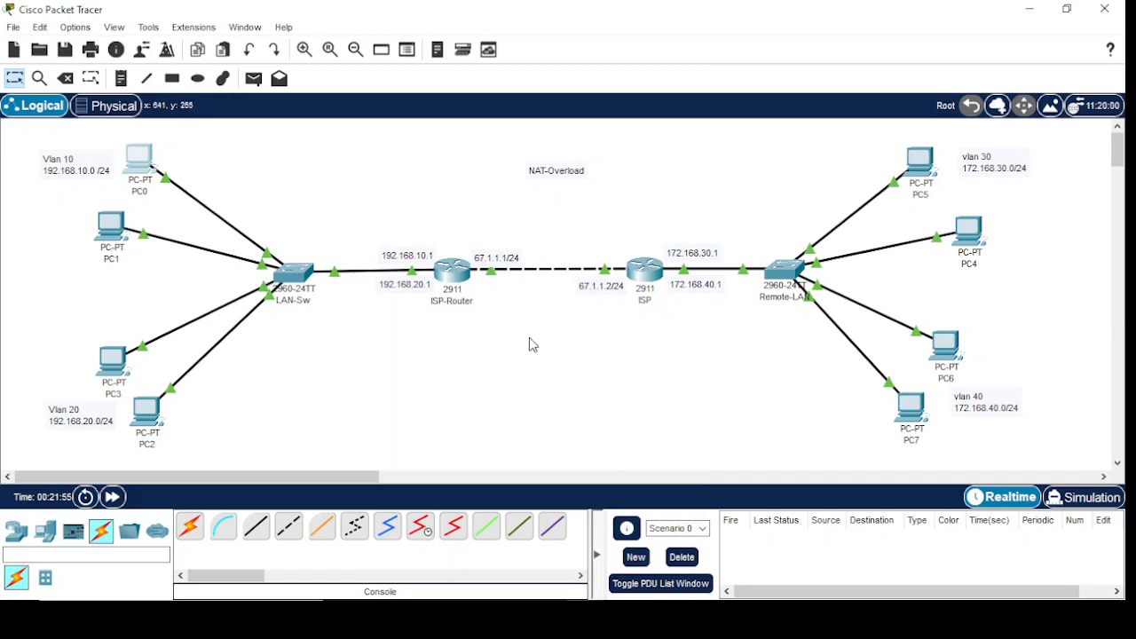
Display the NAT translation table on ISP-Router with show ip nat translations
{"action": "left_click", "coordinate": [448, 273]}
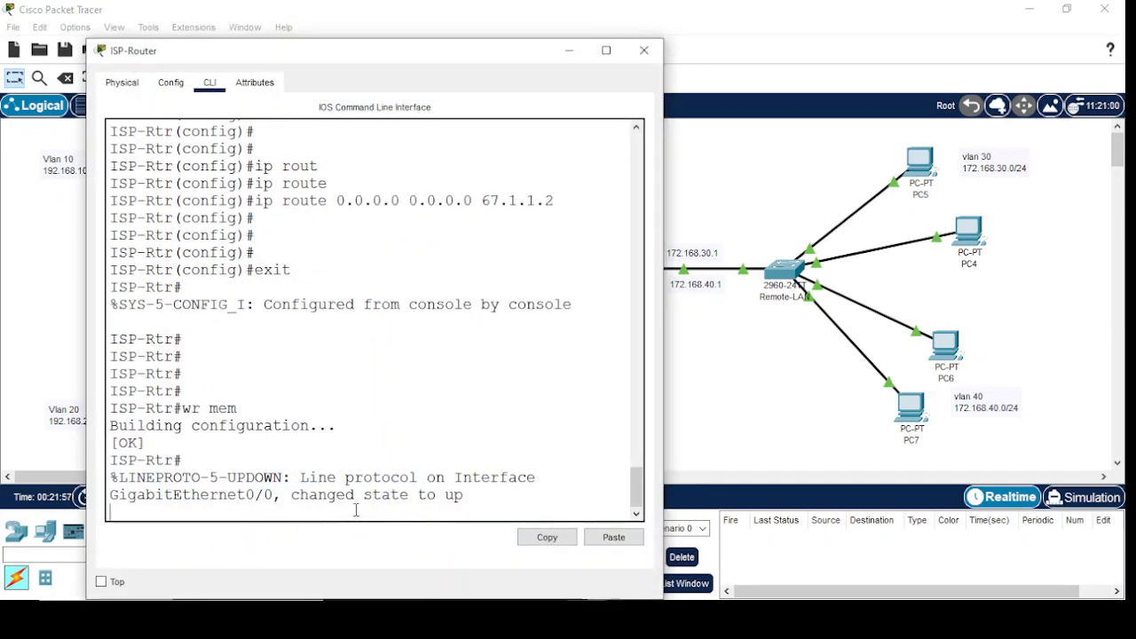
{"action": "key", "text": "Return"}
{"action": "key", "text": "Return"}
{"action": "key", "text": "Return"}
{"action": "key", "text": "Return"}
{"action": "key", "text": "Return"}
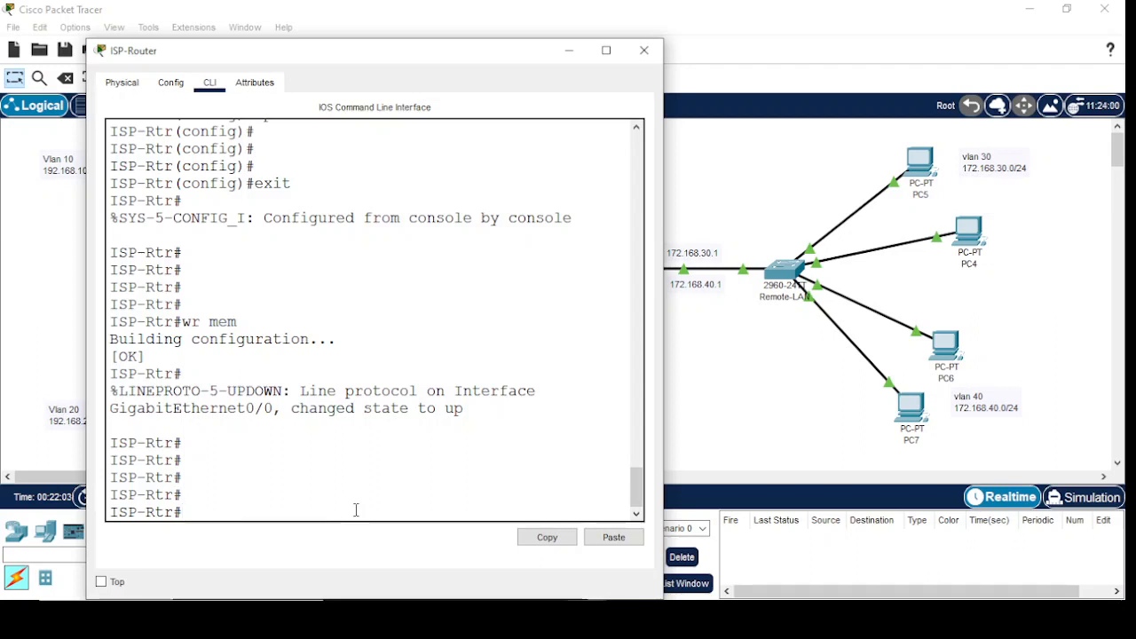
{"action": "type", "text": "sh"}
{"action": "key", "text": "Tab"}
{"action": "type", "text": "n"}
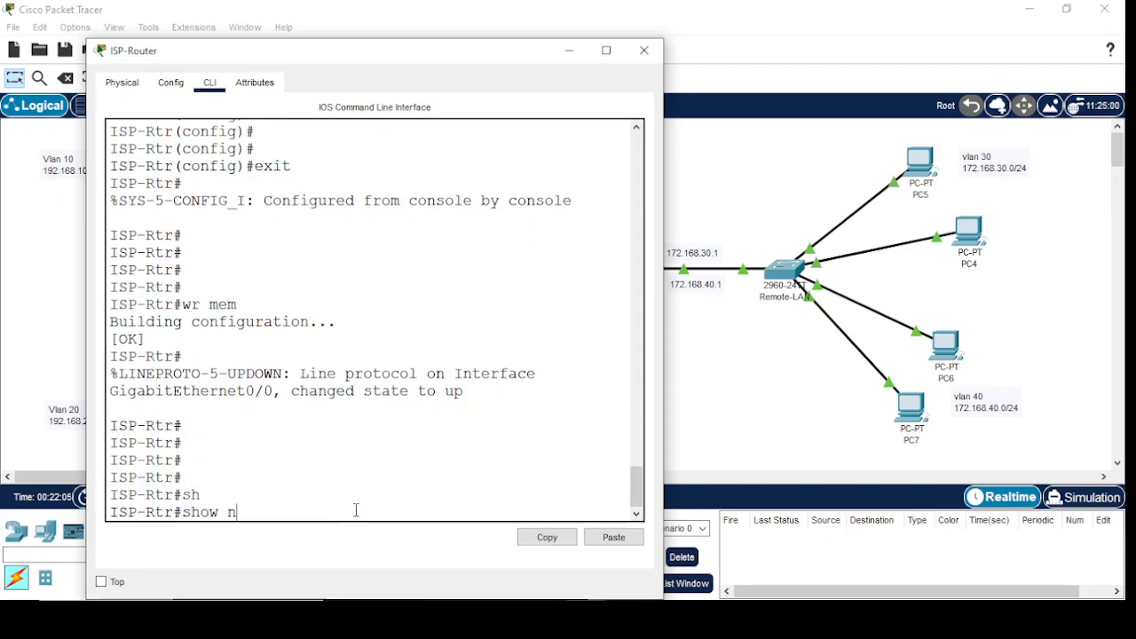
{"action": "key", "text": "BackSpace"}
{"action": "type", "text": "ip na"}
{"action": "key", "text": "Tab"}
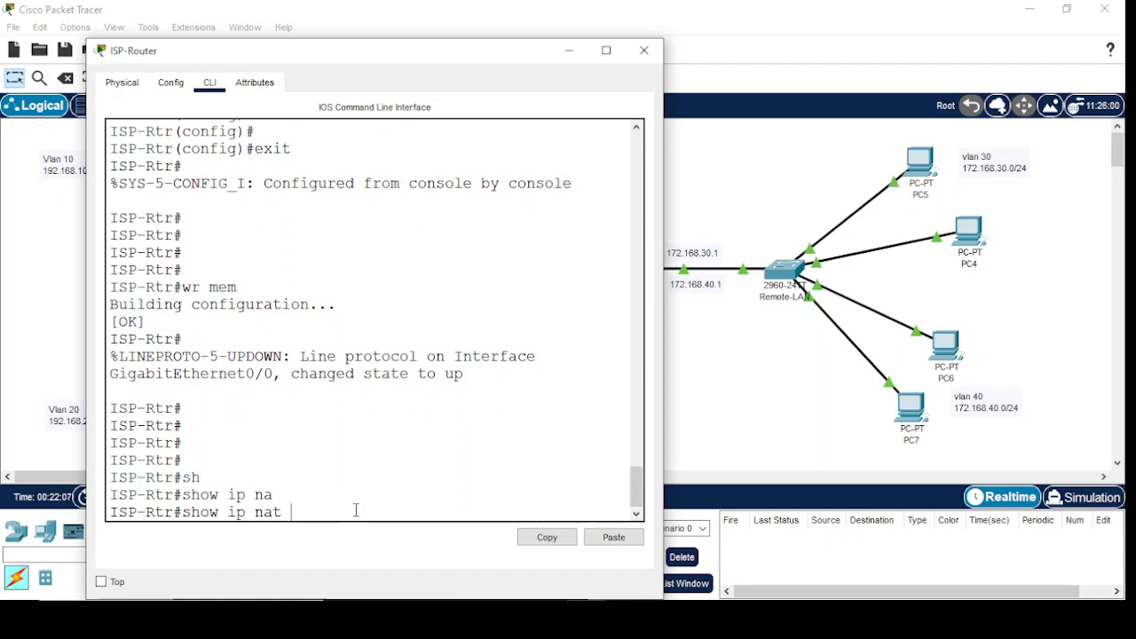
{"action": "type", "text": "tr"}
{"action": "key", "text": "Tab"}
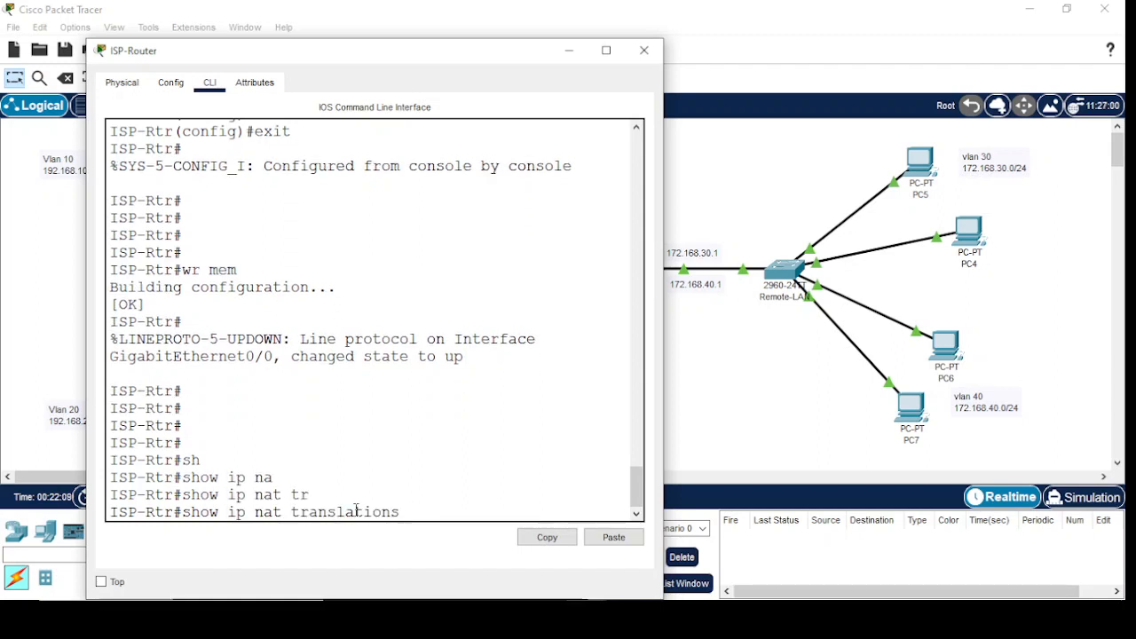
{"action": "key", "text": "Return"}
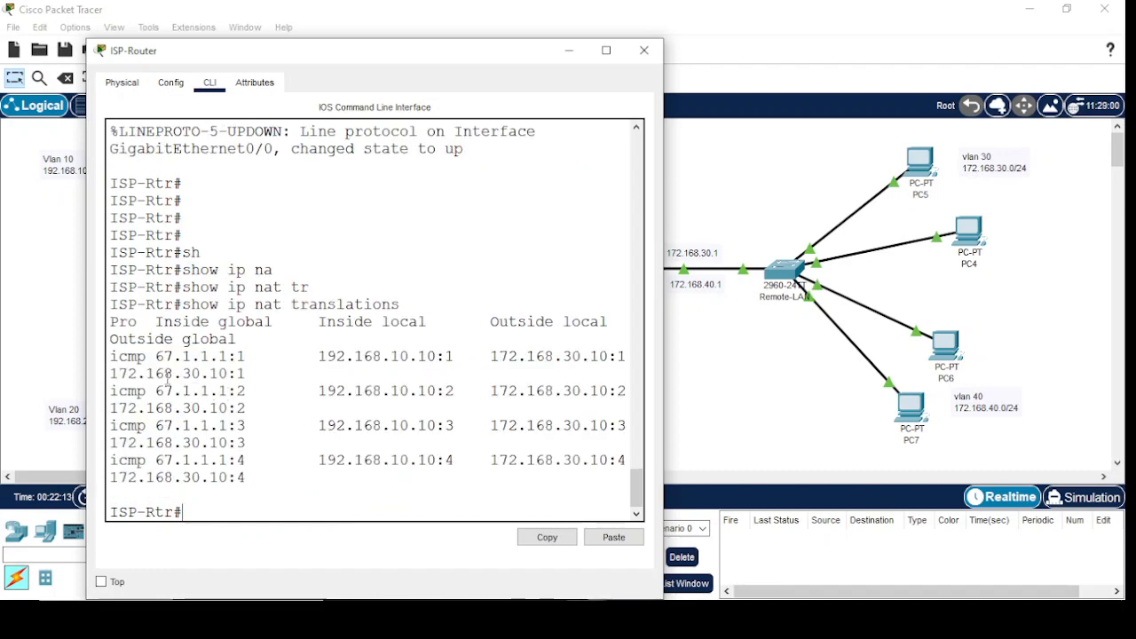
Enlarge the ISP-Router window, examine the first entry's inside global, outside local and outside global addresses, and minimize the window
{"action": "left_click", "coordinate": [606, 49]}
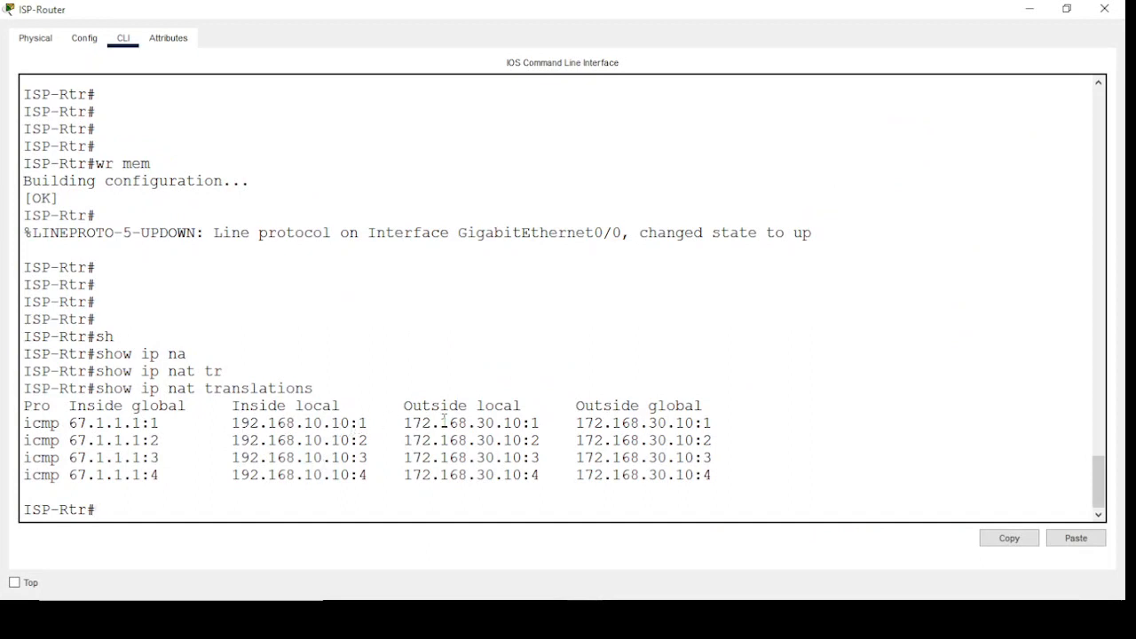
{"action": "left_click_drag", "start_coordinate": [522, 422], "coordinate": [406, 422]}
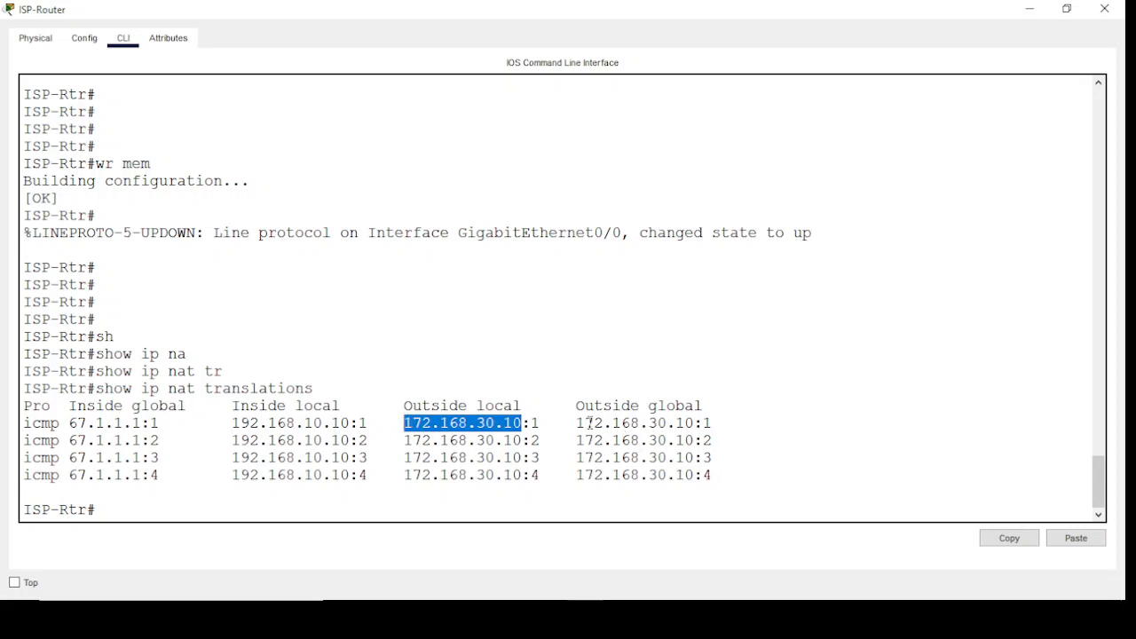
{"action": "left_click_drag", "start_coordinate": [573, 424], "coordinate": [712, 423]}
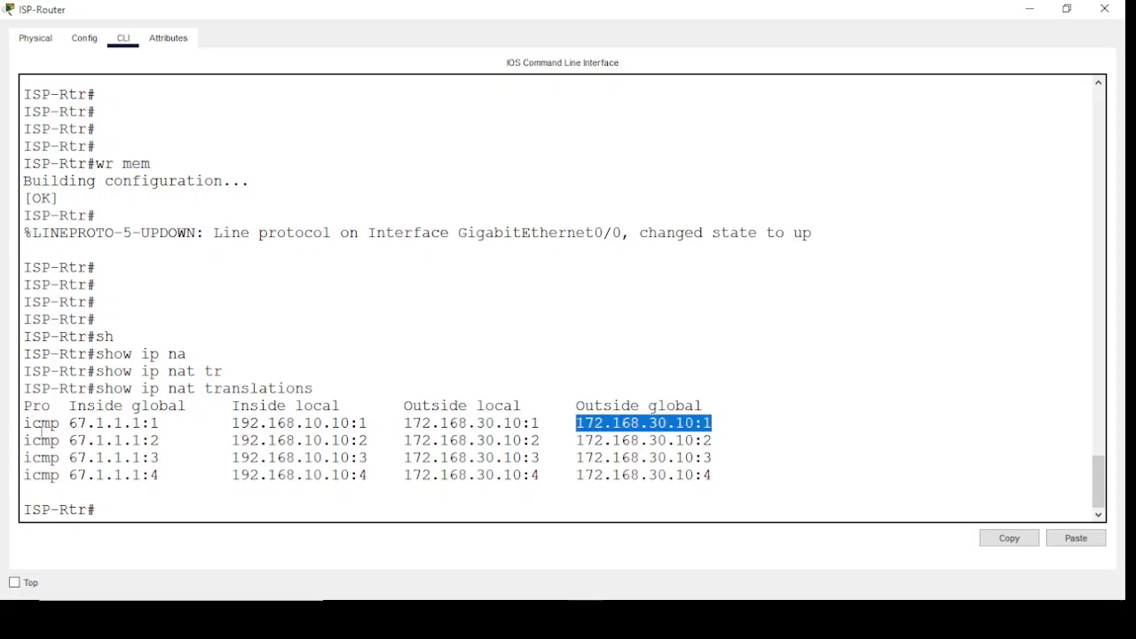
{"action": "left_click_drag", "start_coordinate": [169, 423], "coordinate": [14, 428]}
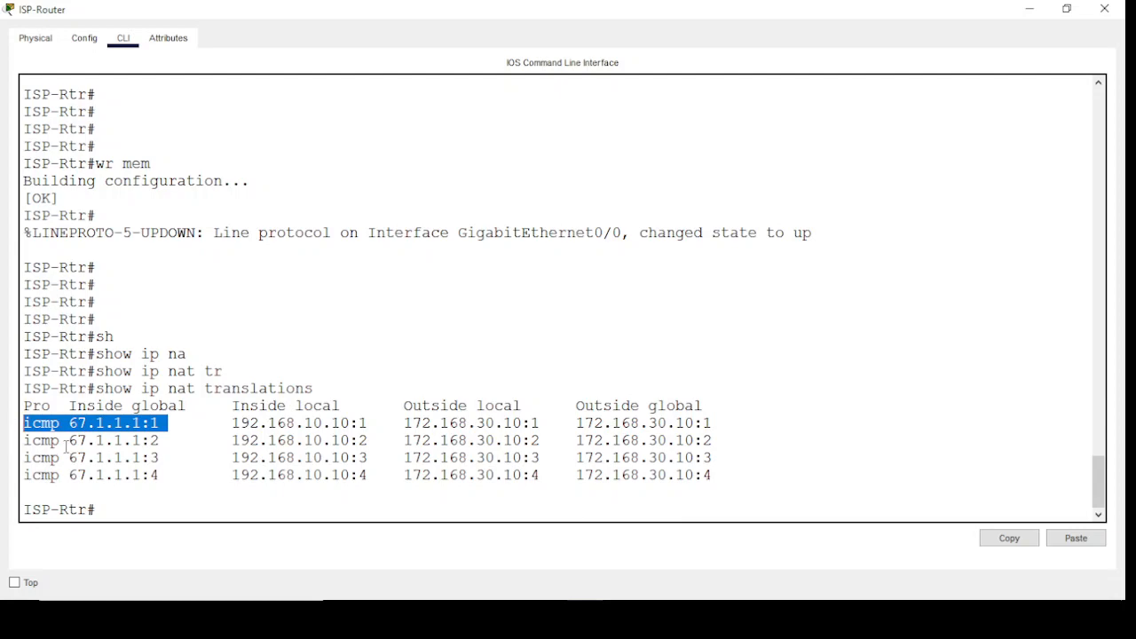
{"action": "left_click", "coordinate": [1029, 9]}
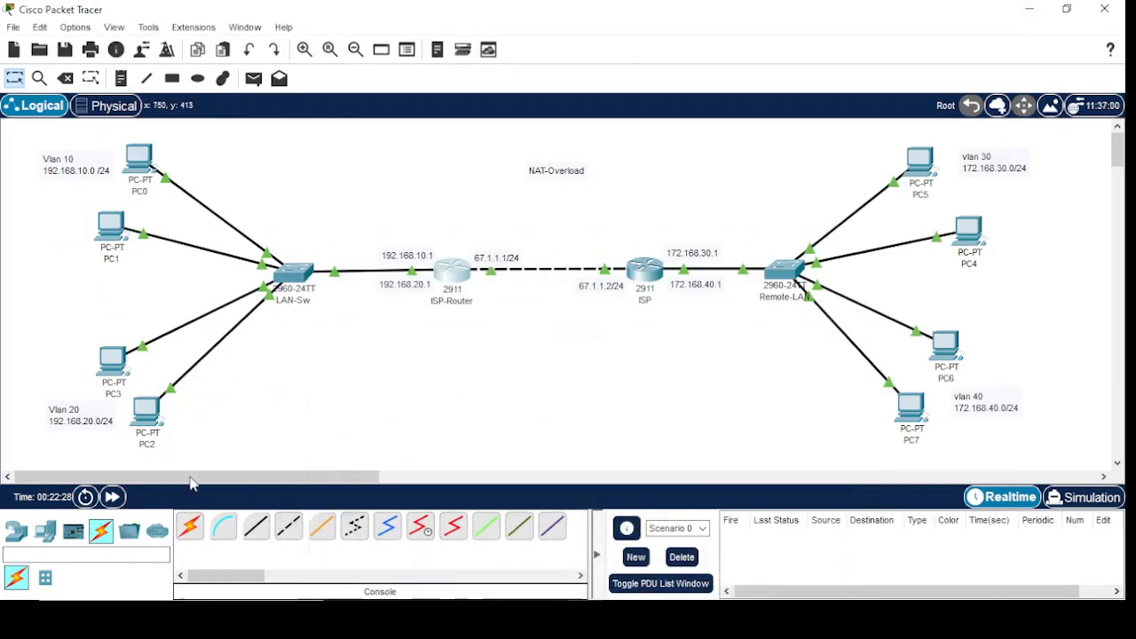
Try to trace the route from PC0 to 172.168.10.10 in a maximized command prompt, and abort the trace
{"action": "left_click", "coordinate": [139, 159]}
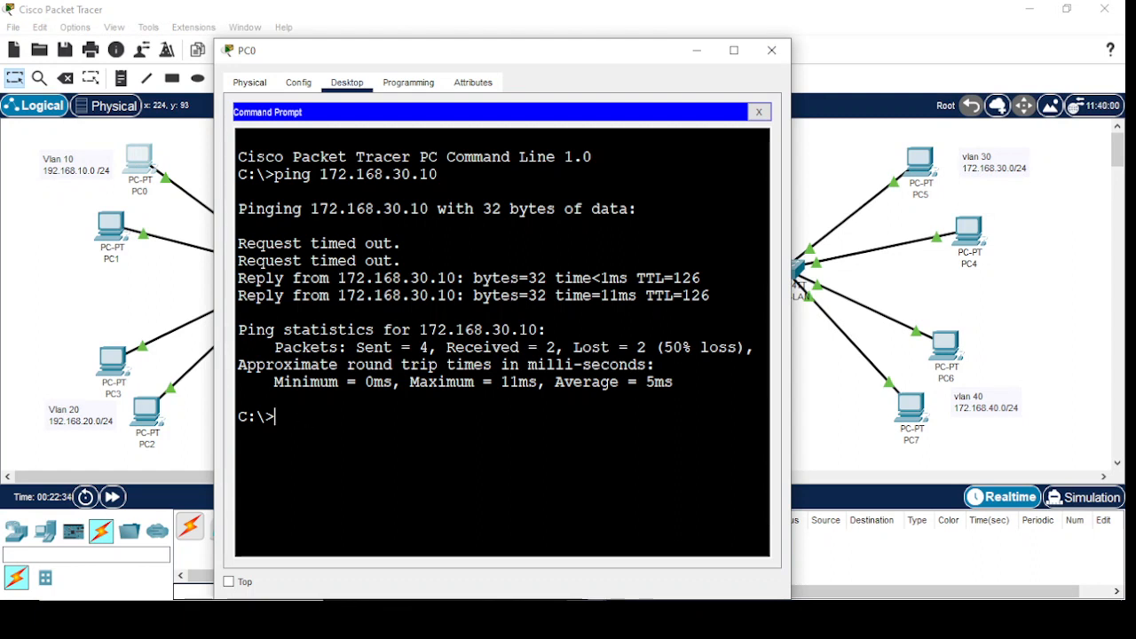
{"action": "type", "text": "tr"}
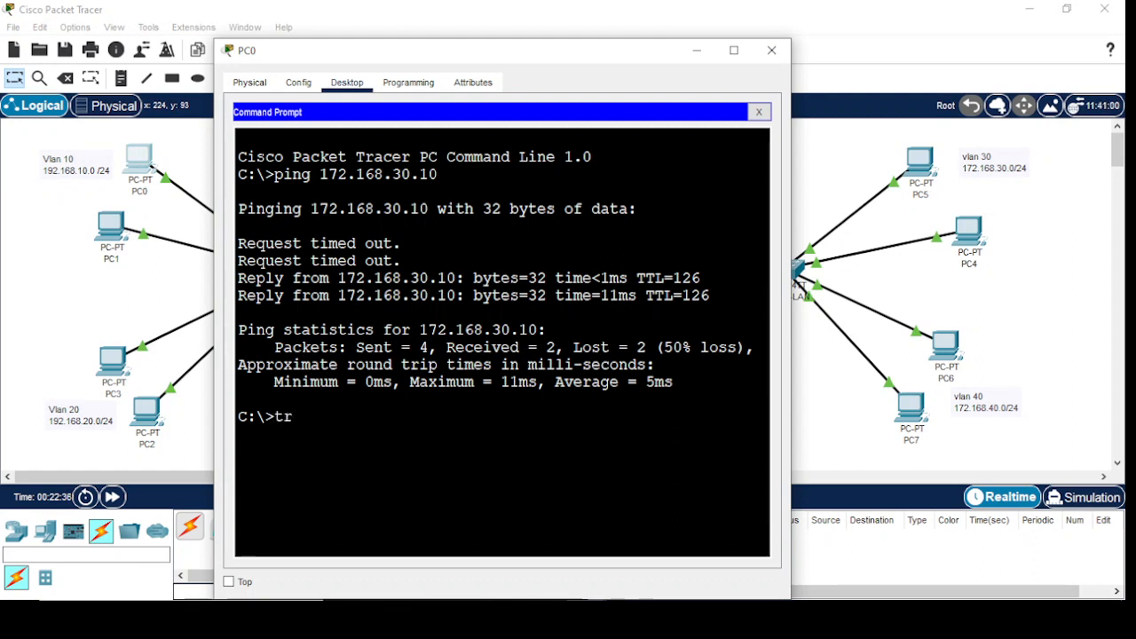
{"action": "type", "text": "acert"}
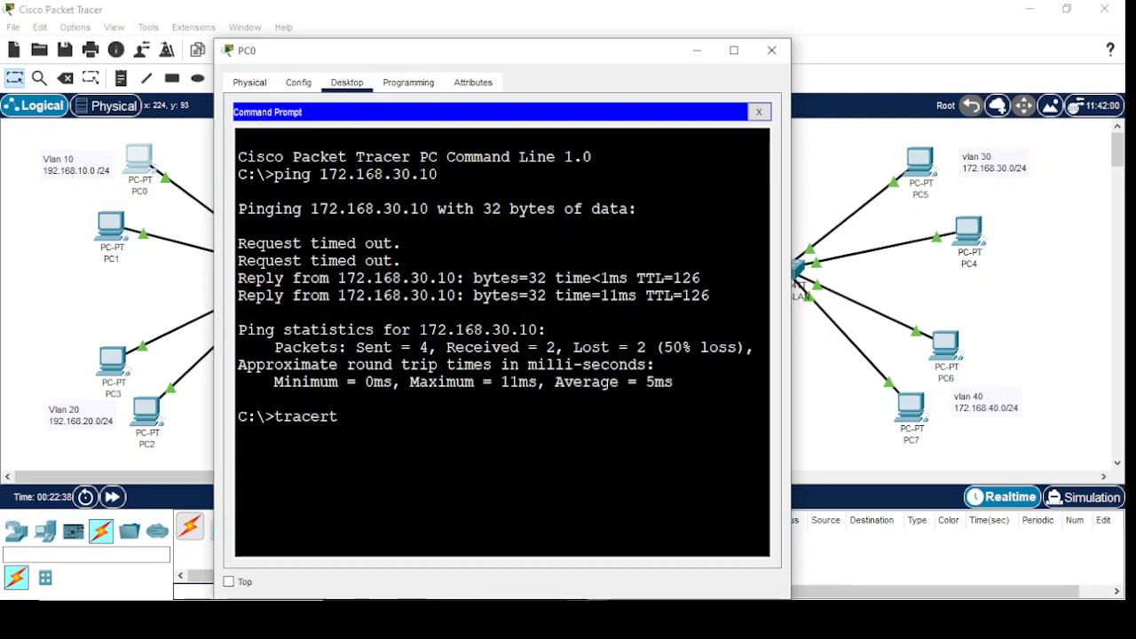
{"action": "type", "text": " 172.168.10.10"}
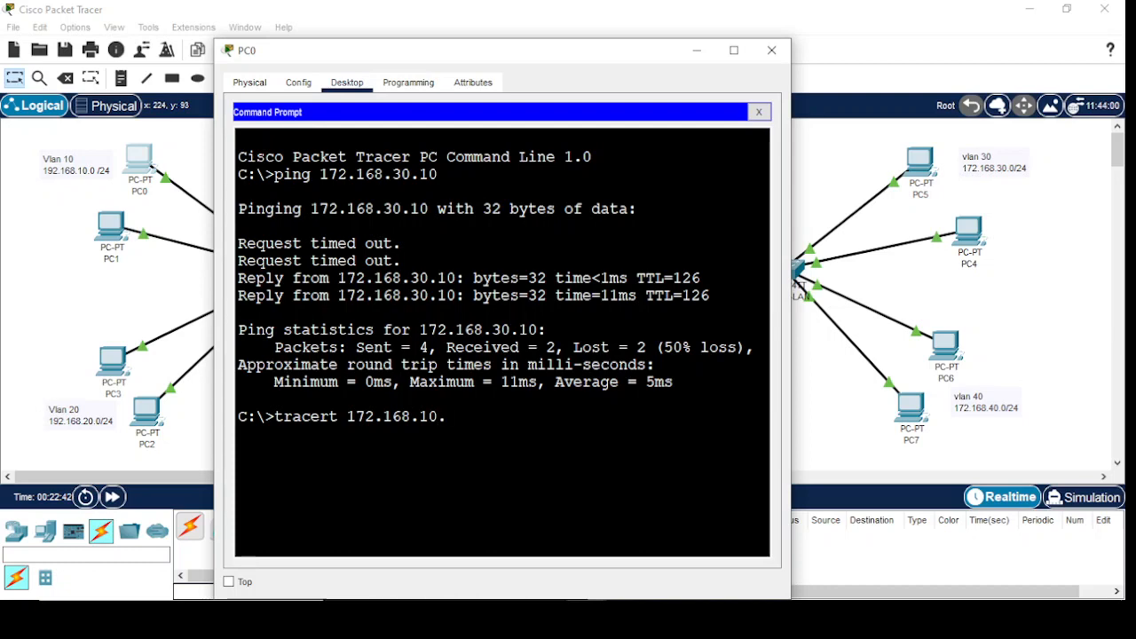
{"action": "key", "text": "Return"}
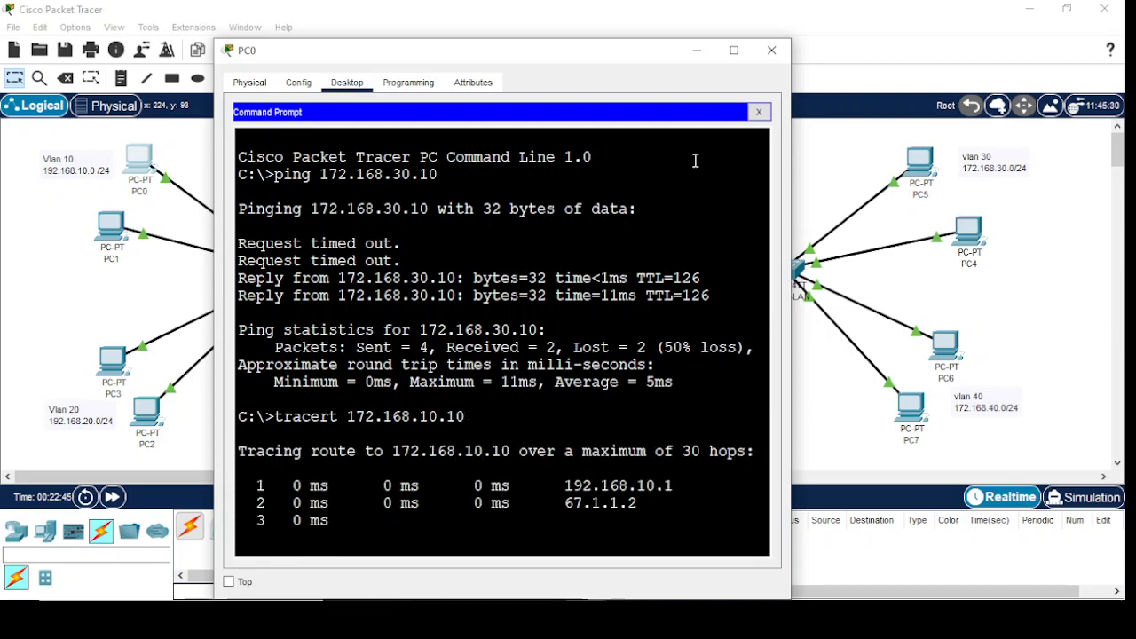
{"action": "left_click", "coordinate": [734, 50]}
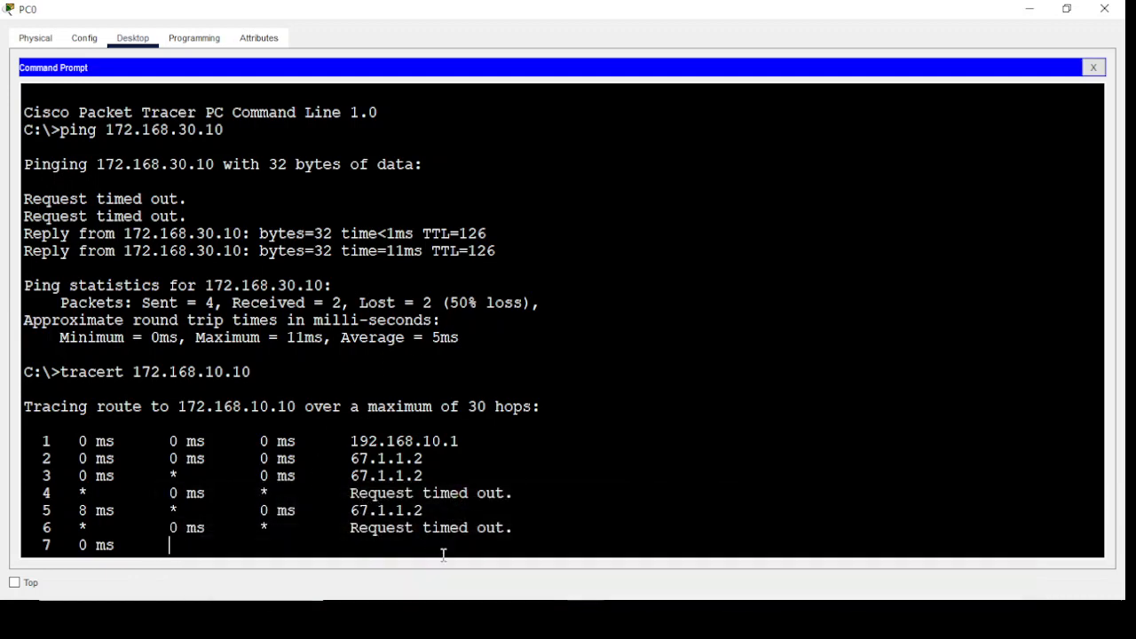
{"action": "key", "text": "ctrl+c"}
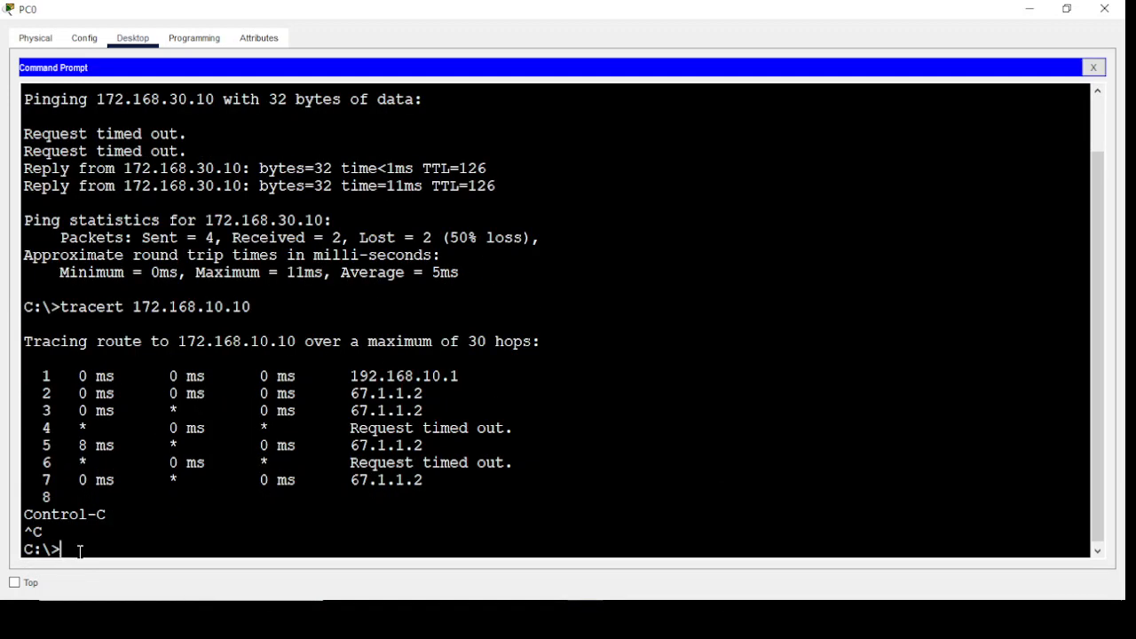
Trace the route from PC0 to 172.168.30.10 by correcting the previous tracert command, and minimize the PC0 window
{"action": "key", "text": "Up"}
{"action": "key", "text": "Left"}
{"action": "key", "text": "Left"}
{"action": "key", "text": "Left"}
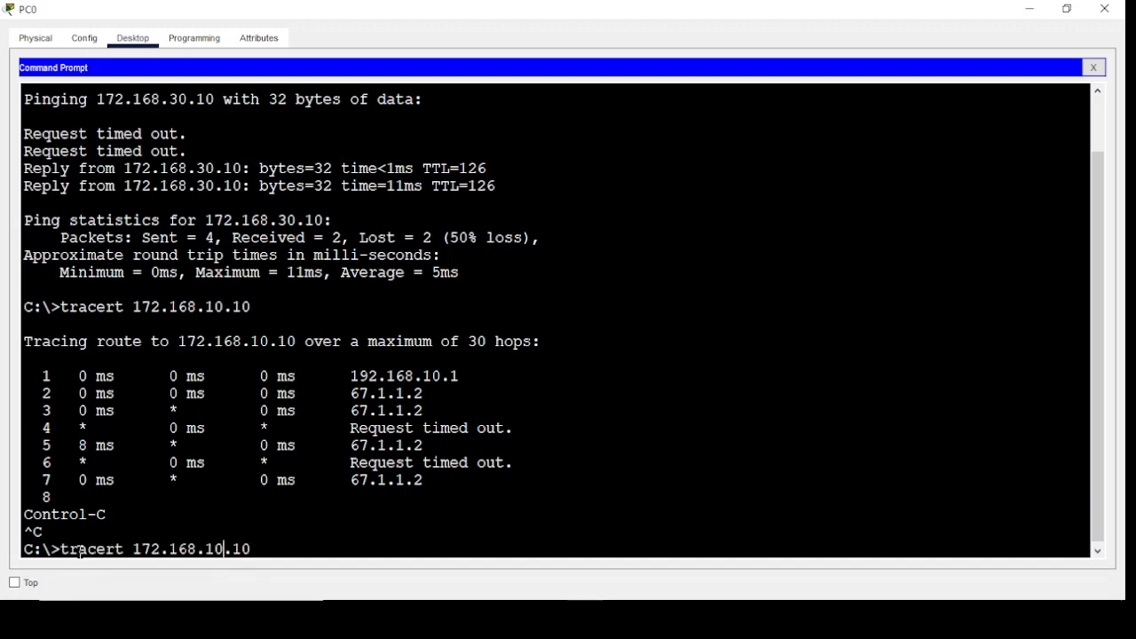
{"action": "key", "text": "BackSpace"}
{"action": "type", "text": "3"}
{"action": "key", "text": "Return"}
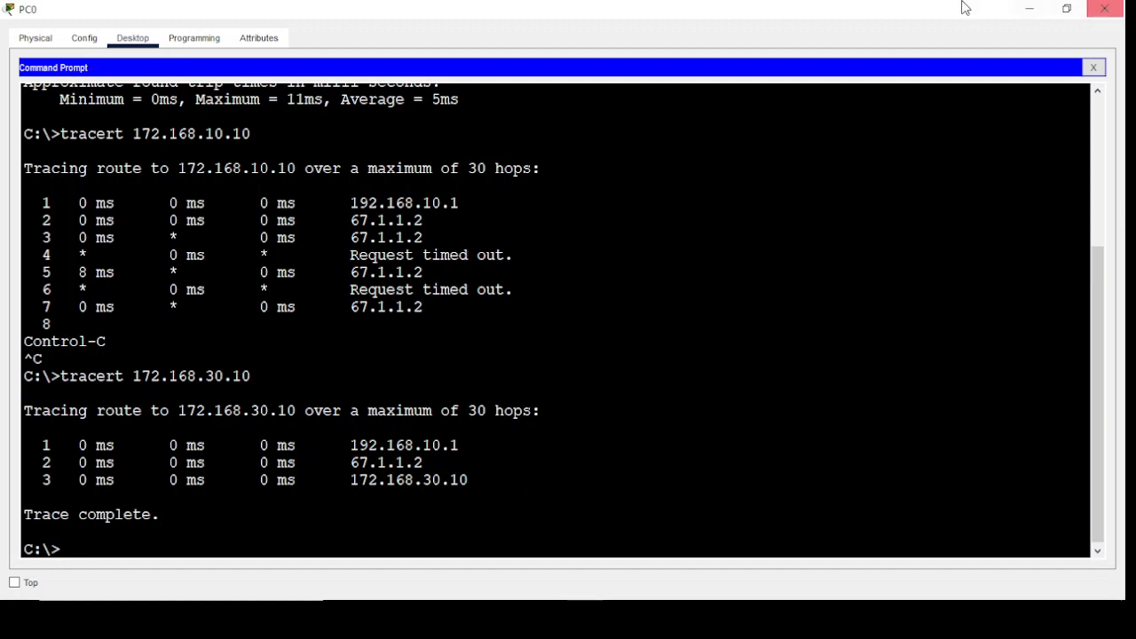
{"action": "left_click", "coordinate": [1029, 12]}
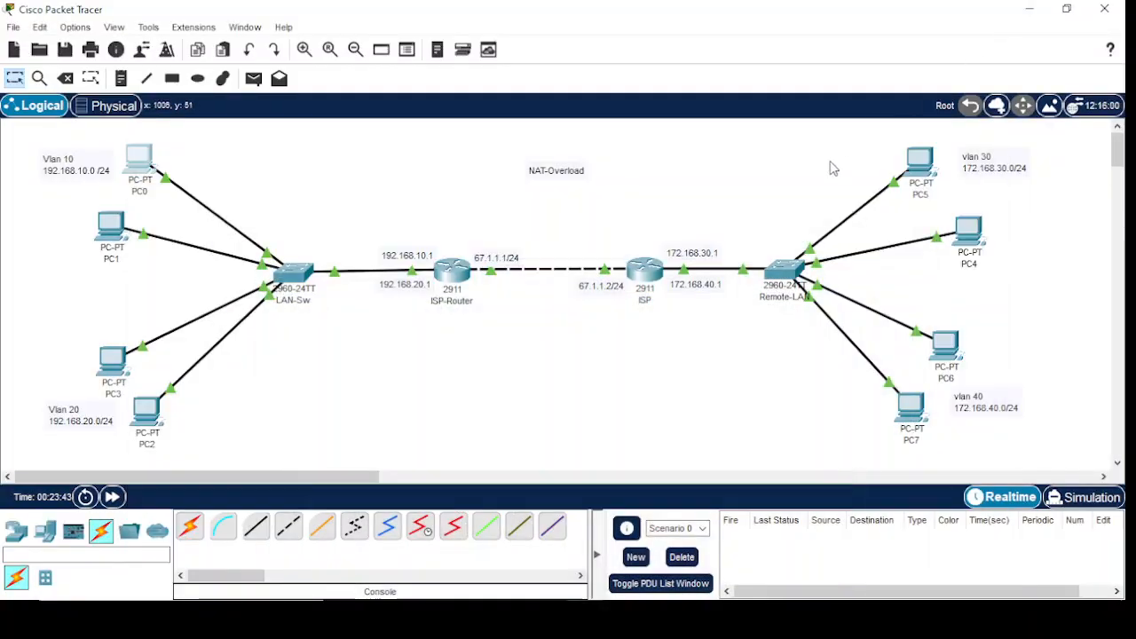
Ping 192.168.10.10 from the command prompt of PC5
{"action": "left_click", "coordinate": [919, 162]}
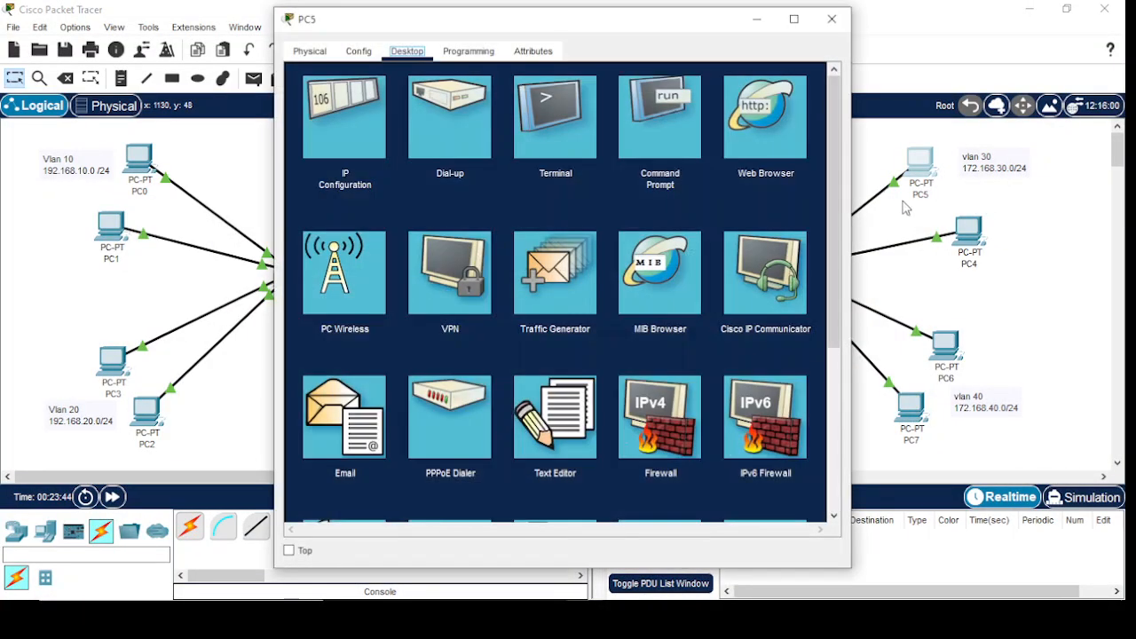
{"action": "left_click", "coordinate": [672, 111]}
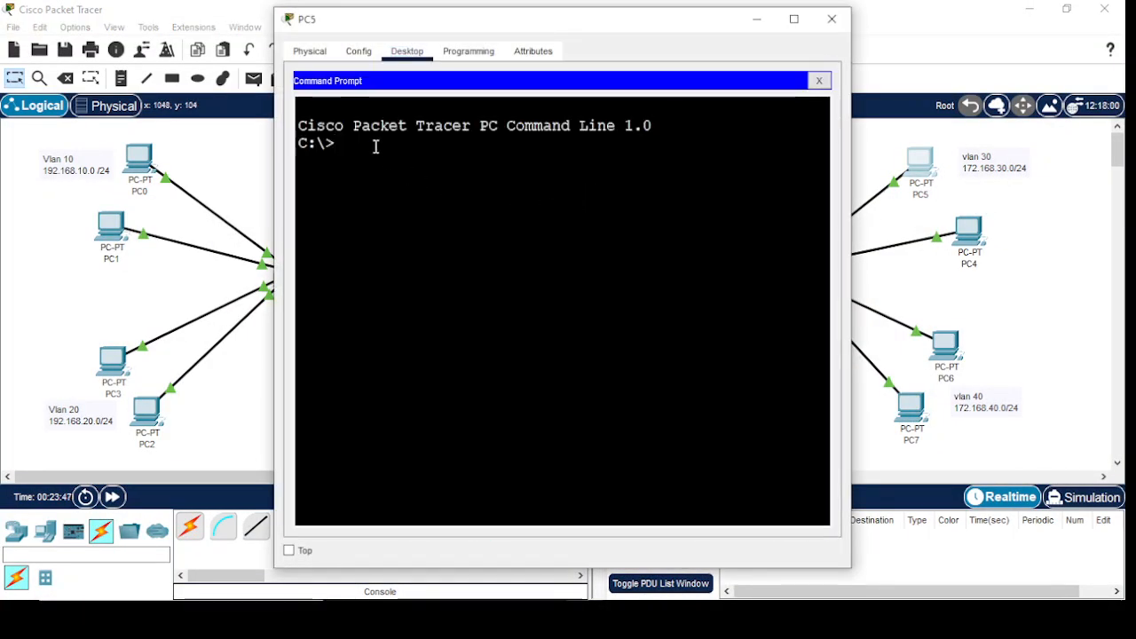
{"action": "type", "text": "pi"}
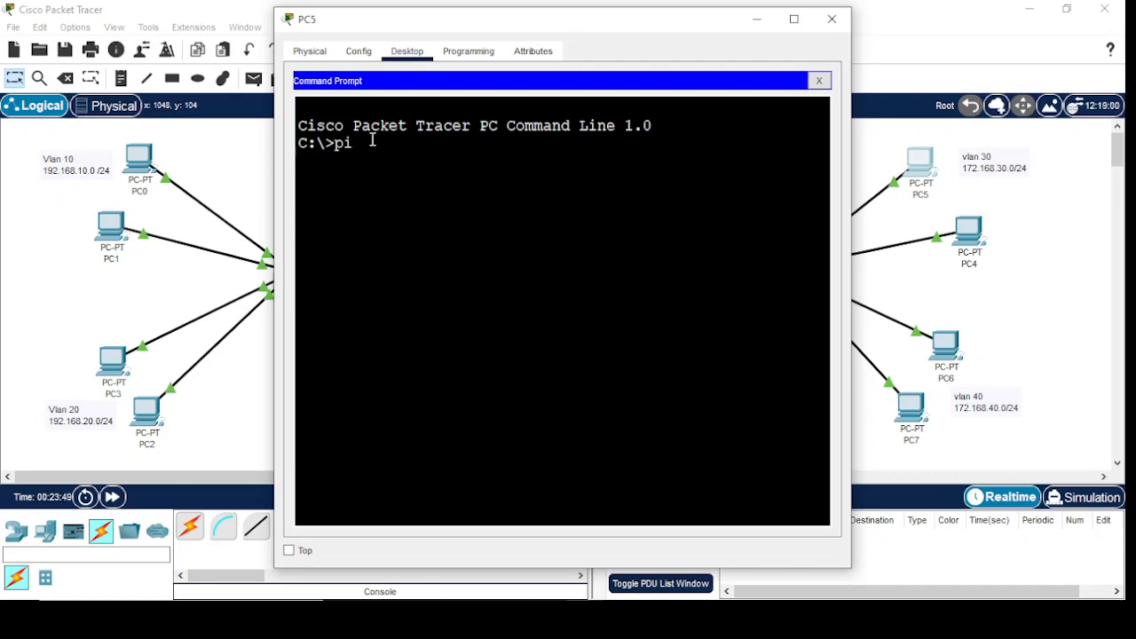
{"action": "type", "text": "ng 192.1"}
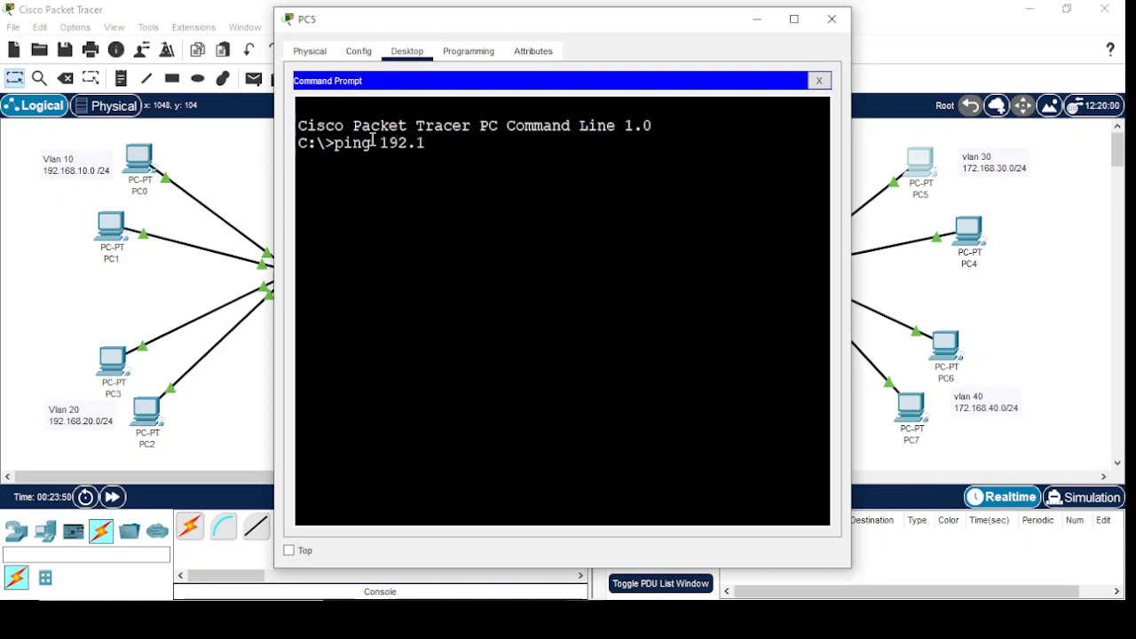
{"action": "type", "text": "68.10."}
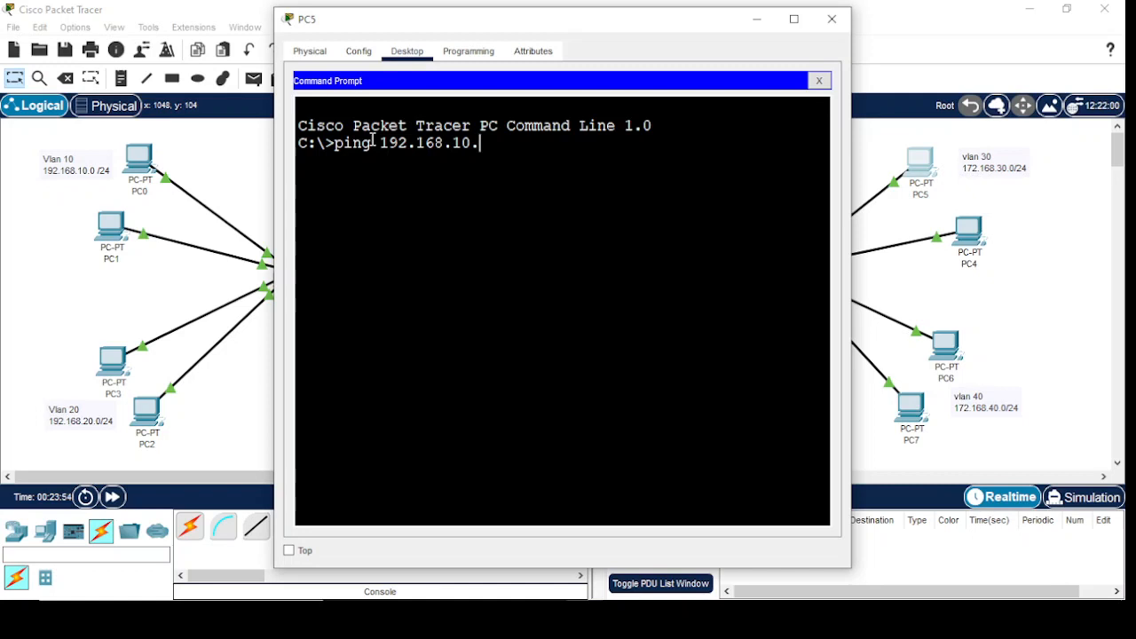
{"action": "type", "text": "10"}
{"action": "key", "text": "Return"}
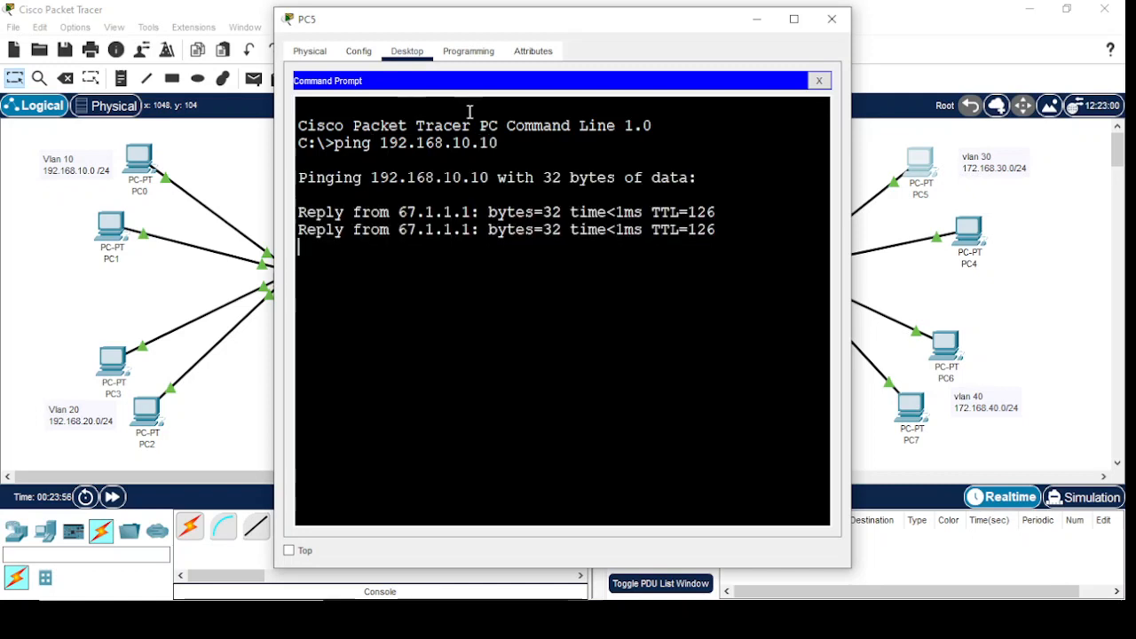
Trace the route from PC5 to 192.168.10.10, compare the hops with the topology, and minimize the PC5 window
{"action": "left_click_drag", "start_coordinate": [525, 26], "coordinate": [683, 33]}
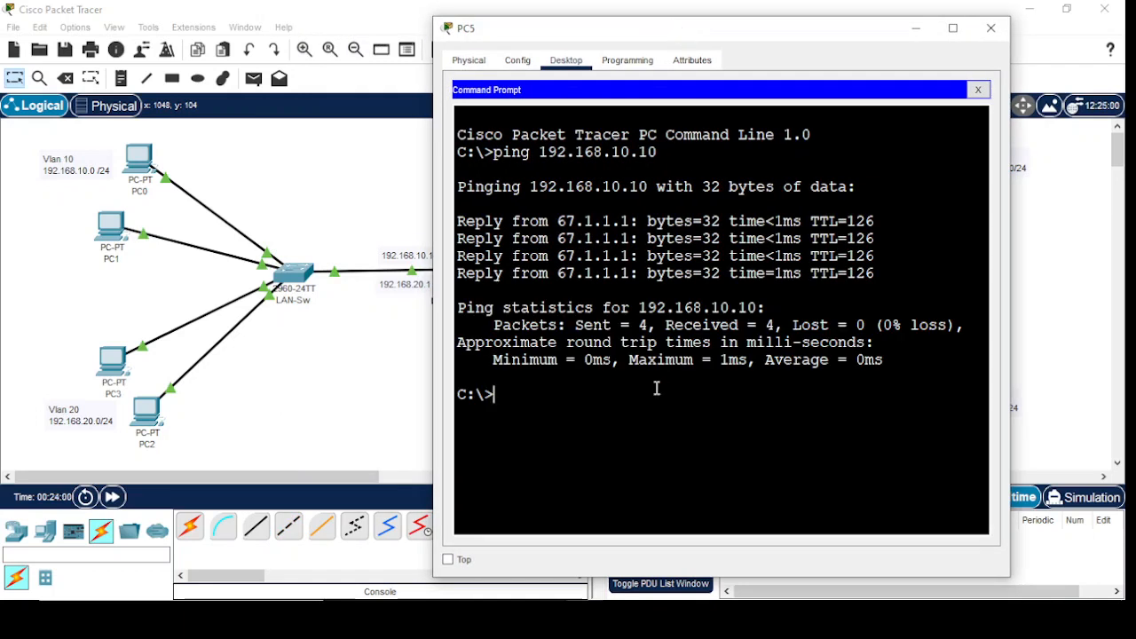
{"action": "type", "text": "tracert 192.168.1"}
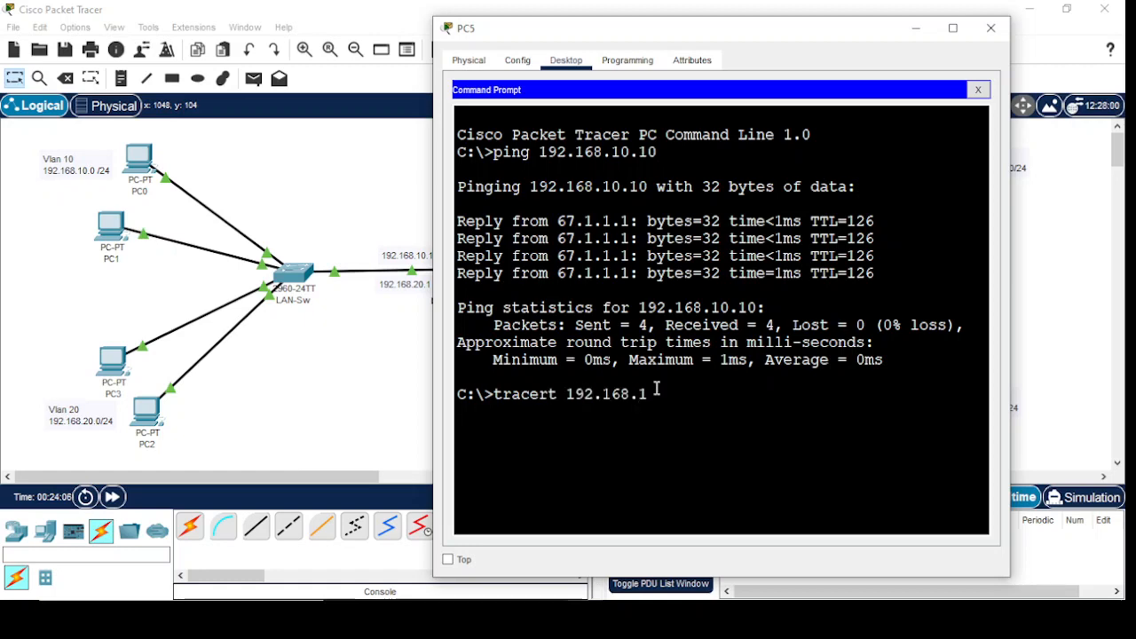
{"action": "type", "text": "0.10"}
{"action": "key", "text": "Return"}
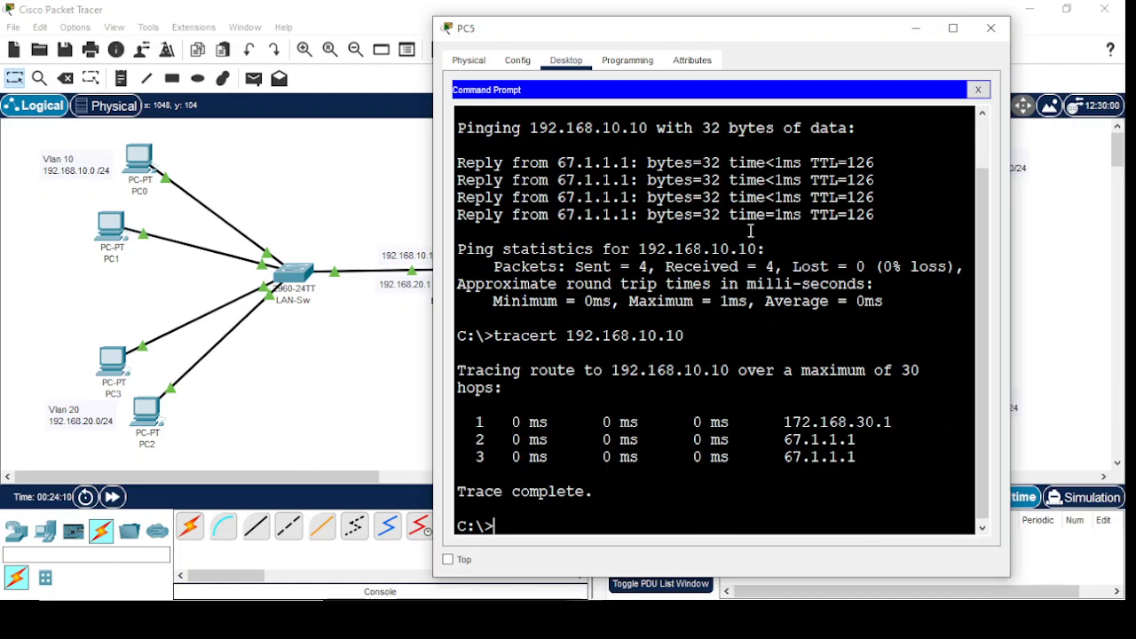
{"action": "left_click_drag", "start_coordinate": [784, 36], "coordinate": [771, 344]}
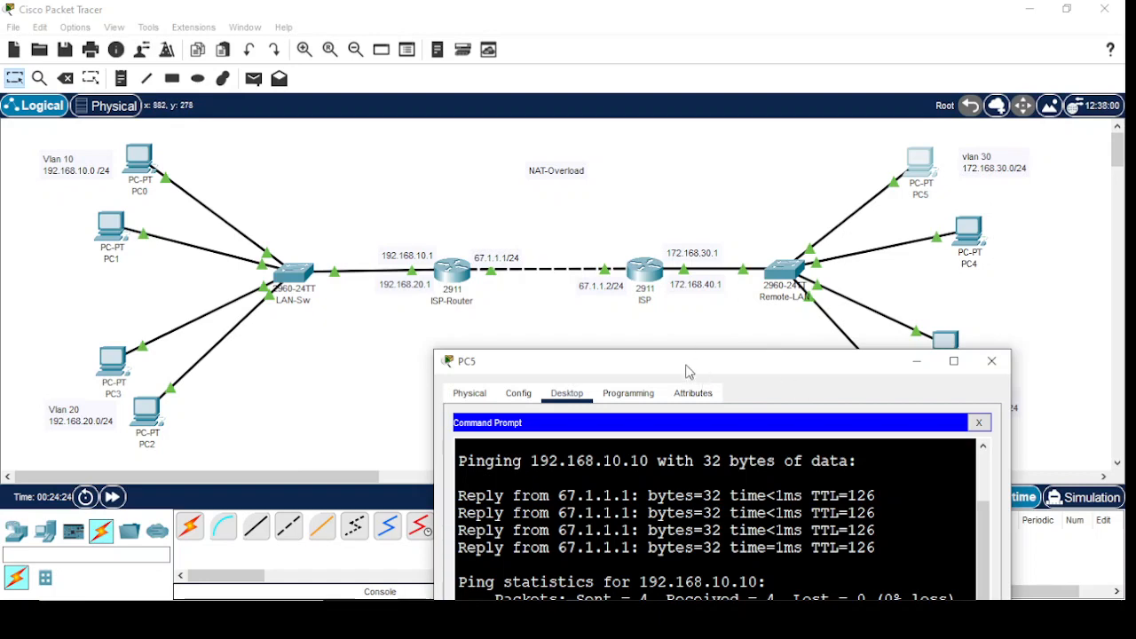
{"action": "left_click_drag", "start_coordinate": [688, 370], "coordinate": [678, 112]}
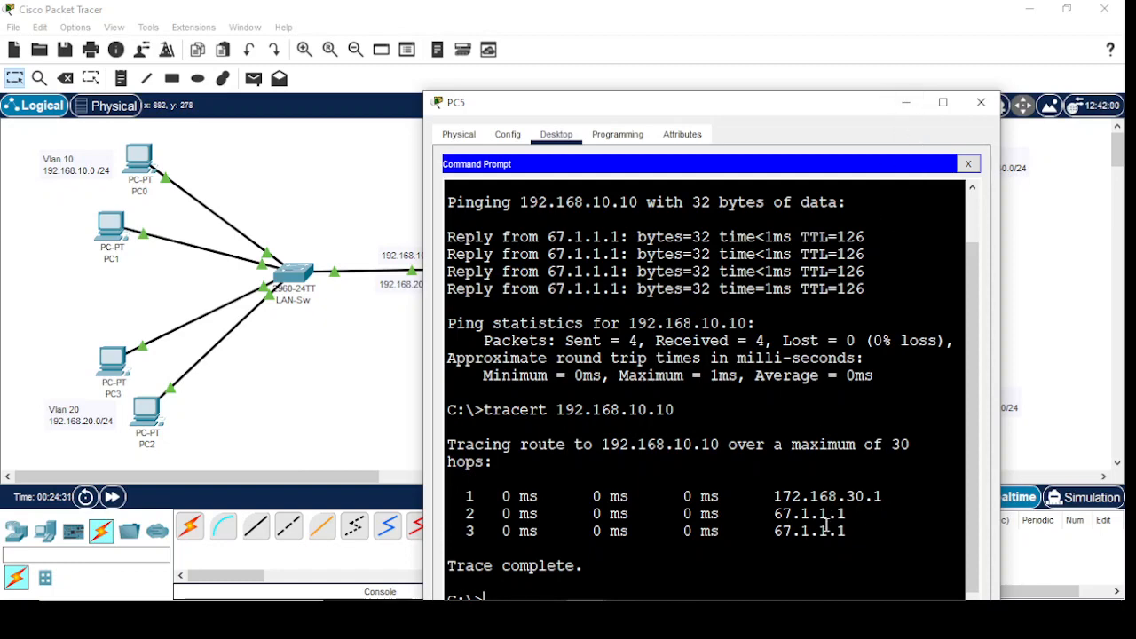
{"action": "left_click", "coordinate": [905, 102]}
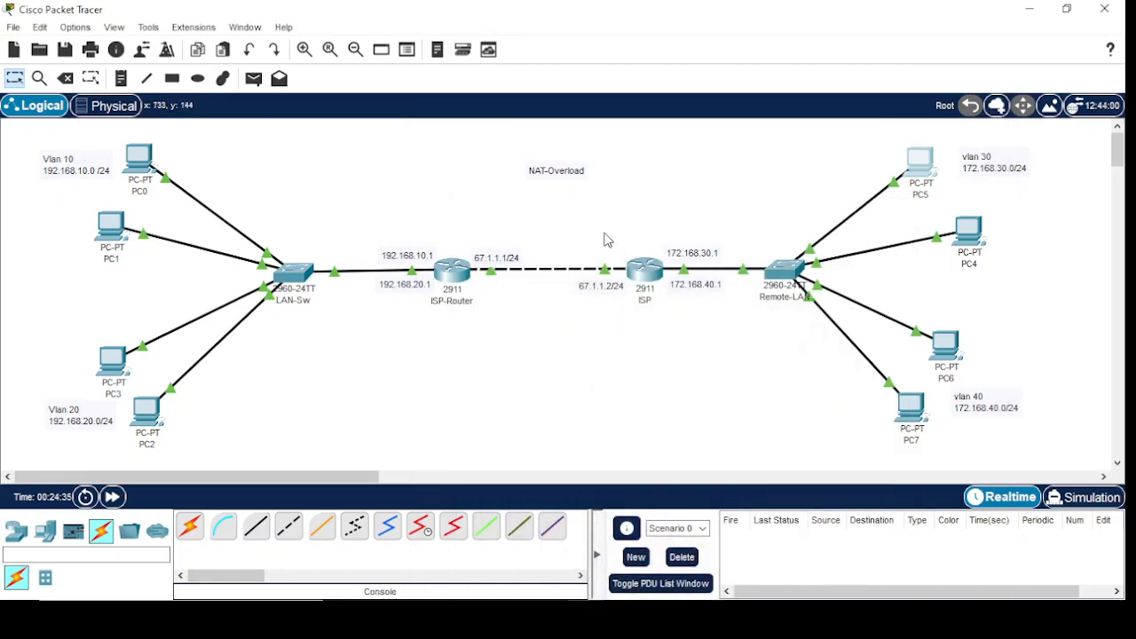
Move the NAT-Overload label slightly closer to the link between ISP-Router and ISP, and deselect it
{"action": "left_click_drag", "start_coordinate": [559, 180], "coordinate": [574, 222]}
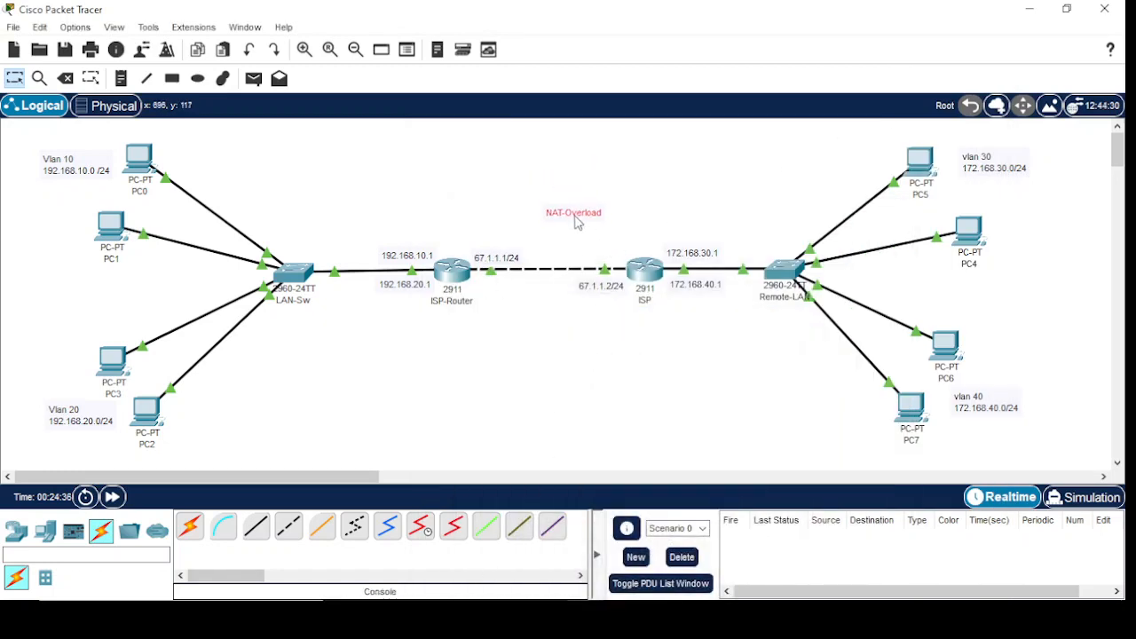
{"action": "left_click", "coordinate": [563, 347]}
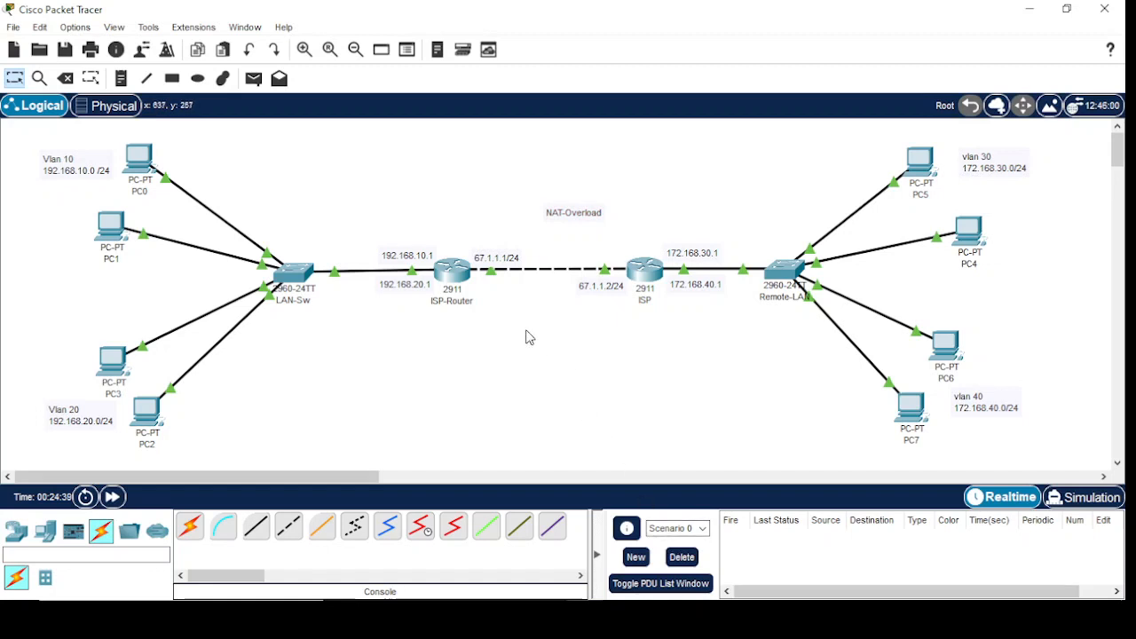